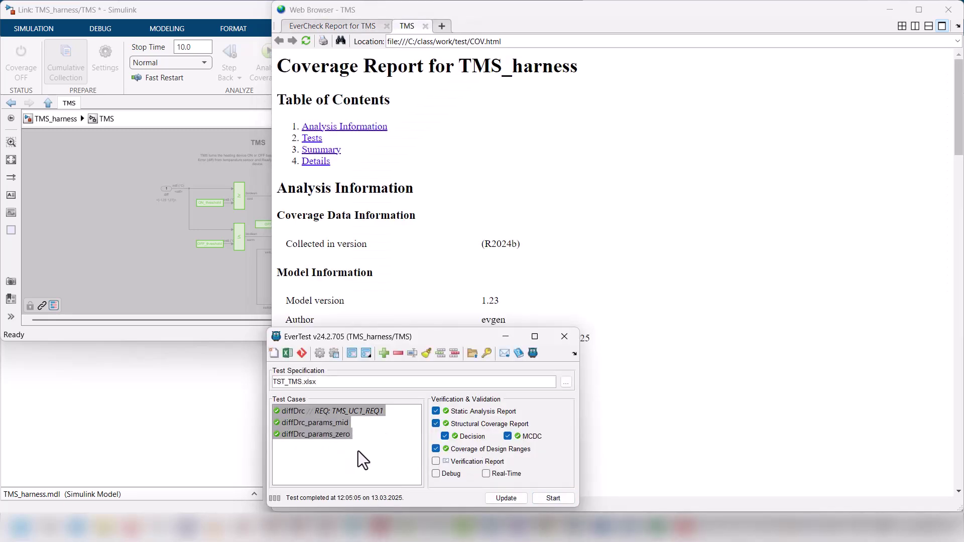
Step: Run the selected test cases with Verification Report enabled and review the diff signal plot for TMS_UC1_REQ1 in the report
left_click(436, 461)
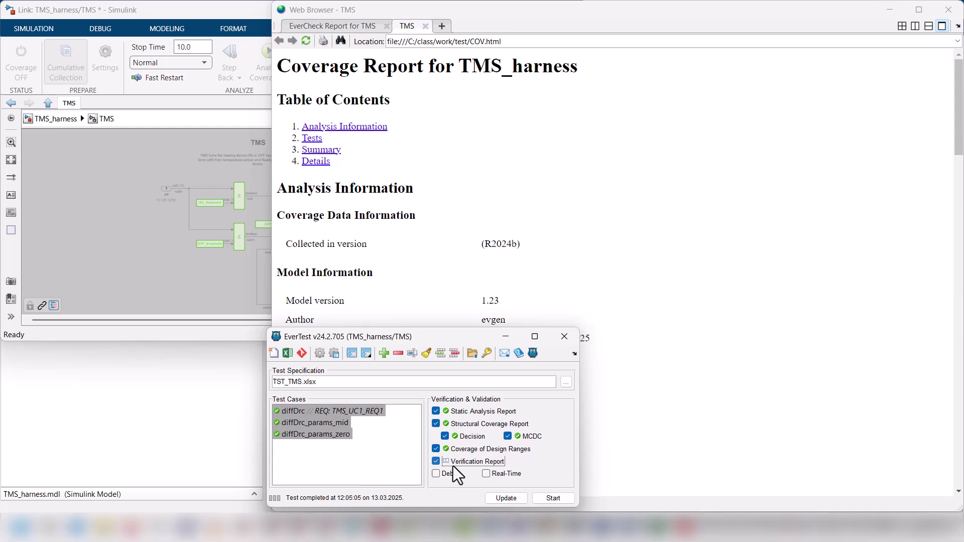
left_click(552, 496)
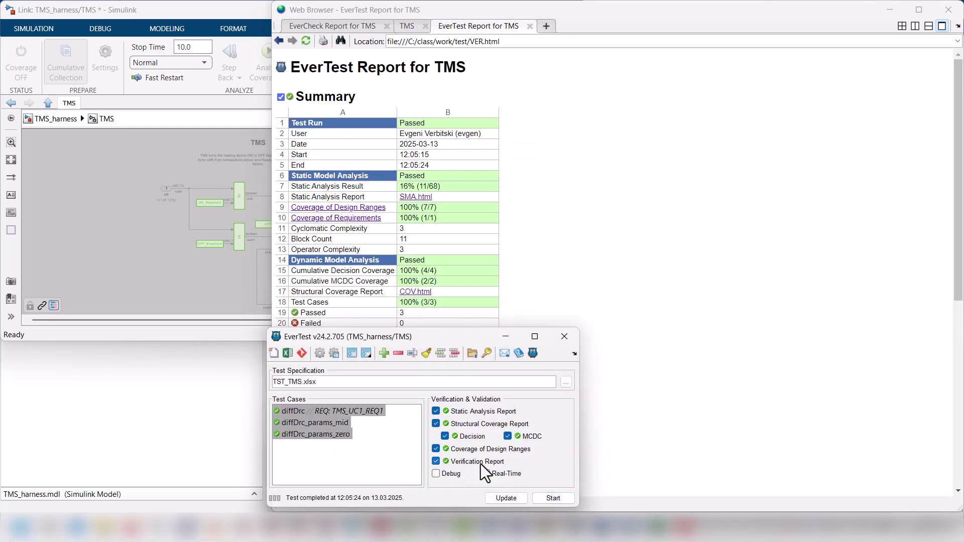
left_click(655, 433)
scroll(656, 433, "down", 10)
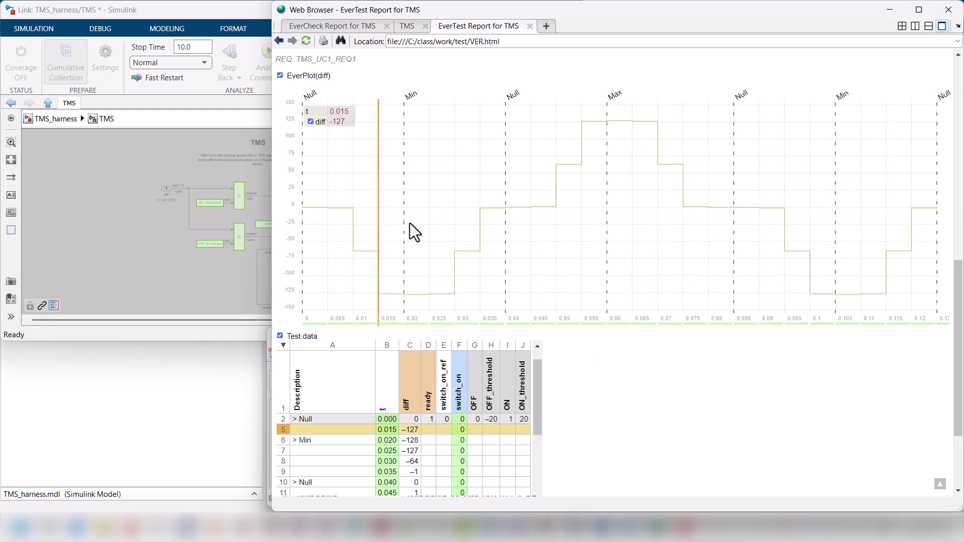
mouse_move(490, 220)
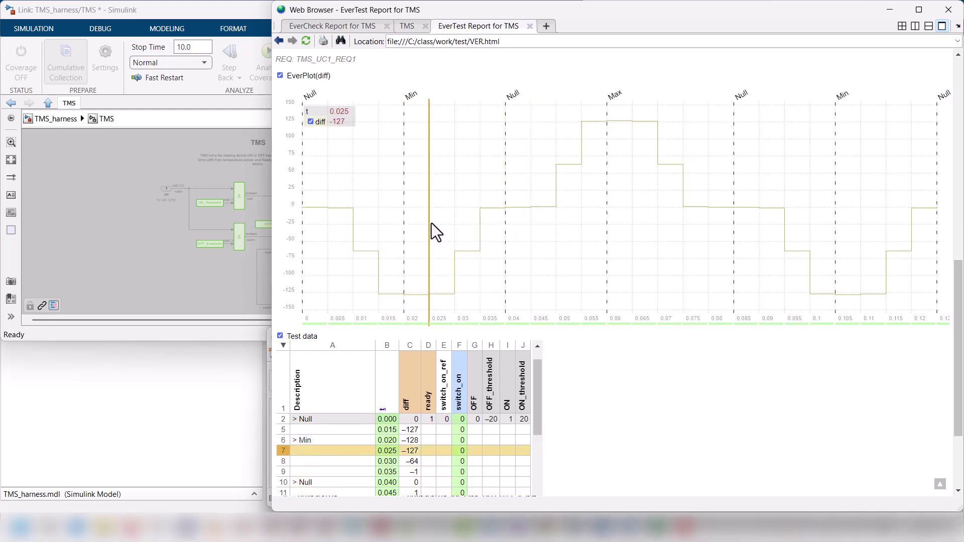
left_click(947, 14)
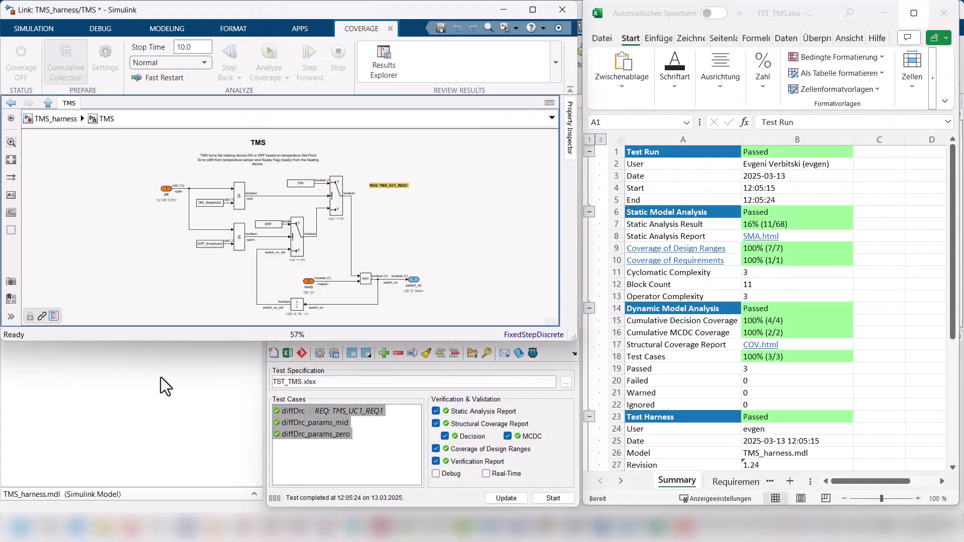
Step: Switch to MATLAB, go to the work folder and look through the report files in its test subfolder
left_click(161, 377)
left_click(149, 102)
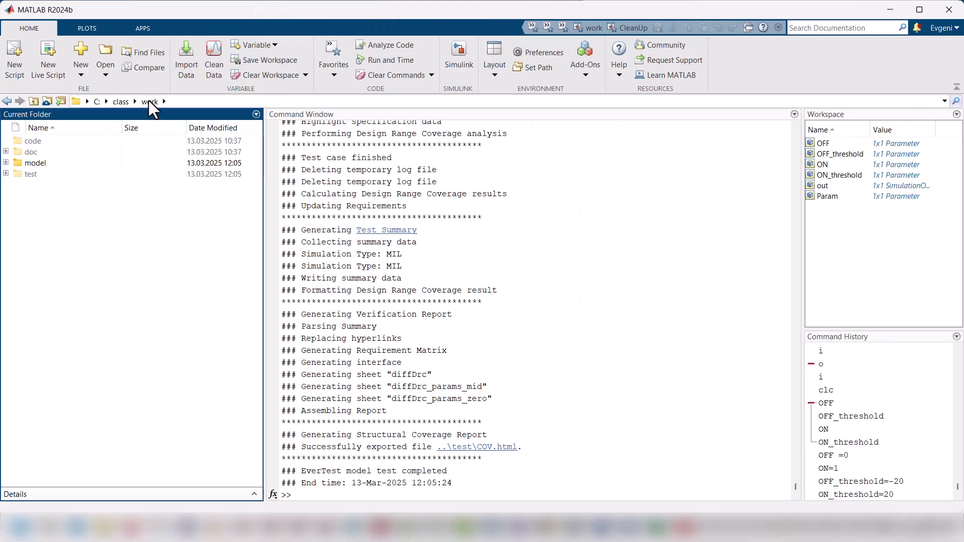
left_click(6, 174)
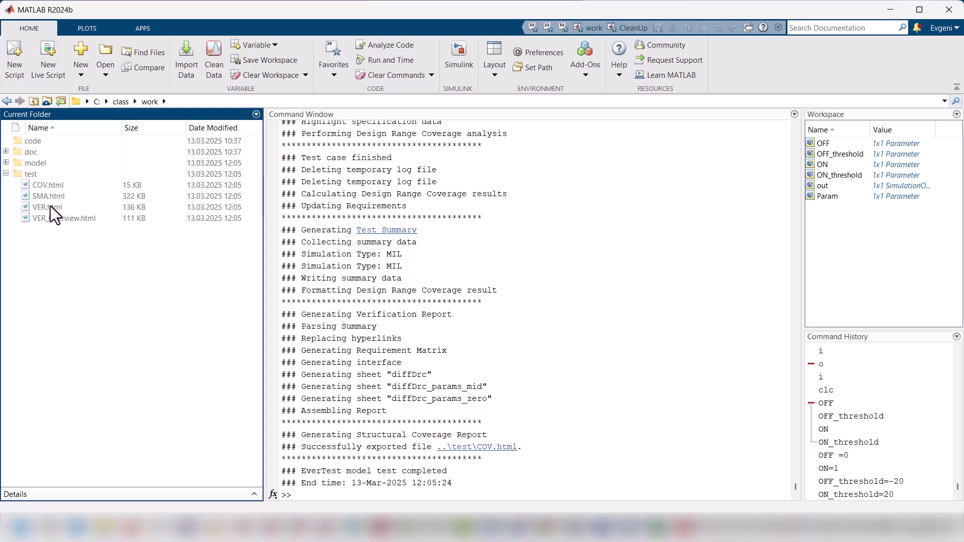
left_click(5, 174)
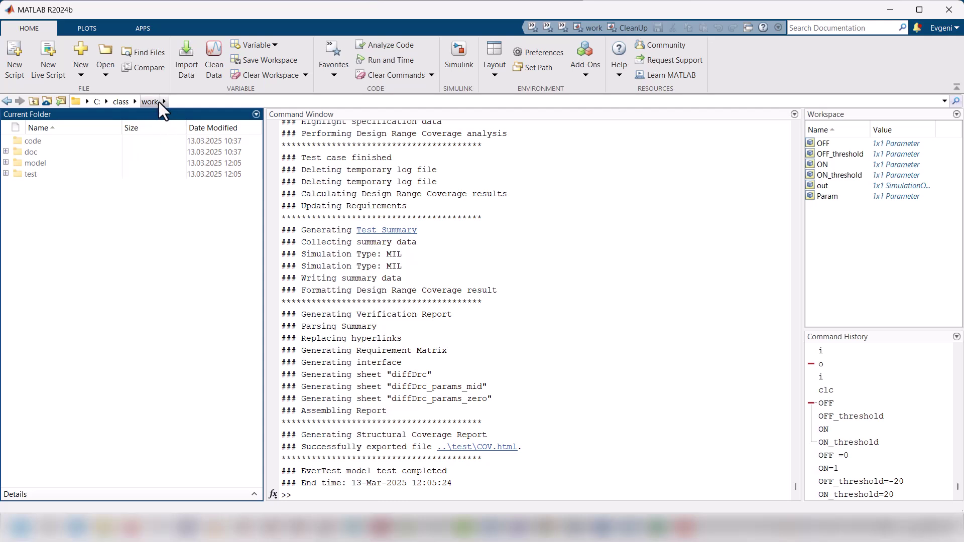
Step: Create a new folder named TMS inside the work folder
right_click(57, 227)
mouse_move(228, 245)
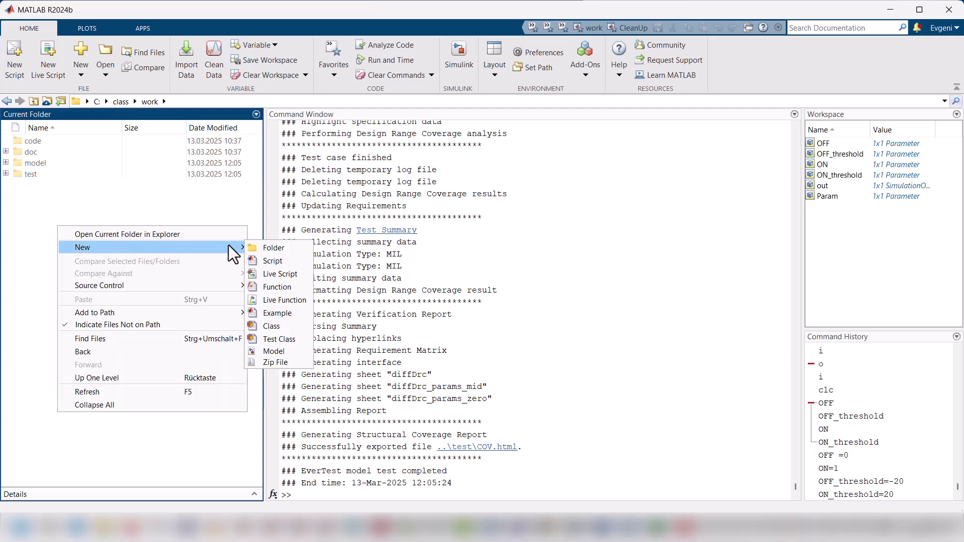
left_click(267, 247)
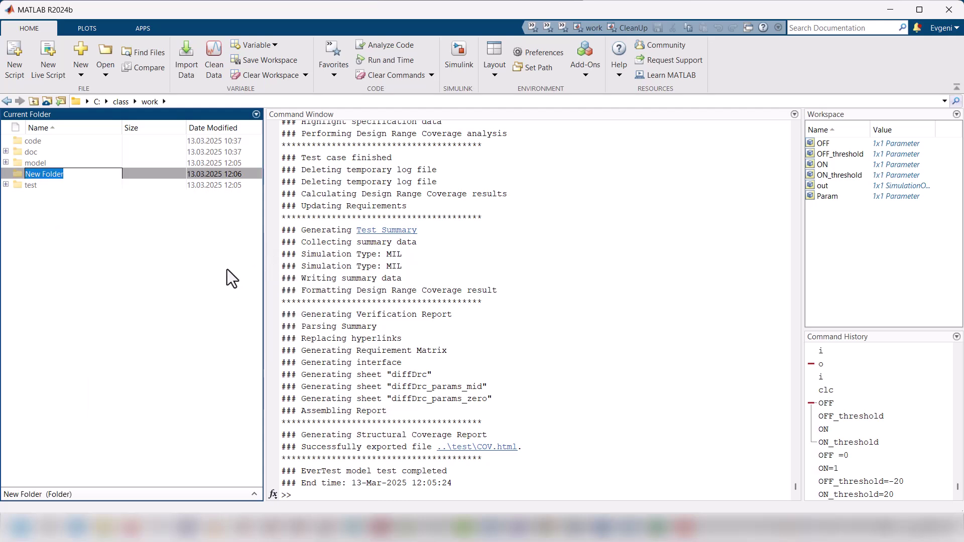
type("TMS")
key("Return")
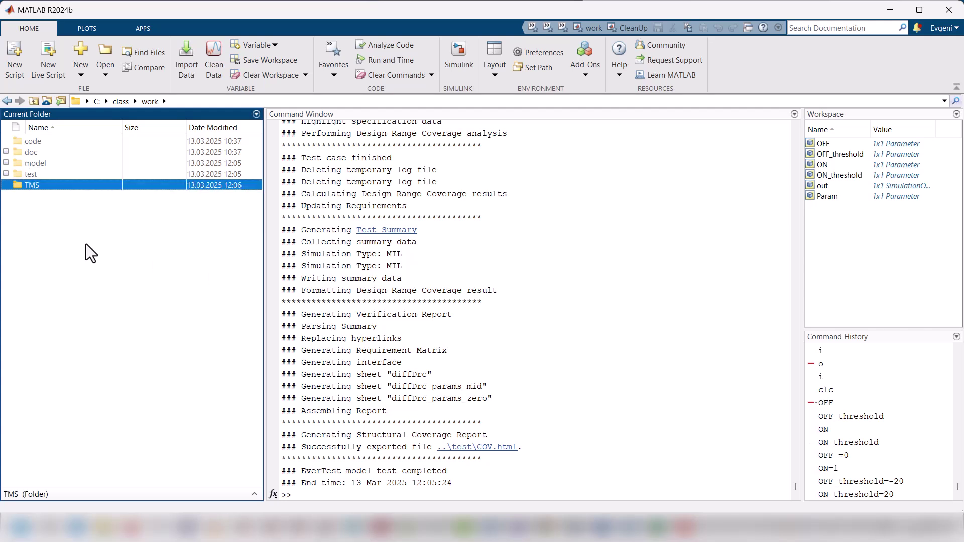
left_click(156, 265)
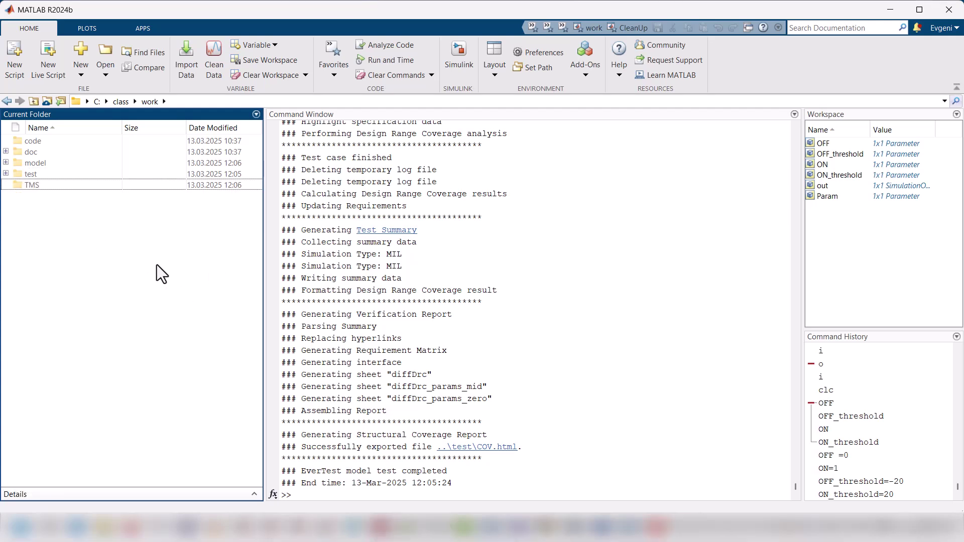
Step: Move the code, doc, model and test folders into the TMS folder
left_click(20, 143)
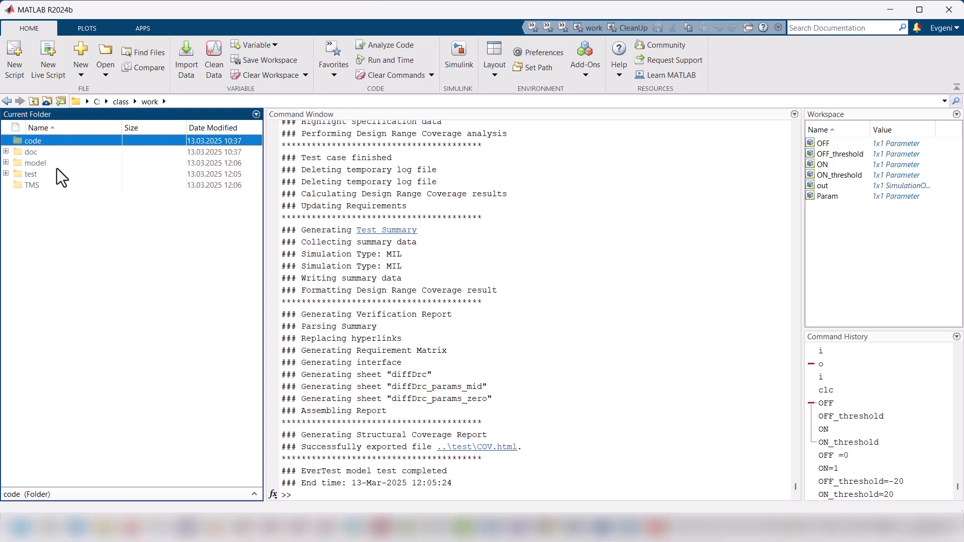
key("shift+Down")
key("shift+Down")
key("shift+Down")
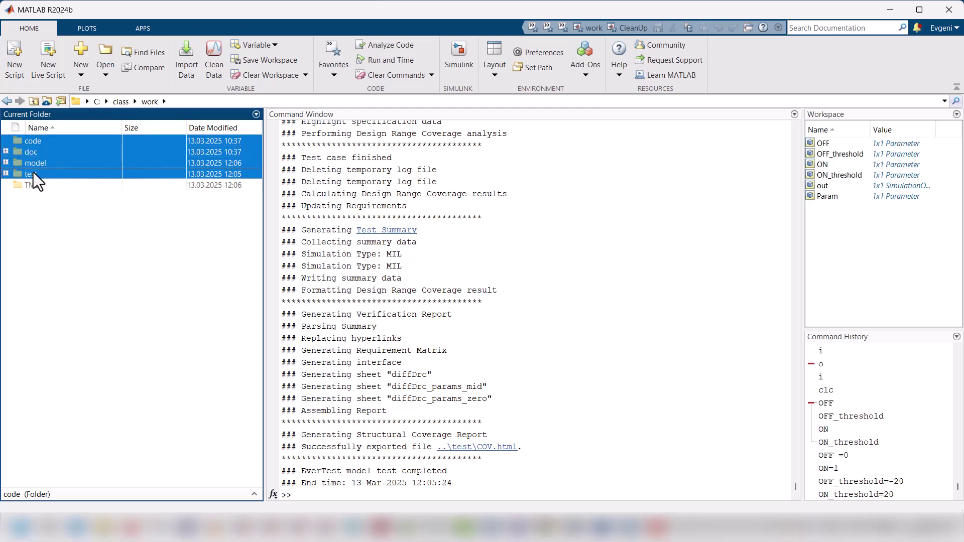
left_click_drag(33, 173, 34, 183)
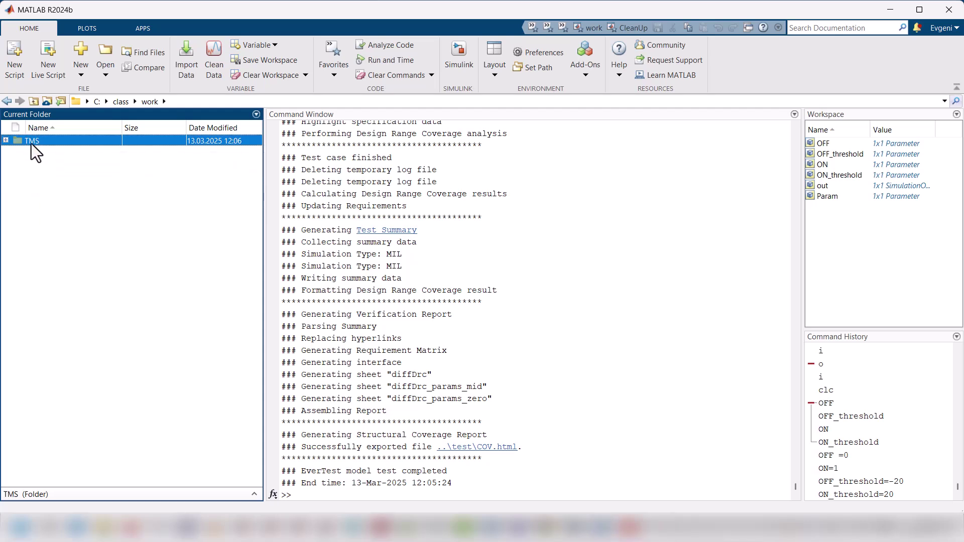
Step: Open TMS_harness.mdl from the model folder inside TMS and go to the harness's top level
double_click(32, 140)
double_click(34, 164)
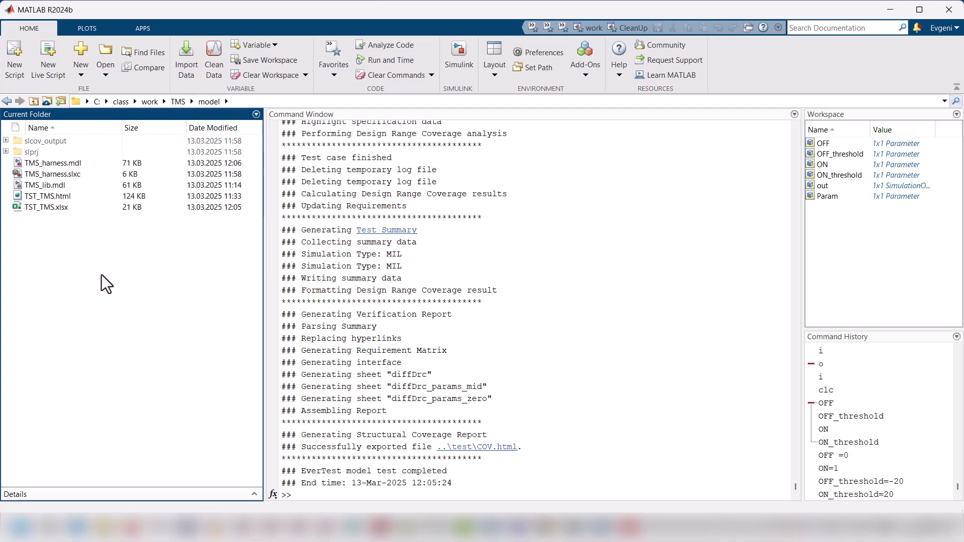
double_click(39, 163)
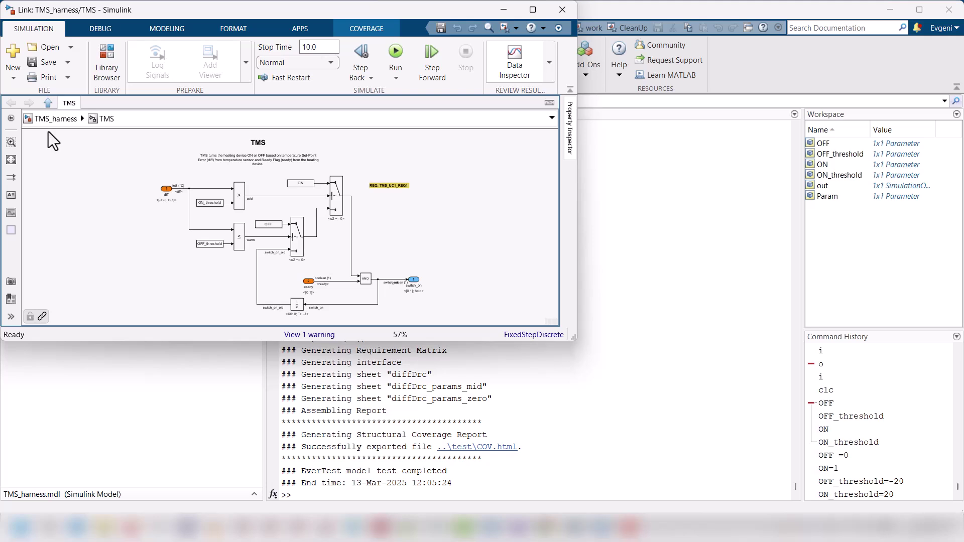
left_click(49, 118)
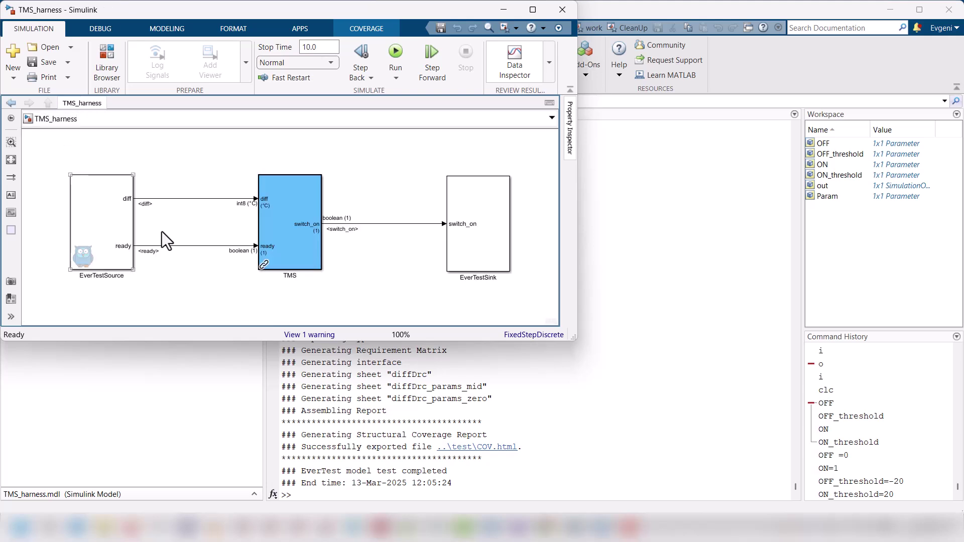
double_click(285, 225)
key("Escape")
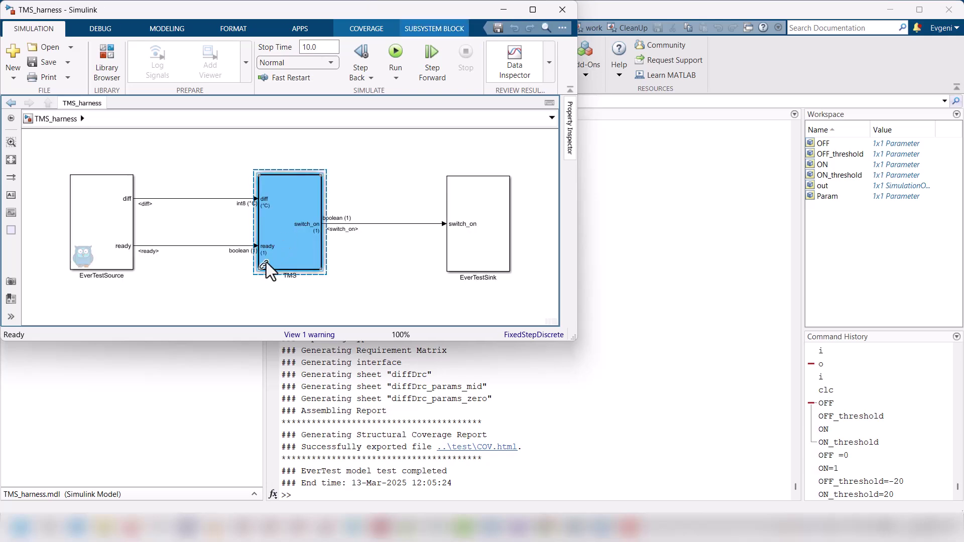
left_click(366, 302)
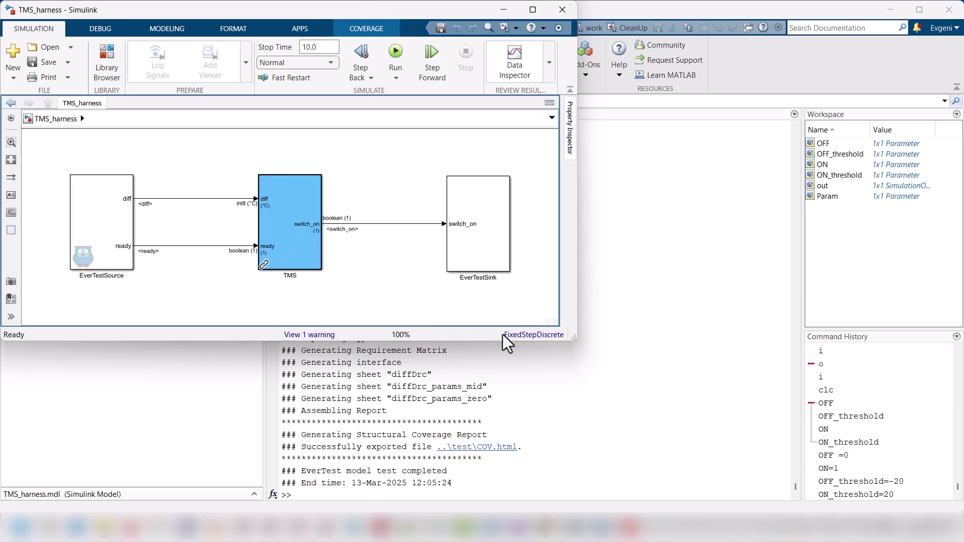
Step: Convert the TMS block to a variant subsystem through EverTest's Integrate External C-Code, running only the Convert to Variant Subsystem stage
left_click(314, 248)
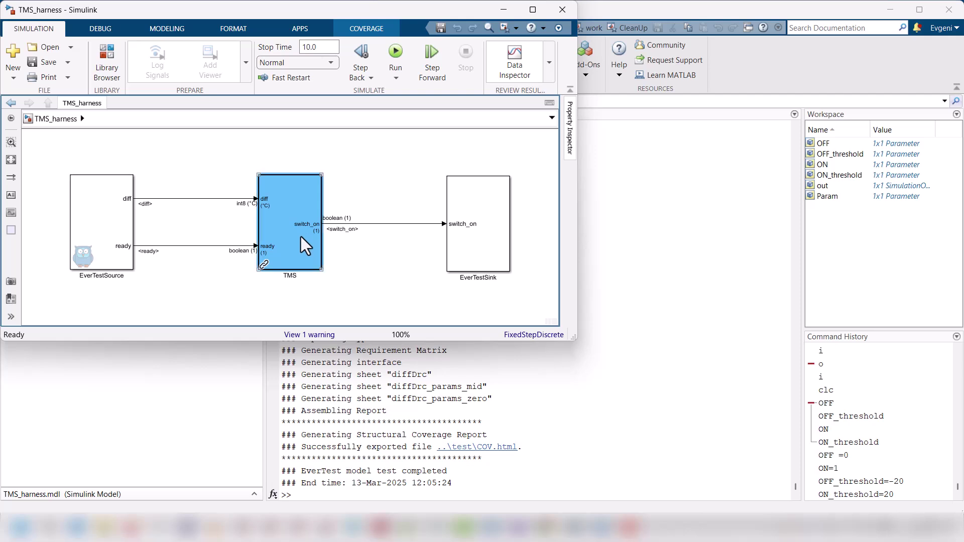
right_click(302, 241)
mouse_move(377, 40)
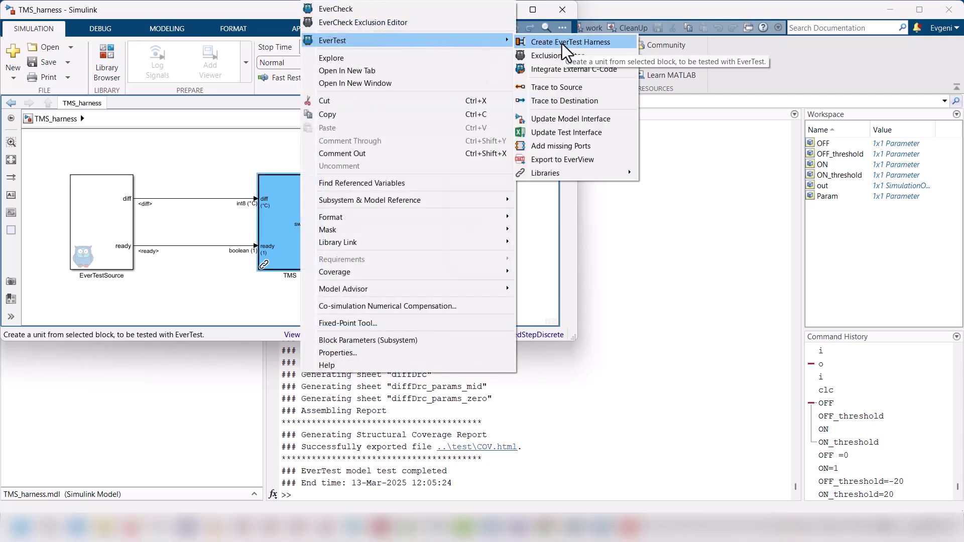
left_click(570, 69)
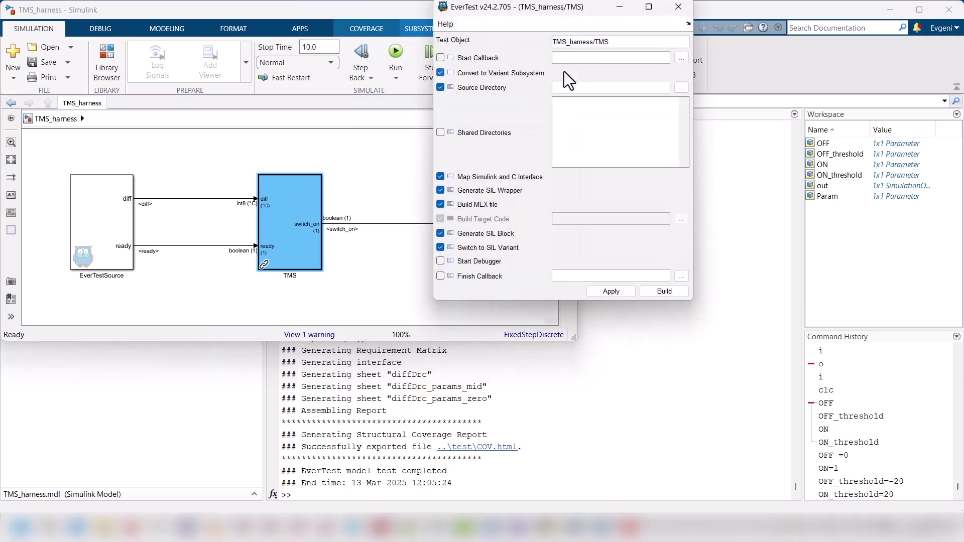
right_click(509, 80)
left_click(524, 85)
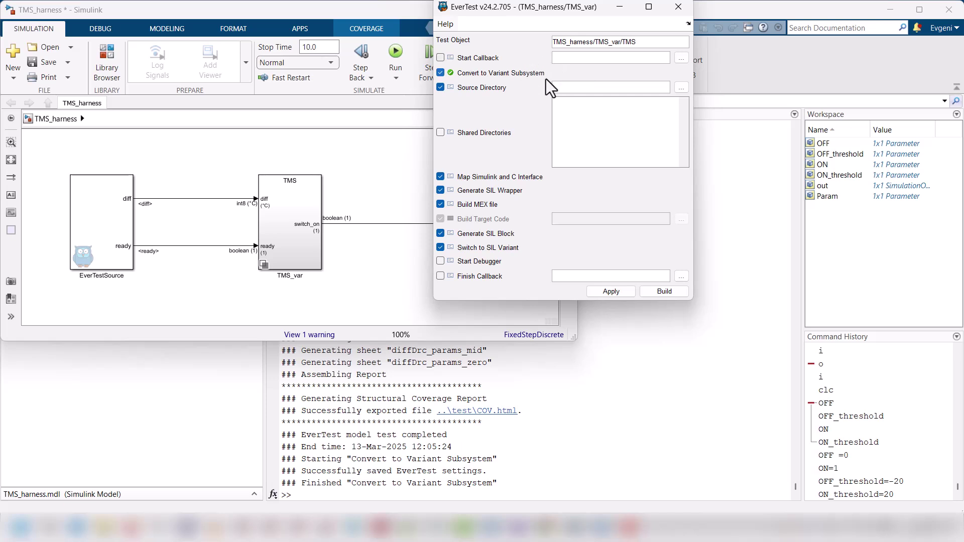
left_click(678, 6)
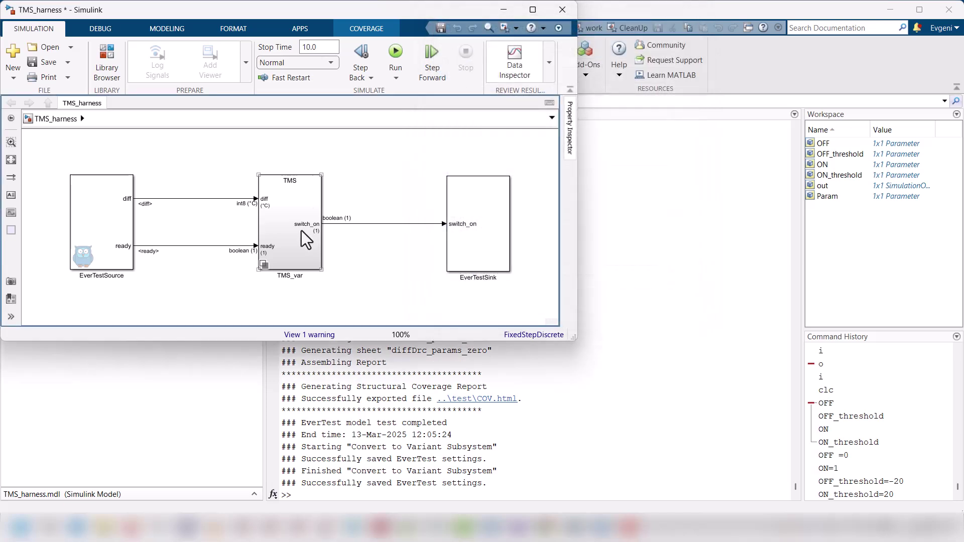
Step: Duplicate the TMS block below the original inside the TMS_var variant subsystem, adding the block directly without a wrapper
double_click(296, 255)
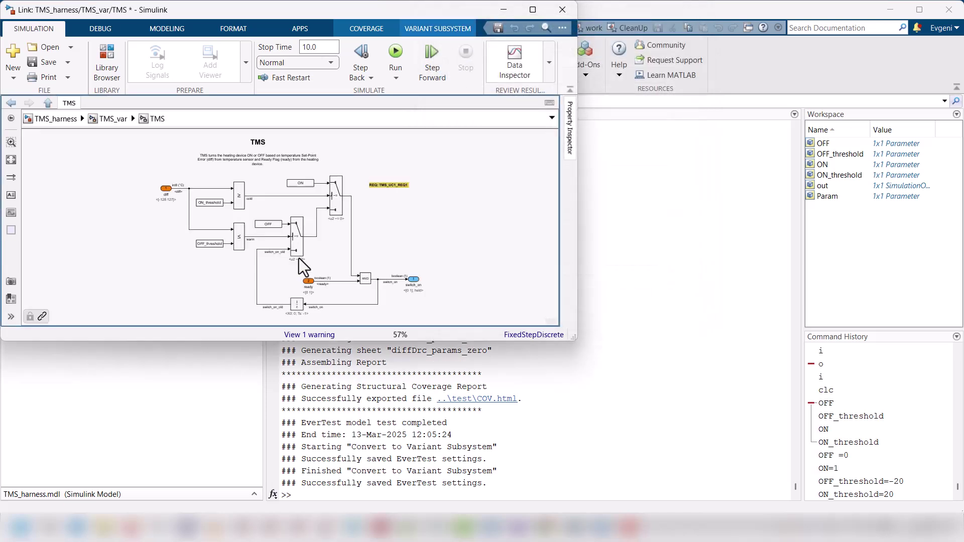
left_click(113, 119)
left_click_drag(575, 339, 677, 472)
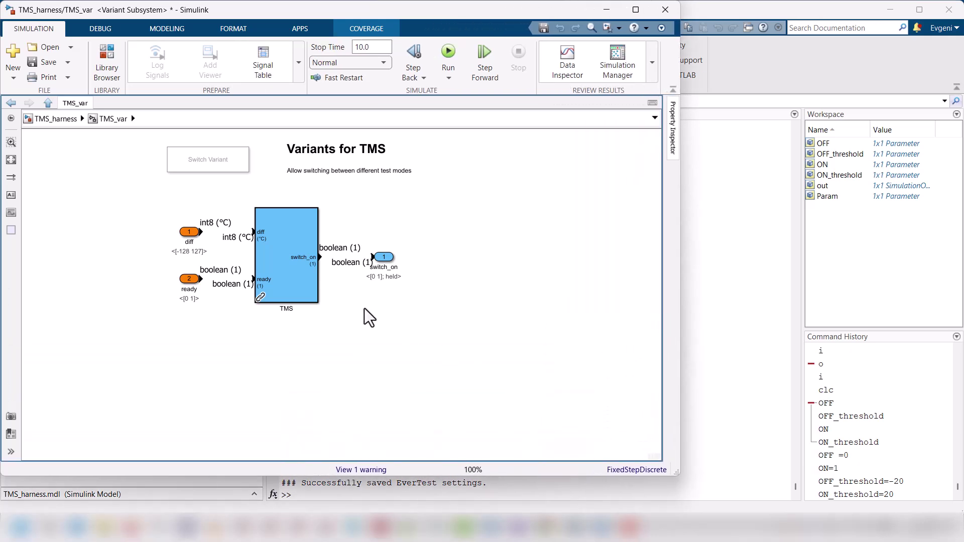
left_click_drag(285, 268, 294, 402)
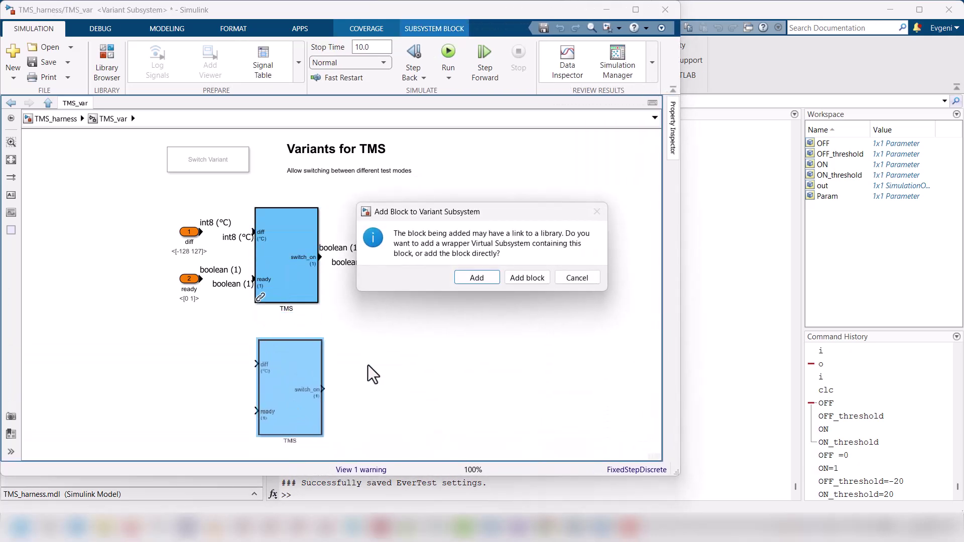
left_click(529, 277)
Step: Break the library links of the copied TMS block with EverTest's Break Libraries
right_click(286, 375)
mouse_move(392, 40)
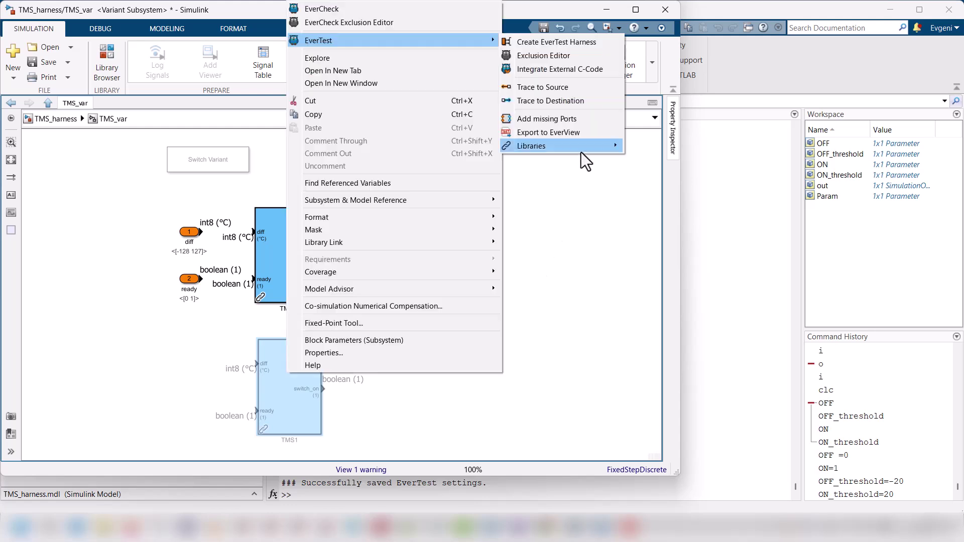
mouse_move(596, 147)
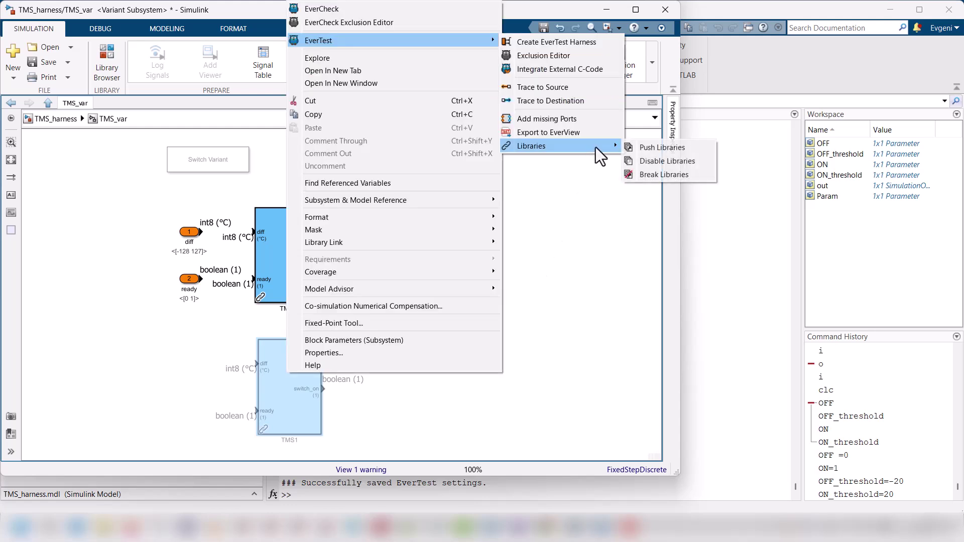
left_click(655, 176)
left_click(481, 375)
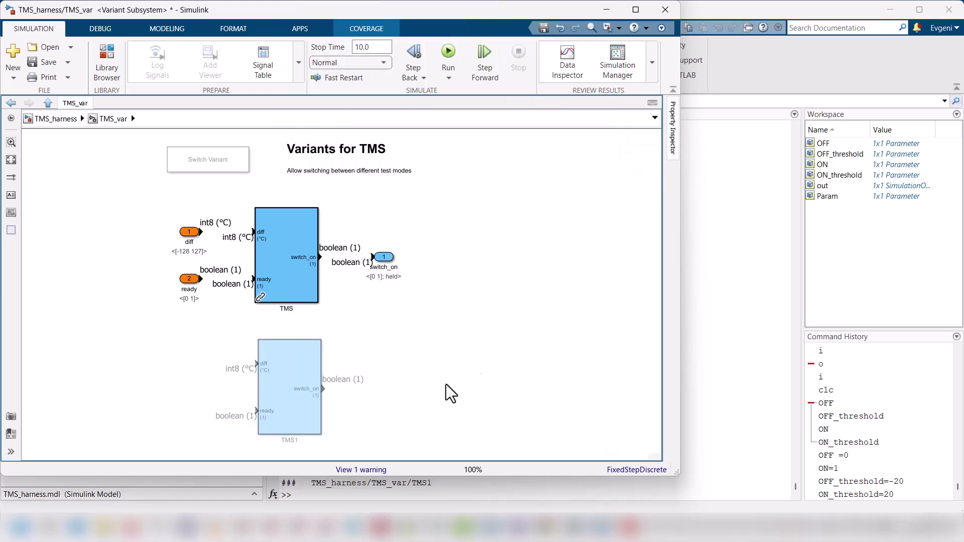
Step: Rename the copied block to TMS_SF and switch the active variant to it
double_click(292, 441)
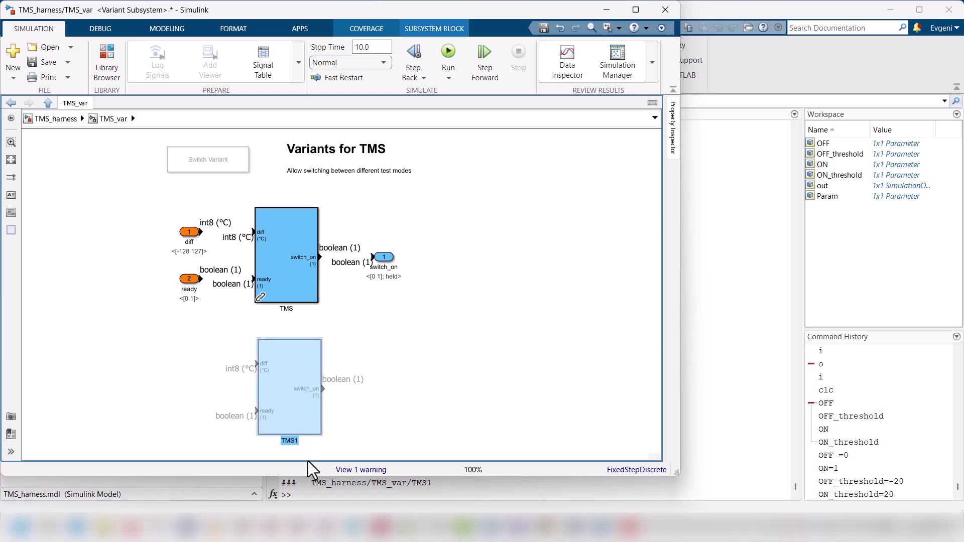
type("TMS_SF")
left_click(434, 410)
left_click(200, 155)
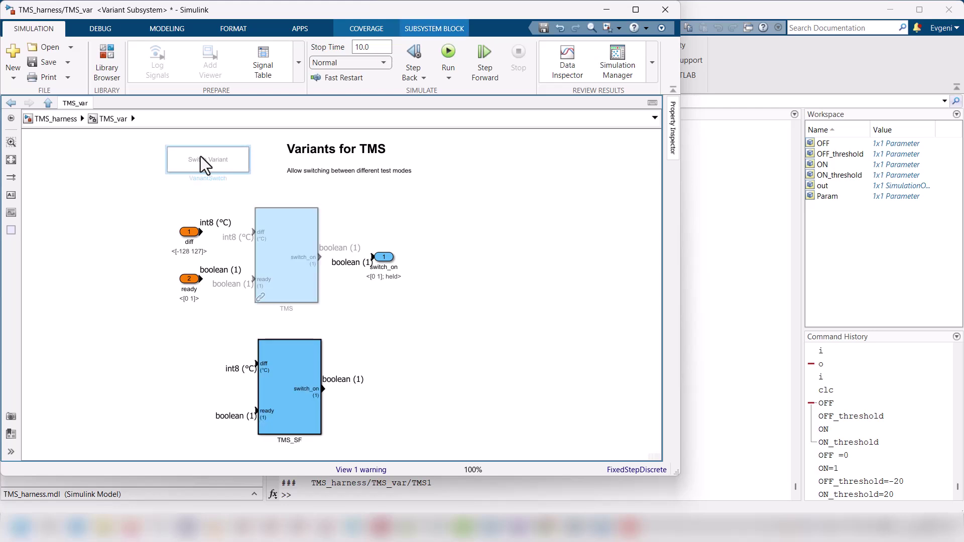
left_click(76, 143)
Step: Return to the harness's top level and open EverTest from the EverTestSource block
left_click(52, 119)
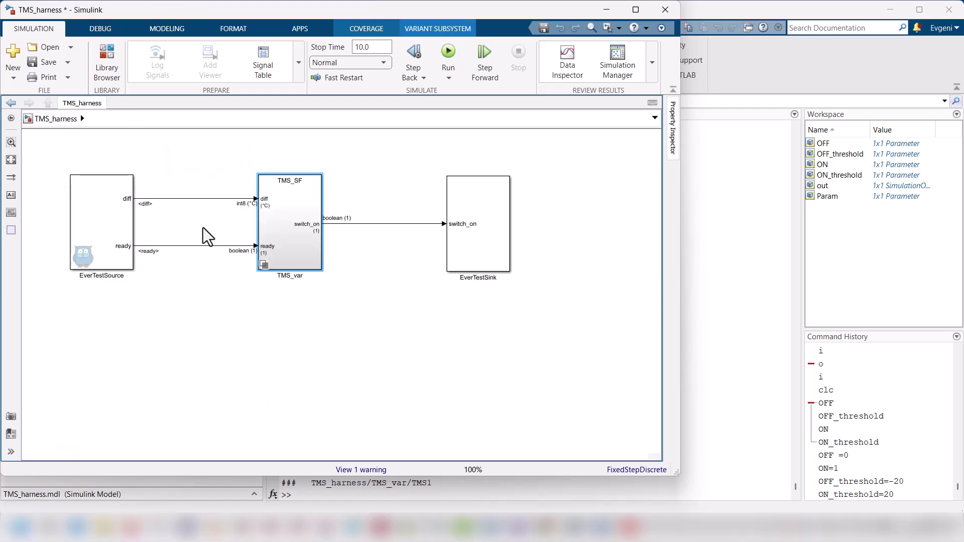
double_click(105, 227)
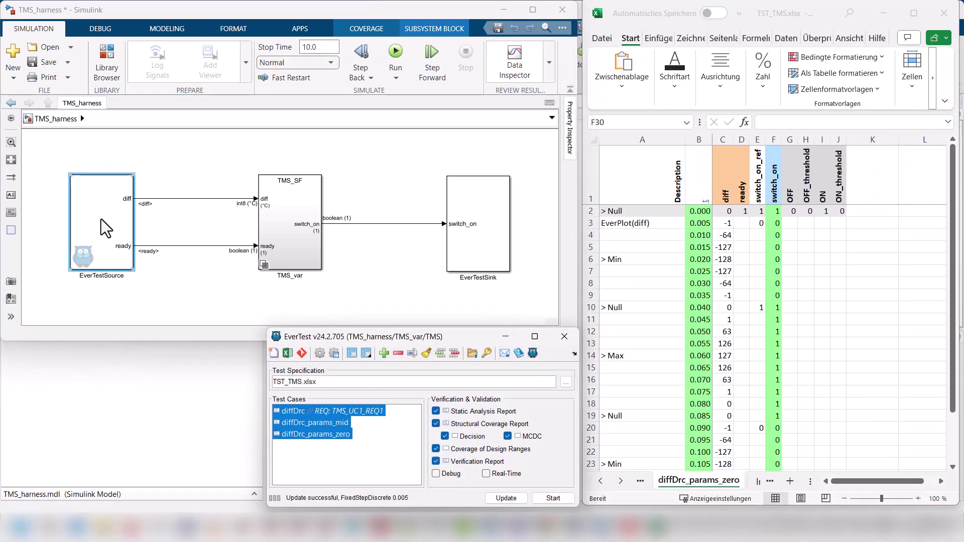
Step: Set the EverTest project's test object to TMS_harness/TMS_var/TMS_SF and accept the project settings
left_click(333, 353)
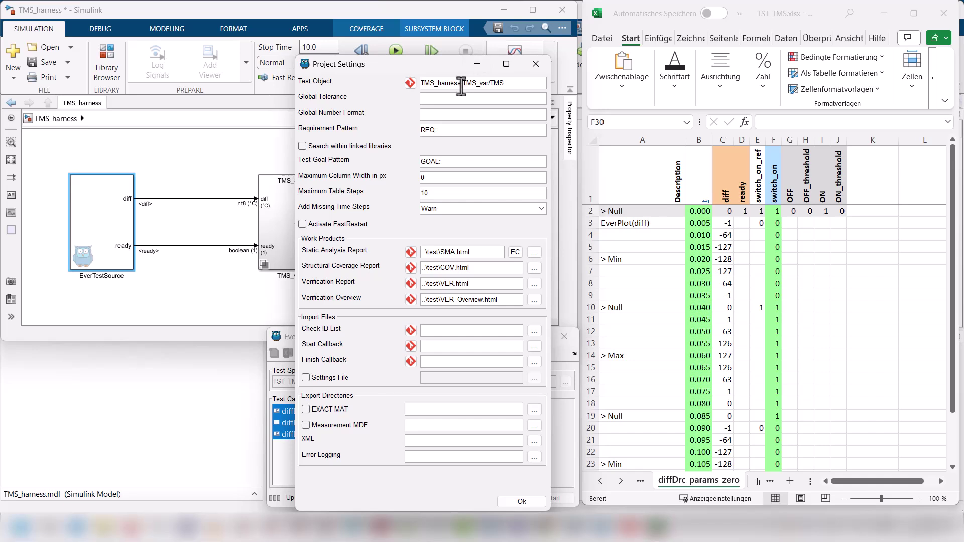
right_click(508, 84)
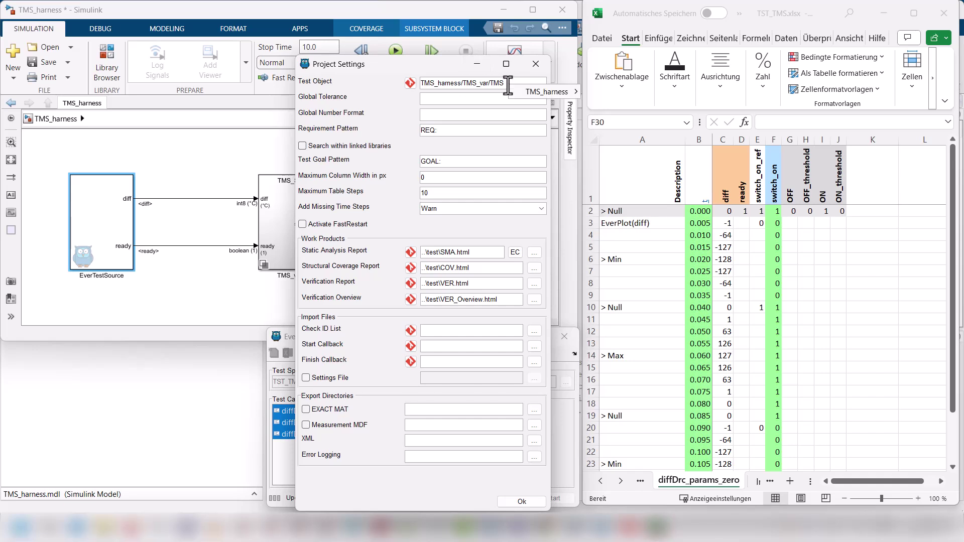
mouse_move(553, 93)
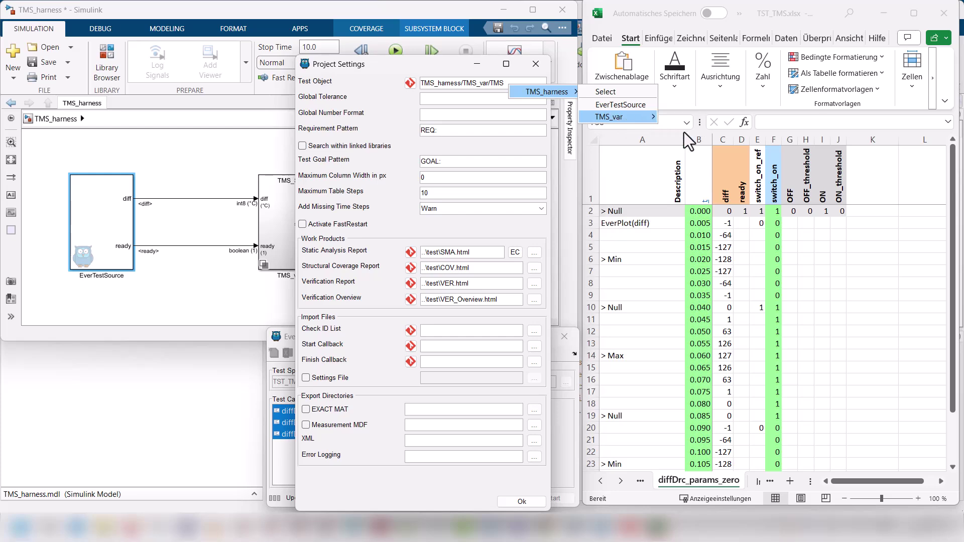
left_click(487, 93)
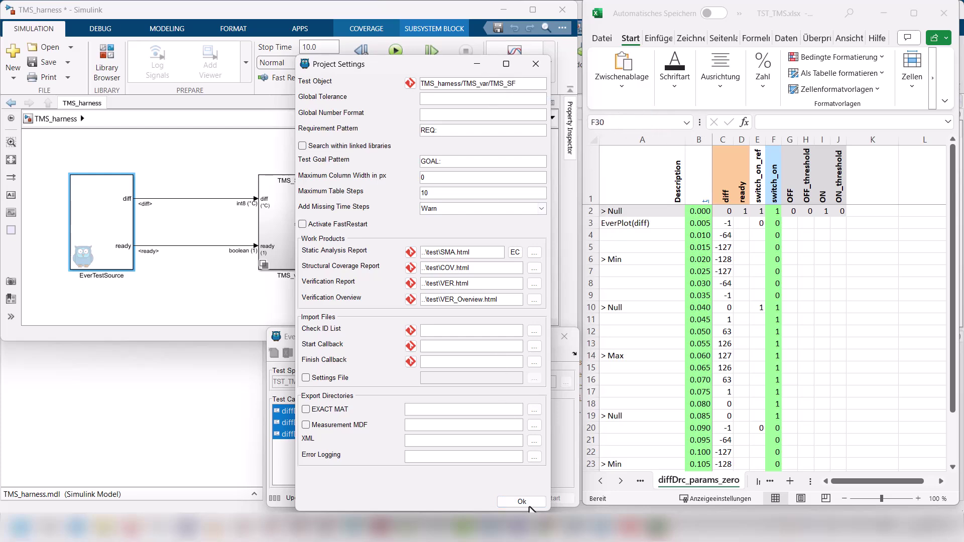
left_click(528, 506)
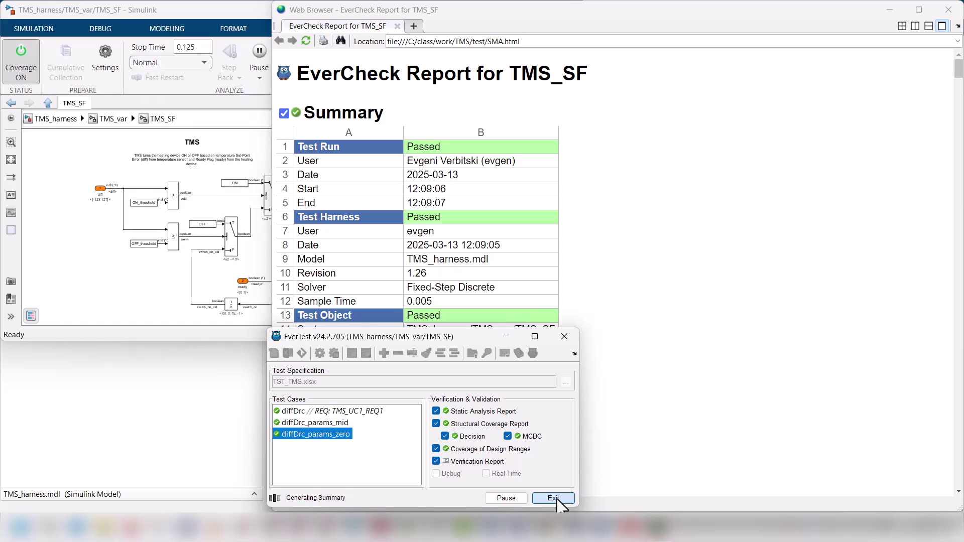
Step: Run all three test cases against TMS_SF, then close the report browser and the coverage highlighting
left_click(555, 499)
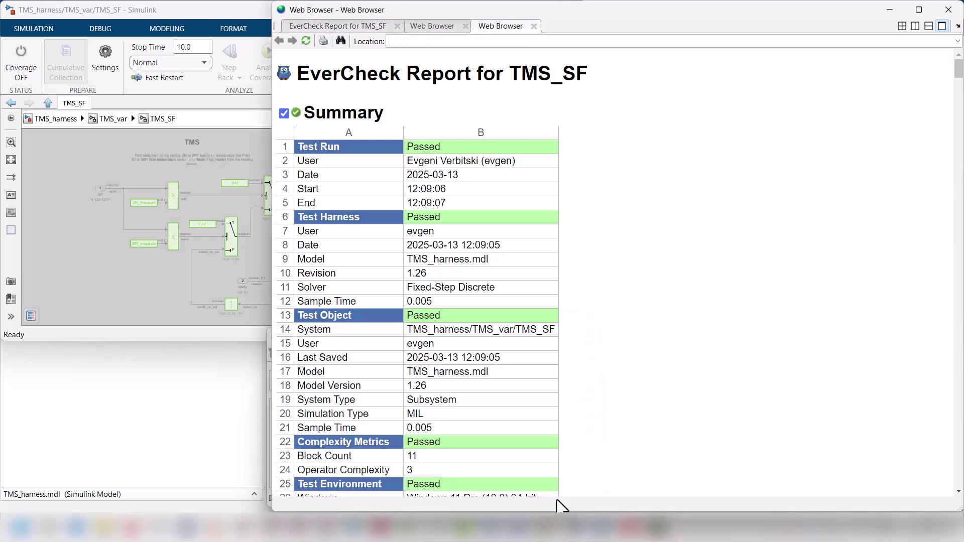
left_click(950, 11)
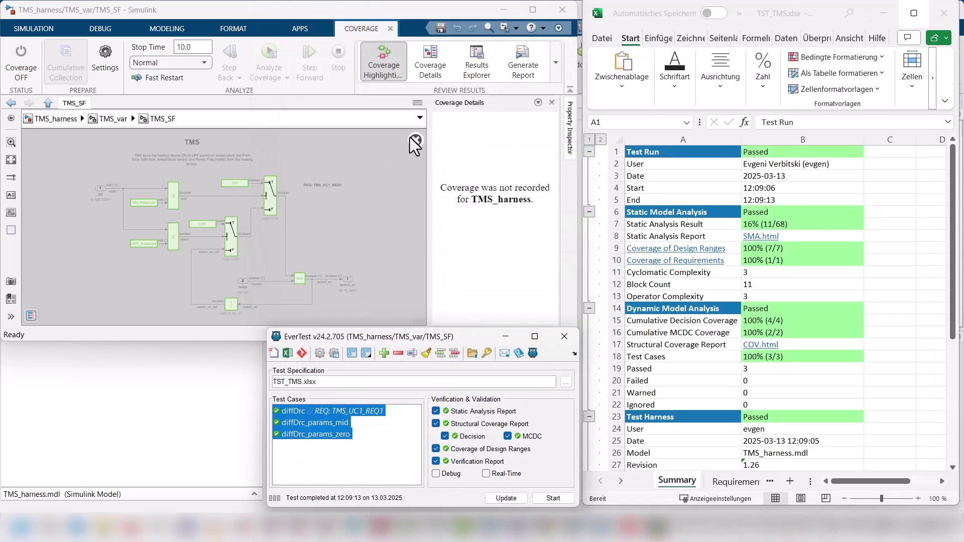
left_click(410, 138)
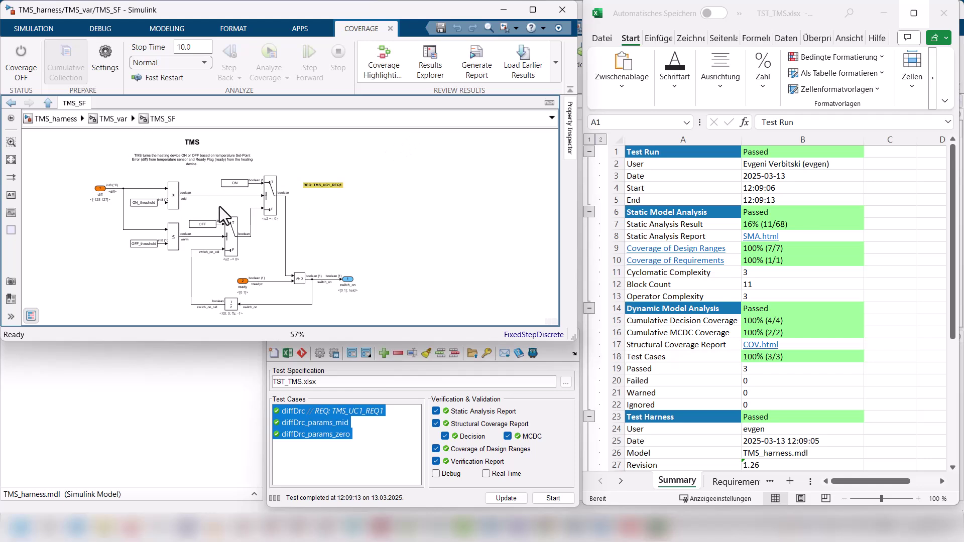
Step: Restore the library link of the TMS_SF block in TMS_var with EverTest's library commands
left_click(110, 119)
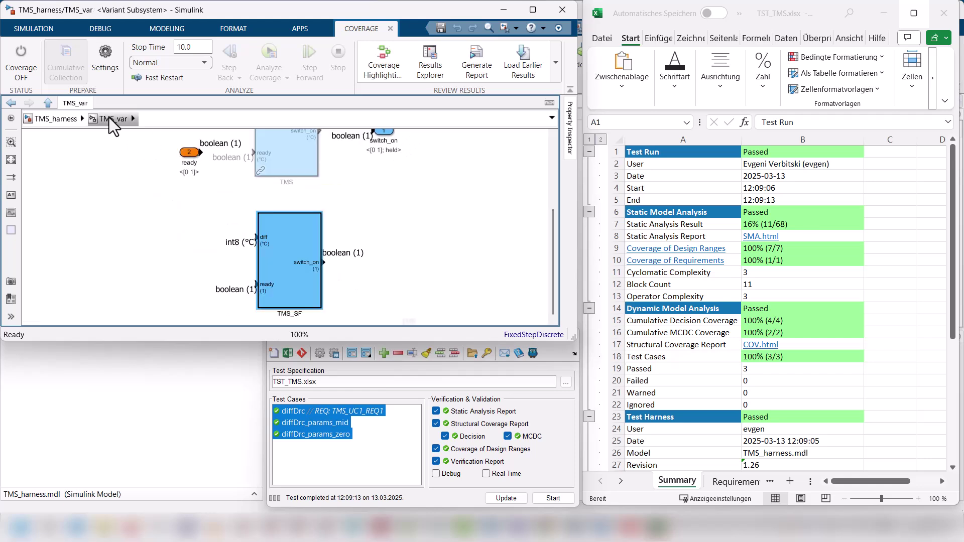
right_click(294, 261)
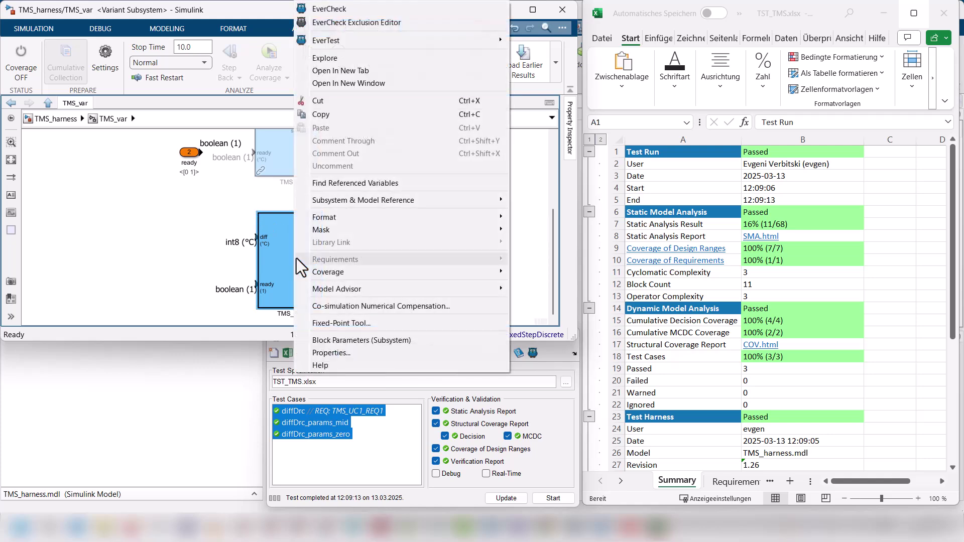
mouse_move(471, 40)
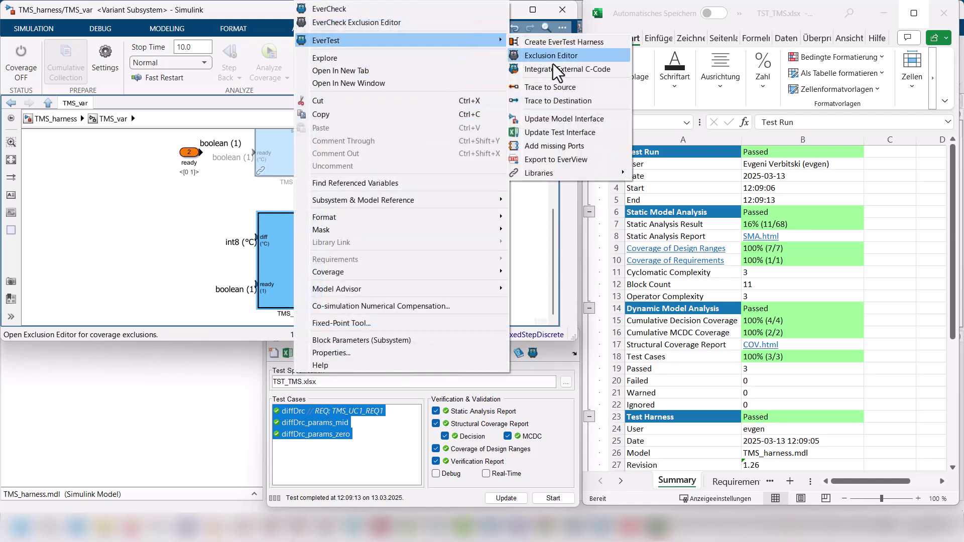
mouse_move(616, 170)
left_click(658, 173)
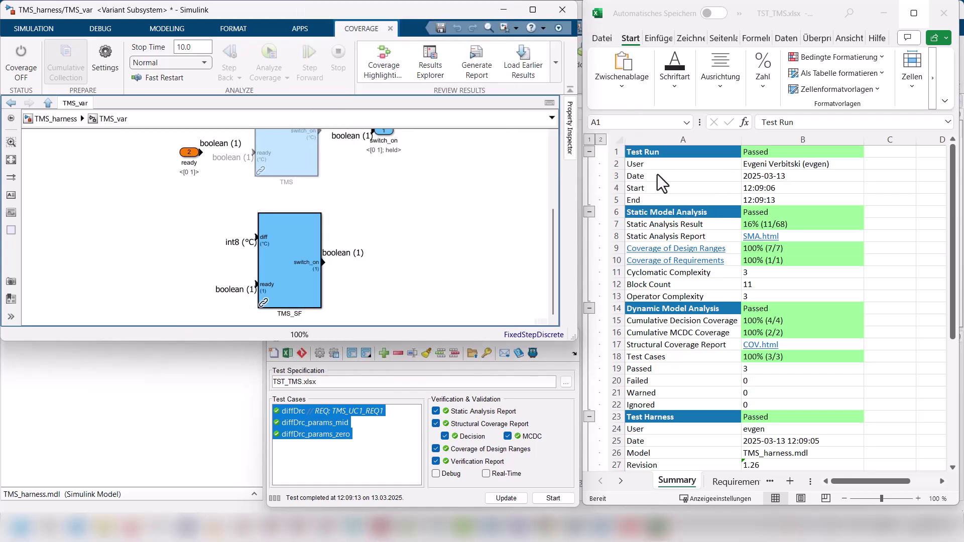
Step: Open the TMS_SF block and disable its library link to allow local changes
double_click(303, 282)
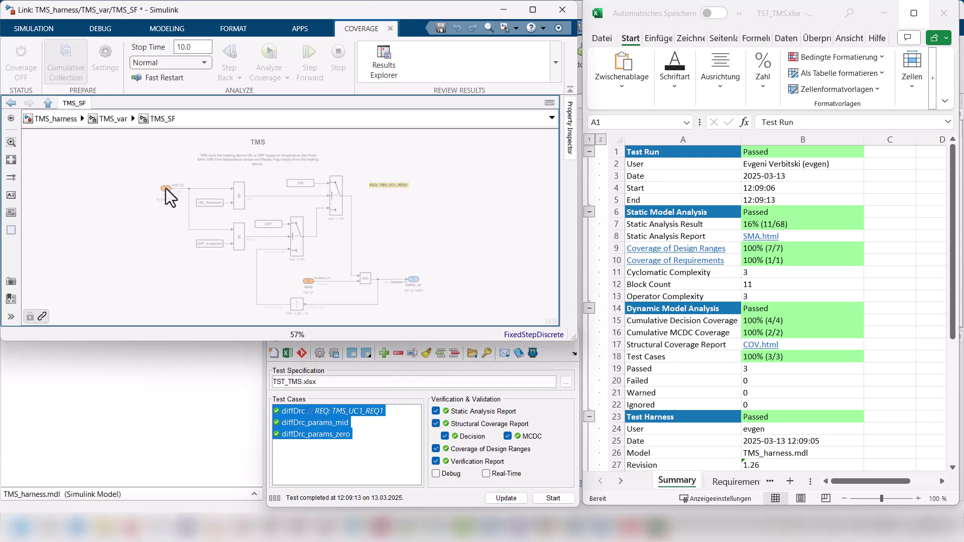
left_click_drag(165, 188, 126, 189)
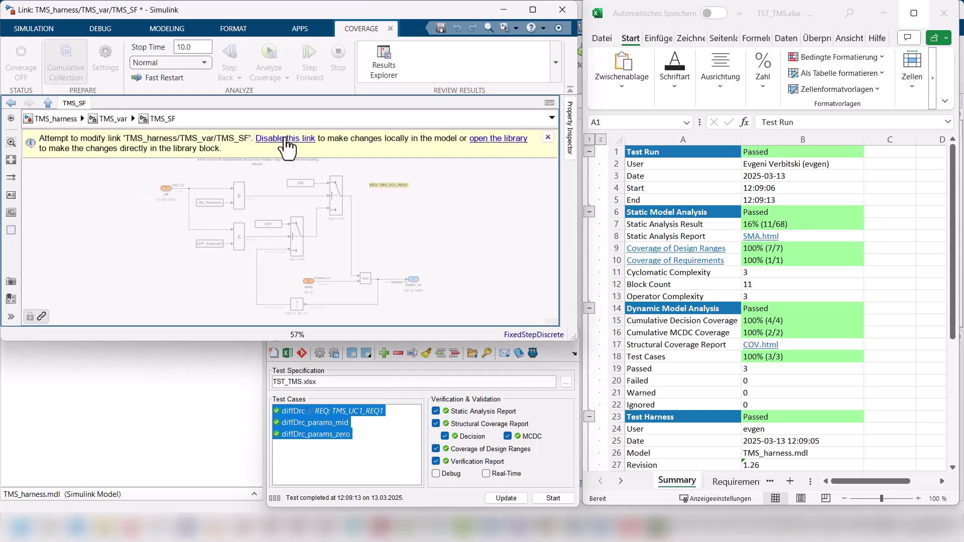
left_click(286, 139)
Step: Go back to the TMS_var subsystem and switch the active variant to TMS
left_click(113, 119)
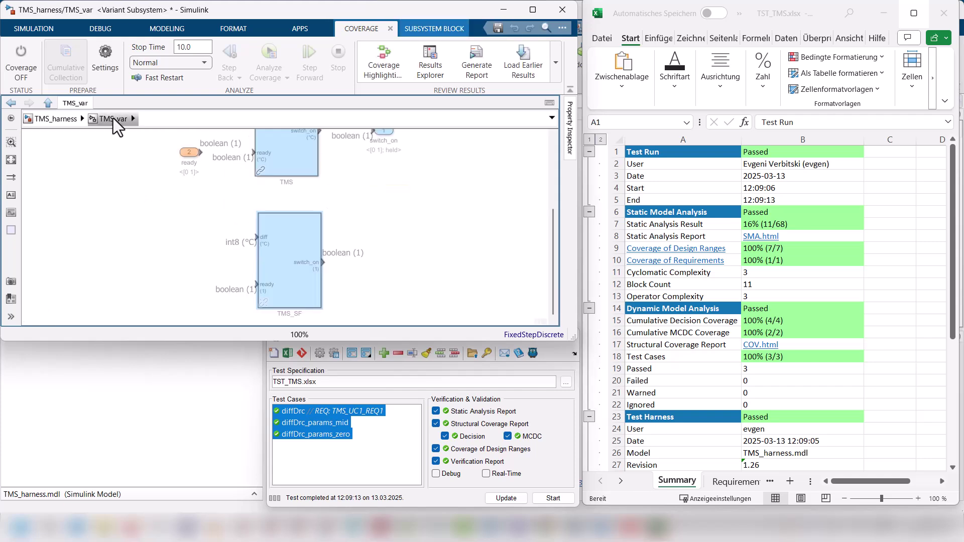
scroll(164, 220, "up", 5)
scroll(162, 220, "down", 8)
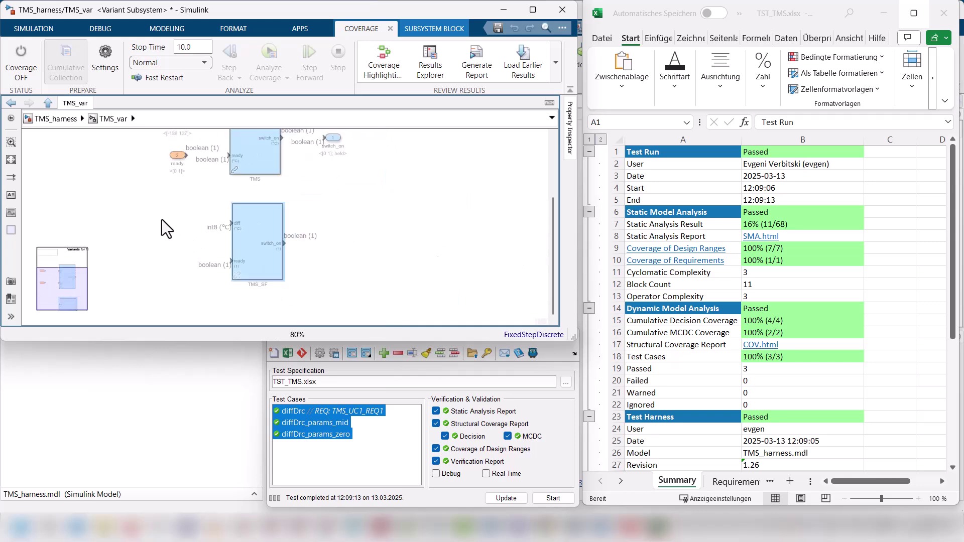
scroll(552, 258, "up", 2)
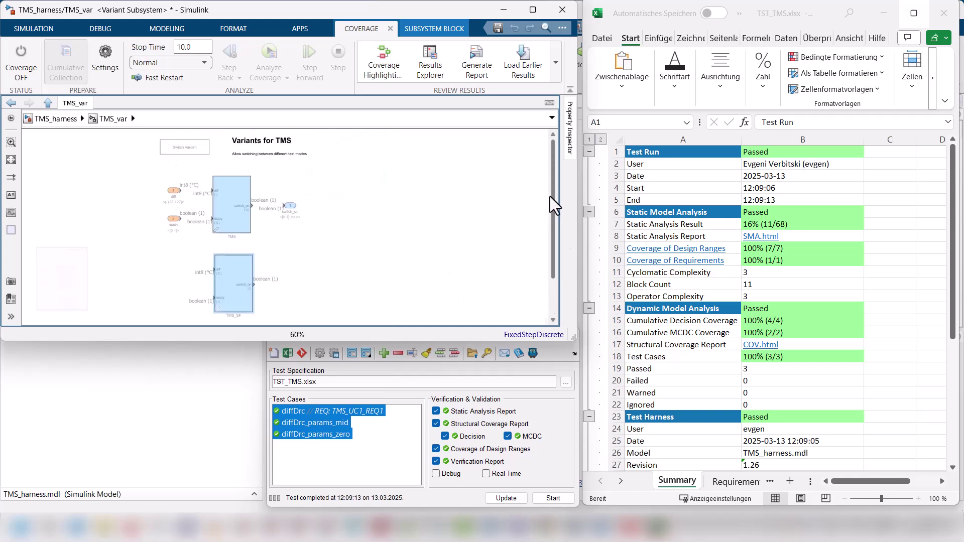
left_click(186, 145)
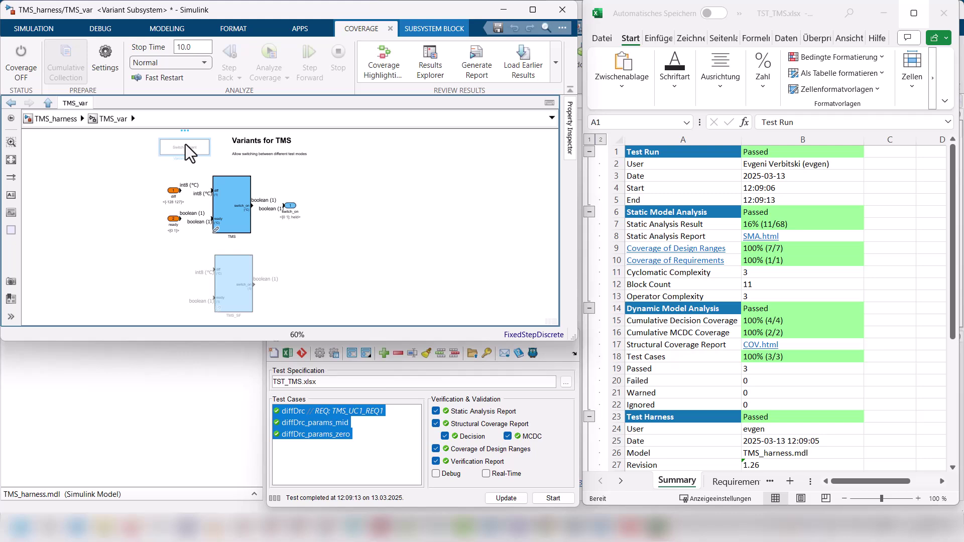
Step: Inside TMS_SF, arrange ON_threshold, OFF_threshold and the ready inport below diff, and move the REQ: TMS_UC1_REQ1 annotation higher
left_click(238, 287)
double_click(238, 287)
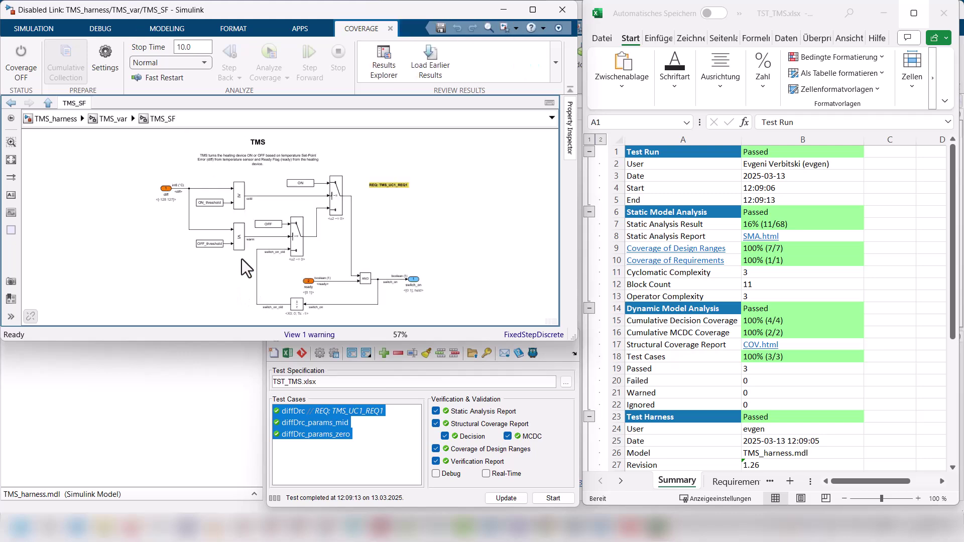
double_click(274, 8)
key("space")
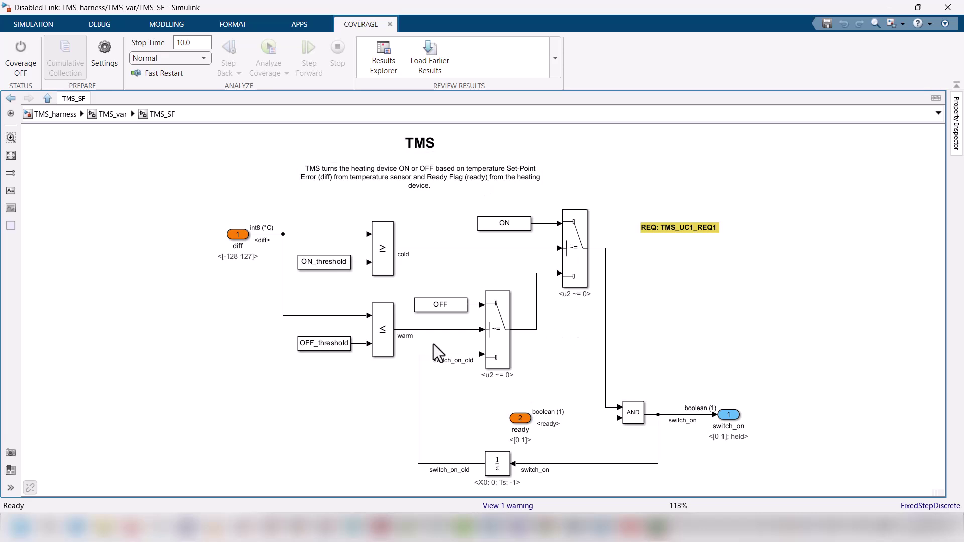
left_click_drag(328, 345, 239, 345)
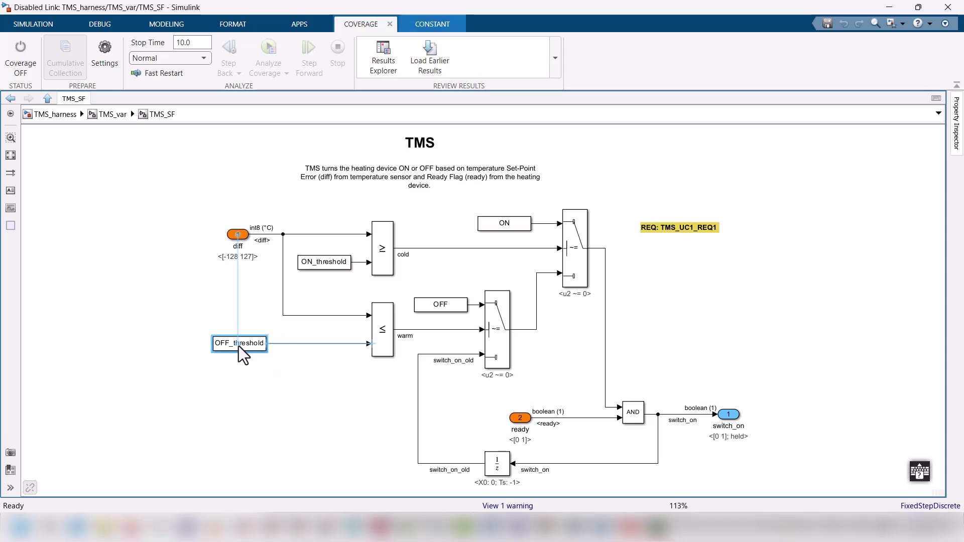
left_click_drag(326, 260, 240, 285)
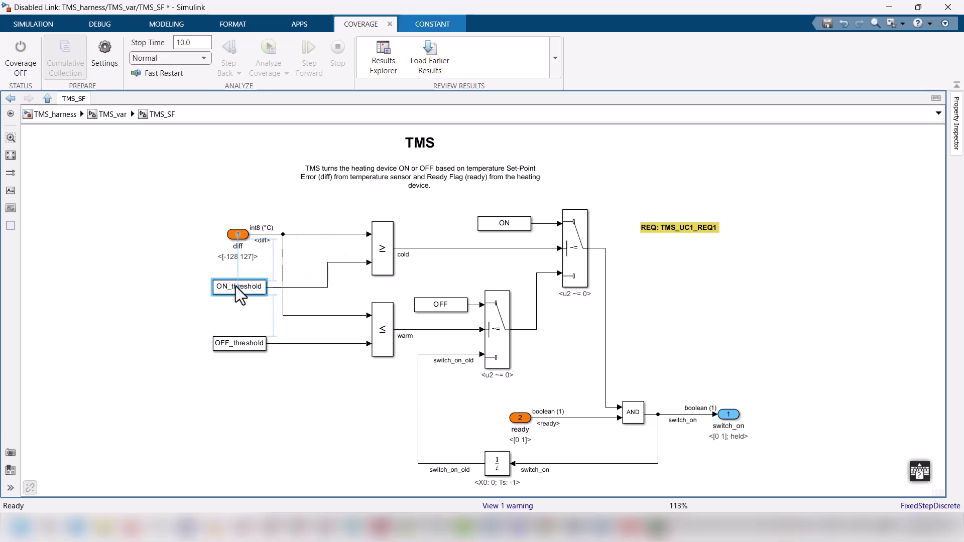
left_click_drag(523, 420, 226, 385)
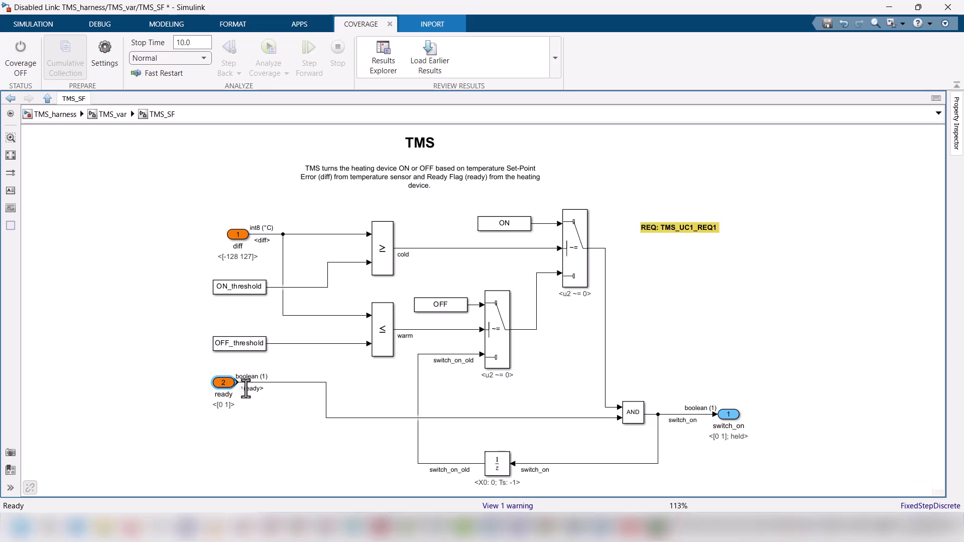
left_click_drag(673, 227, 685, 176)
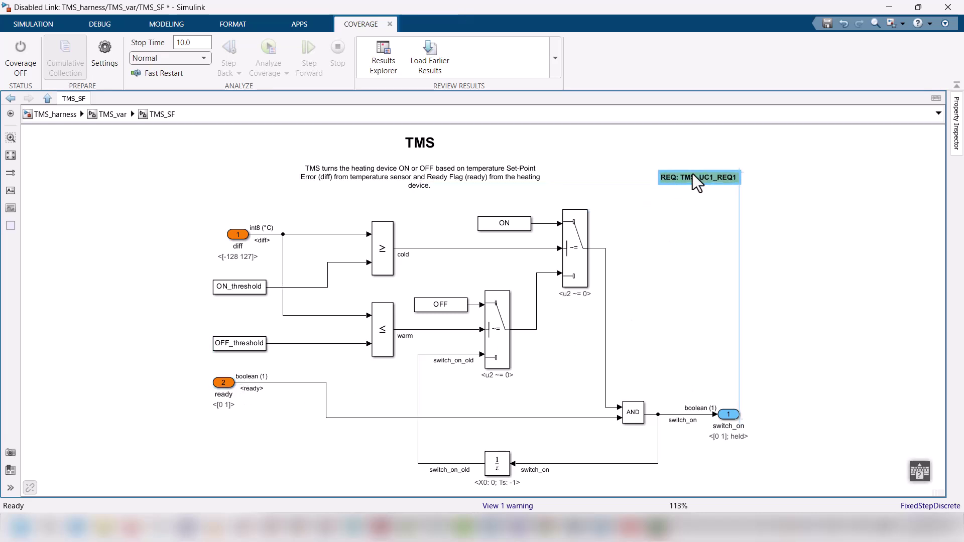
left_click(643, 197)
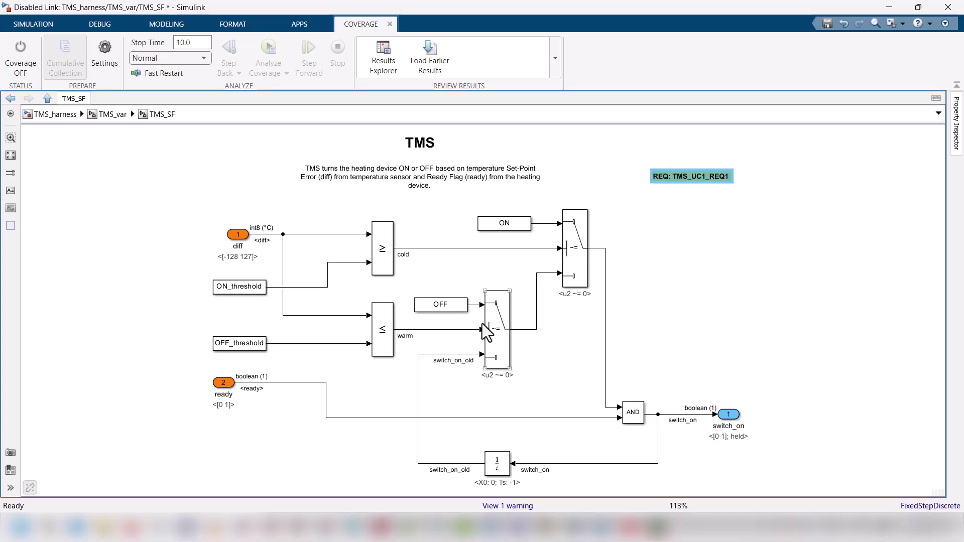
Step: Delete all logic blocks and their signal lines between the inputs and the switch_on outport in TMS_SF
left_click(598, 470)
left_click_drag(663, 484, 408, 248)
left_click_drag(361, 222, 354, 222)
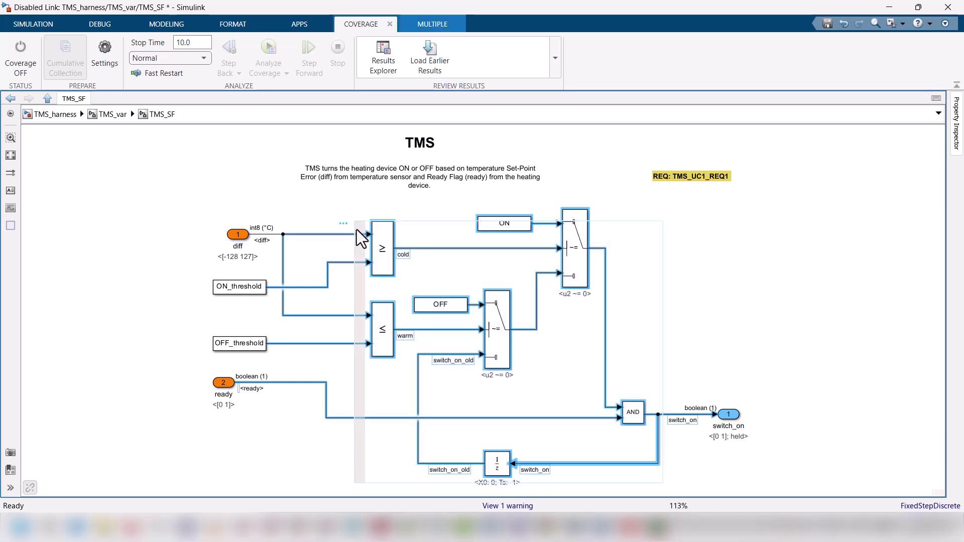
key("Delete")
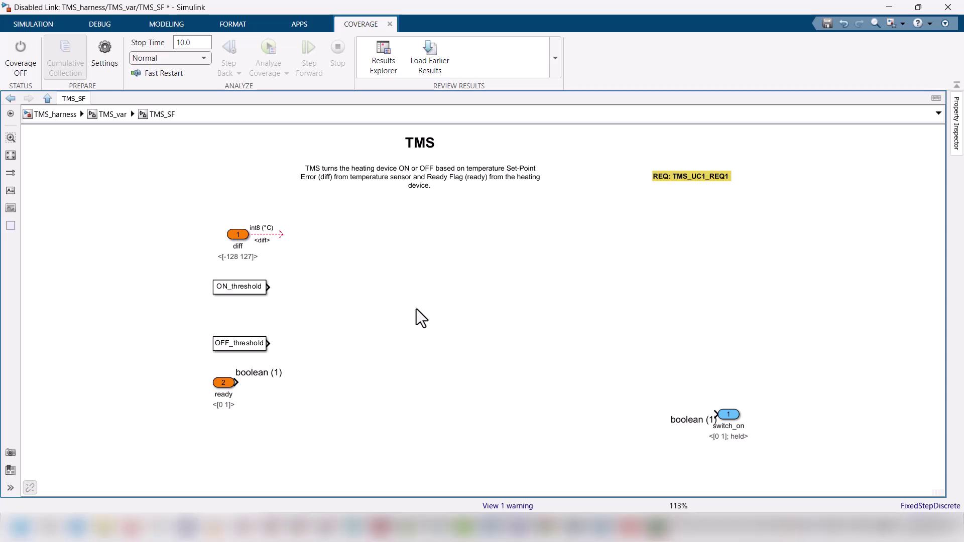
Step: Insert a Stateflow Chart block in the empty middle of the TMS_SF diagram
double_click(418, 308)
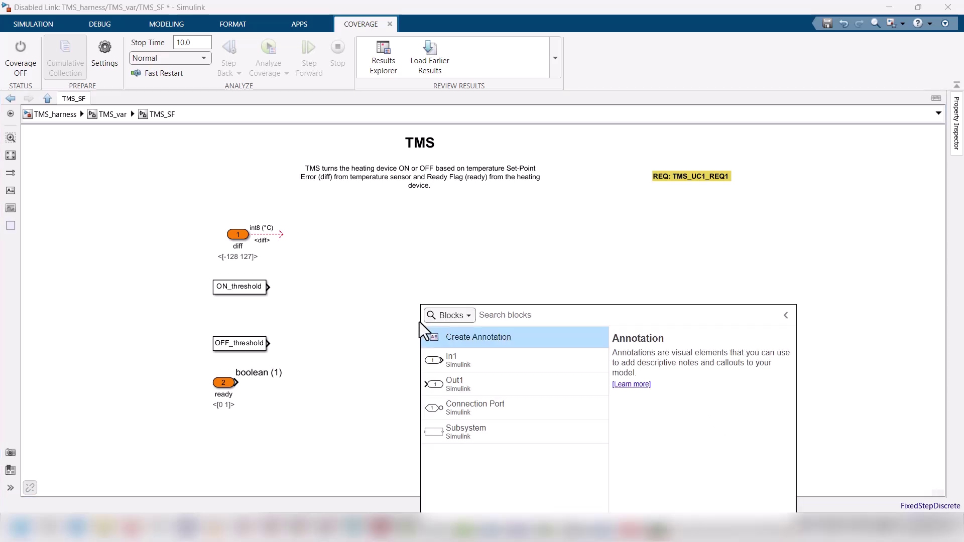
type("Chart")
left_click(436, 338)
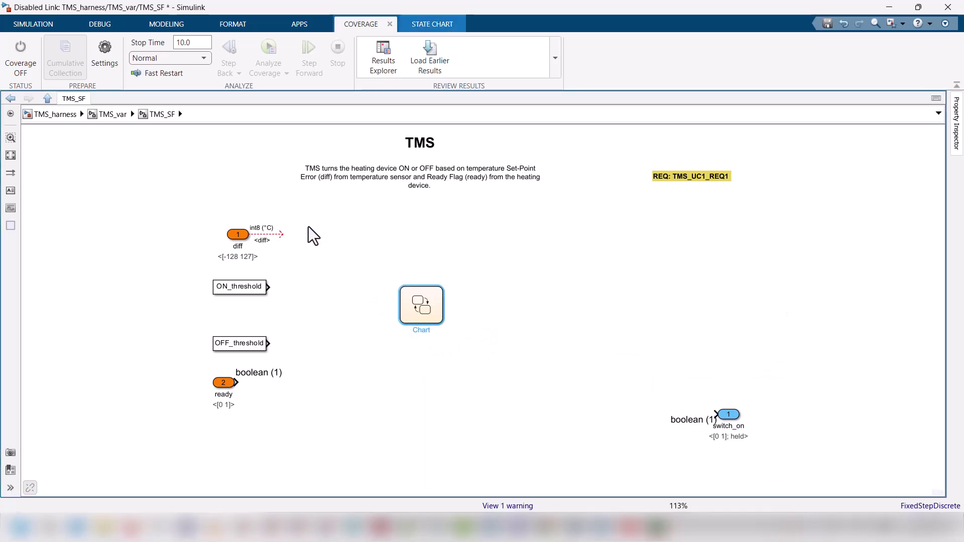
Step: Connect the diff inport to the chart as input diff, enlarge the chart, and align the inport with it
left_click_drag(282, 233, 399, 304)
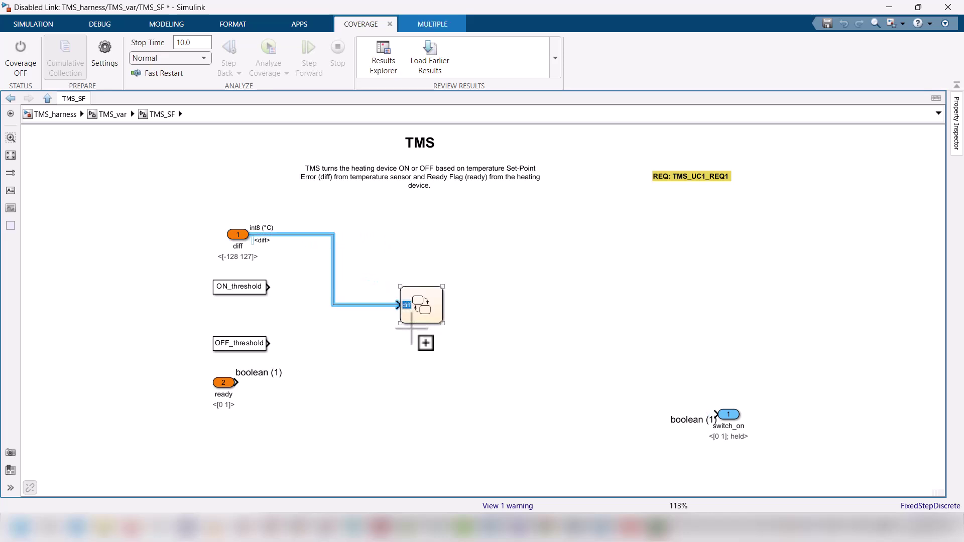
left_click(441, 321)
left_click_drag(442, 324, 493, 317)
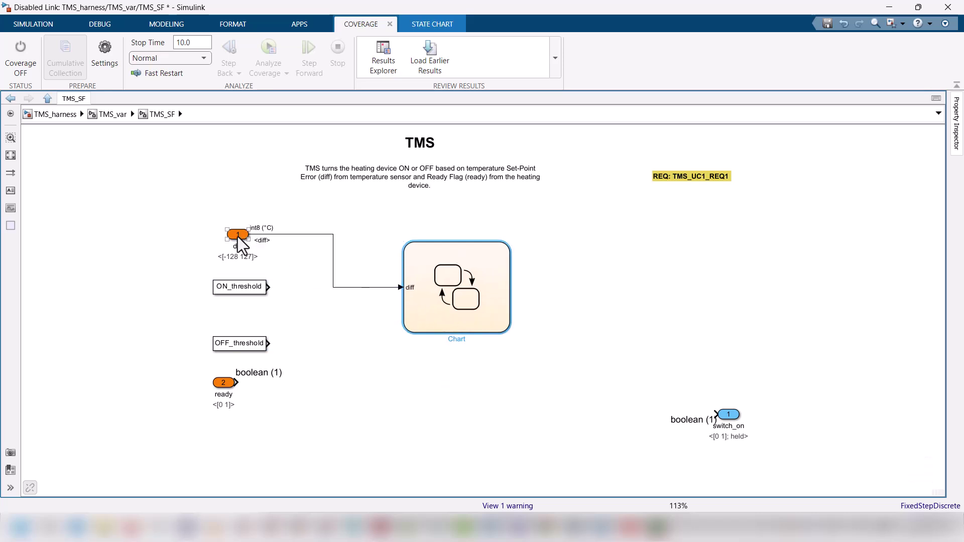
left_click_drag(237, 235, 308, 288)
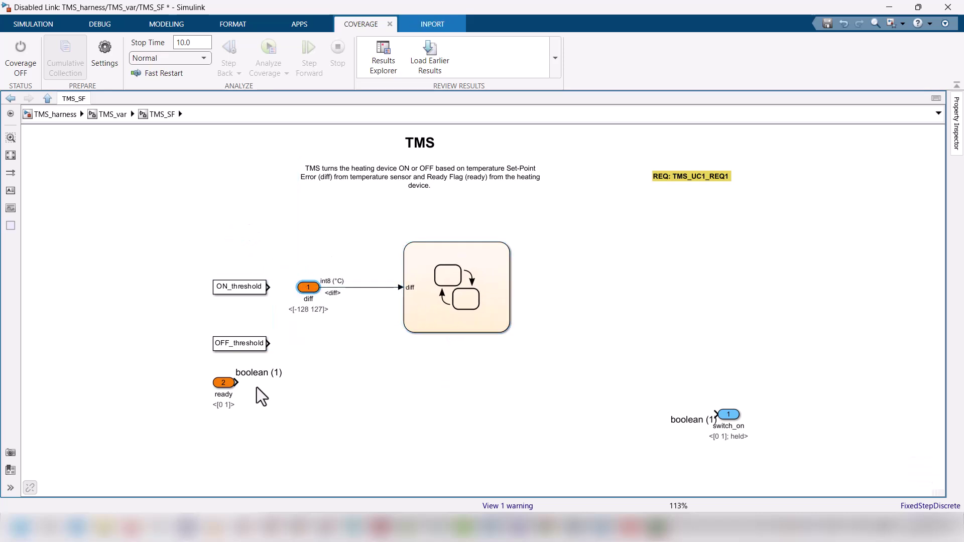
Step: Connect the ready inport to the chart as a second input and place it below the diff inport
left_click_drag(237, 383, 396, 310)
left_click(223, 384)
left_click_drag(222, 385, 309, 328)
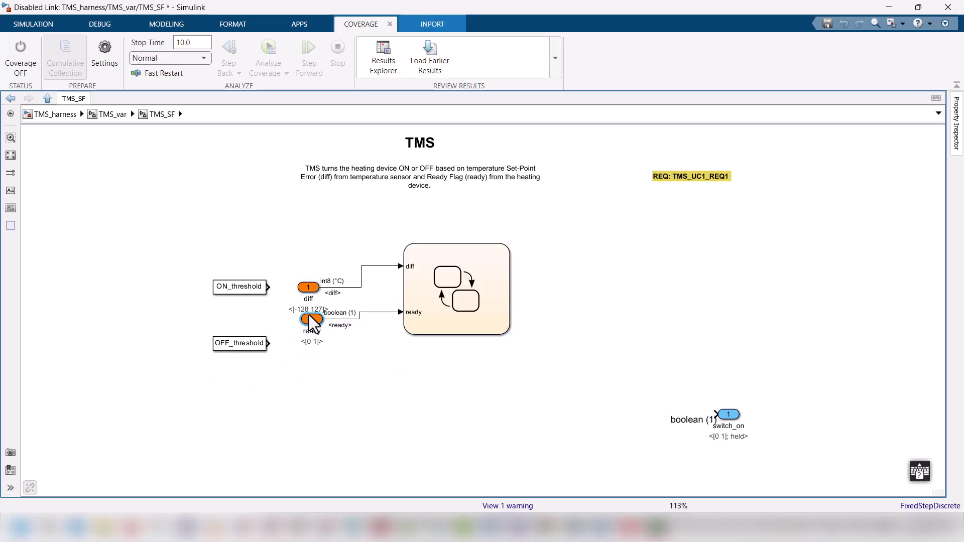
Step: Enlarge the chart and connect the ON_threshold and OFF_threshold constants as its third and fourth inputs, aligning both constants
left_click_drag(511, 338, 517, 445)
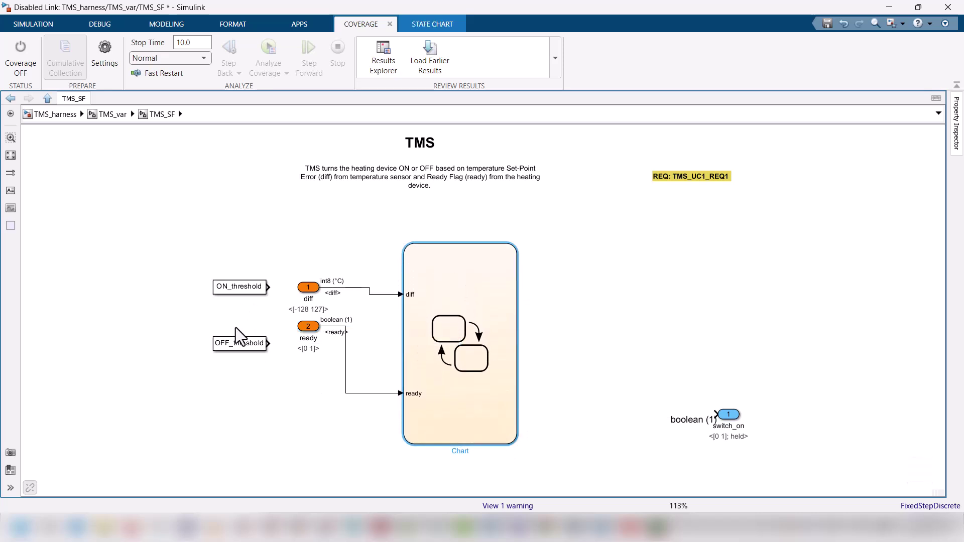
mouse_move(234, 288)
left_mouse_down()
mouse_move(288, 419)
mouse_move(403, 411)
left_mouse_up()
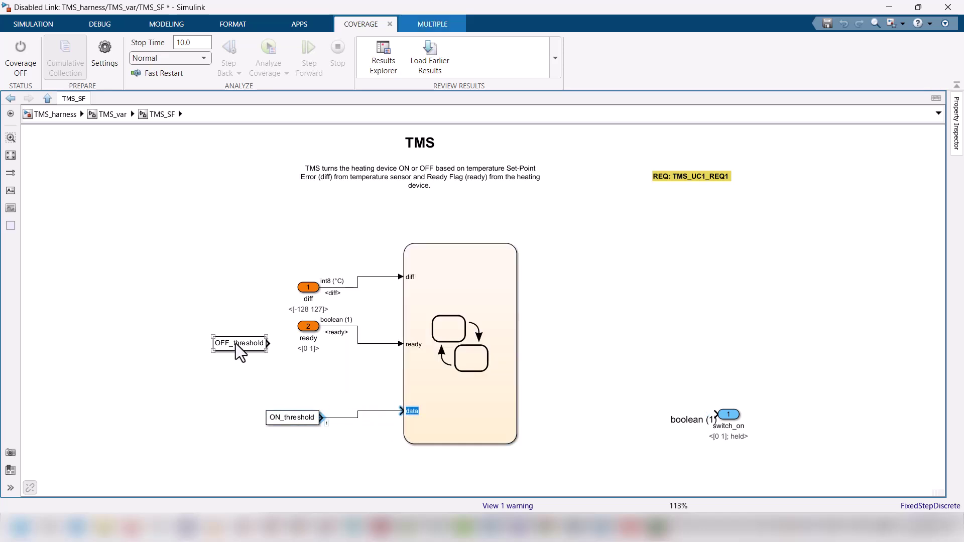
left_click_drag(283, 415, 253, 408)
mouse_move(242, 345)
left_mouse_down()
mouse_move(267, 441)
mouse_move(400, 423)
left_mouse_up()
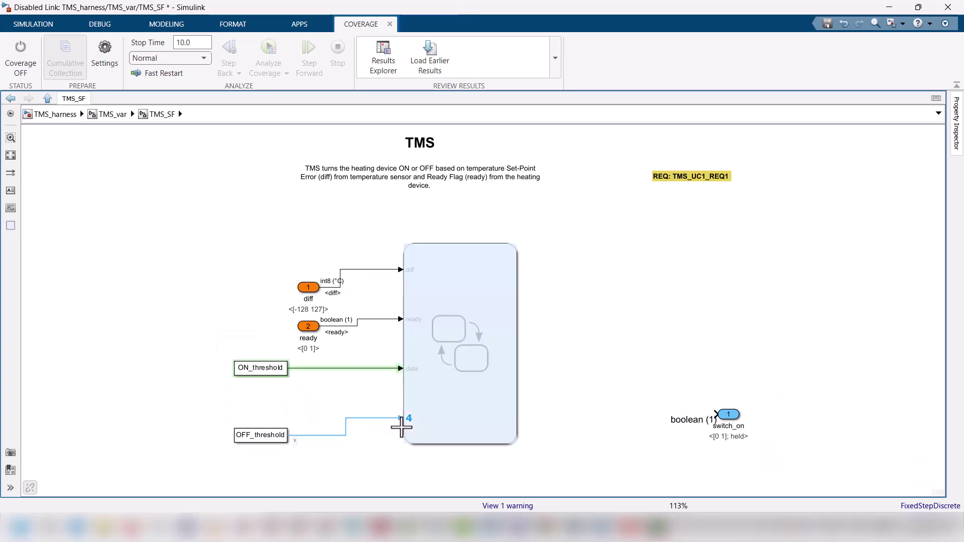
mouse_move(266, 436)
left_mouse_down()
mouse_move(266, 405)
mouse_move(275, 425)
left_mouse_up()
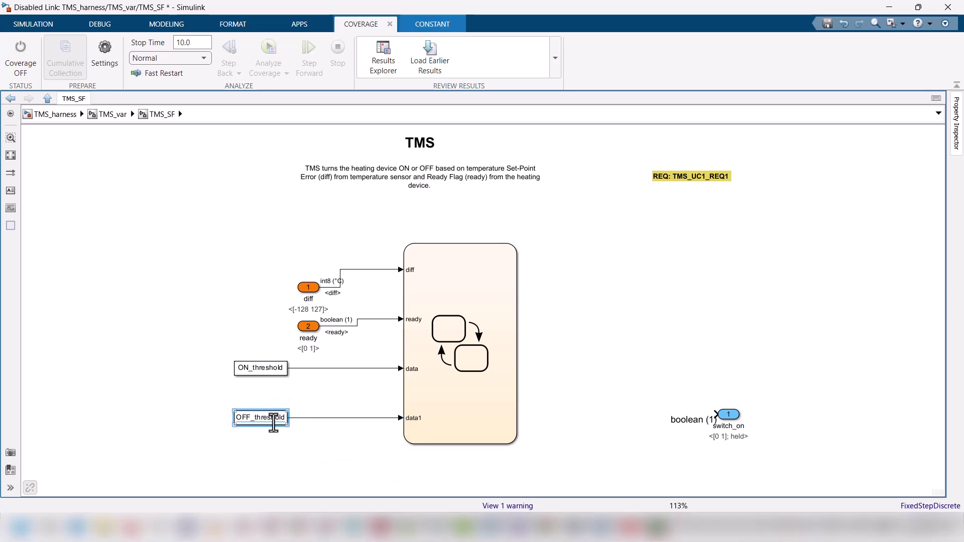
Step: Connect the chart's switch_on output to the switch_on outport, and straighten the output, diff and ready signal lines
left_click_drag(716, 415, 512, 342)
left_click_drag(733, 414, 637, 345)
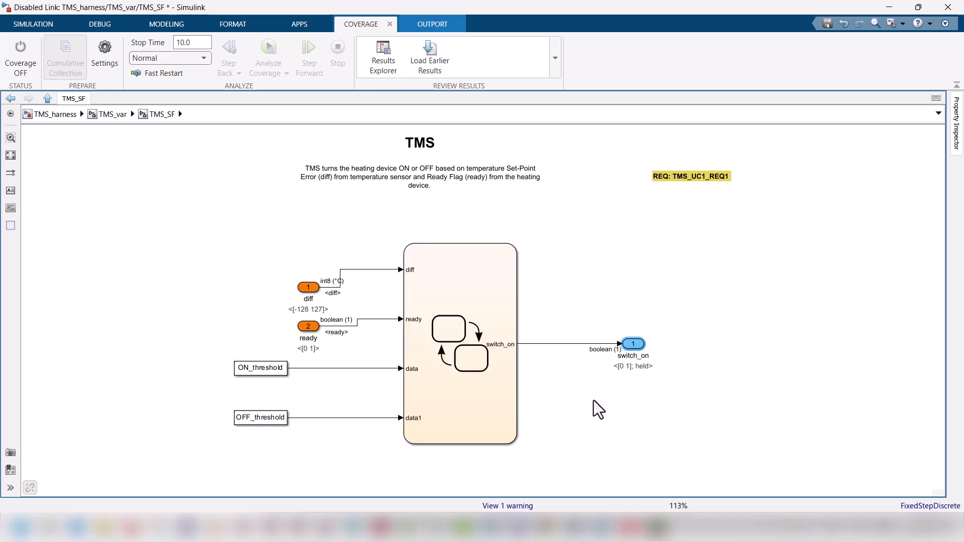
left_click_drag(308, 288, 258, 270)
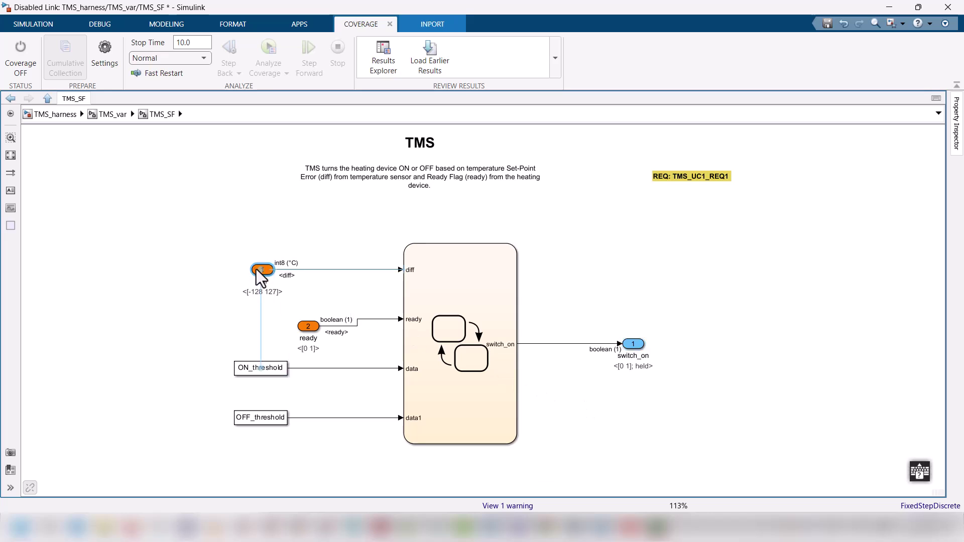
left_click_drag(303, 323, 258, 318)
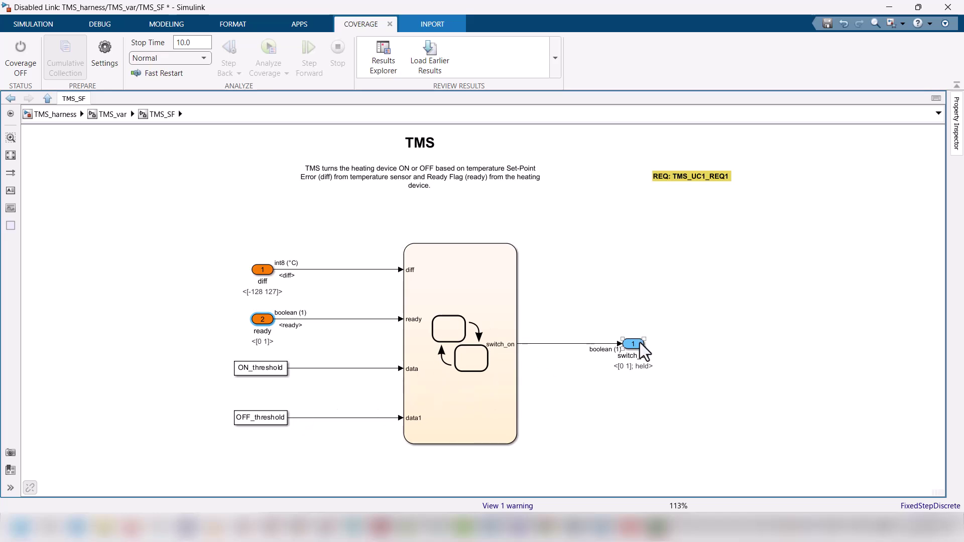
Step: Shift the switch_on outport, the chart, the diff inport and the ON_threshold constant so their signal lines are out of alignment
left_click_drag(640, 343, 605, 396)
left_click_drag(499, 353, 489, 353)
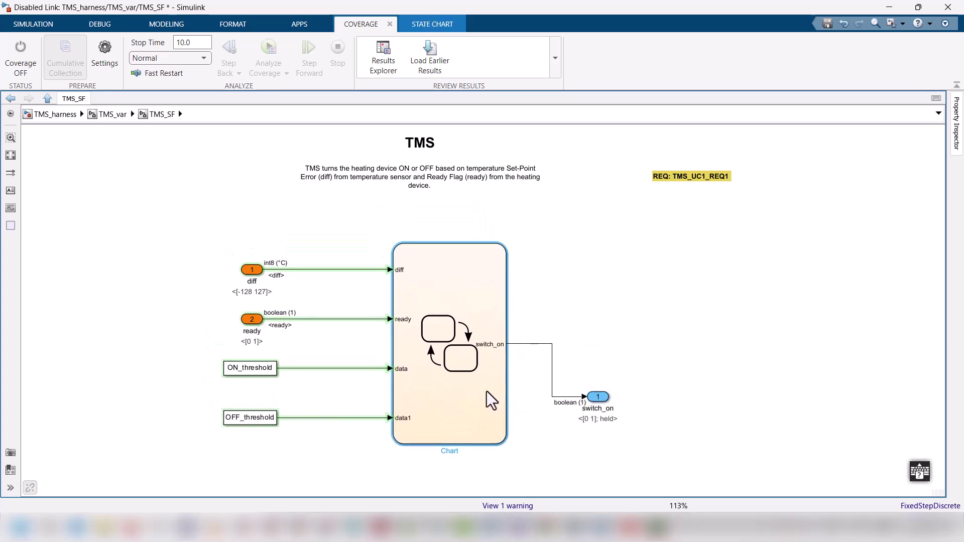
left_click_drag(254, 272, 317, 302)
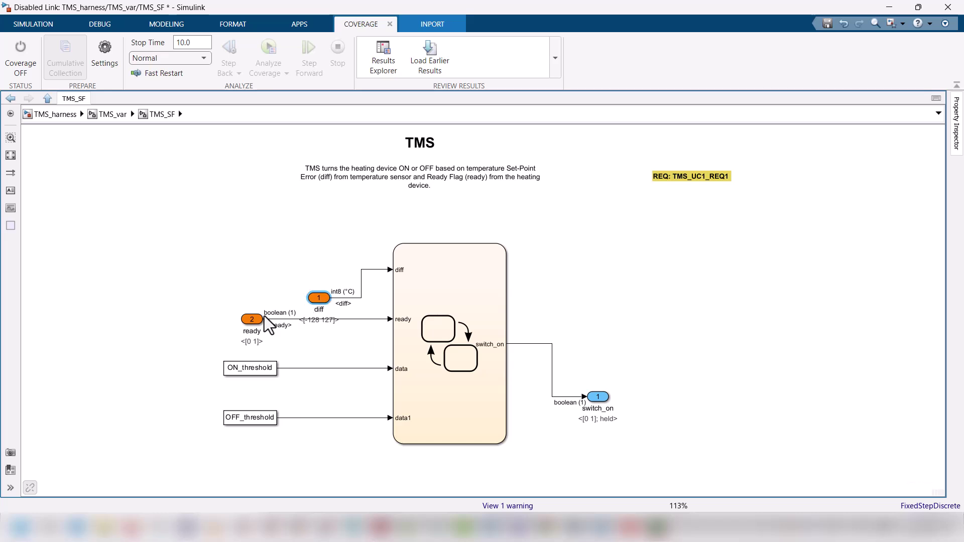
left_click_drag(246, 370, 264, 385)
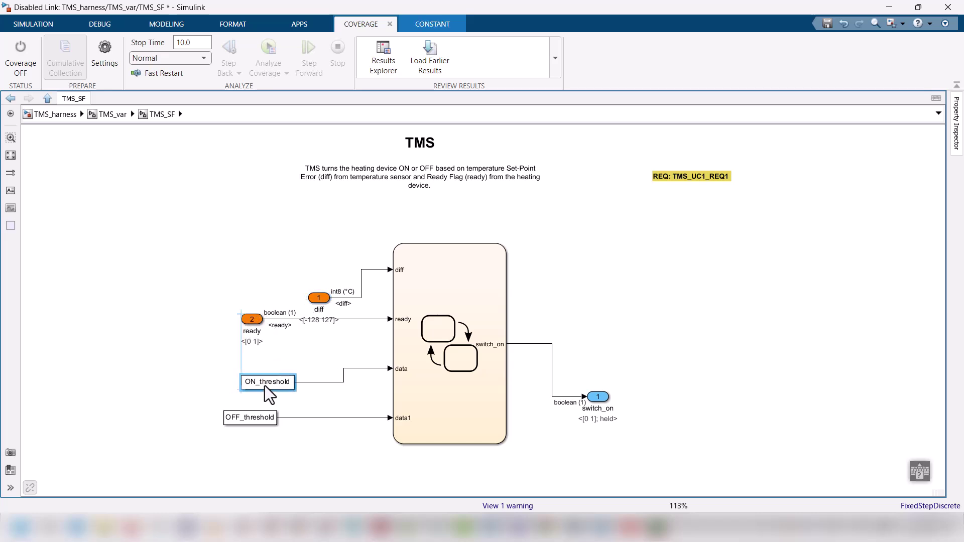
Step: Realign the blocks connected to the chart with EverTest's Add missing Ports function
right_click(465, 375)
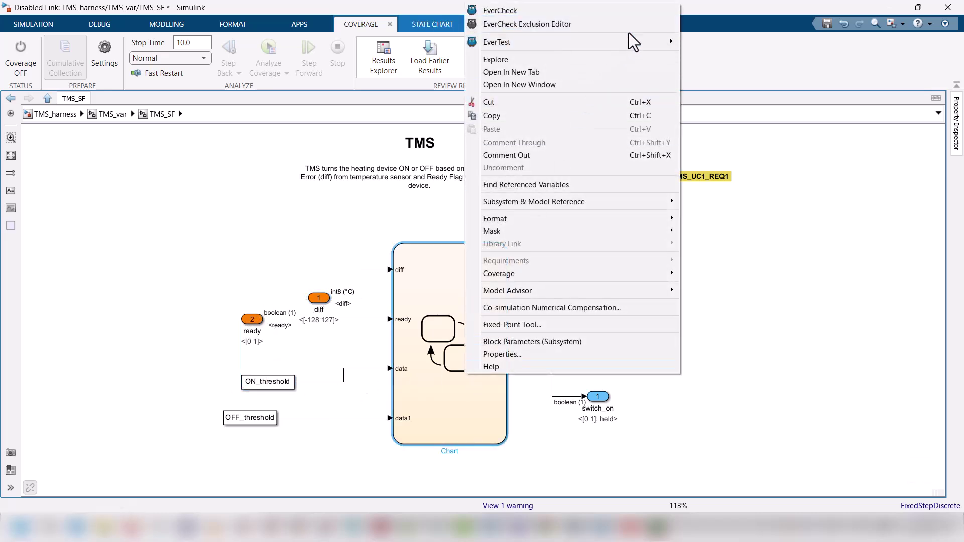
mouse_move(636, 40)
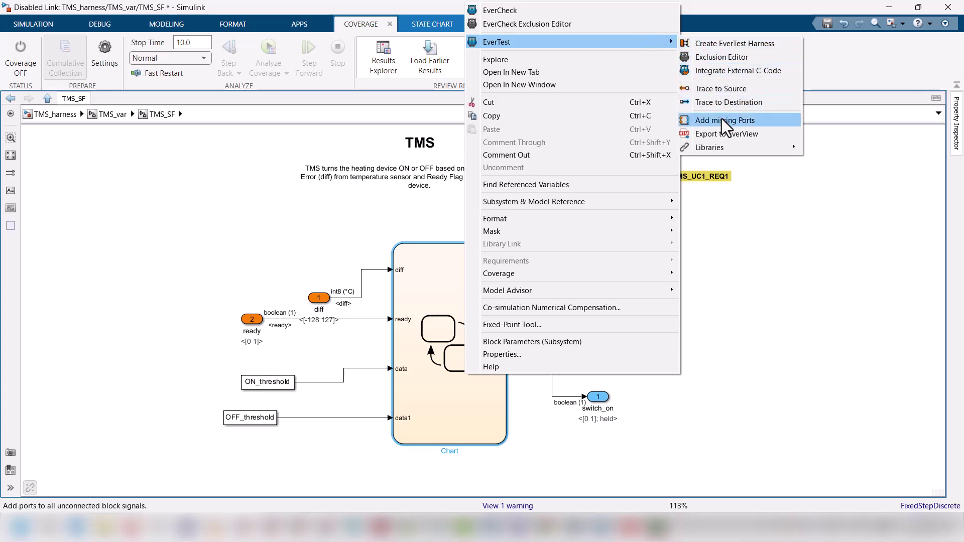
left_click(758, 122)
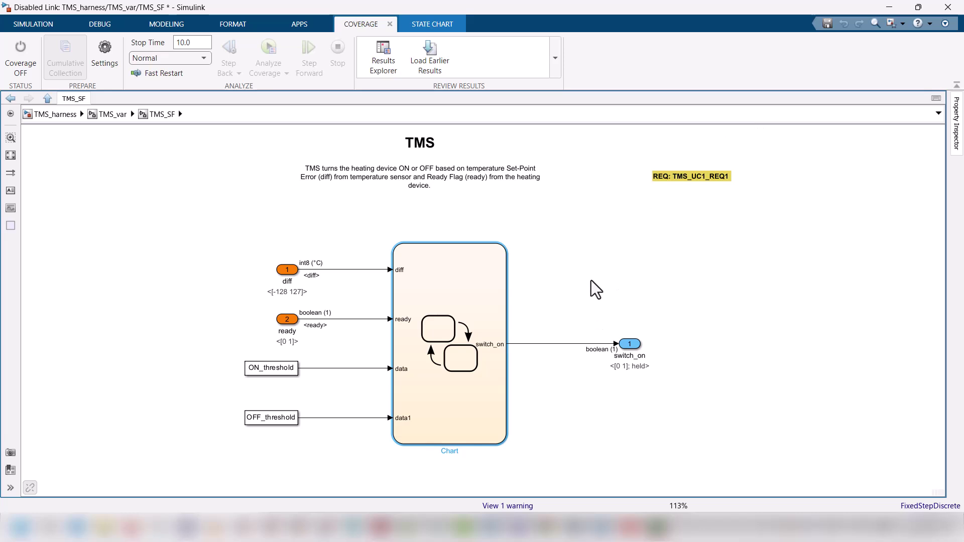
Step: Move the REQ: TMS_UC1_REQ1 annotation closer to the chart, link it to the chart, and lower the title and description
mouse_move(691, 173)
left_mouse_down()
mouse_move(599, 199)
mouse_move(476, 286)
left_mouse_up()
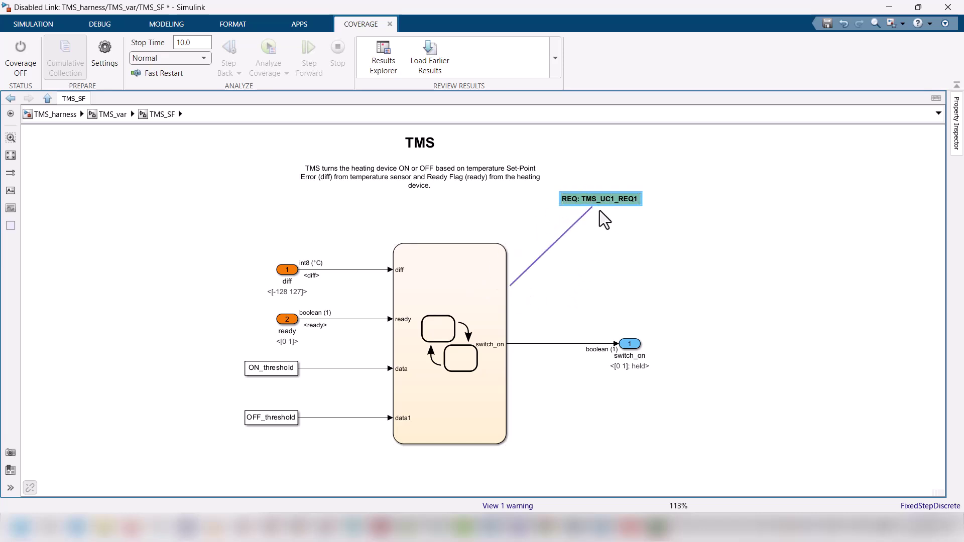
left_click(631, 227)
left_click(489, 296)
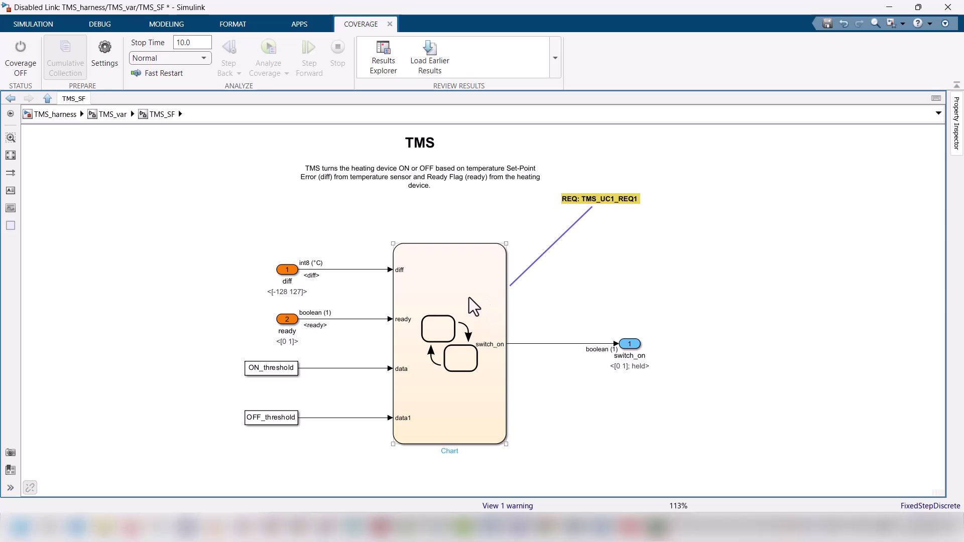
mouse_move(469, 181)
left_mouse_down()
mouse_move(472, 173)
mouse_move(472, 185)
left_mouse_up()
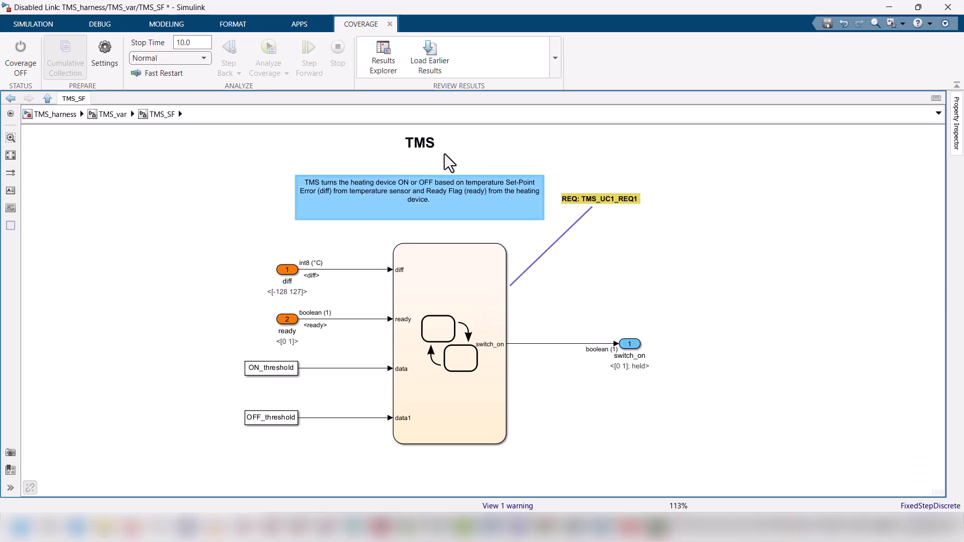
left_click_drag(420, 143, 420, 154)
left_click(588, 301)
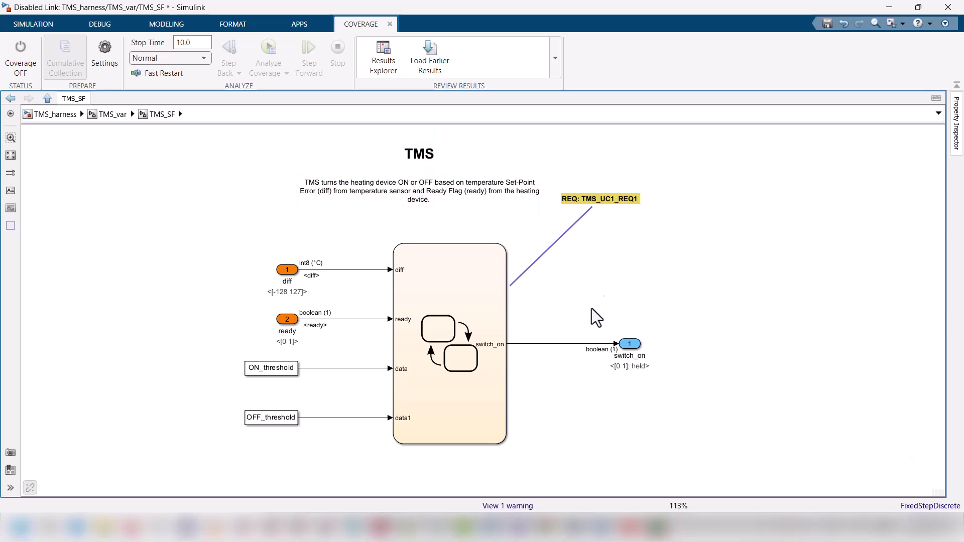
Step: Rename the chart's input data to ON_thershold and its input data1 to OFF_threshold
left_click(405, 276)
type("thershold")
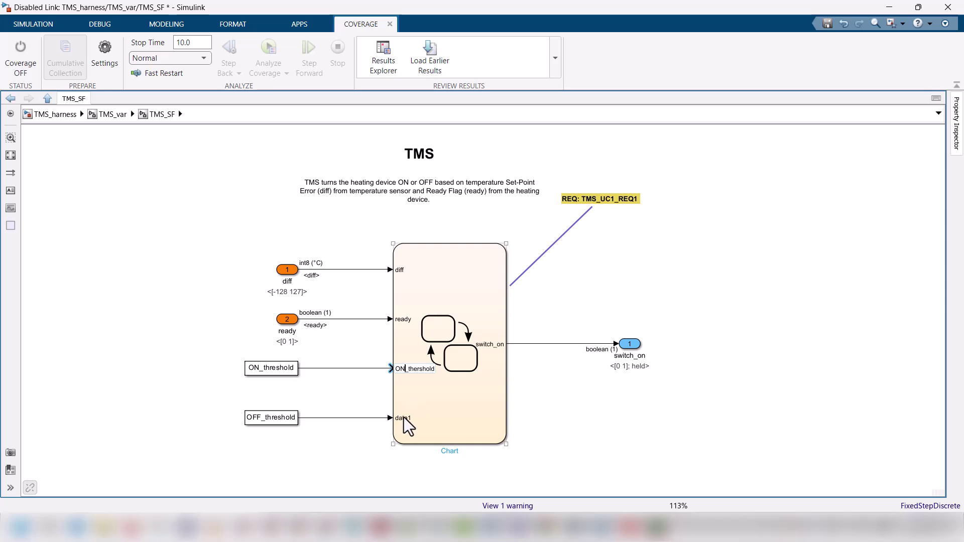
left_click(404, 418)
left_click(403, 418)
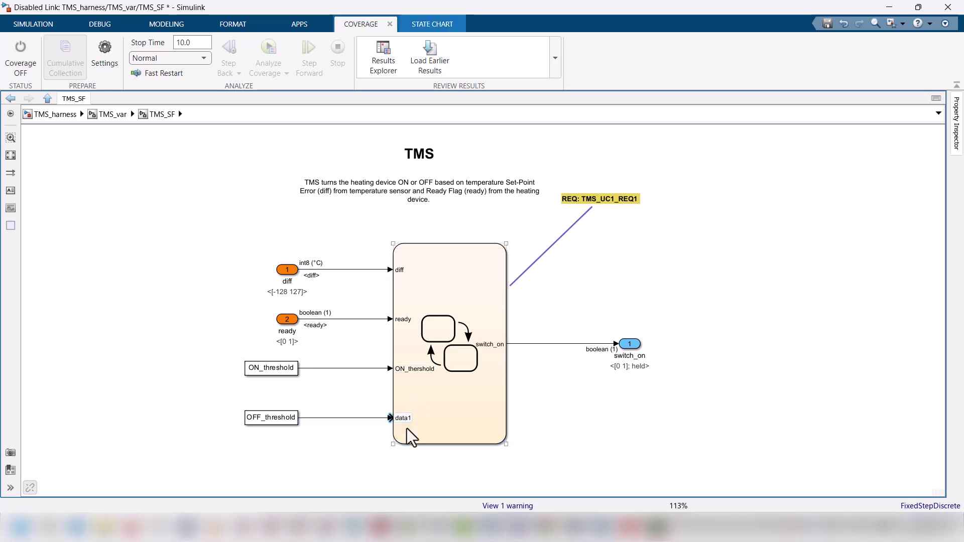
type("OFF_")
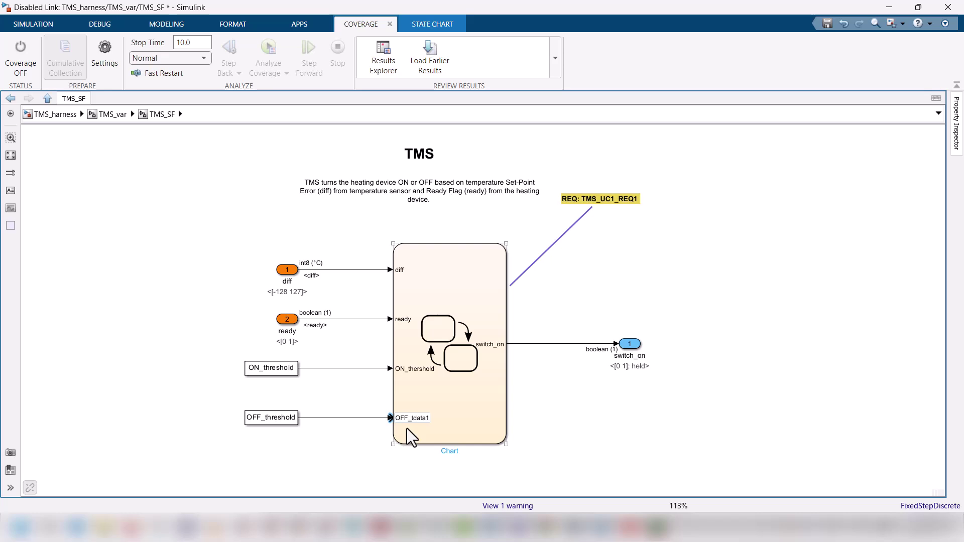
type("threshold")
key("Delete")
key("Delete")
key("Delete")
key("Delete")
key("Delete")
left_click(354, 447)
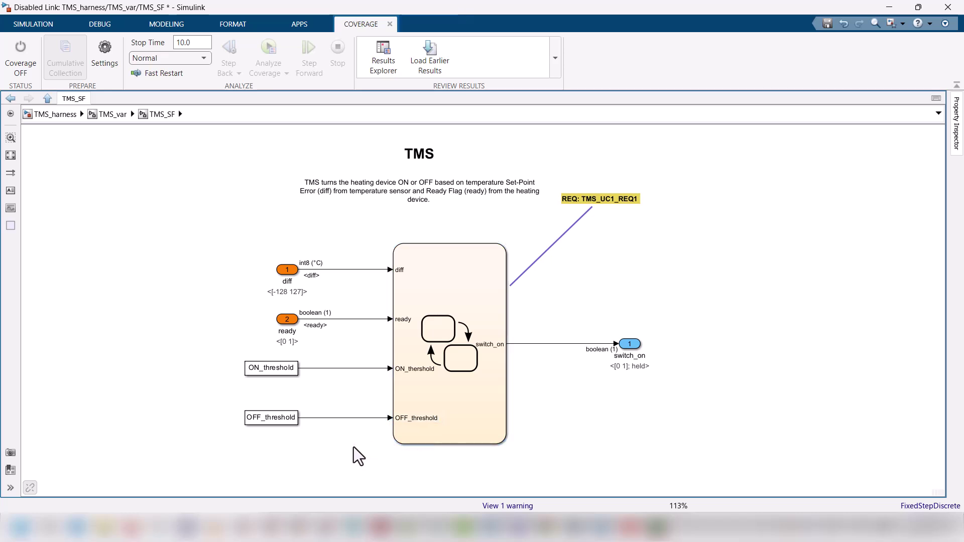
Step: Open the chart, and switch to MATLAB to open REQ_TMS.docx from the TMS doc folder in Word
left_click(456, 425)
double_click(465, 397)
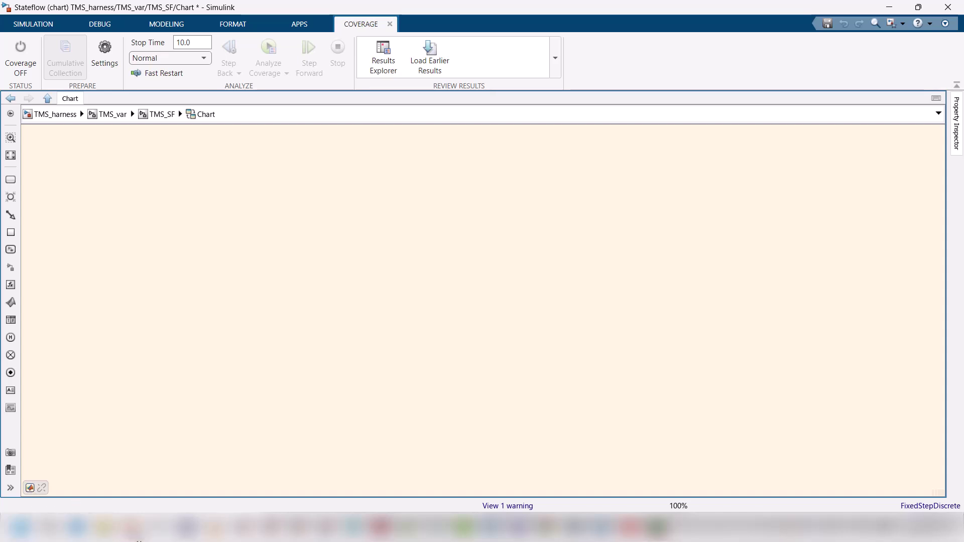
mouse_move(324, 528)
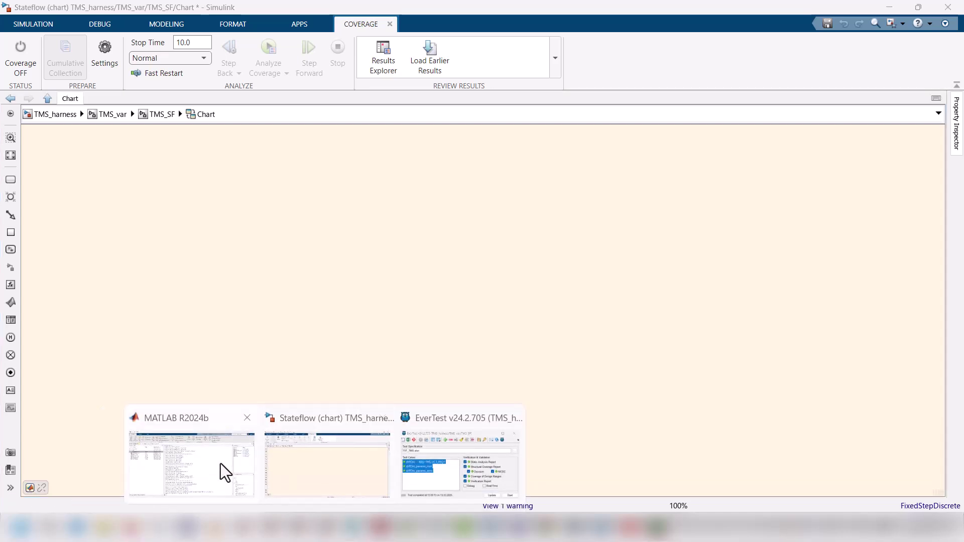
left_click(201, 442)
left_click(177, 102)
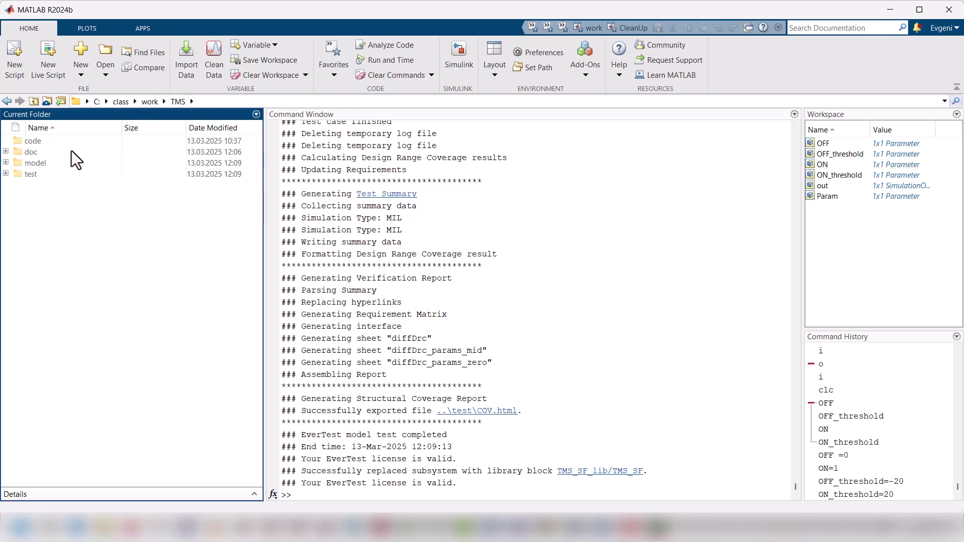
double_click(28, 152)
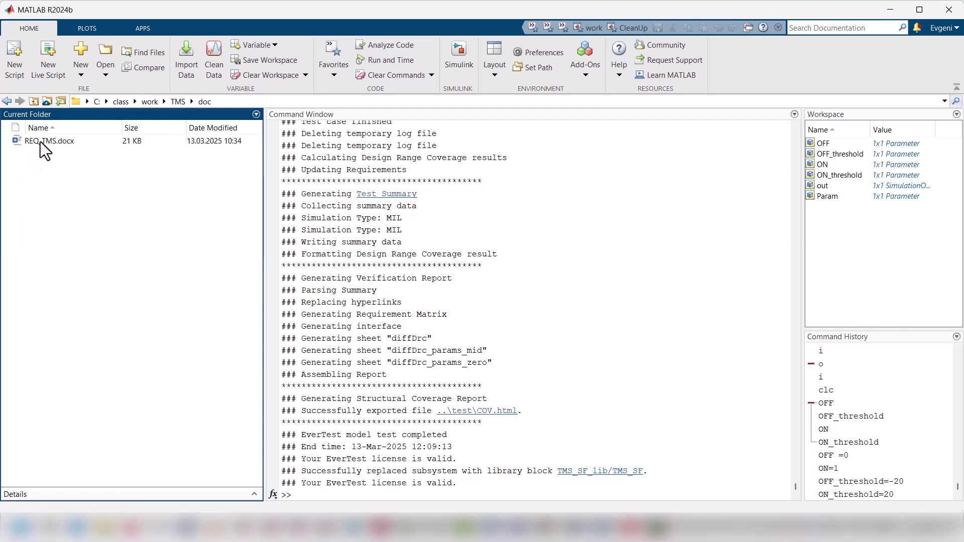
right_click(41, 140)
left_click(72, 188)
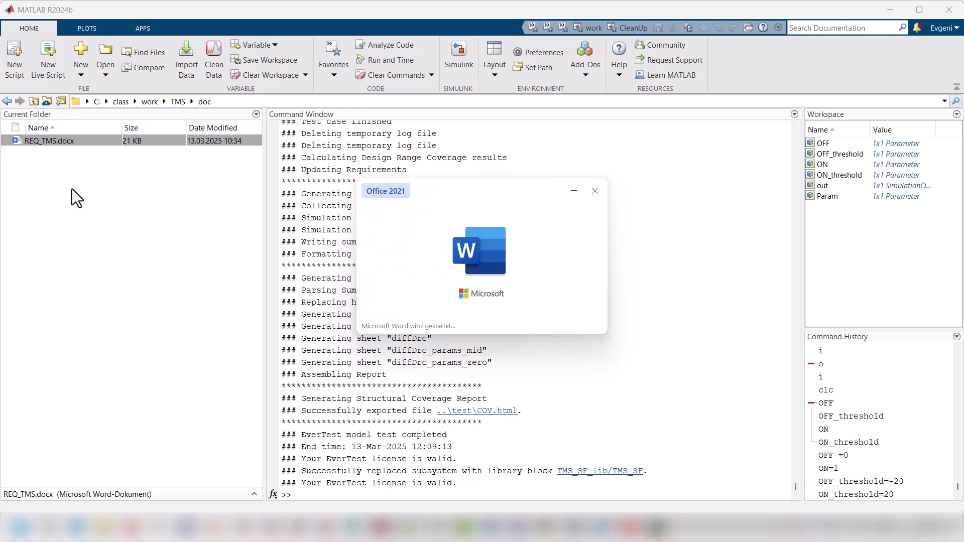
Step: Place the requirements document and the chart window side by side with the REQ: TMS_UC1_REQ1 pseudocode in view
key("super+Right")
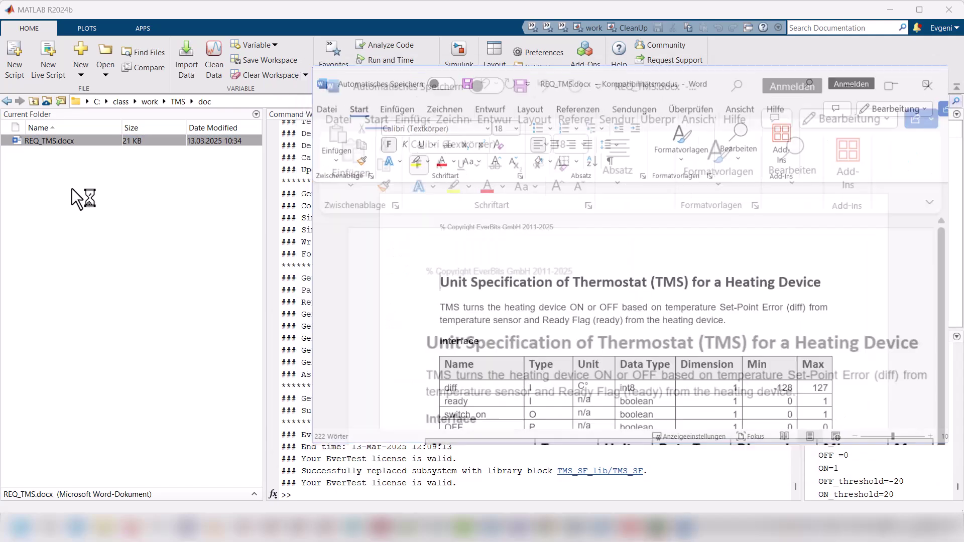
scroll(601, 347, "down", 5)
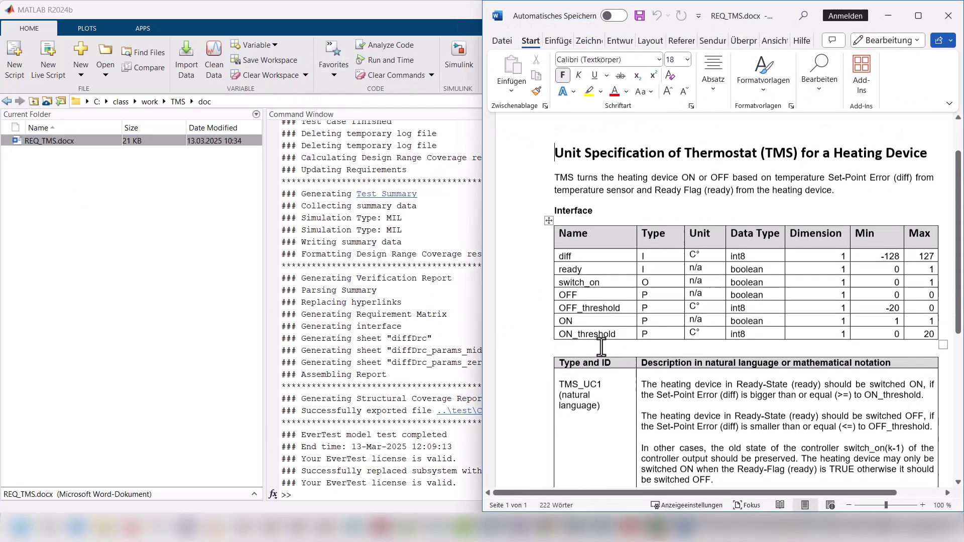
scroll(601, 347, "down", 2)
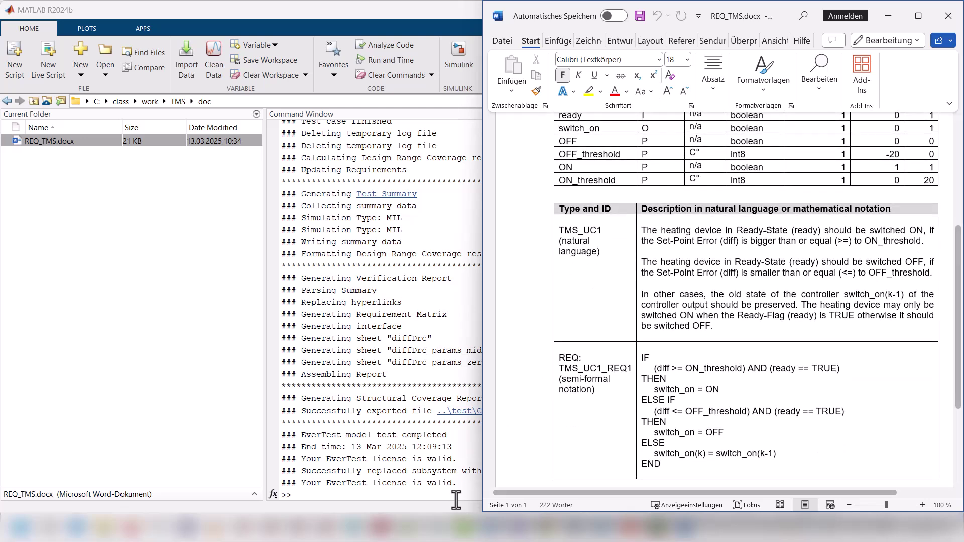
mouse_move(329, 523)
left_click(334, 481)
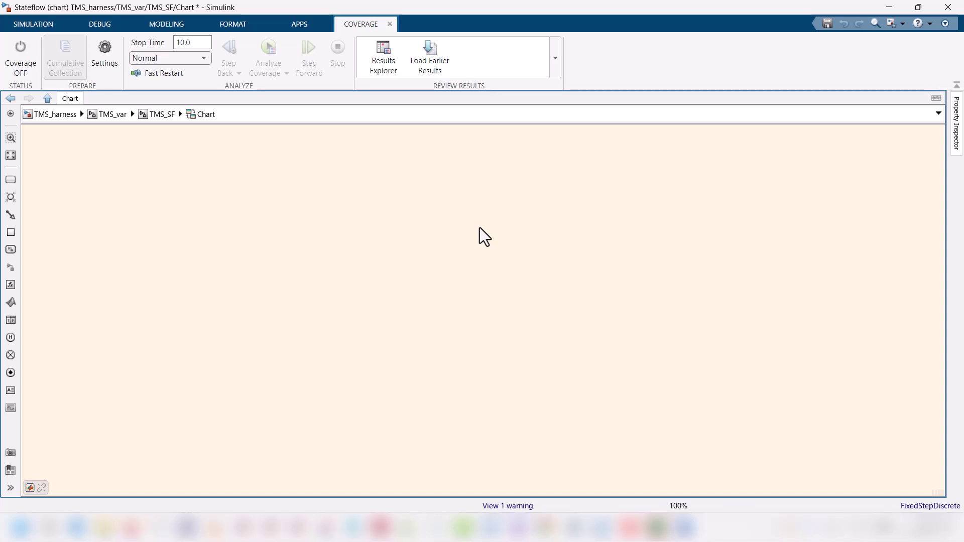
key("super+Left")
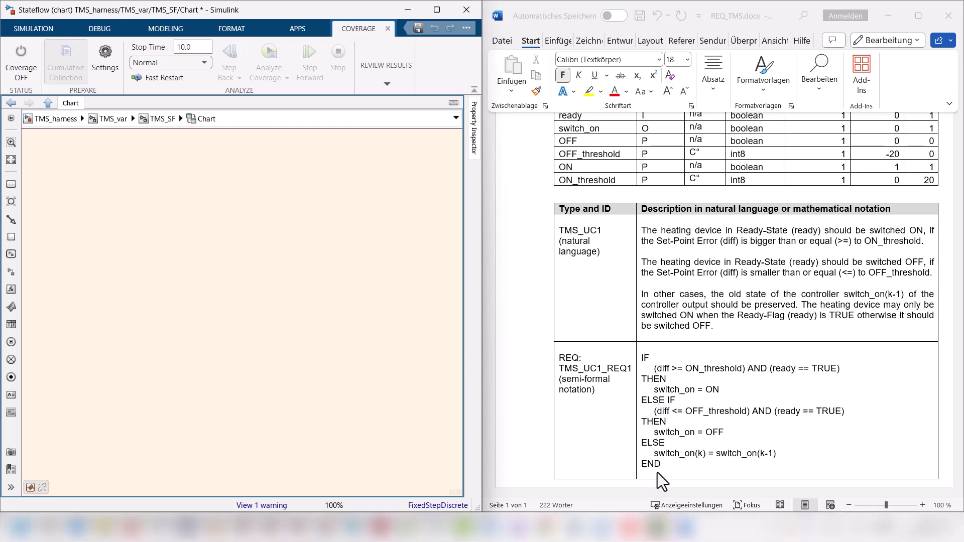
left_click(11, 219)
left_click(134, 236)
left_click_drag(133, 214, 132, 170)
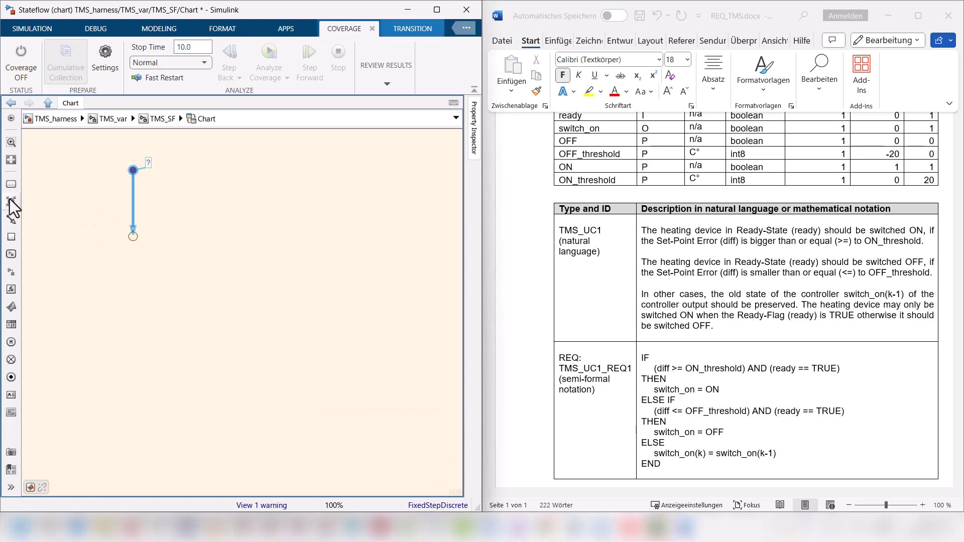
mouse_move(11, 202)
left_mouse_down()
mouse_move(144, 295)
mouse_move(134, 293)
left_mouse_up()
left_click_drag(133, 236, 134, 291)
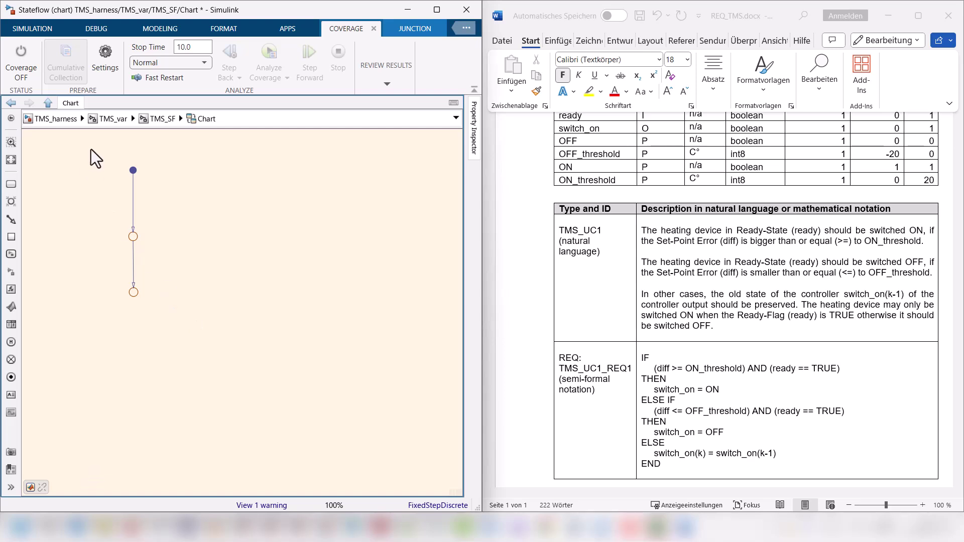
left_click_drag(91, 149, 194, 305)
key("Delete")
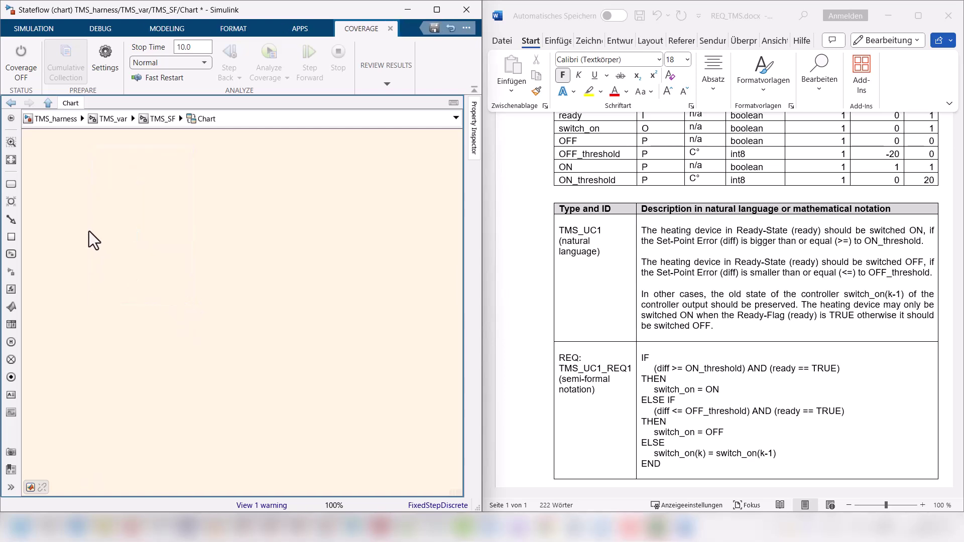
Step: Add an If-Elseif-Else decision pattern to the chart with its default conditions and actions, and move it away from the chart's edge
right_click(89, 231)
mouse_move(246, 186)
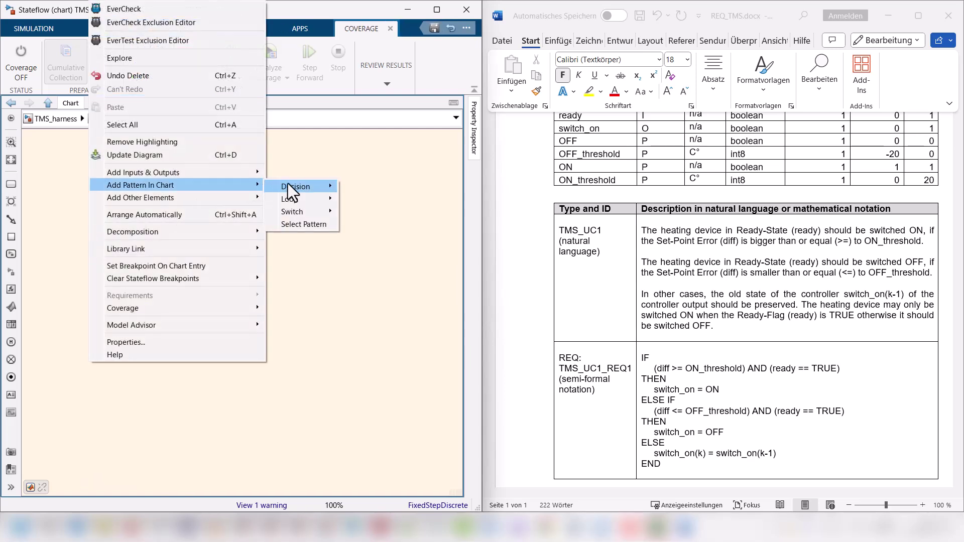
mouse_move(321, 187)
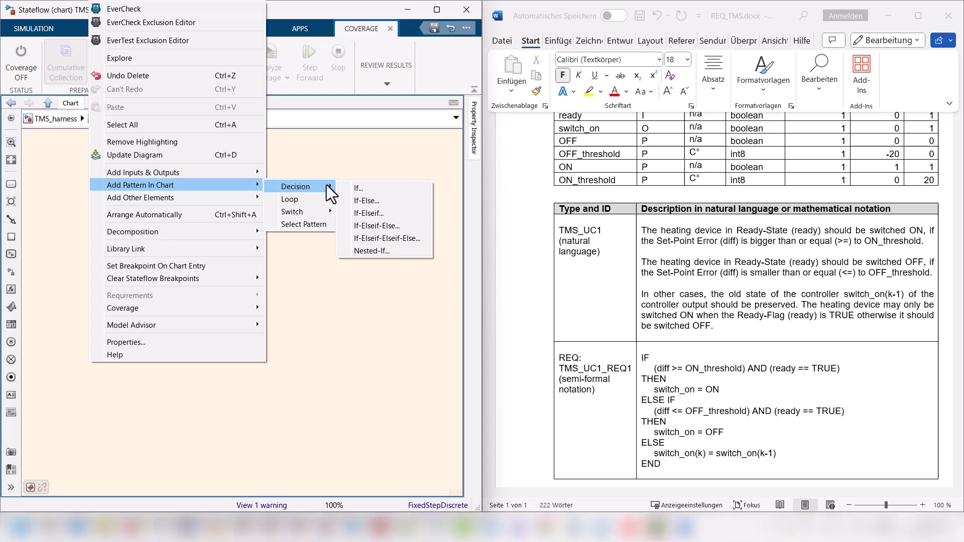
left_click(371, 224)
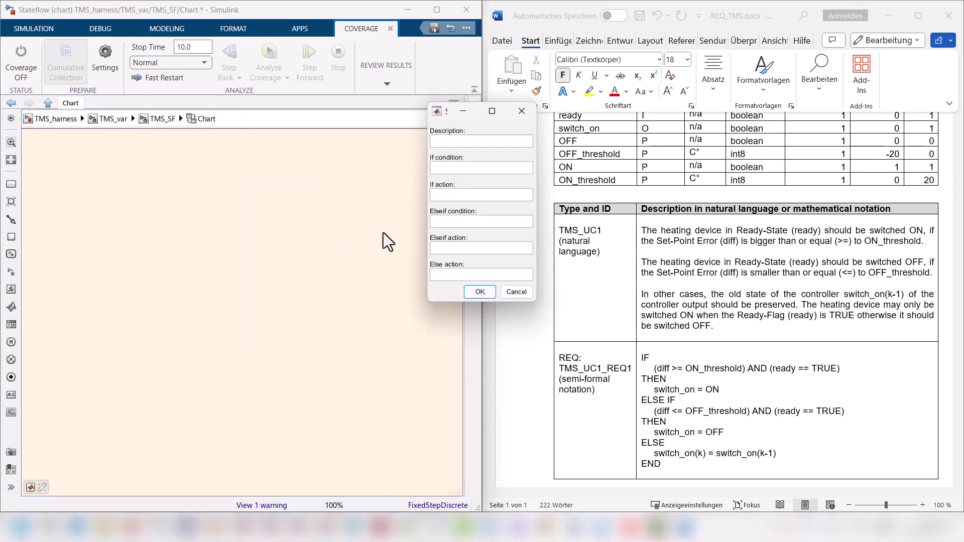
left_click(483, 292)
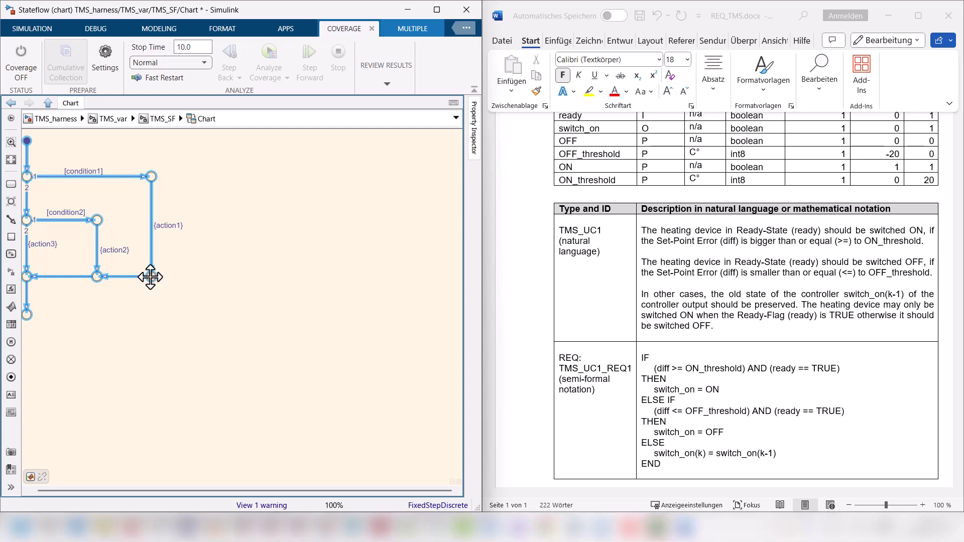
left_click_drag(153, 277, 214, 288)
left_click(285, 329)
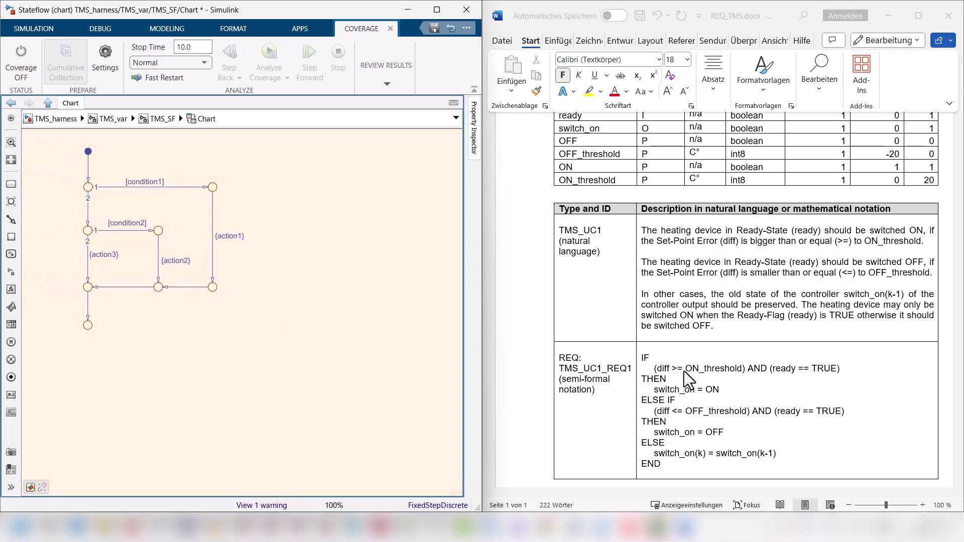
Step: Replace condition1 with the requirement's IF condition (diff >= ON_threshold) AND (ready == TRUE), and shift the label left above its transition
left_click(665, 370)
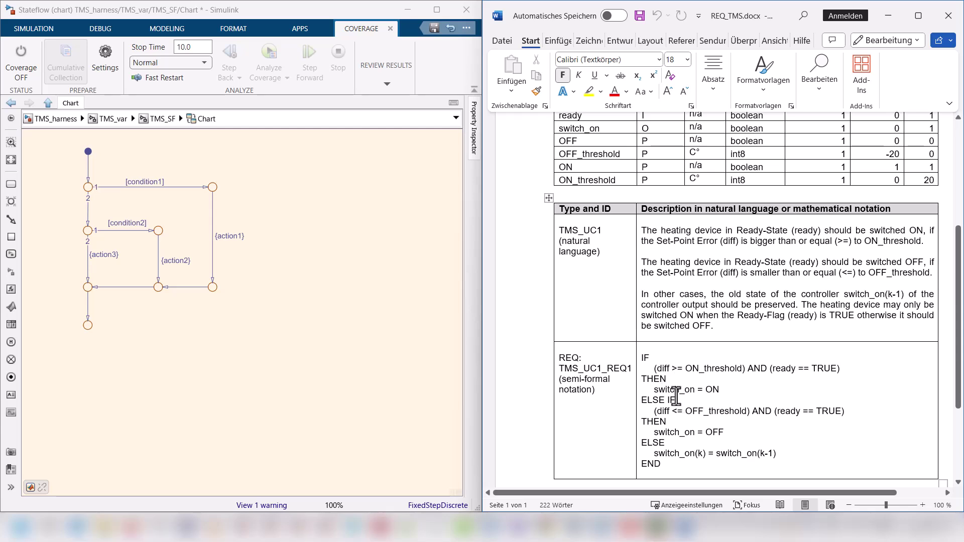
left_click(663, 372)
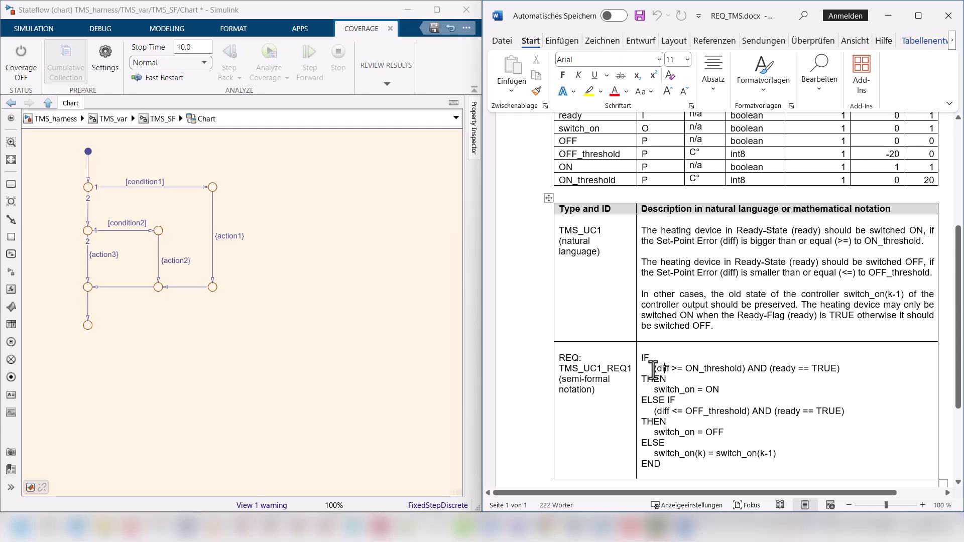
left_click_drag(654, 368, 843, 369)
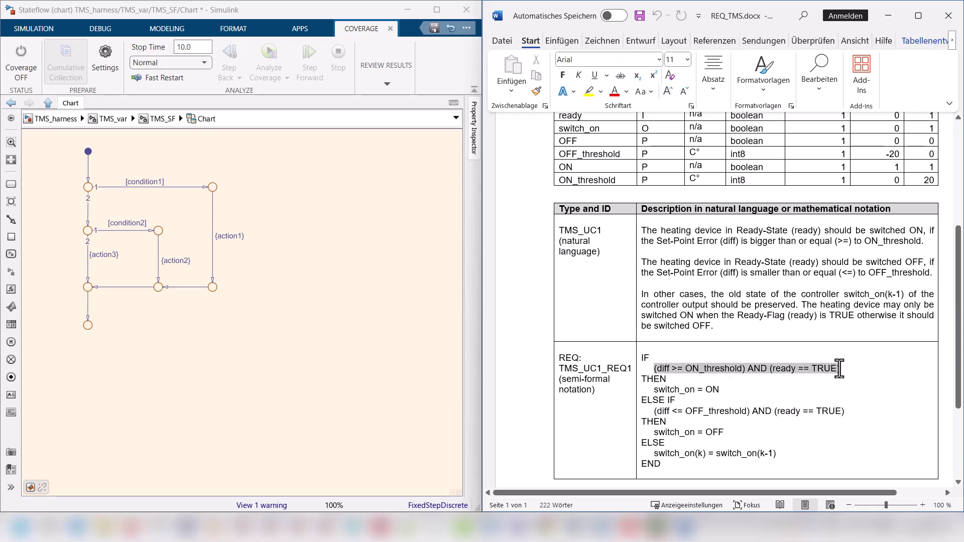
key("ctrl+c")
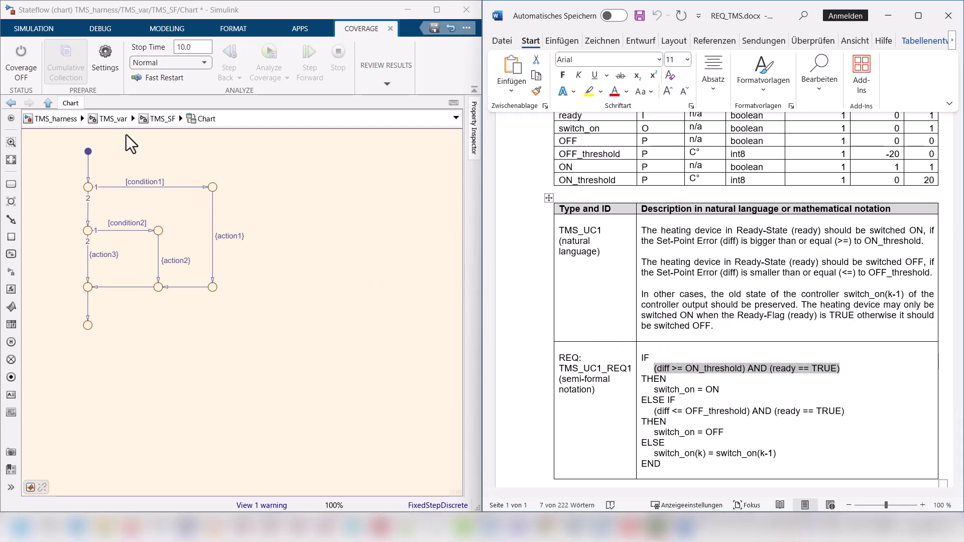
left_click(133, 182)
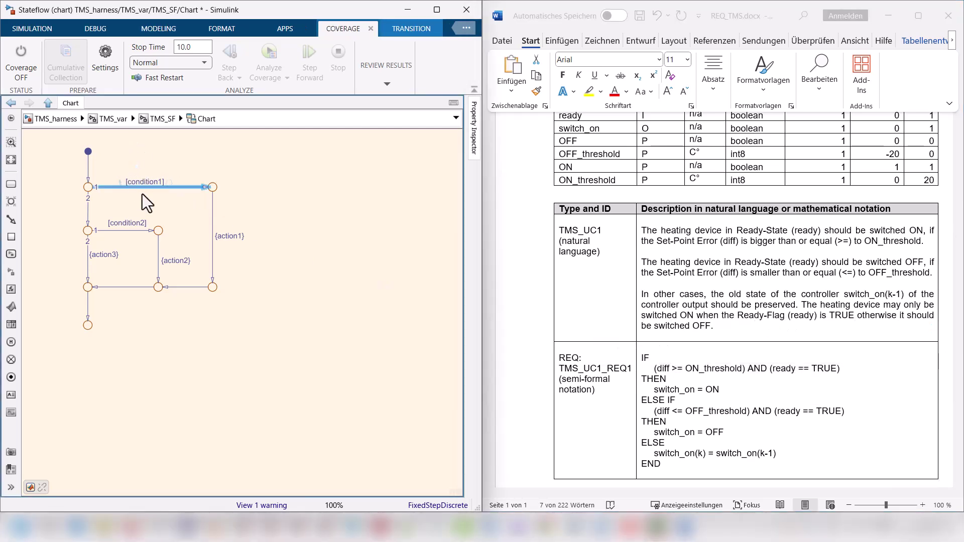
key("Home")
key("shift+Right")
key("shift+Right")
key("shift+Right")
key("shift+Right")
key("shift+Right")
key("shift+Right")
key("shift+Right")
key("shift+Right")
key("shift+Right")
key("shift+Right")
key("shift+Right")
key("shift+Right")
key("ctrl+v")
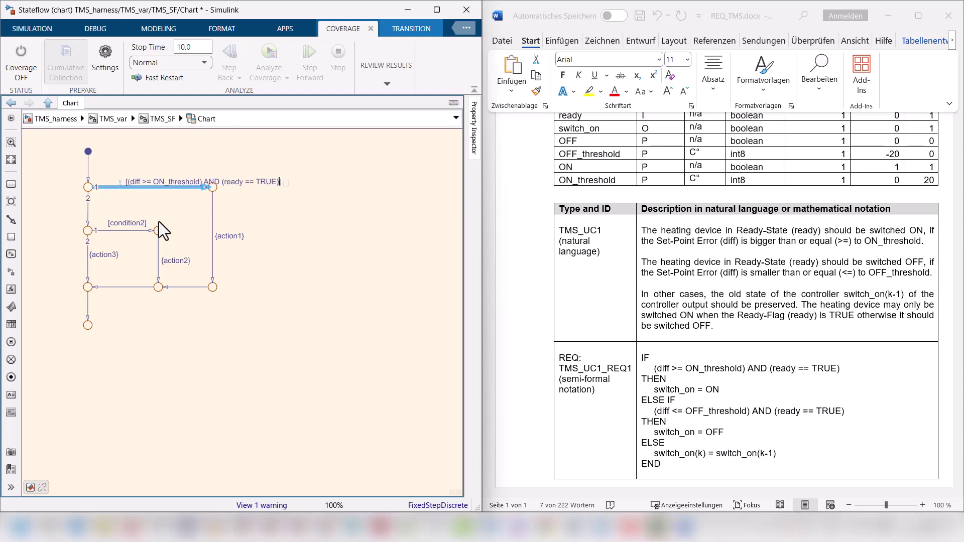
left_click(288, 209)
left_click_drag(252, 177, 231, 176)
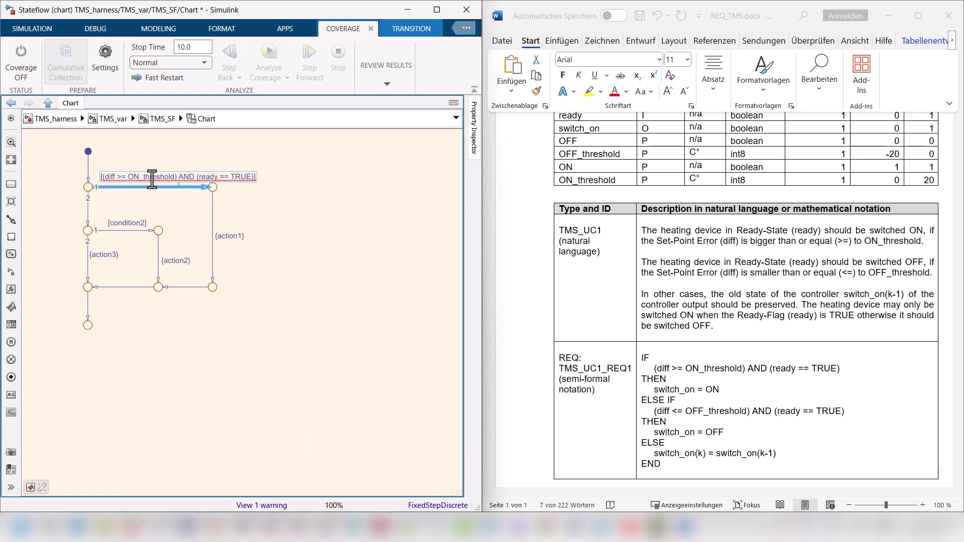
Step: Change TRUE to lowercase true in the first transition's condition
left_click(132, 184)
left_click(230, 177)
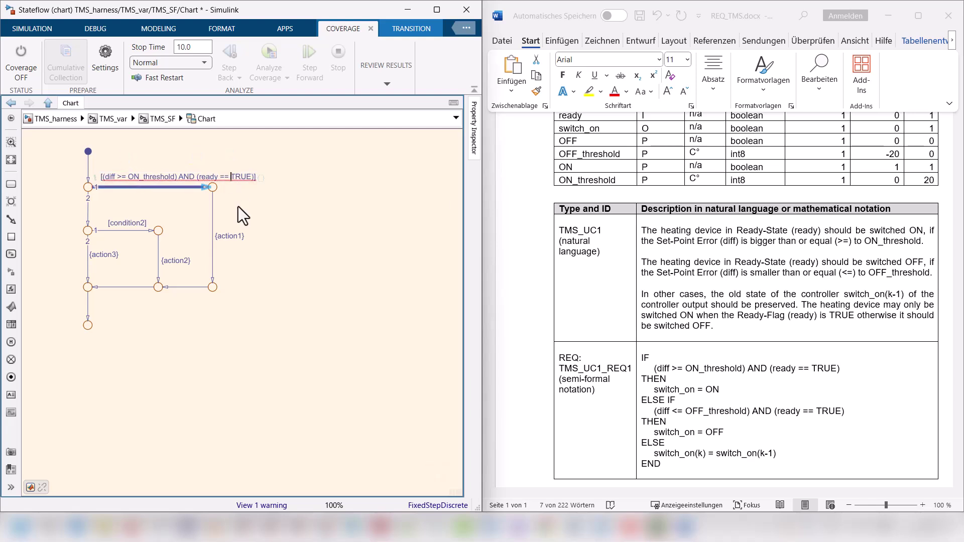
type("ture")
key("BackSpace")
key("BackSpace")
key("BackSpace")
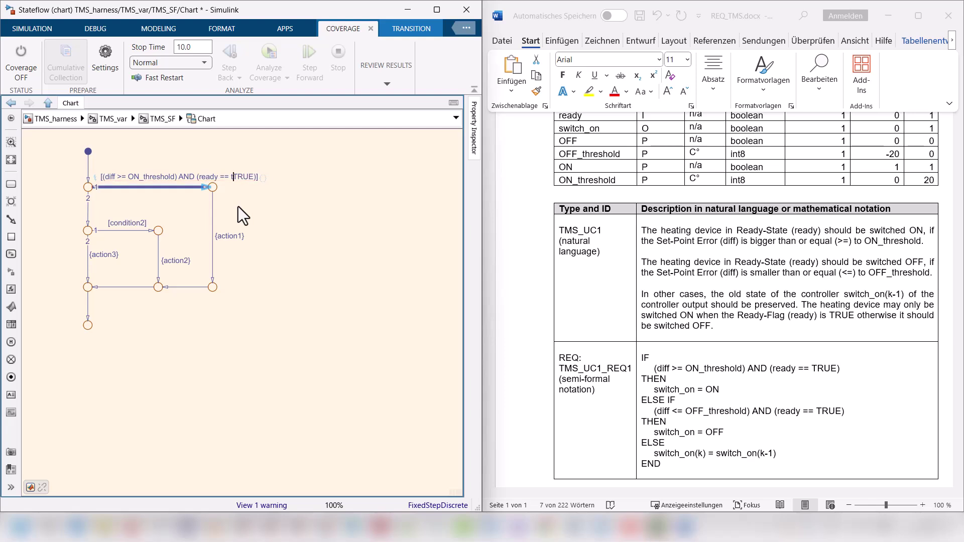
type("rue")
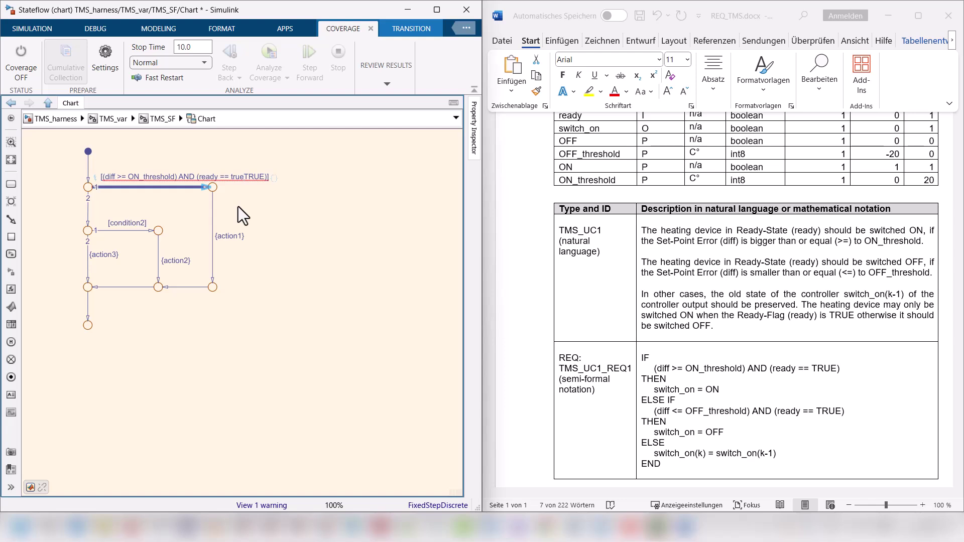
key("Delete")
key("Delete")
key("Delete")
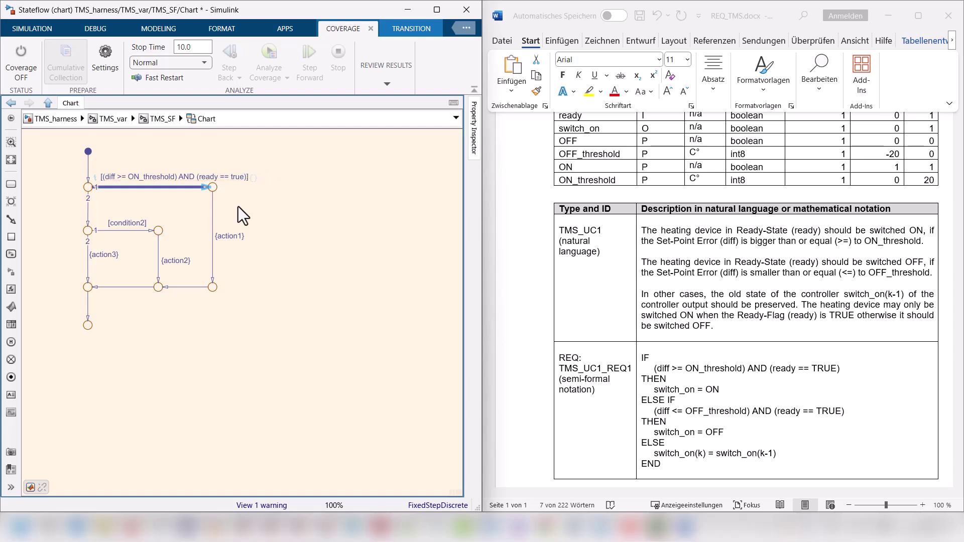
left_click(326, 194)
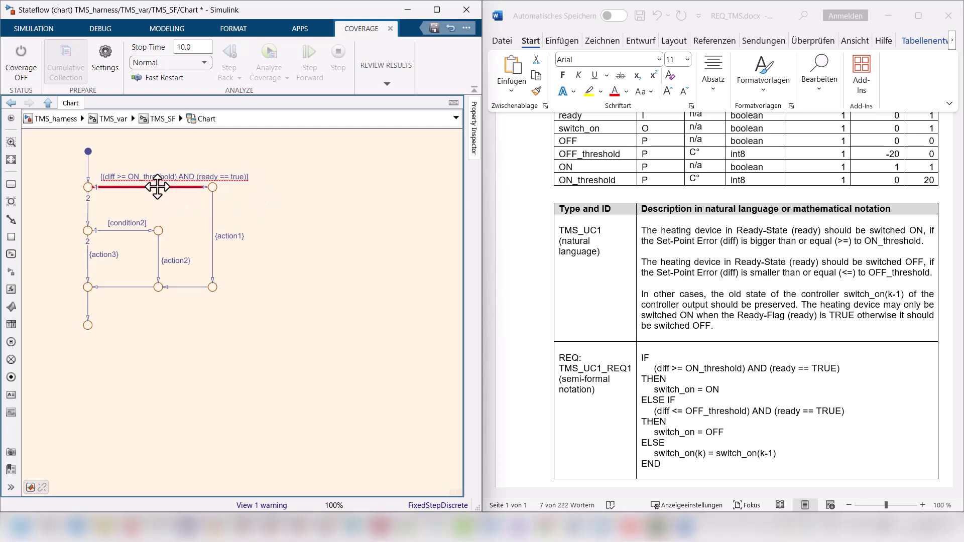
Step: Check the first transition's syntax error and replace AND with && in its condition
mouse_move(154, 162)
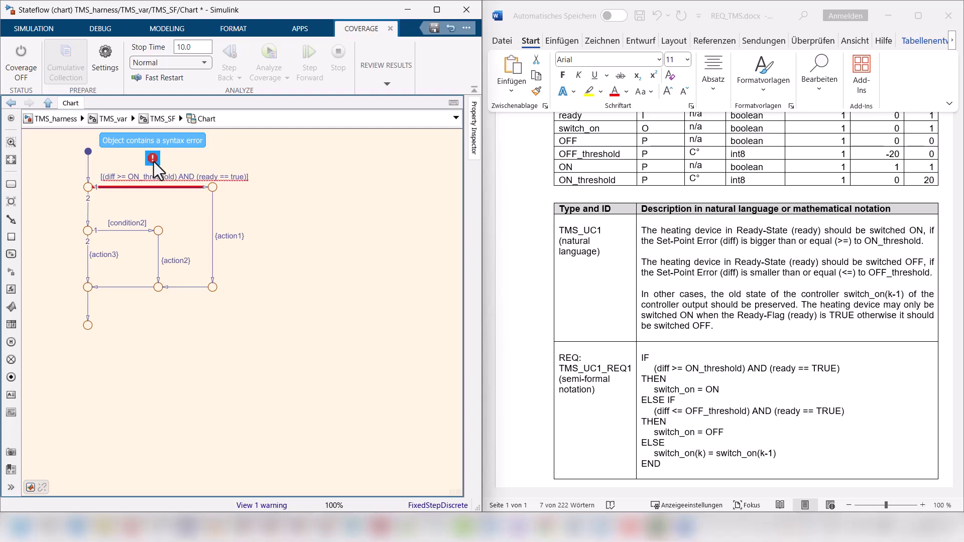
left_click(153, 158)
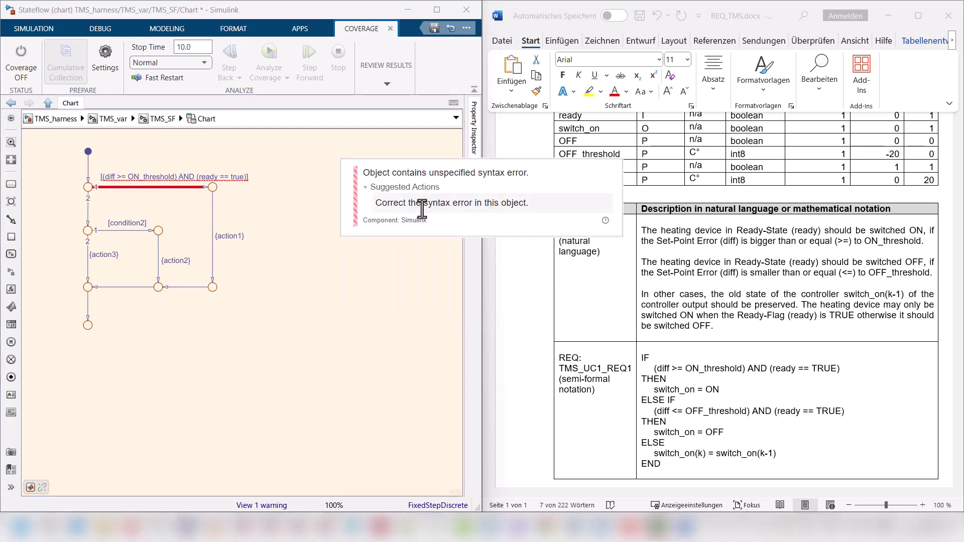
left_click(480, 202)
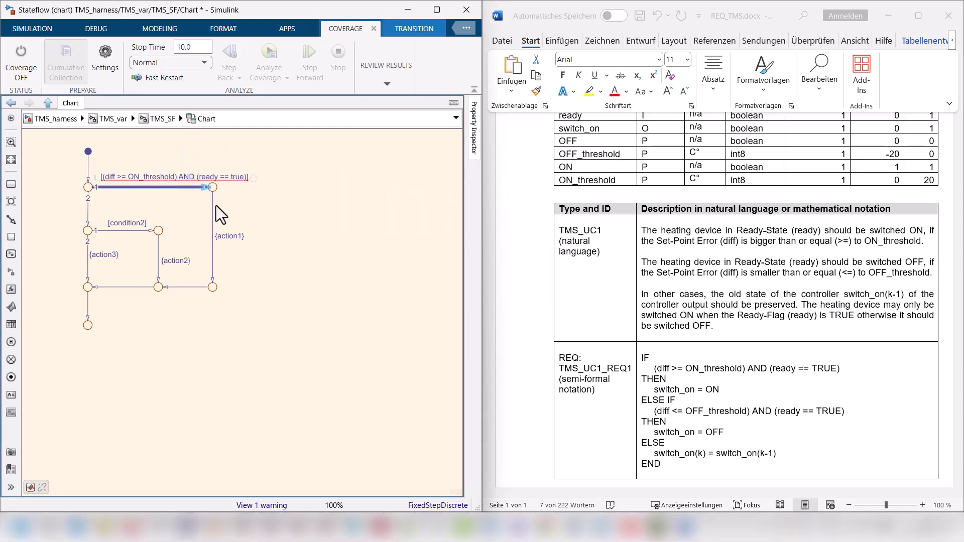
key("BackSpace")
key("BackSpace")
key("BackSpace")
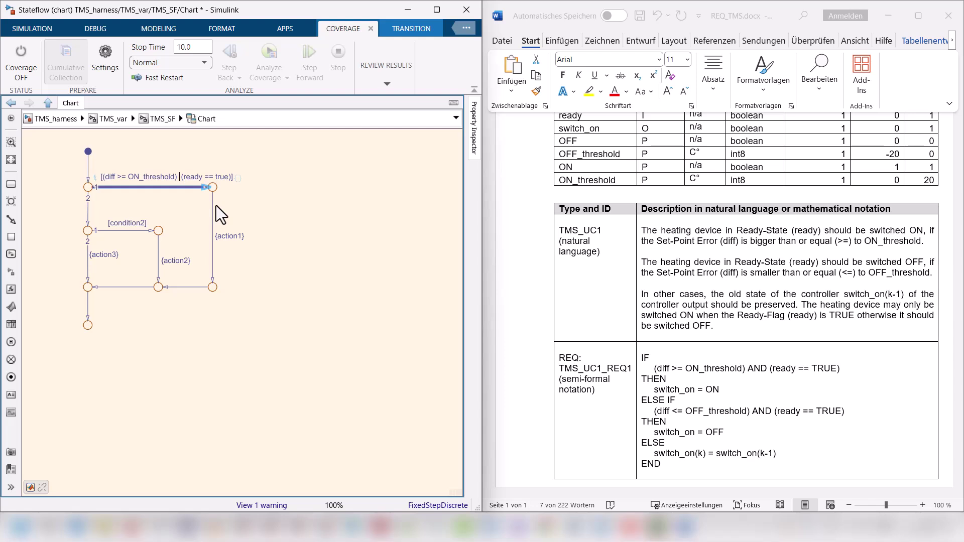
type("&&")
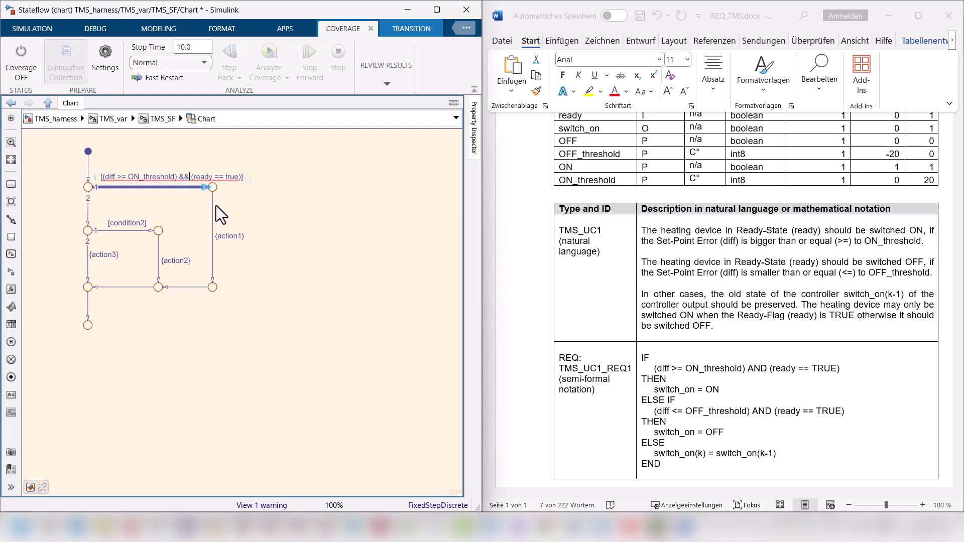
left_click(297, 216)
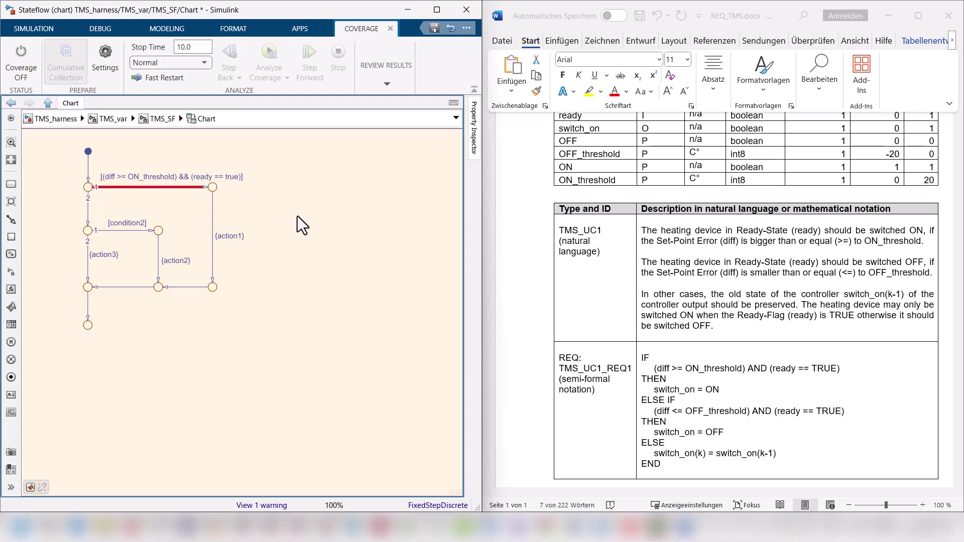
left_click(262, 210)
Step: Replace action1 with the requirement's first THEN assignment, using true instead of ON, so it reads {switch_on = true}
left_click_drag(840, 368, 721, 391)
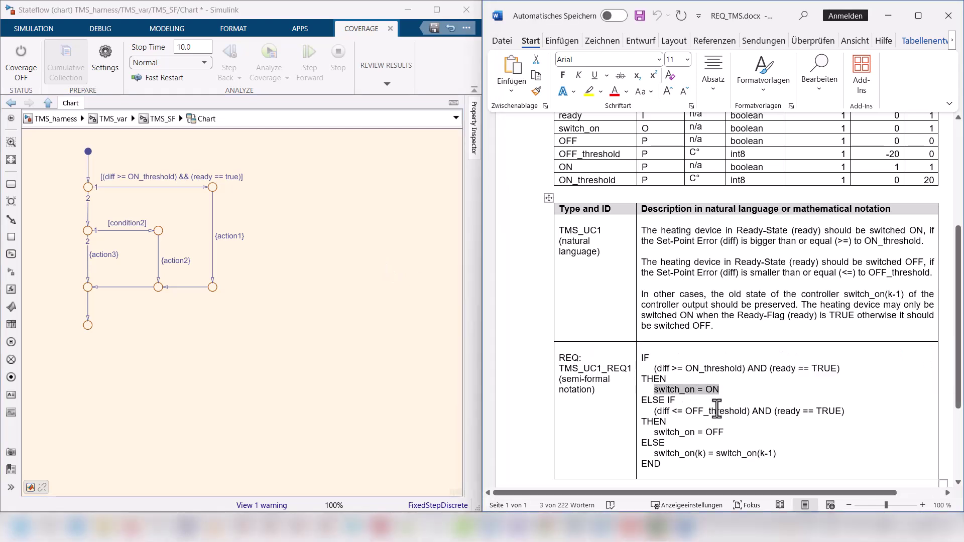
double_click(228, 236)
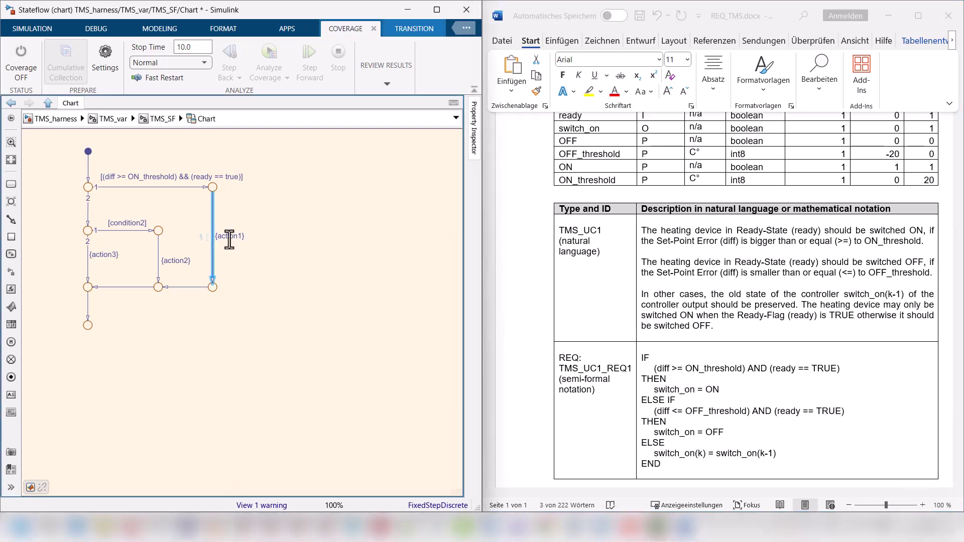
key("ctrl+v")
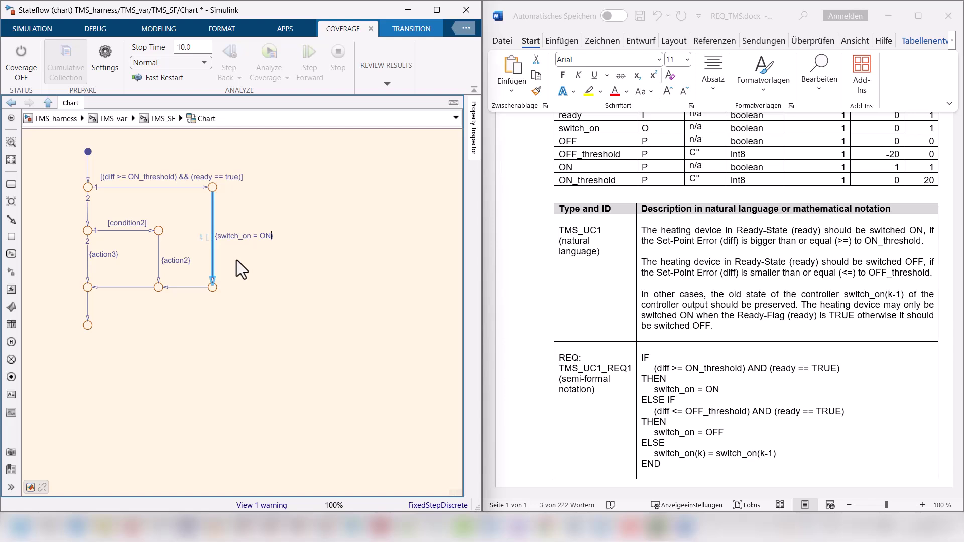
key("BackSpace")
type("true")
left_click(281, 272)
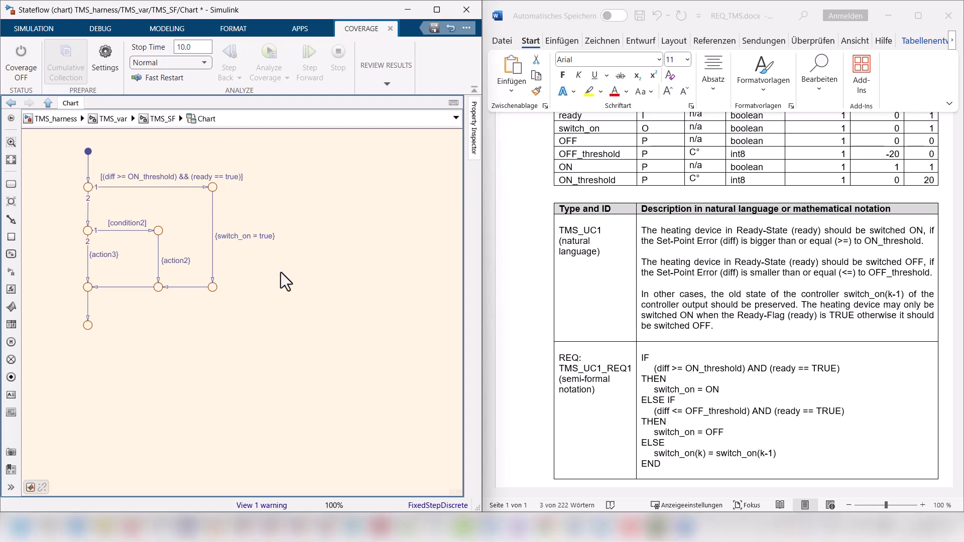
Step: Replace condition2 with the requirement's ELSE IF condition, written as (diff <= OFF_threshold) && (ready == true)
left_click(702, 412)
left_click_drag(653, 411, 846, 411)
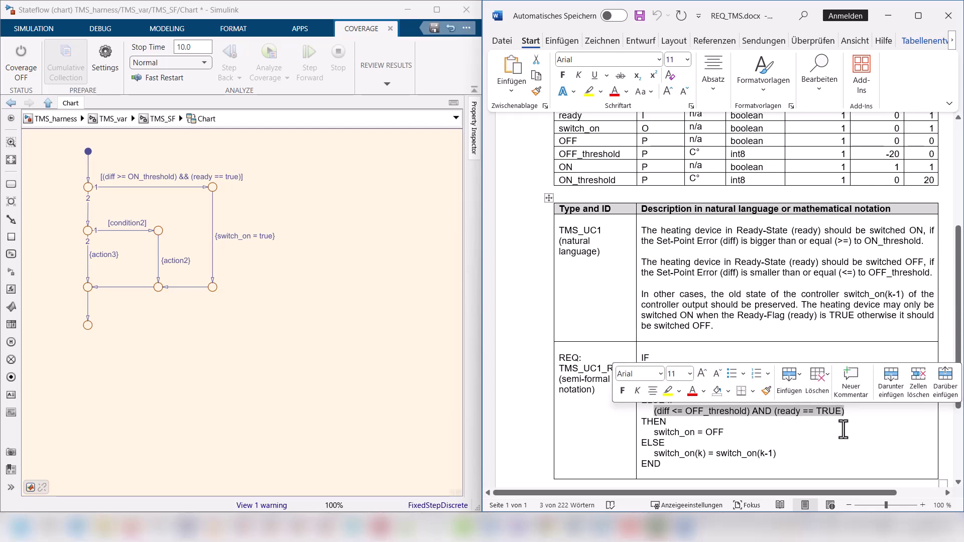
left_click(114, 224)
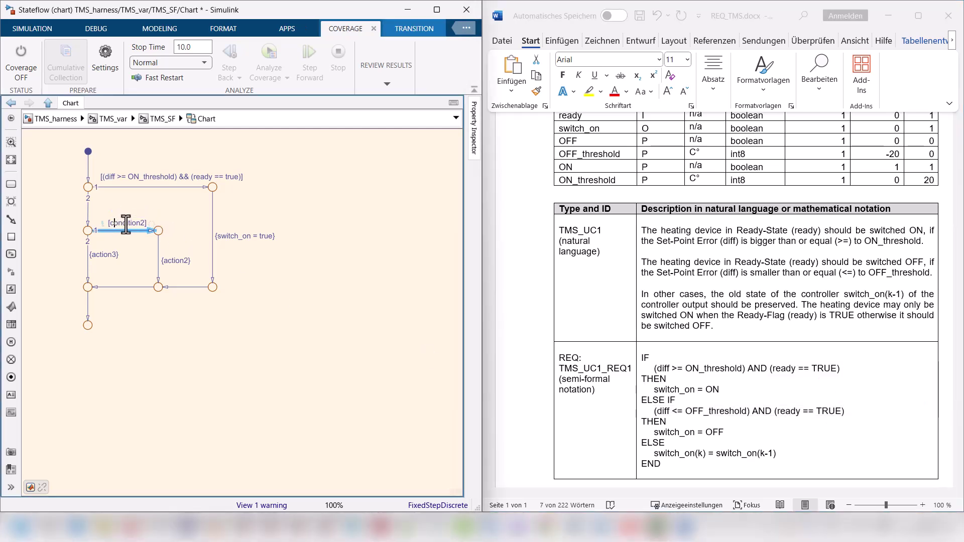
double_click(125, 226)
key("ctrl+v")
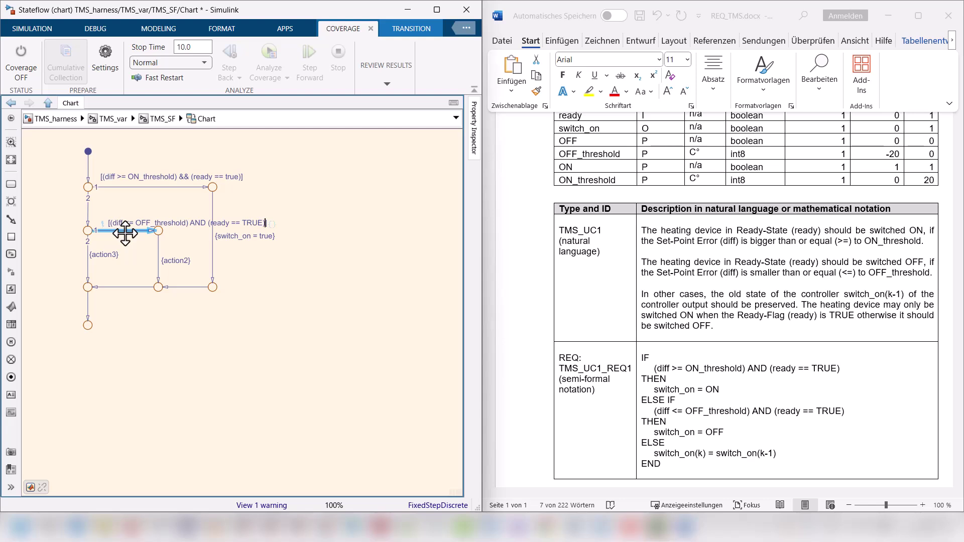
double_click(198, 223)
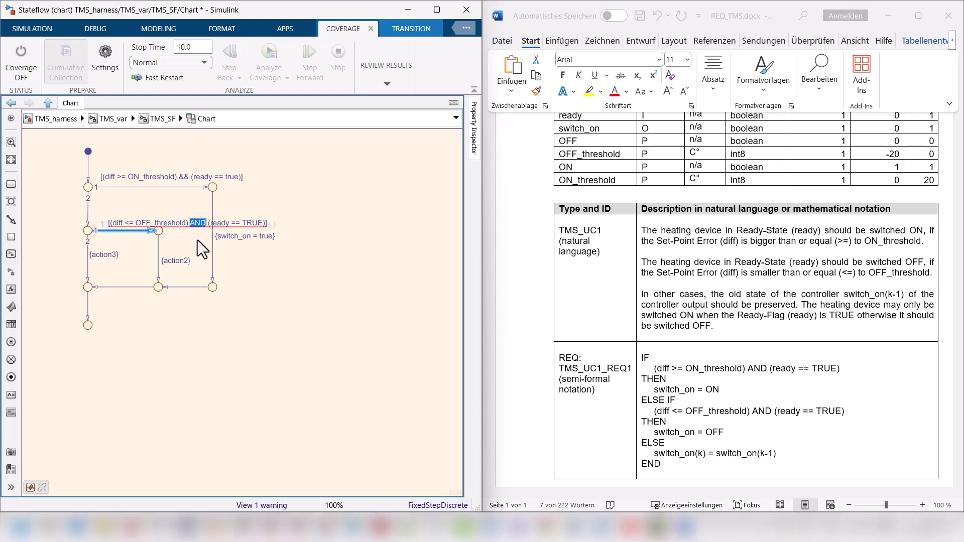
type("&&")
double_click(247, 222)
type("true")
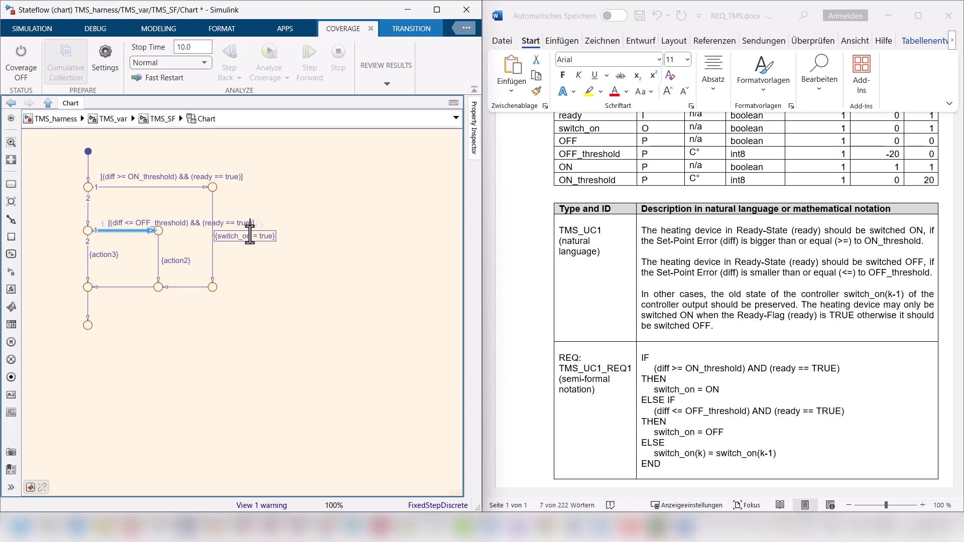
left_click(341, 290)
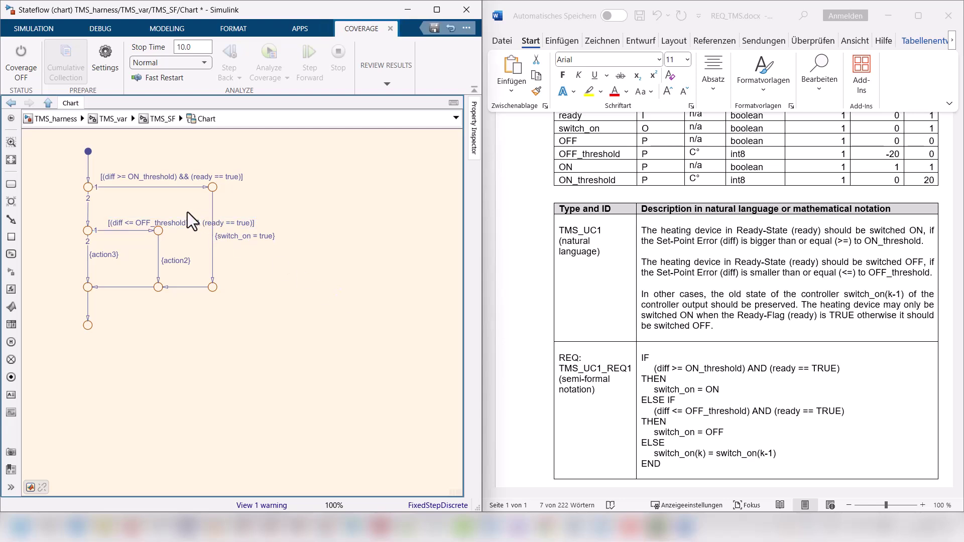
Step: Move both outer junctions of the first branch to the right, keeping the switch_on = true transition vertical and clear of the second condition
left_click(215, 201)
left_click(212, 193)
left_click_drag(211, 284, 307, 287)
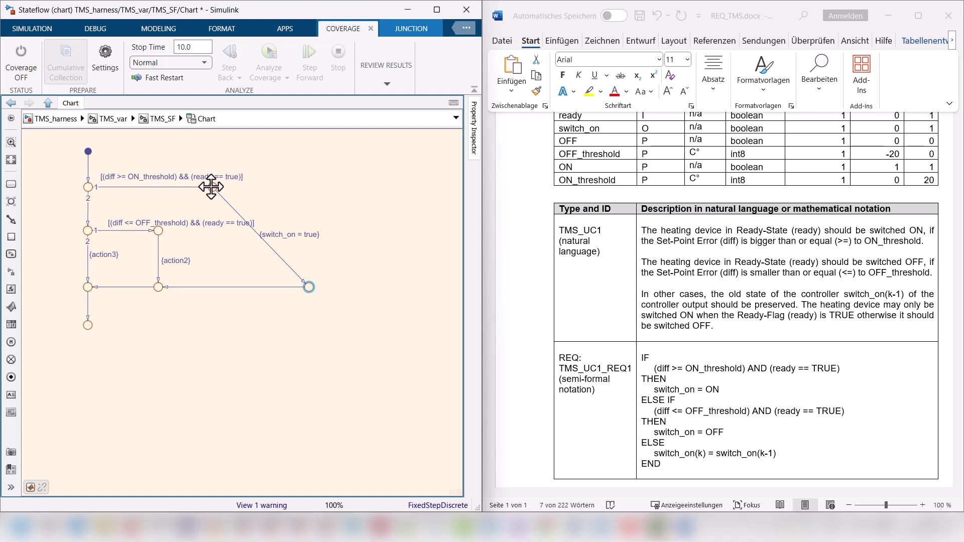
left_click_drag(212, 187, 308, 187)
left_click(236, 176)
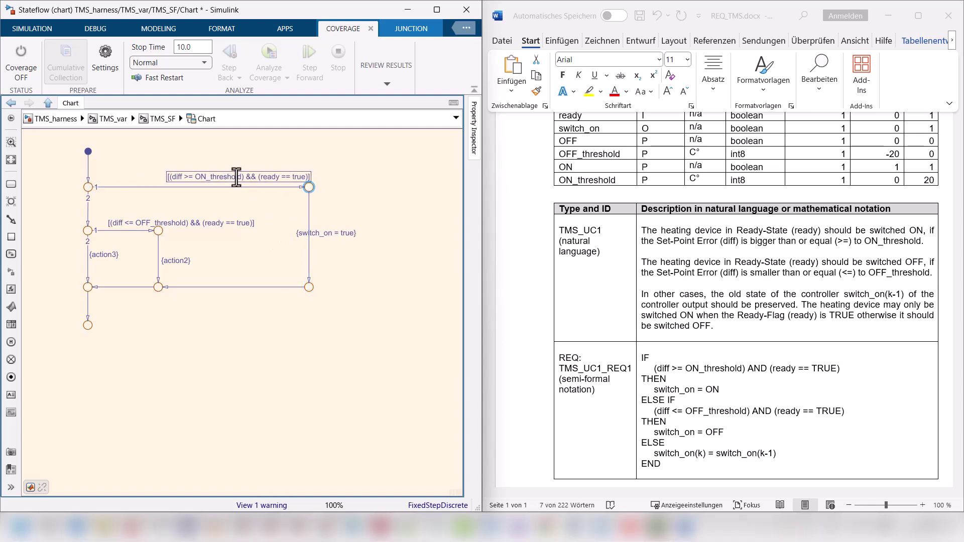
Step: Reposition both condition labels above their transitions and place the {switch_on = true} label clear of its vertical transition
left_click_drag(181, 174, 167, 176)
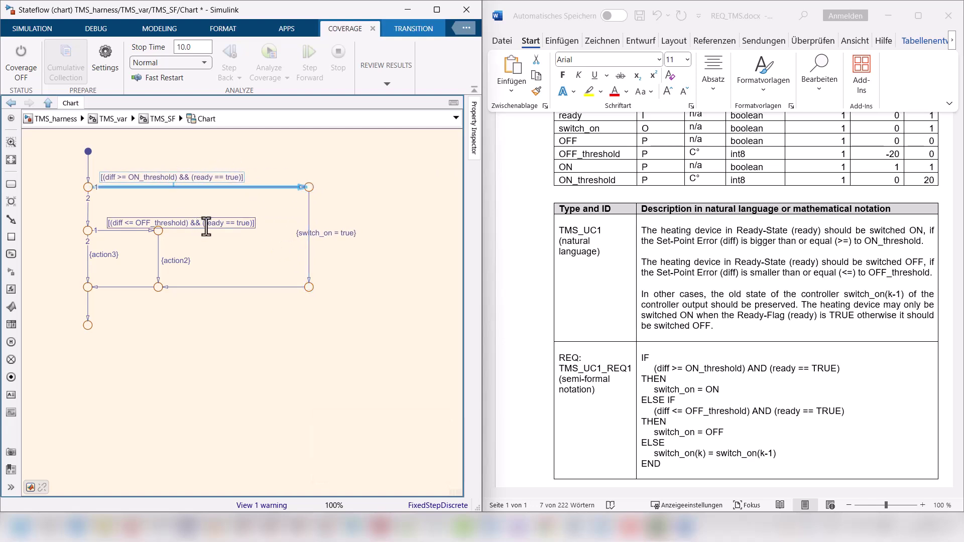
left_click_drag(207, 227, 192, 225)
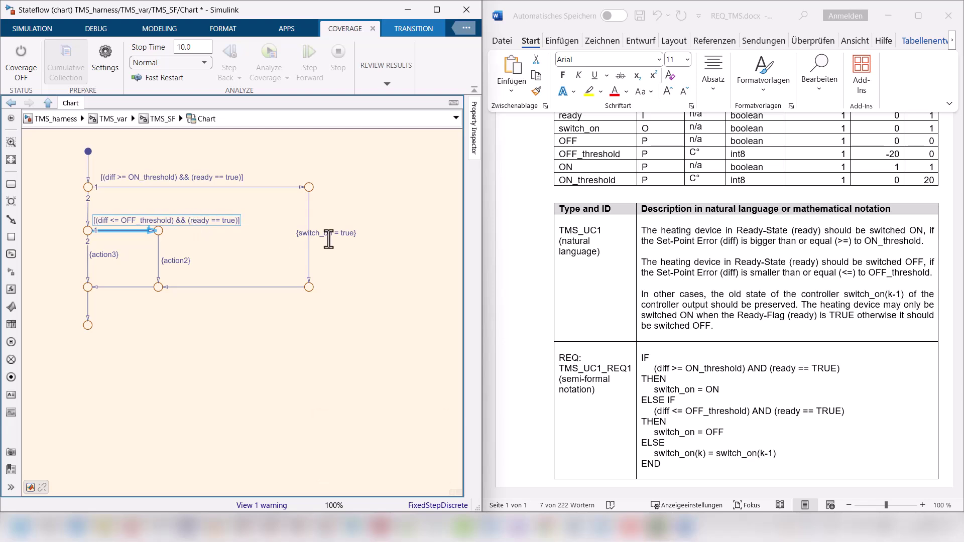
left_click_drag(336, 232, 370, 233)
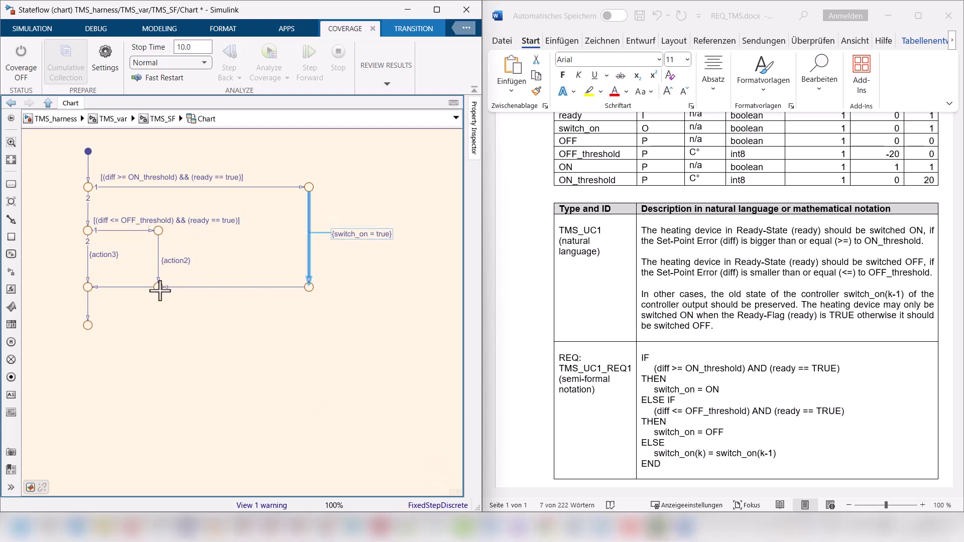
Step: Move both outer junctions of the second branch to the right, keeping the action2 transition vertical beyond the condition text
left_click_drag(158, 288, 259, 288)
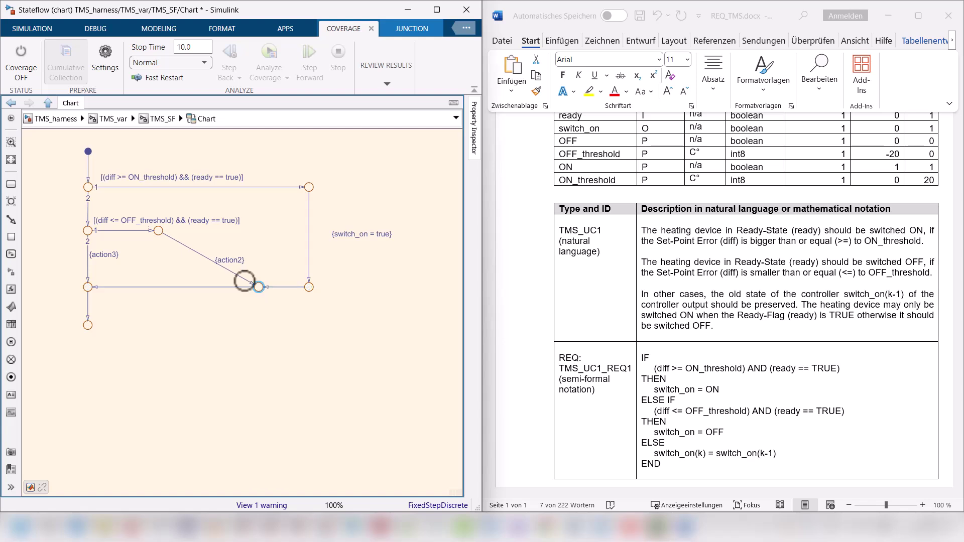
left_click_drag(158, 231, 187, 223)
left_click(274, 221)
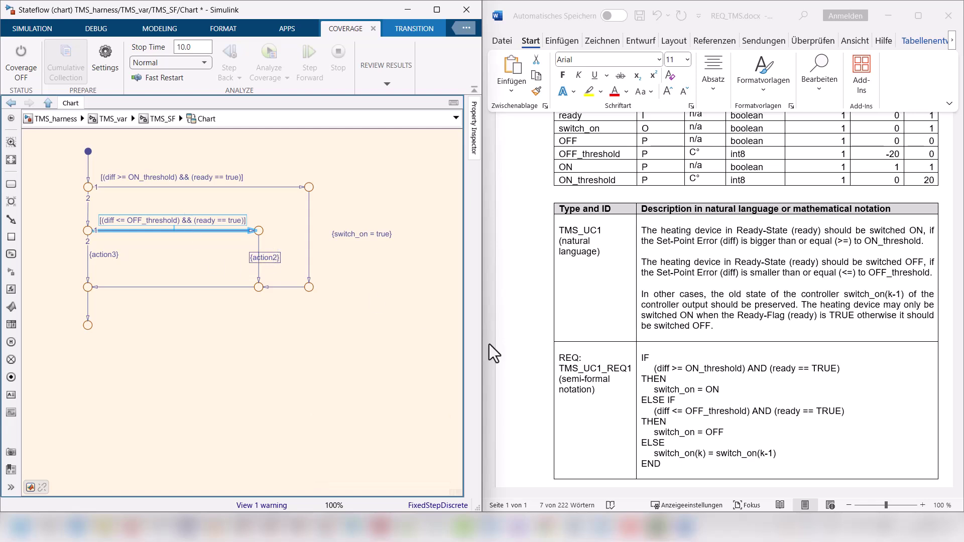
Step: Replace action2 with the requirement's second THEN assignment, using false instead of OFF, so it reads {switch_on = false}
left_click(691, 435)
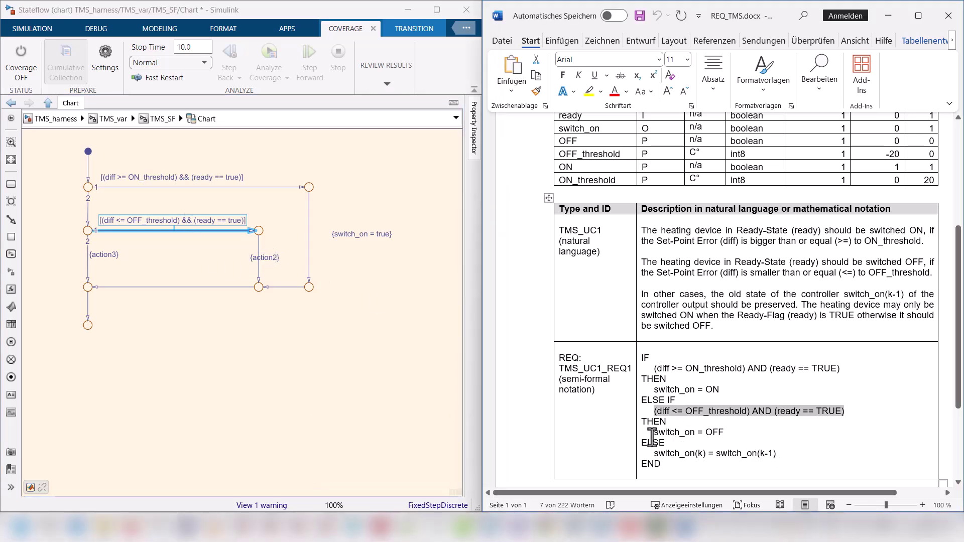
left_click_drag(654, 433, 725, 435)
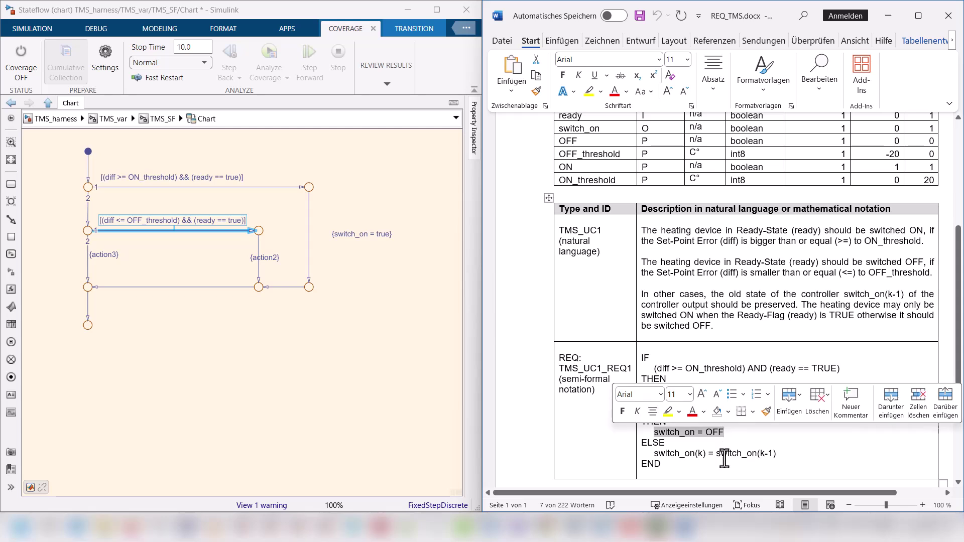
double_click(267, 257)
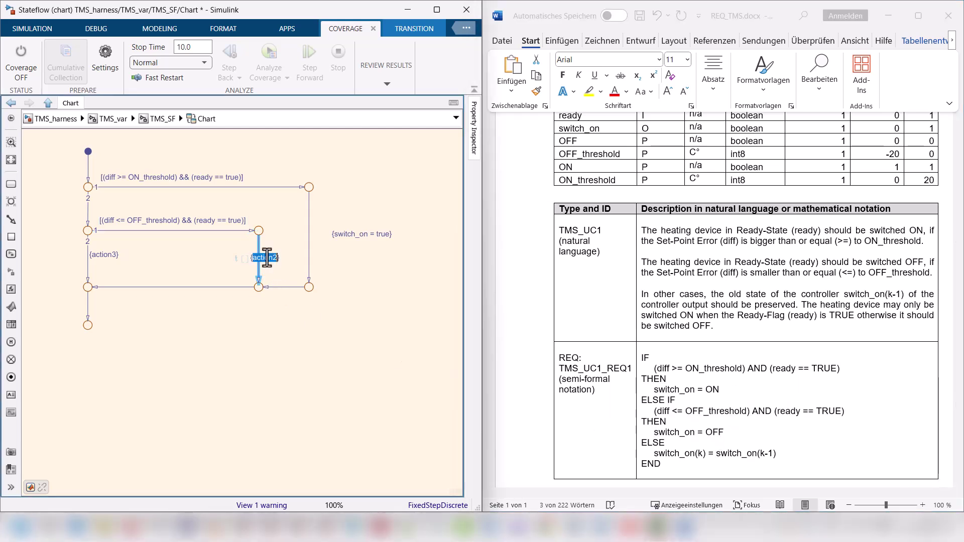
key("ctrl+v")
key("BackSpace")
key("BackSpace")
key("BackSpace")
key("BackSpace")
type("false}")
left_click(344, 300)
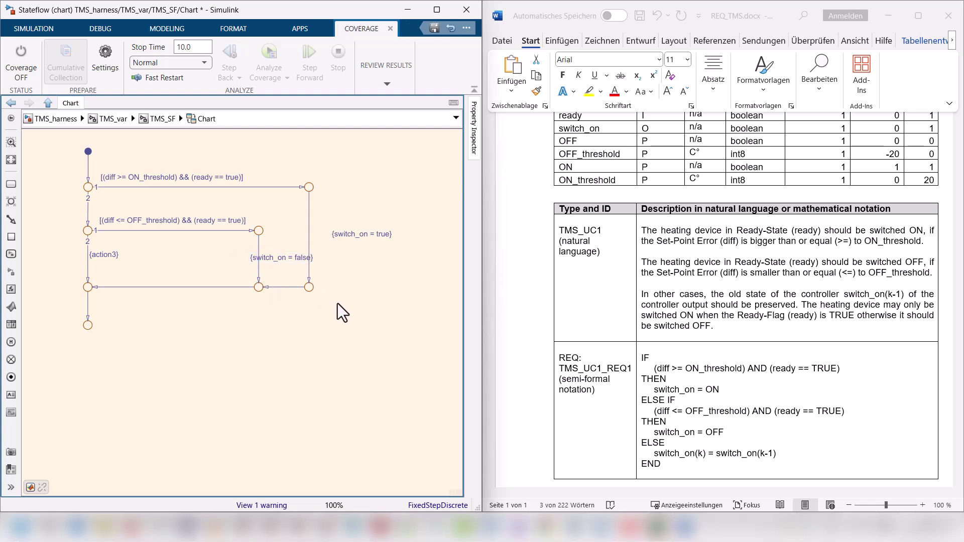
Step: Shift the first branch's two outer junctions farther right to clear the {switch_on = false} label, and realign the first condition's label
mouse_move(280, 256)
left_mouse_down()
mouse_move(306, 259)
mouse_move(261, 259)
mouse_move(285, 256)
left_mouse_up()
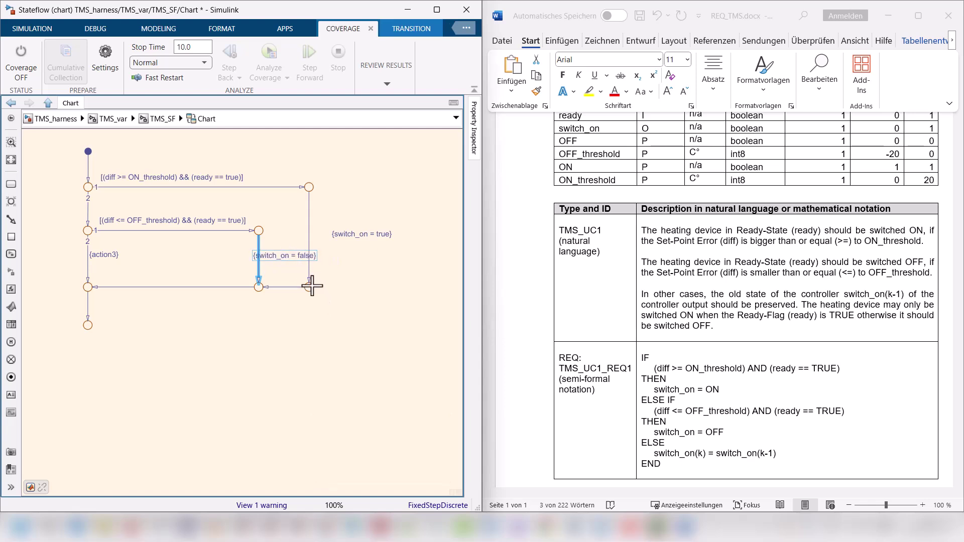
left_click_drag(309, 287, 339, 287)
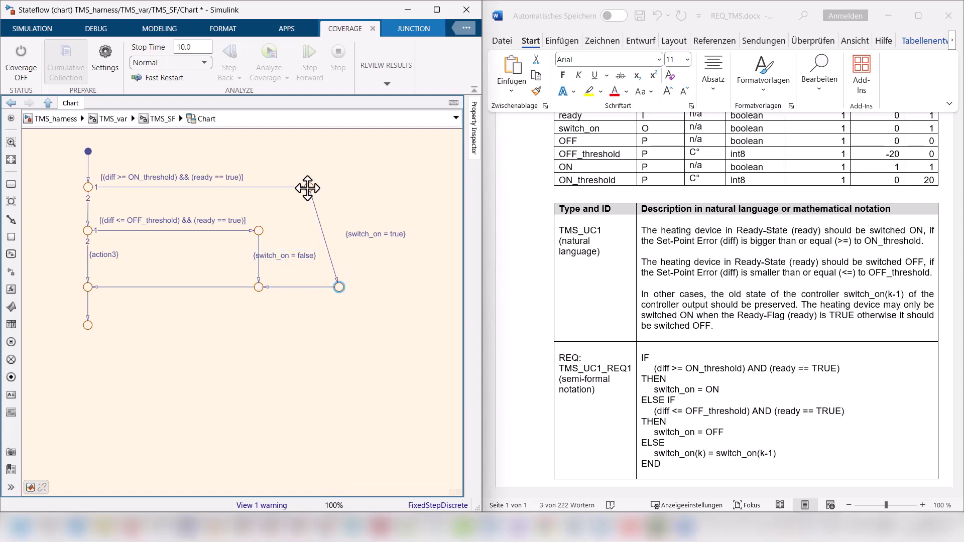
left_click_drag(309, 187, 339, 187)
left_click_drag(211, 173, 198, 174)
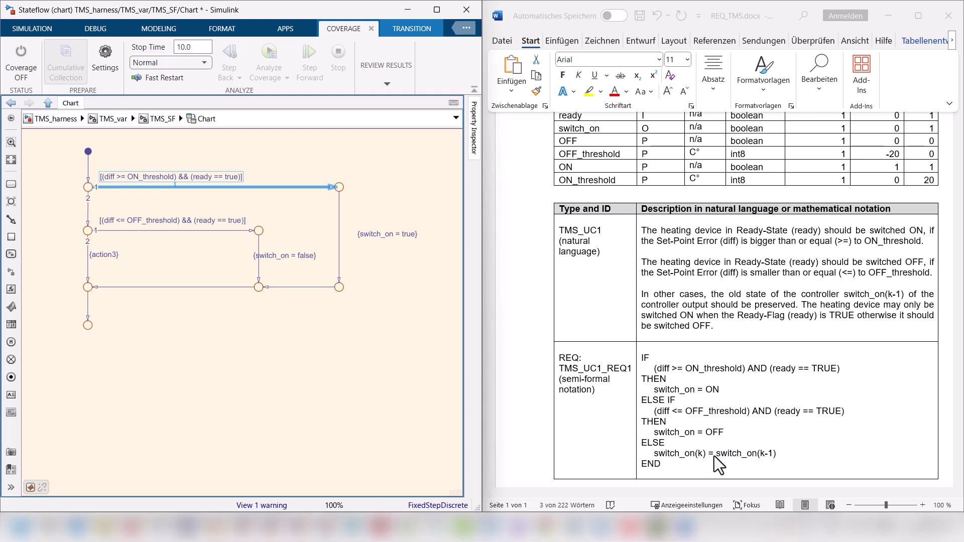
Step: Delete the action3 label from the ELSE transition, leaving that transition without an action
left_click(109, 254)
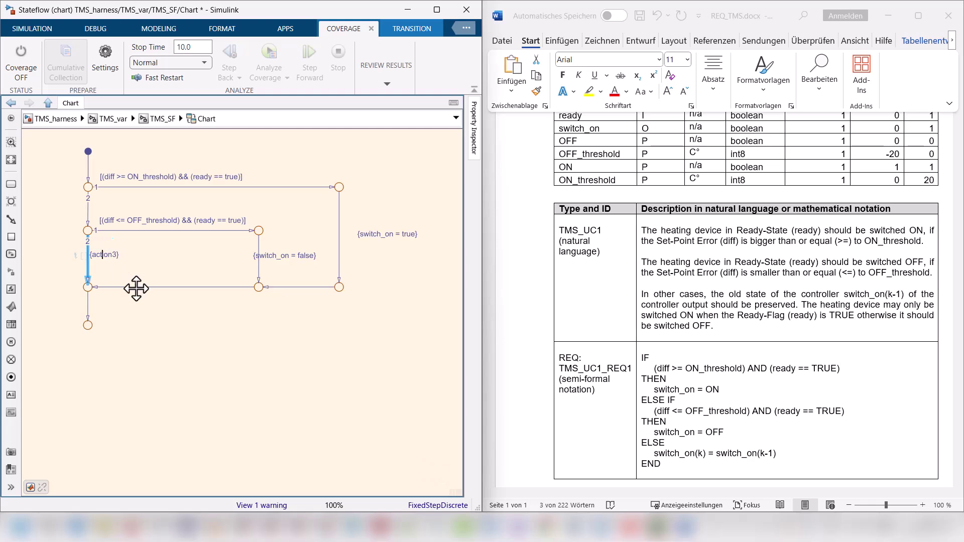
key("ctrl+a")
key("BackSpace")
left_click(157, 325)
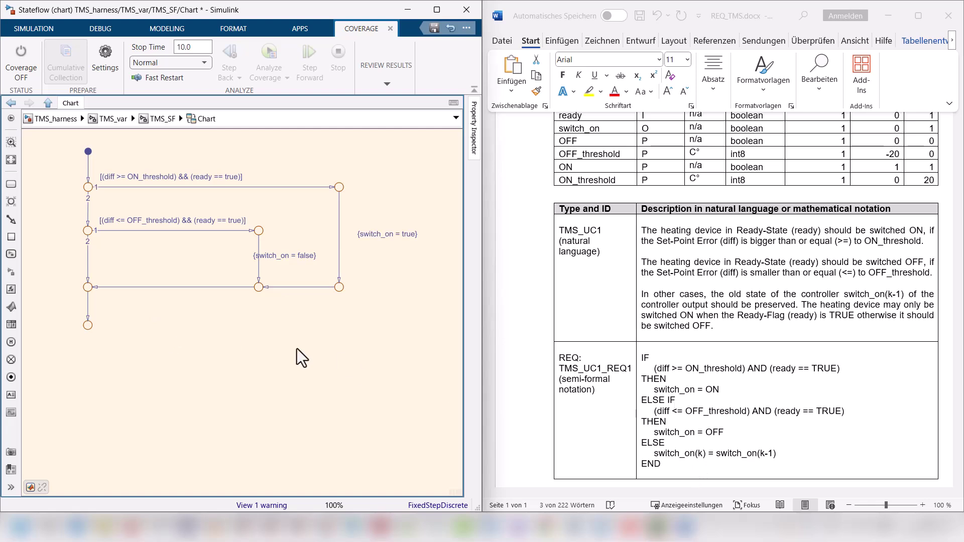
Step: Open EverCheck for the chart, collapse the Simulink guideline group and run the Stateflow group's checks
right_click(200, 337)
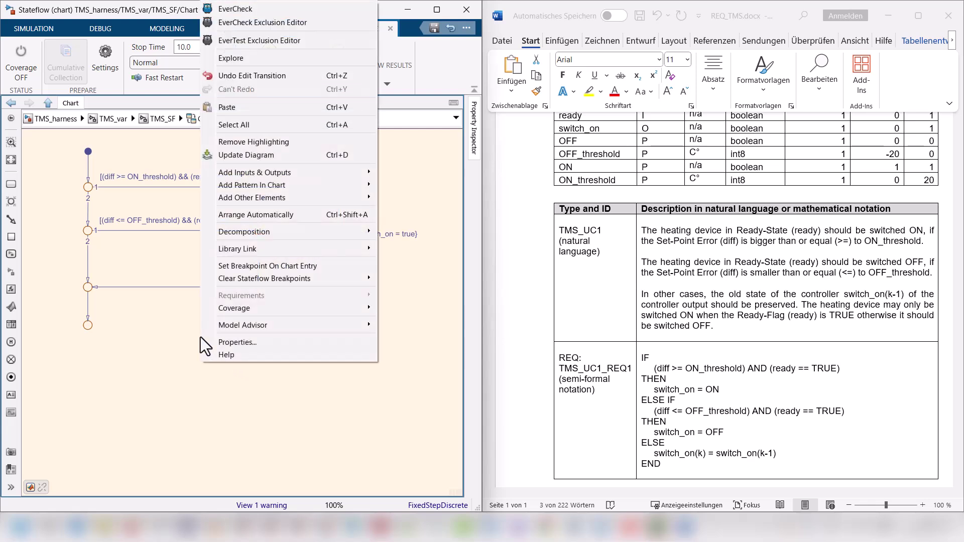
left_click(294, 14)
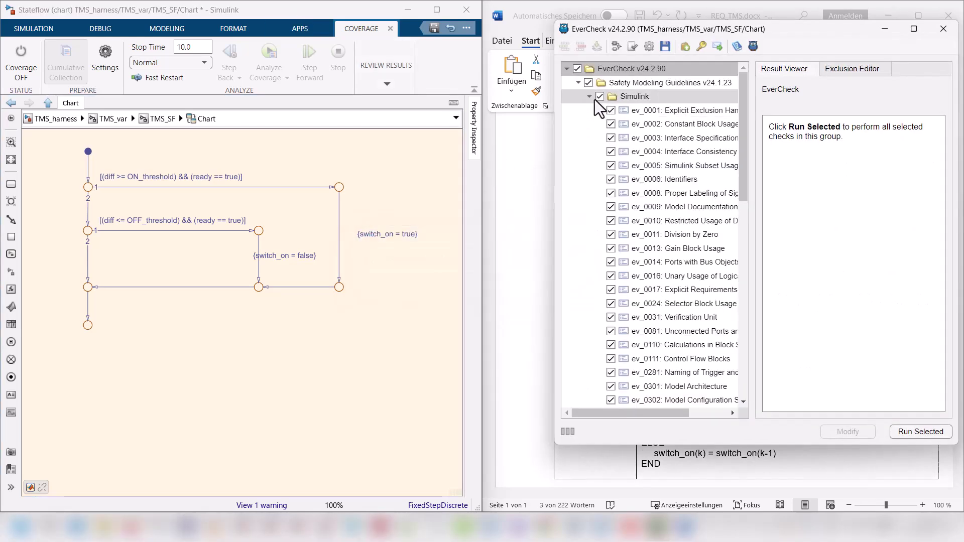
left_click(590, 97)
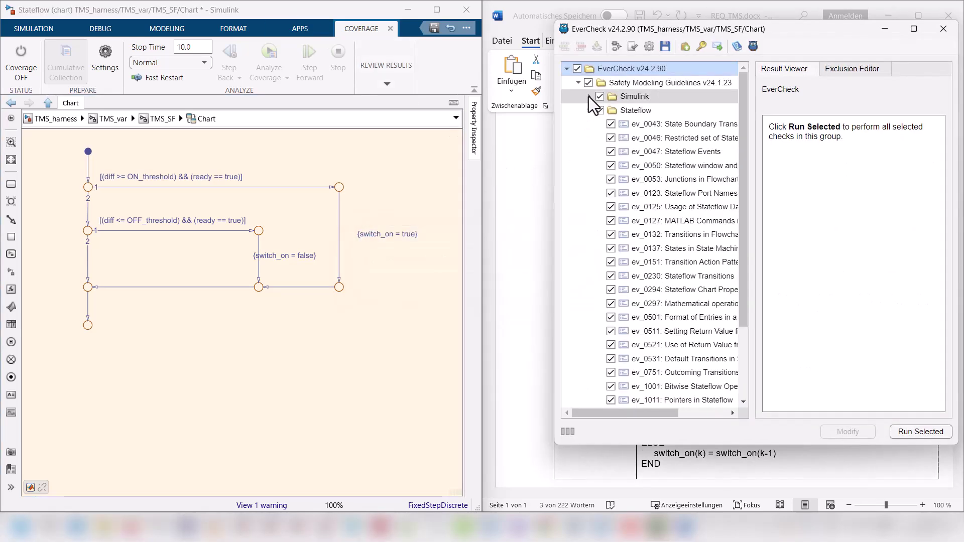
right_click(631, 110)
left_click(665, 151)
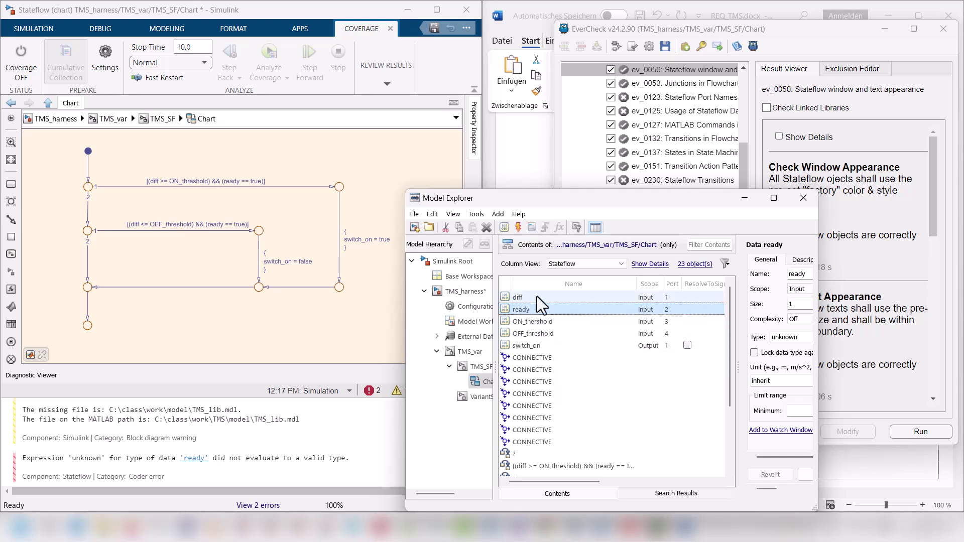
Step: Enlarge the Model Explorer and examine the data type and limit range of the chart input diff
left_click_drag(818, 344, 936, 341)
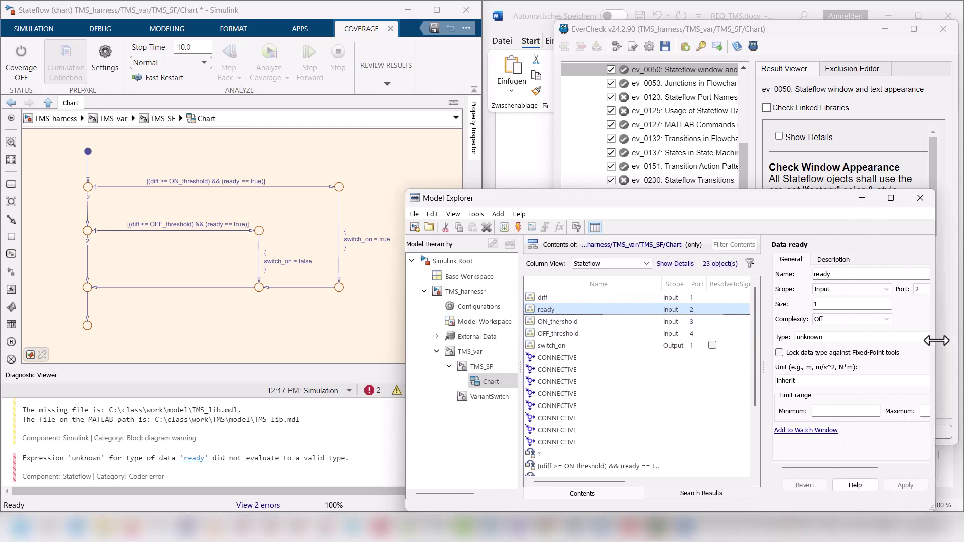
left_click_drag(730, 196, 669, 118)
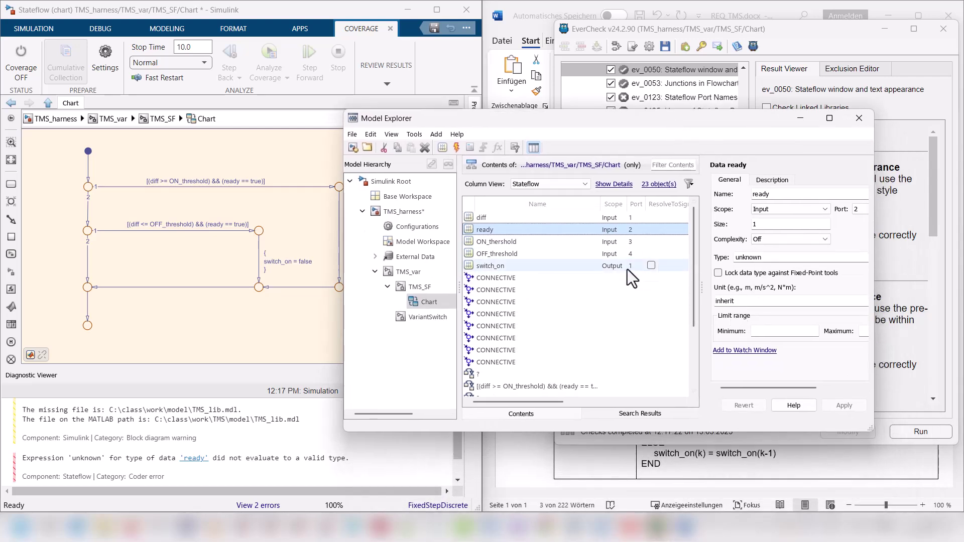
left_click(495, 215)
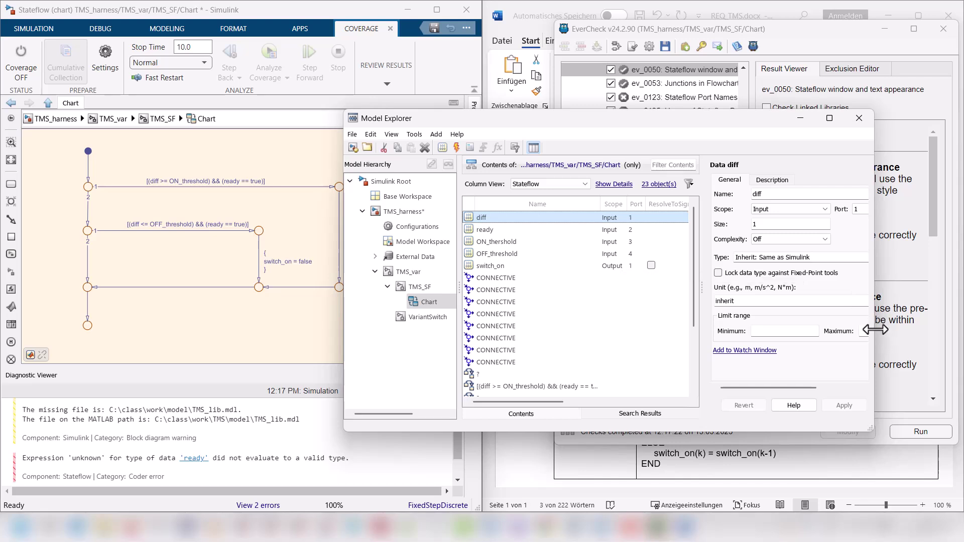
left_click_drag(874, 332, 954, 336)
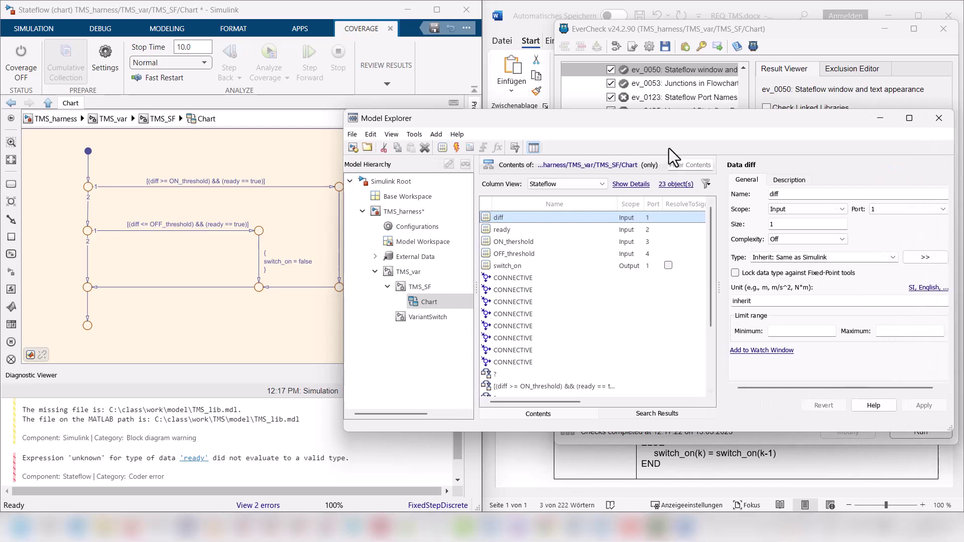
left_click_drag(682, 115, 492, 102)
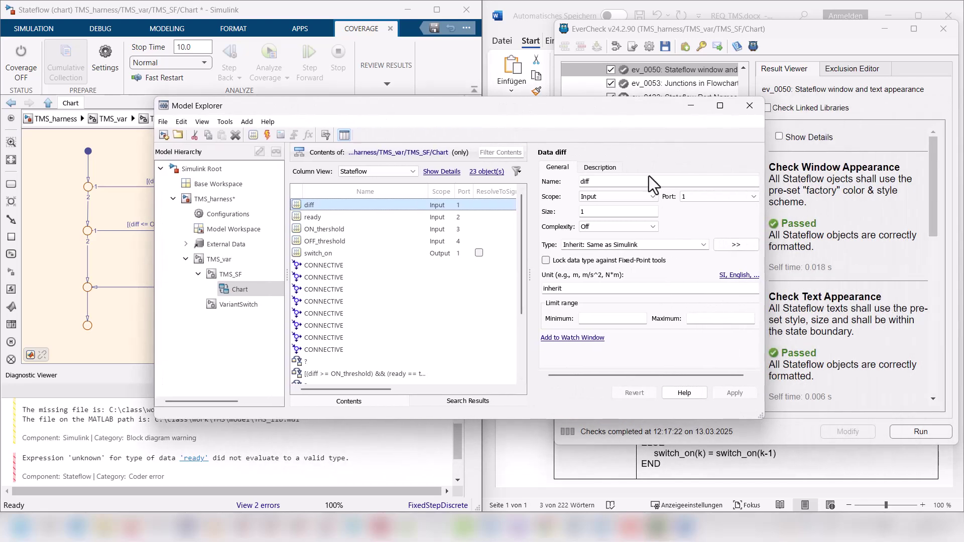
left_click_drag(763, 233, 854, 244)
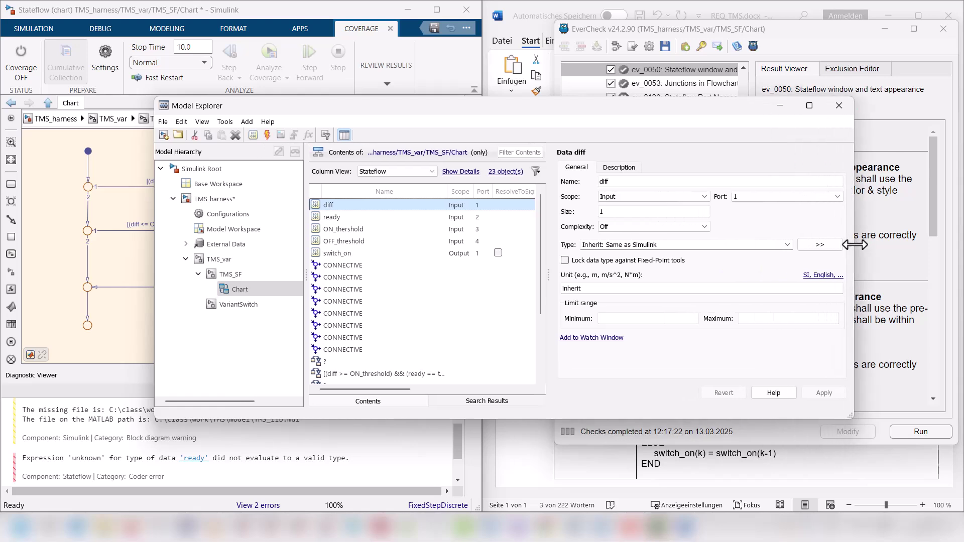
left_click(622, 322)
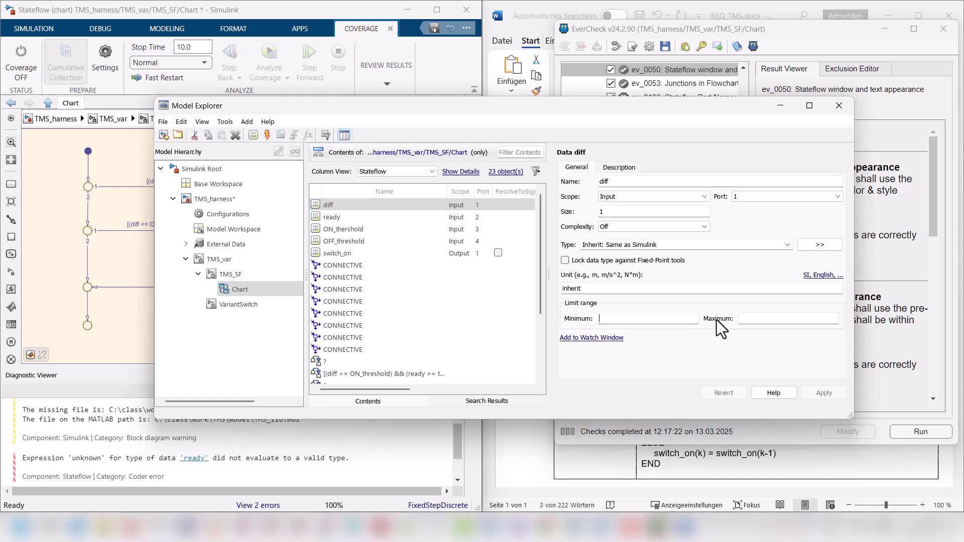
left_click(797, 319)
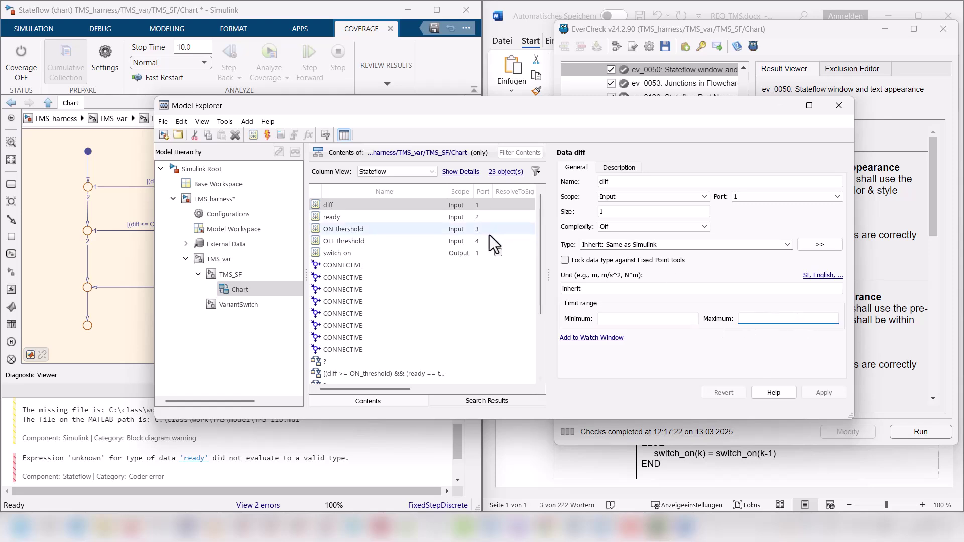
Step: Set the data type of the chart input ready to Inherit: Same as Simulink and apply the change
left_click(351, 219)
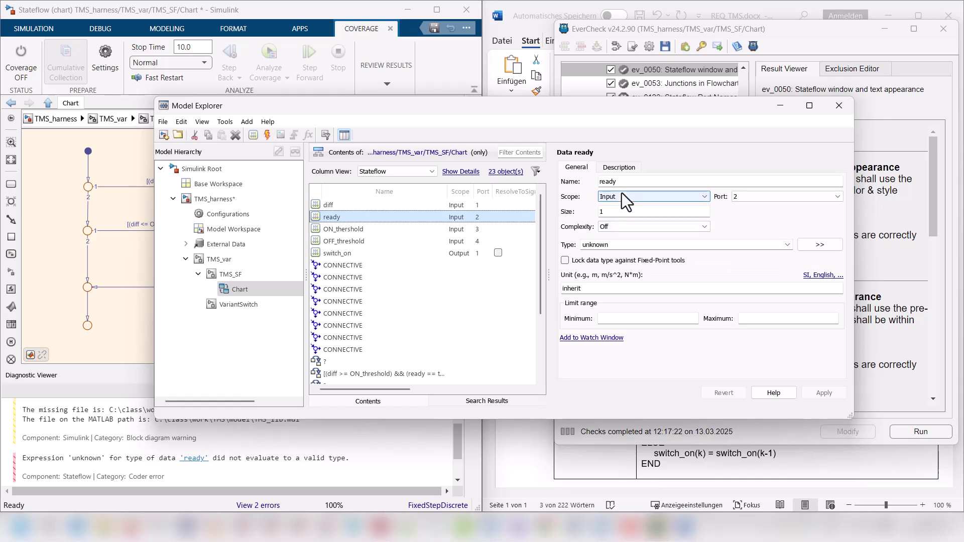
left_click(788, 245)
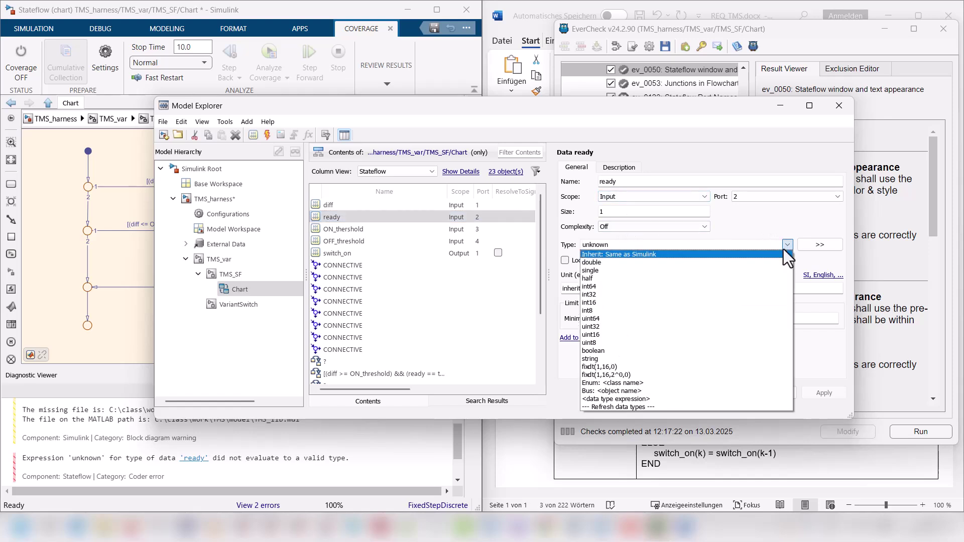
left_click(768, 254)
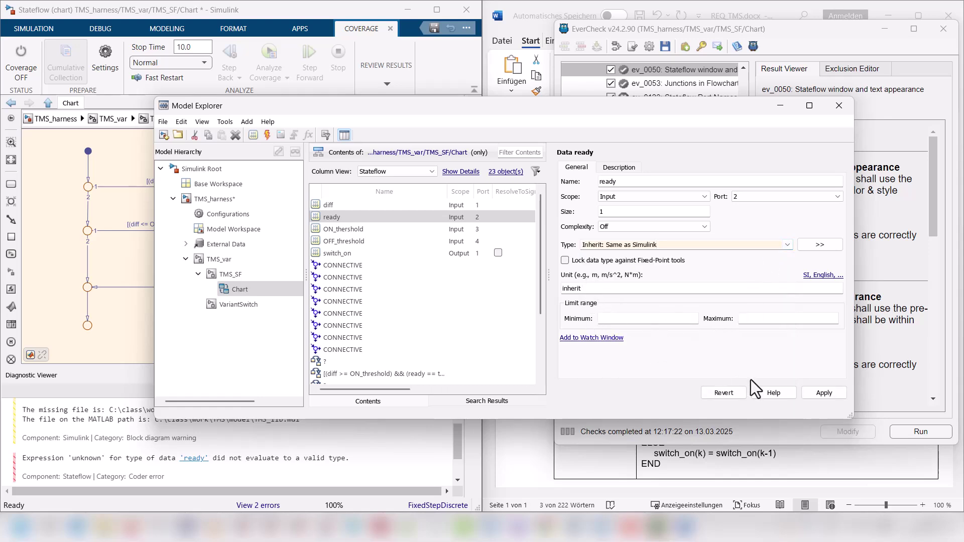
left_click(363, 230)
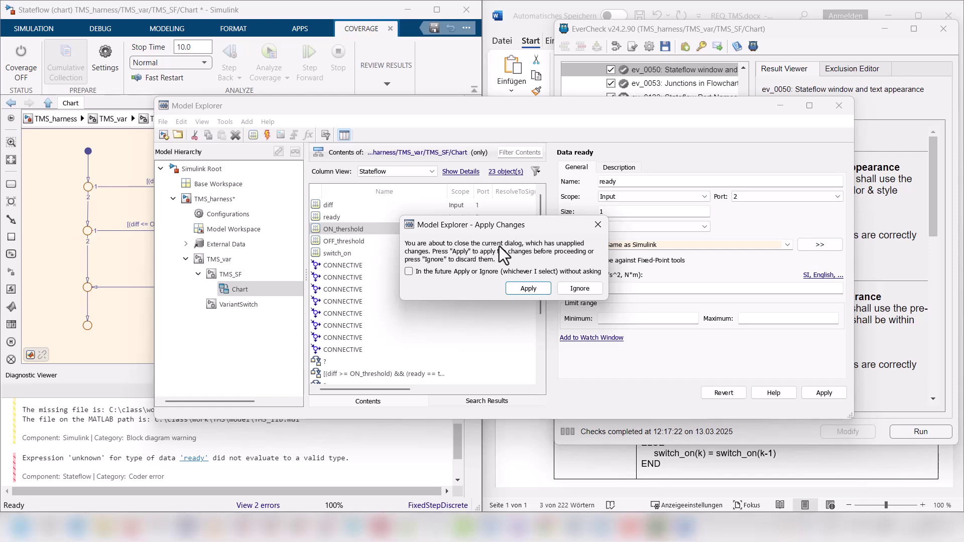
left_click(529, 288)
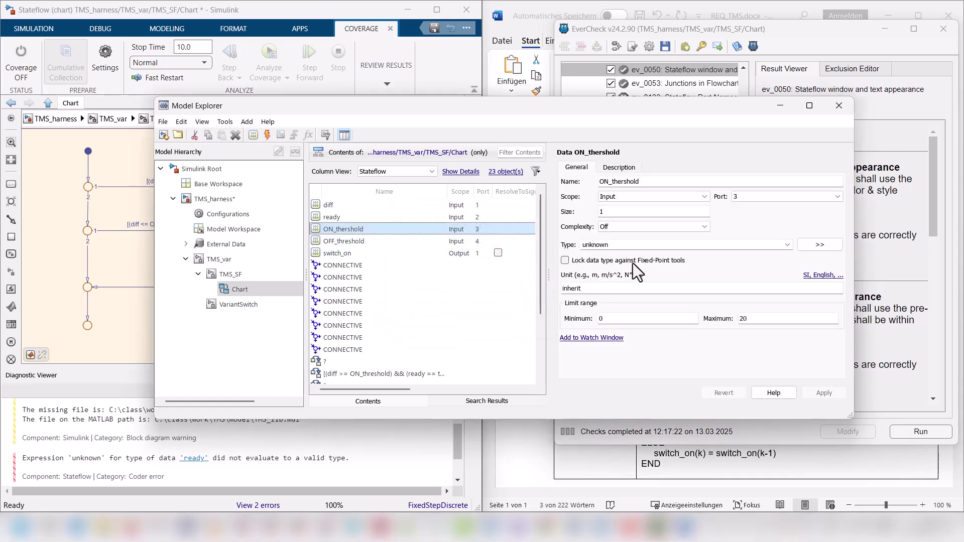
Step: Set the data type of the chart input ON_thershold to Inherit: Same as Simulink and apply the change
left_click(655, 245)
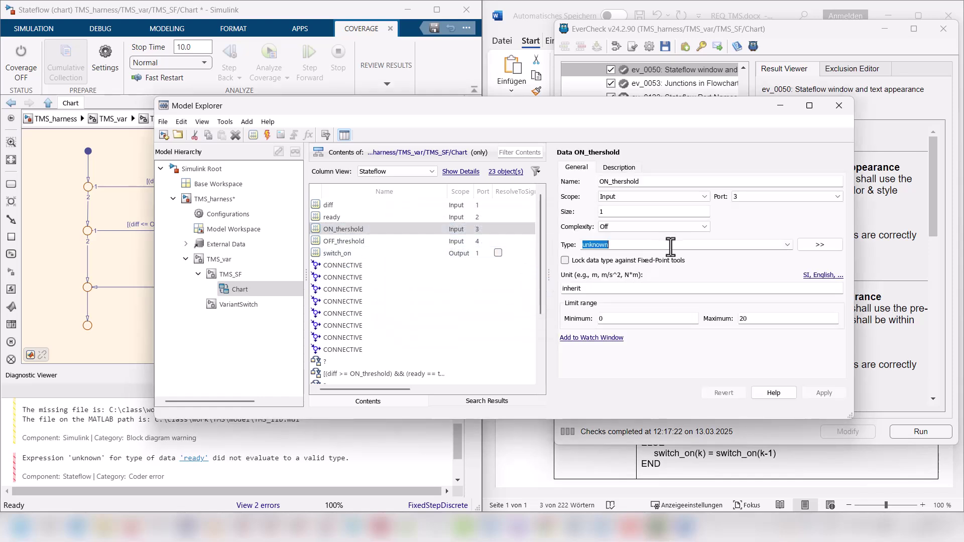
left_click(788, 245)
left_click(788, 245)
left_click(785, 249)
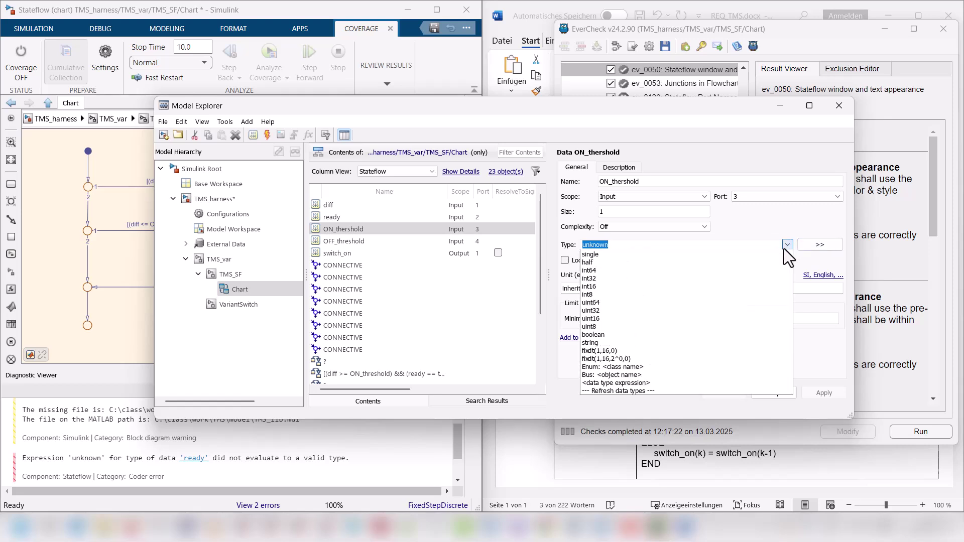
left_click(775, 255)
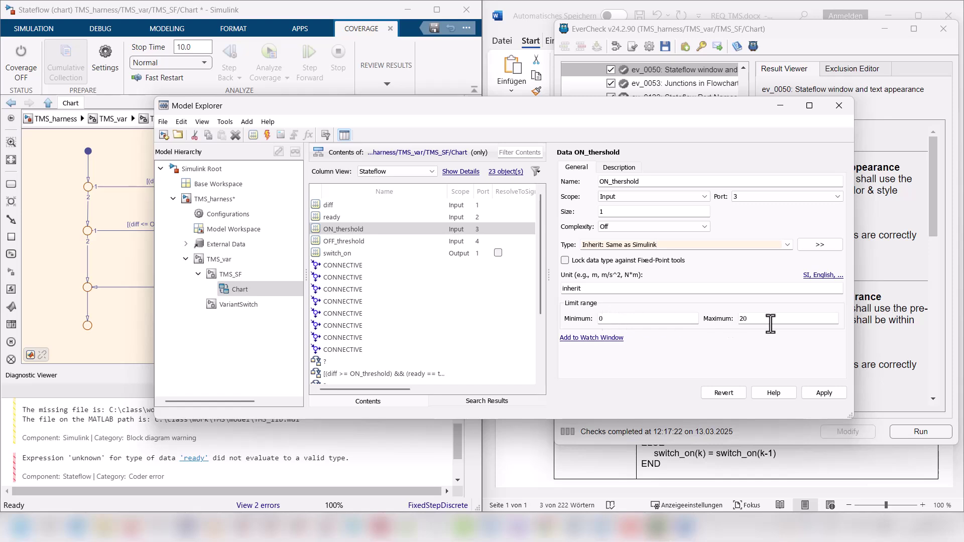
left_click(362, 242)
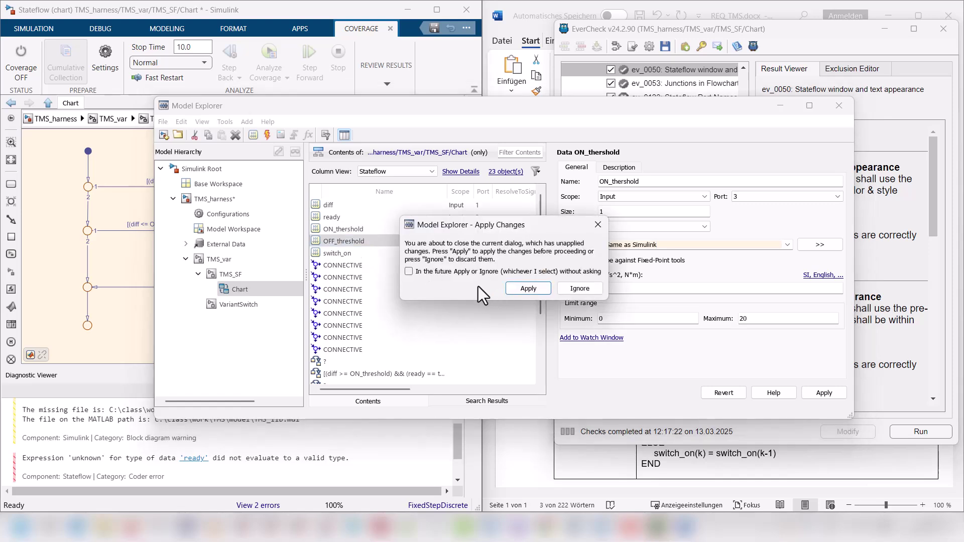
left_click(513, 289)
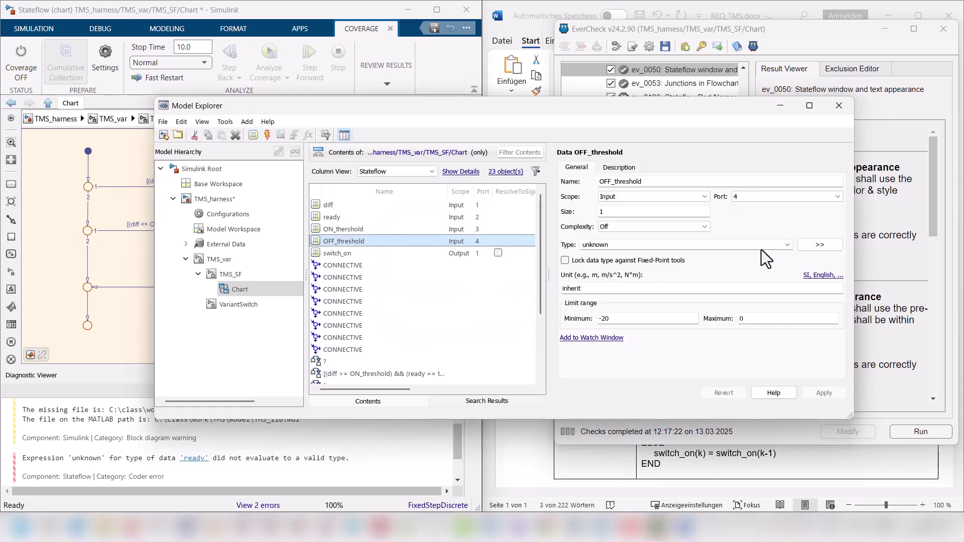
Step: Set the data type of the chart input OFF_threshold to Inherit: Same as Simulink and apply the change
left_click(787, 245)
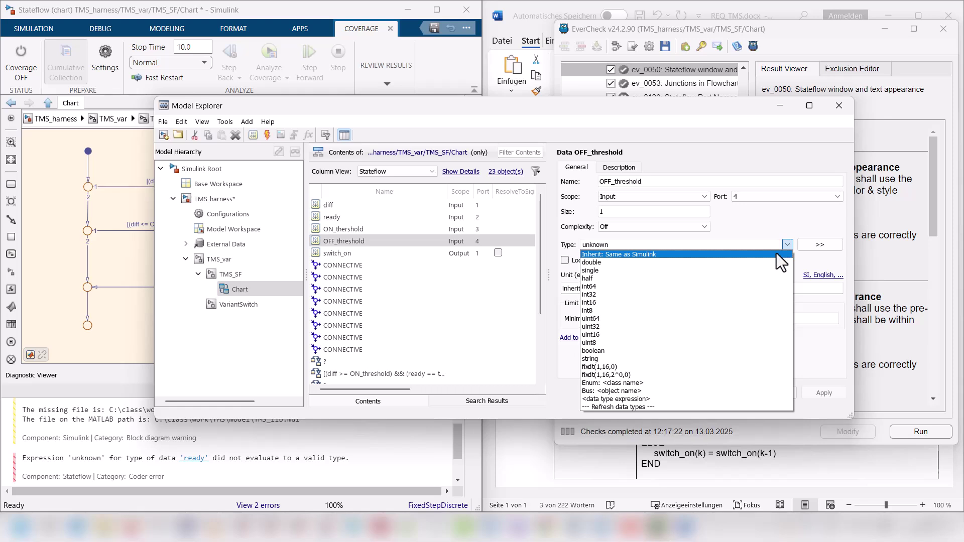
left_click(776, 252)
left_click(819, 393)
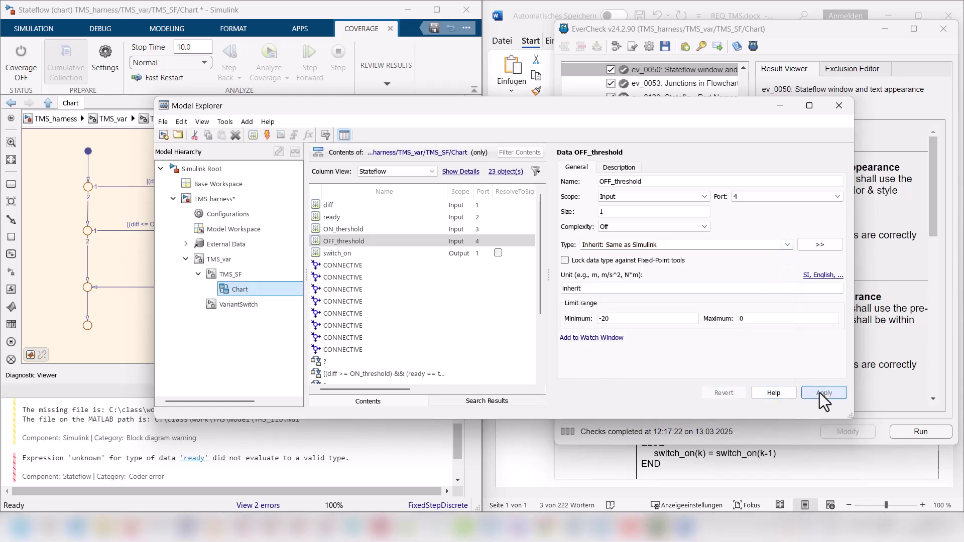
Step: Set the data type of the chart output switch_on to Inherit: Same as Simulink, apply it and close the Model Explorer
left_click(339, 253)
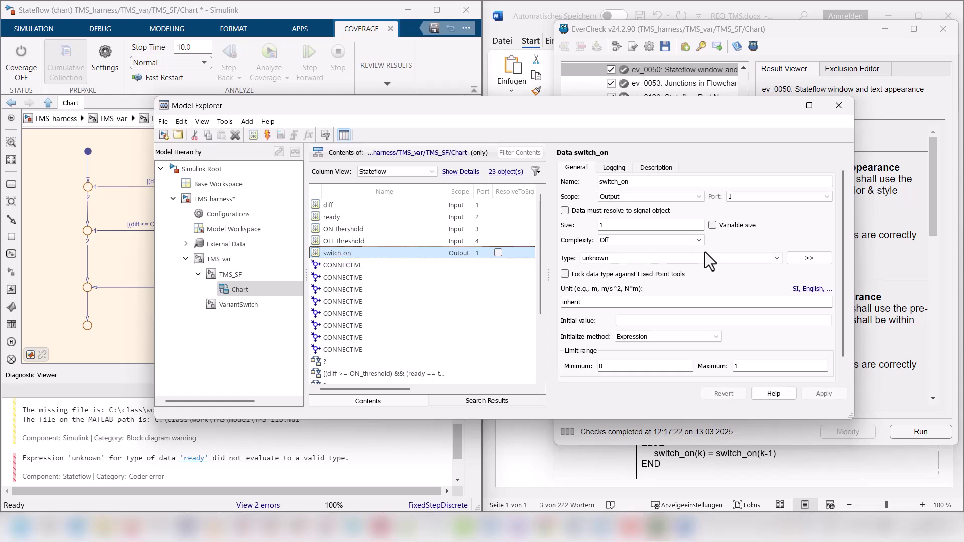
left_click(778, 259)
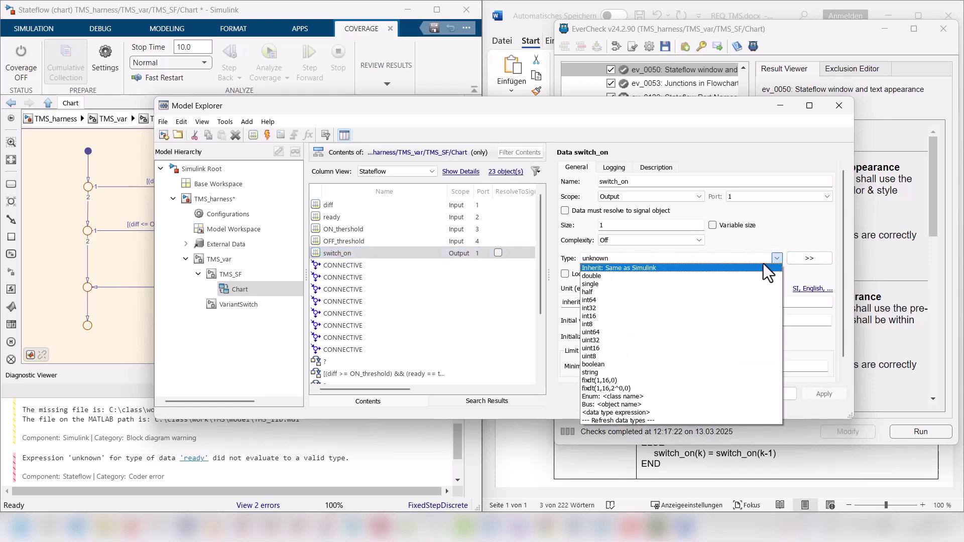
left_click(763, 267)
left_click(826, 394)
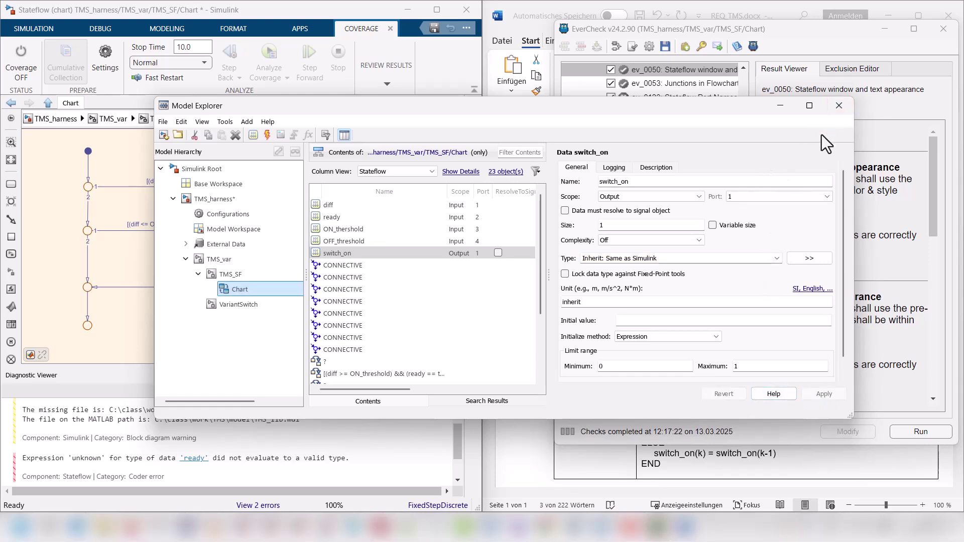
left_click(838, 106)
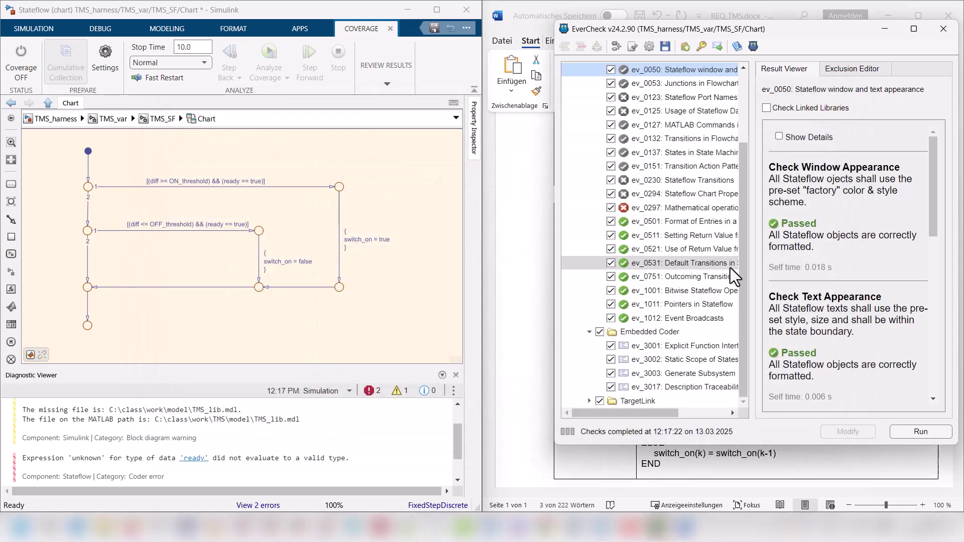
Step: Run the Stateflow group's checks again in EverCheck with the updated chart data types
scroll(653, 201, "up", 3)
left_click(642, 114)
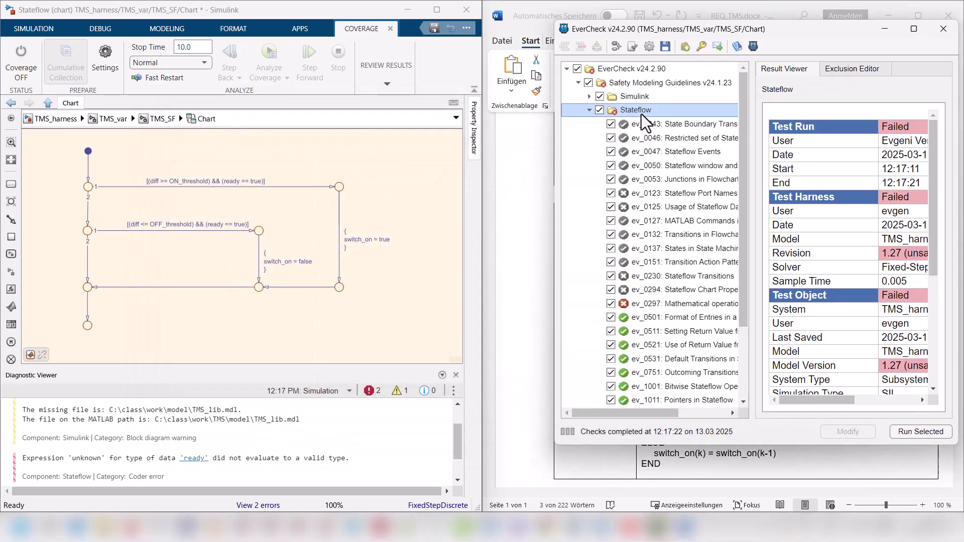
left_click(911, 430)
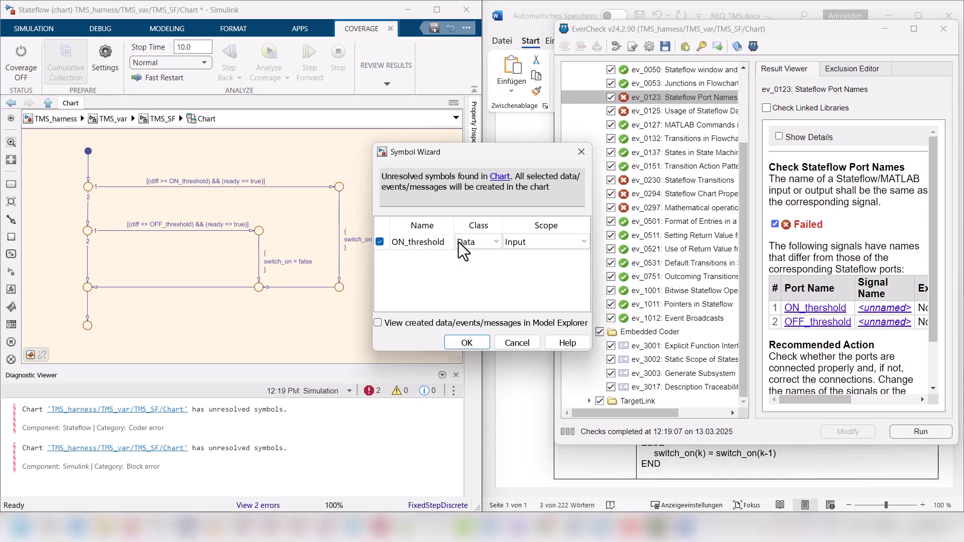
Step: Examine the class options for the unresolved symbol ON_threshold in the Symbol Wizard
left_click(493, 240)
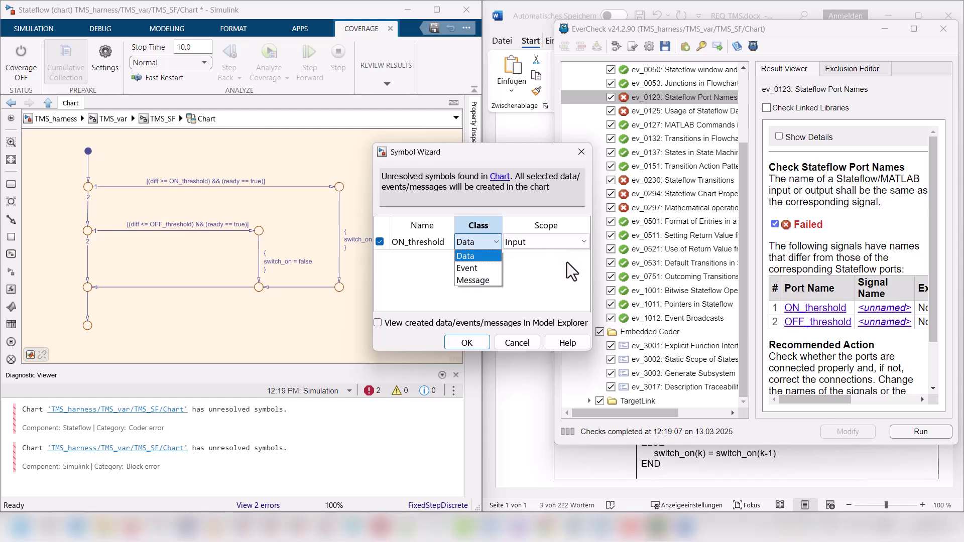
left_click(545, 300)
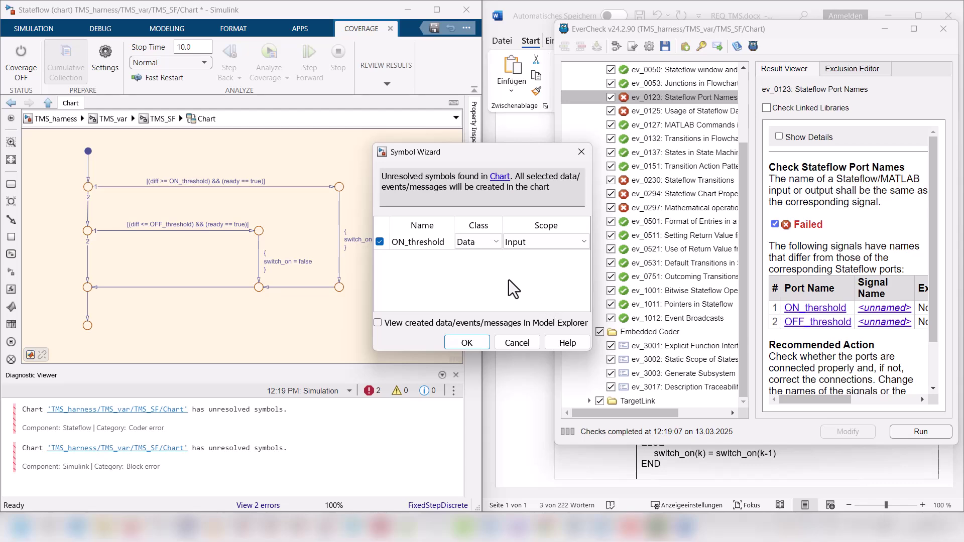
left_click(467, 343)
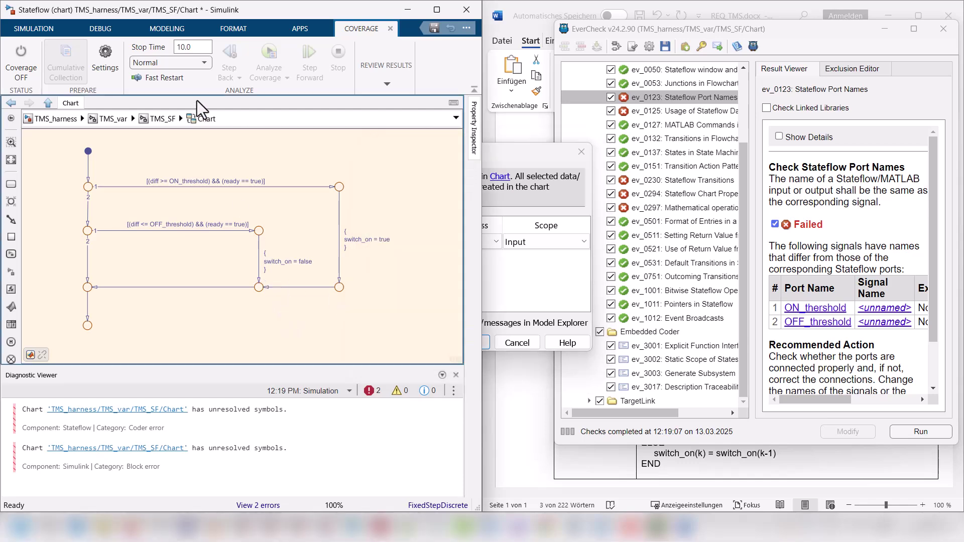
Step: Widen the Simulink window, rename the chart input ON_thershold as ON_threshold in the Model Explorer, and close the explorer
left_click(171, 29)
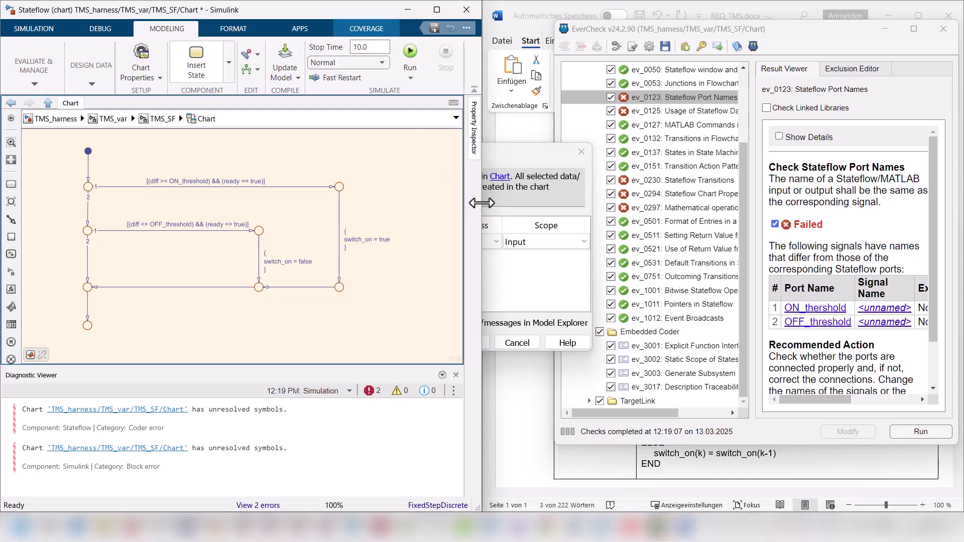
left_click_drag(481, 201, 739, 222)
left_click(257, 51)
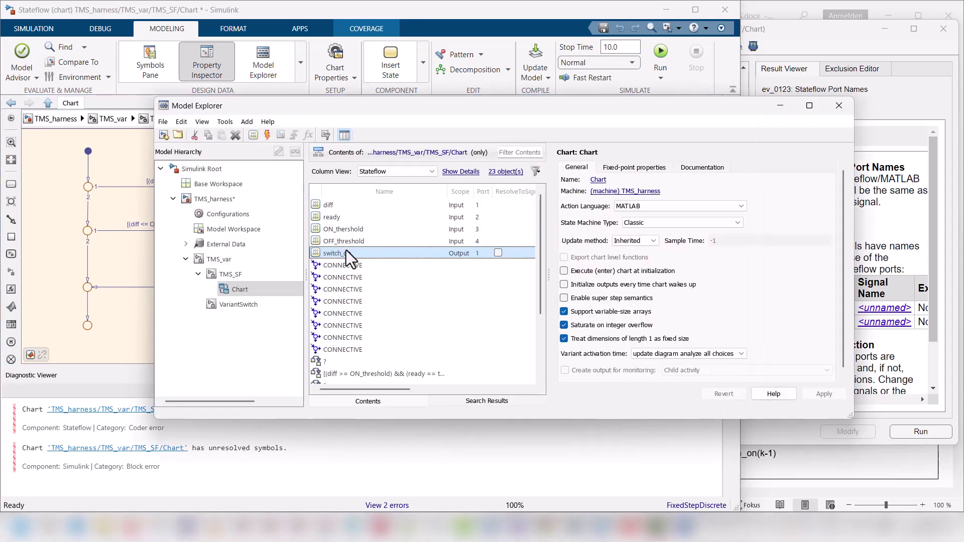
left_click(348, 229)
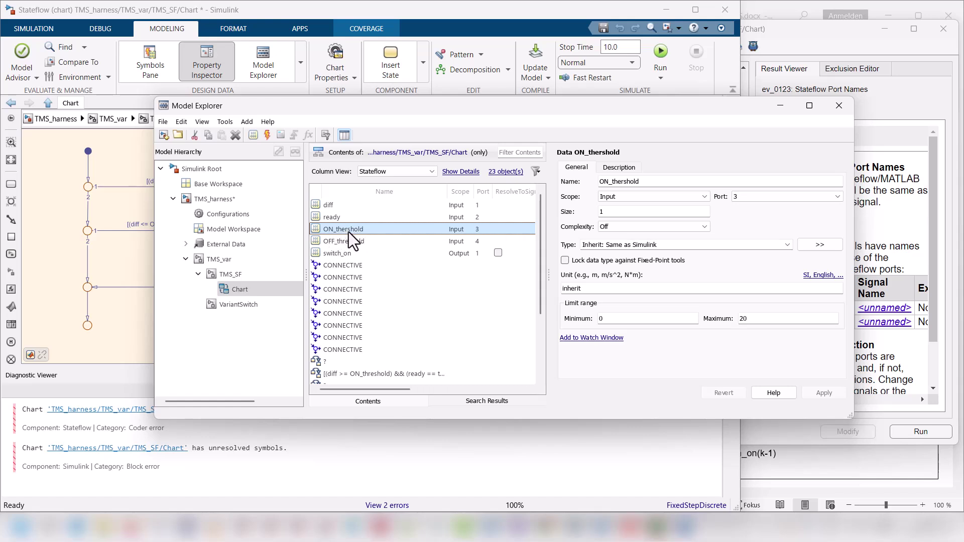
left_click(344, 230)
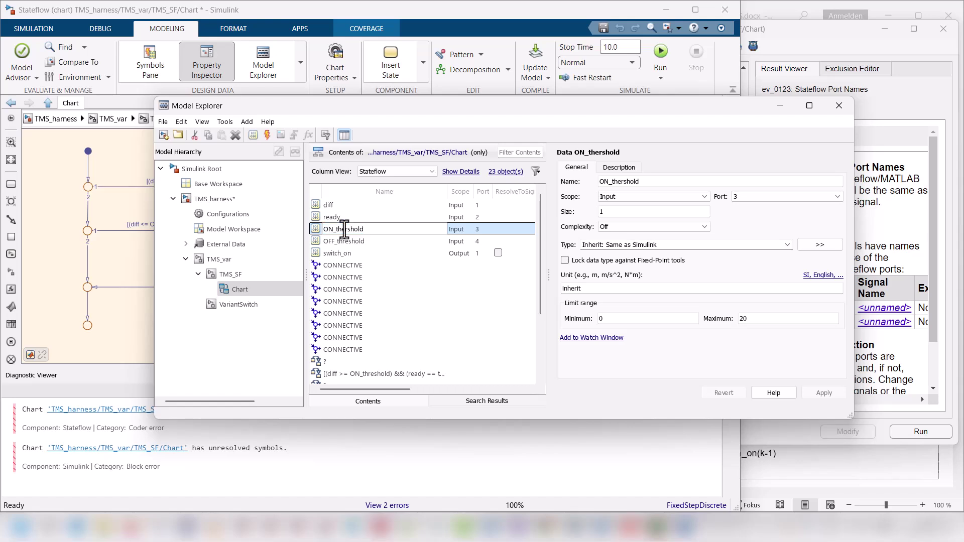
key("BackSpace")
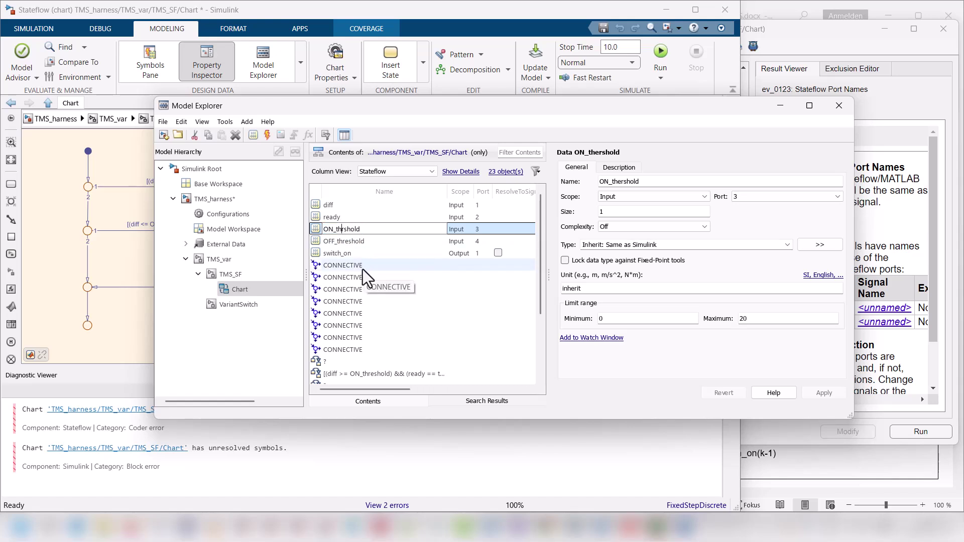
type("e")
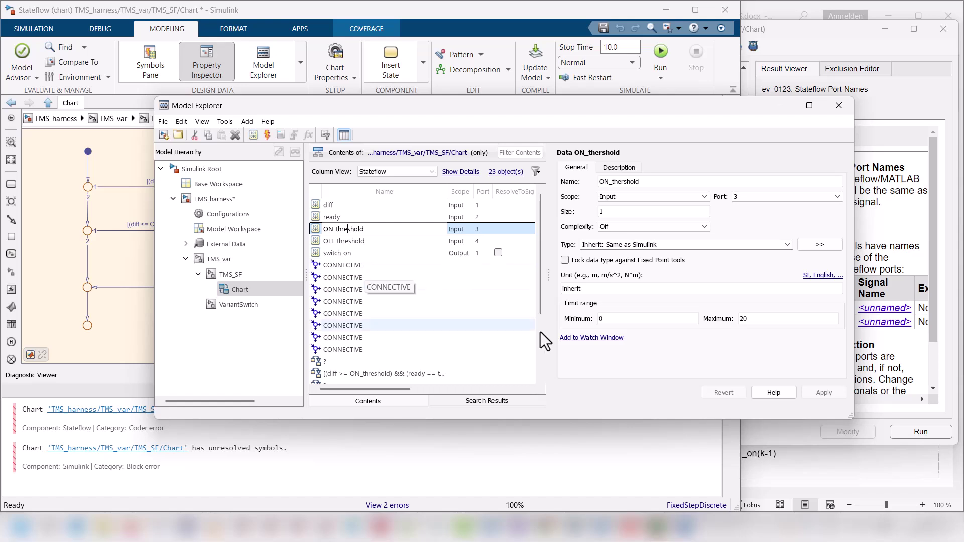
left_click(432, 302)
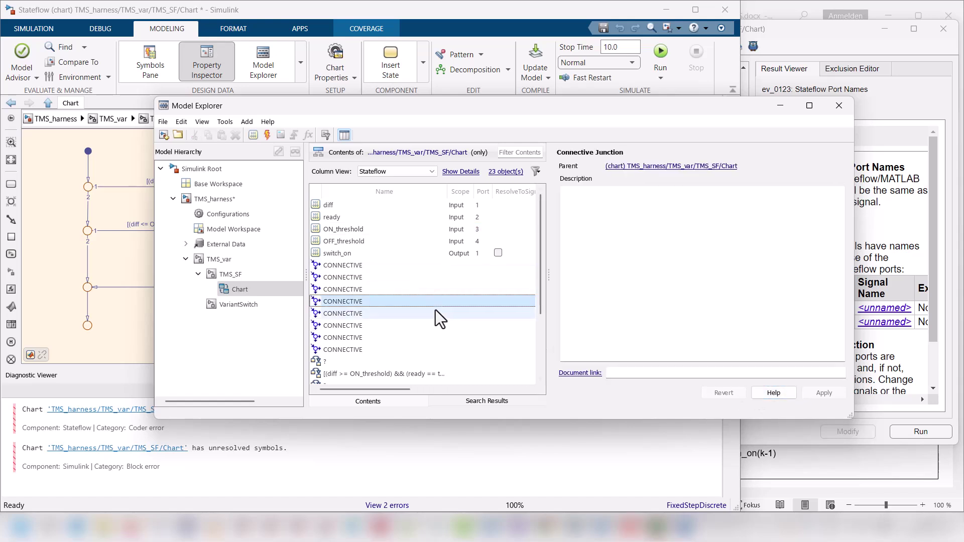
left_click(357, 230)
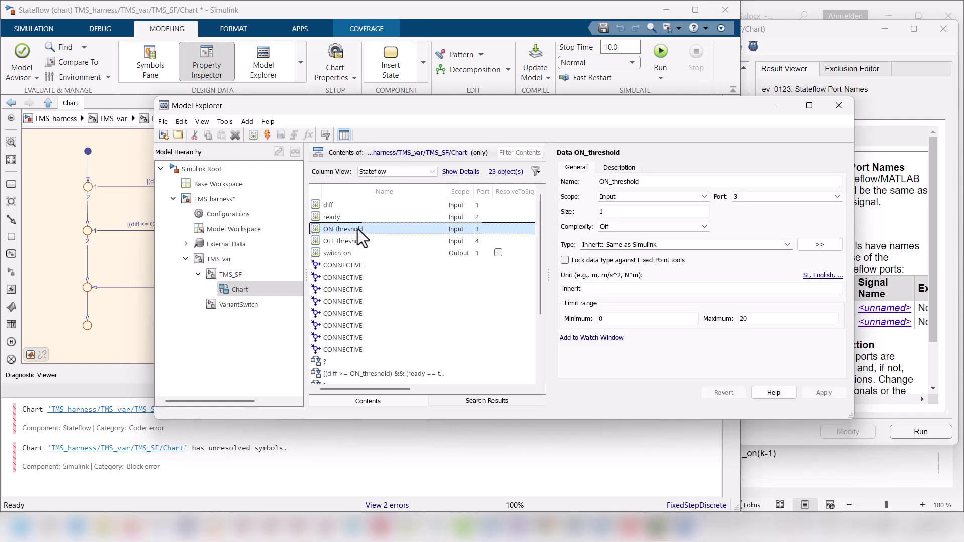
left_click(839, 106)
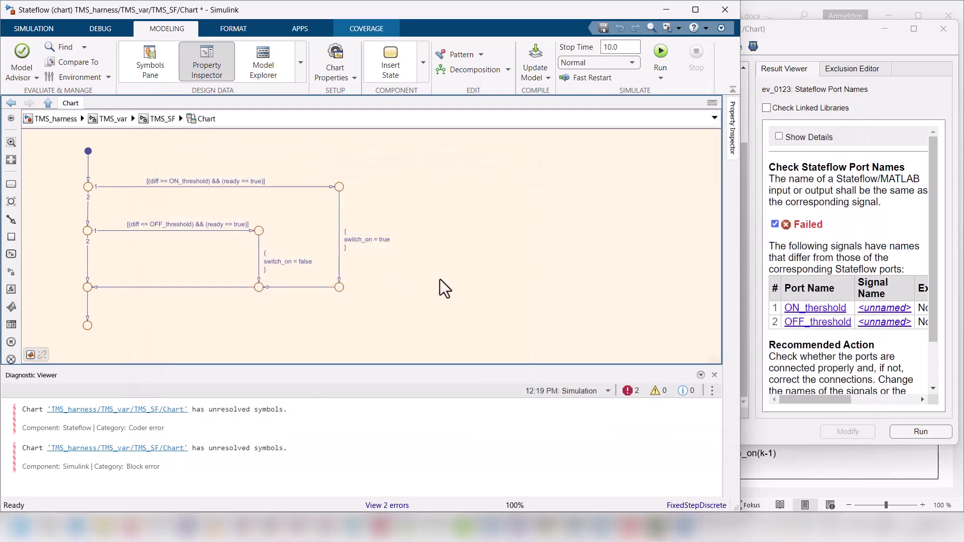
Step: Update the model diagram and perform run and fix on the Stateflow group's selected checks in EverCheck
key("ctrl+d")
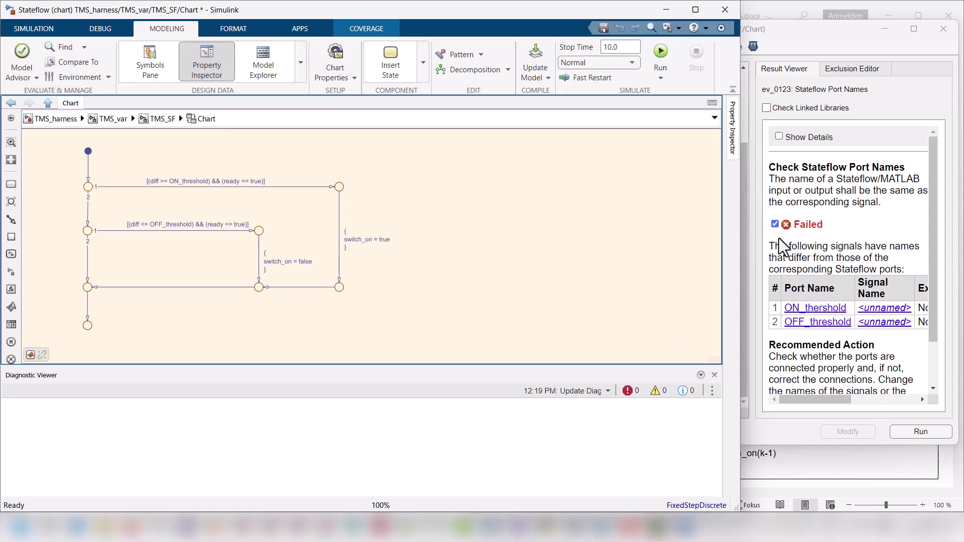
left_click(801, 27)
scroll(676, 157, "up", 10)
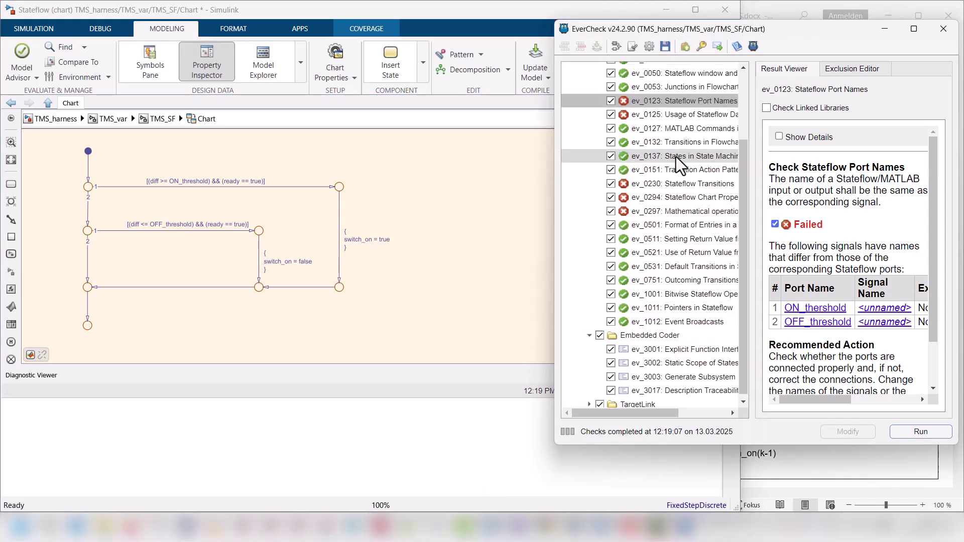
right_click(640, 112)
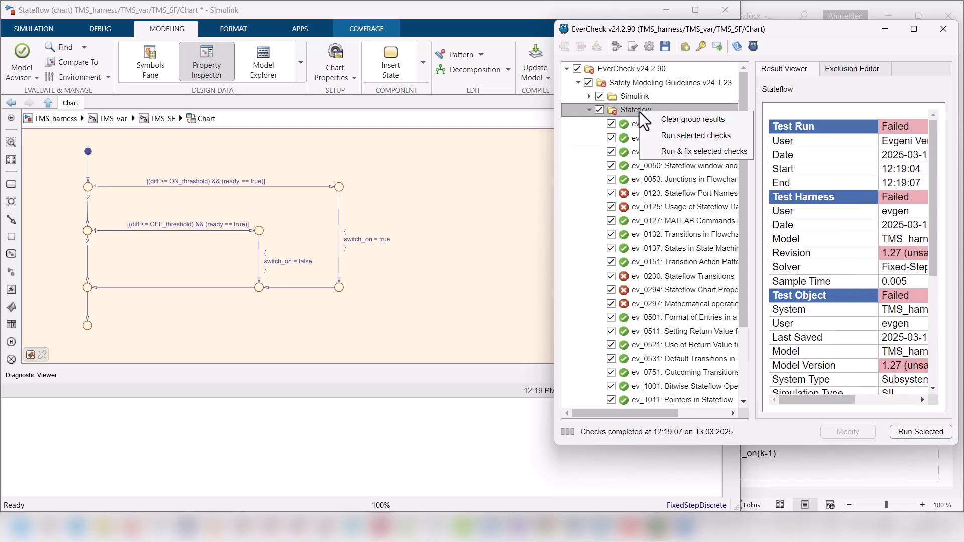
left_click(668, 151)
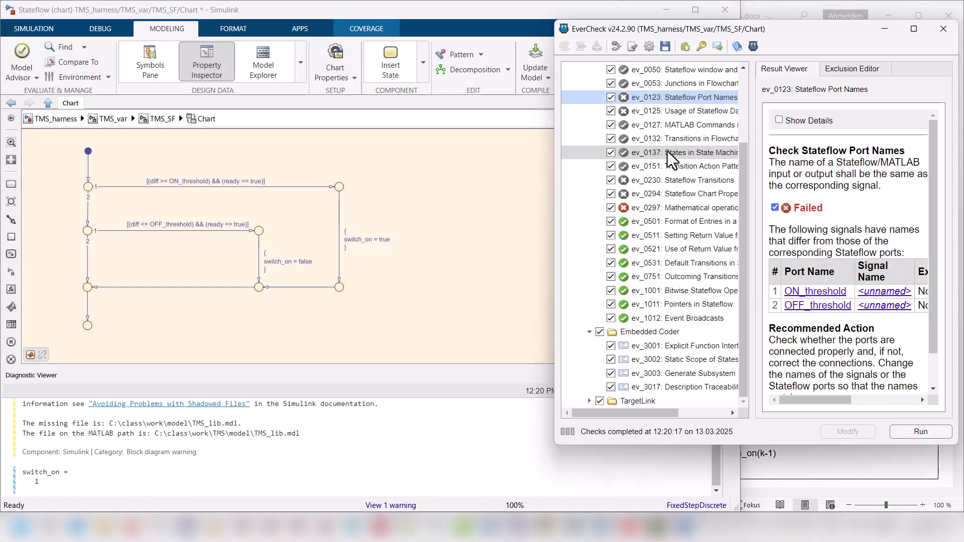
Step: Rerun the Stateflow group's selected checks in EverCheck without automatic fixing
scroll(666, 160, "up", 3)
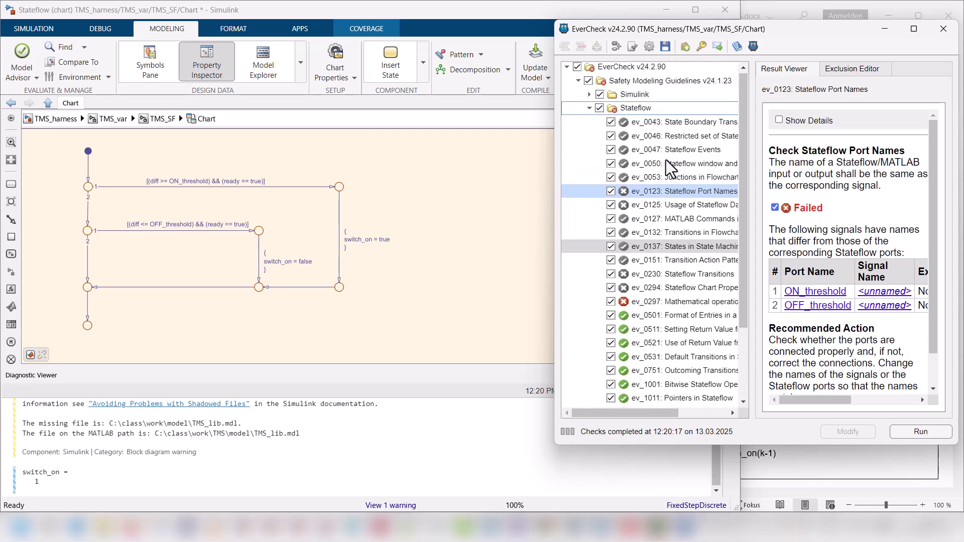
left_click(638, 112)
right_click(637, 113)
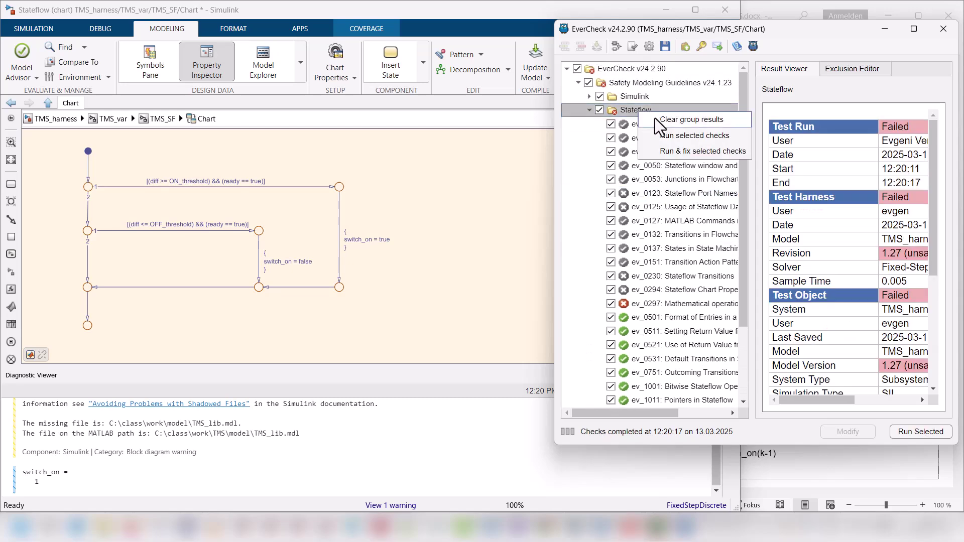
left_click(660, 135)
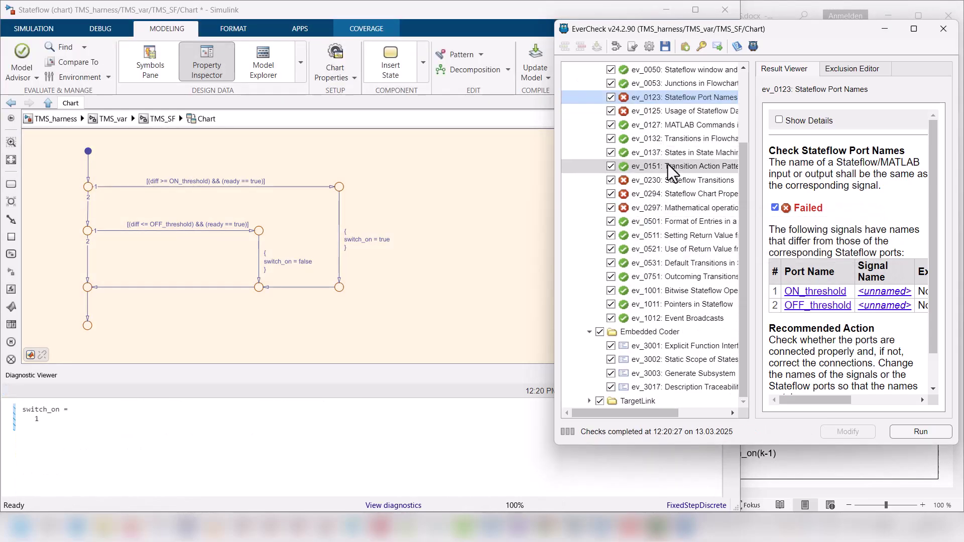
Step: Reposition and enlarge EverCheck, examine the ev_0123 Stateflow Port Names finding, and trace its ON_threshold entry in the Model Explorer
scroll(671, 175, "up", 3)
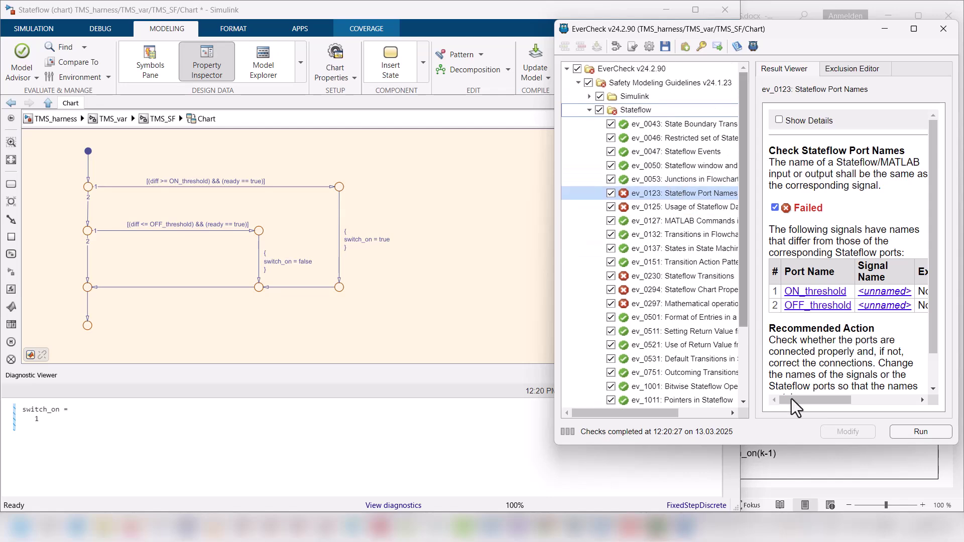
mouse_move(791, 399)
left_mouse_down()
mouse_move(874, 405)
mouse_move(809, 404)
left_mouse_up()
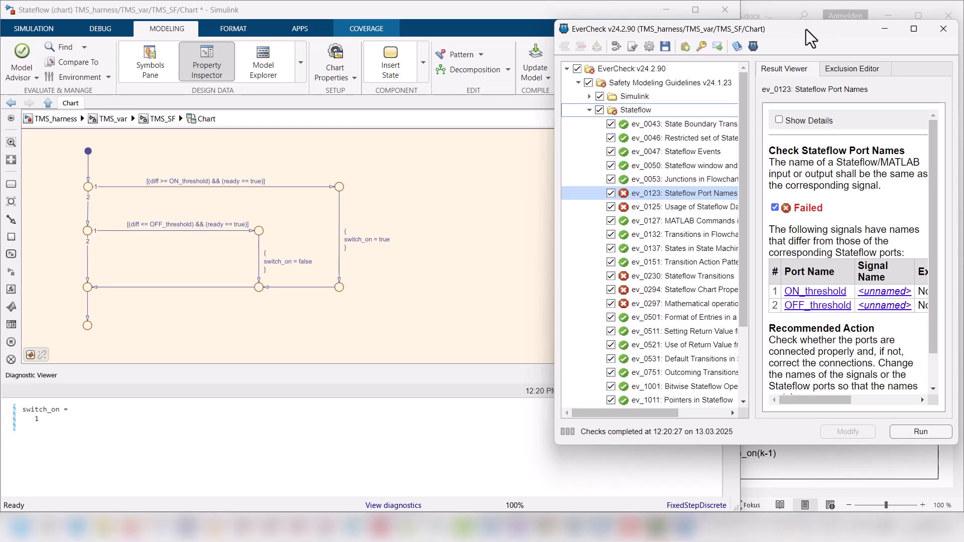
left_click_drag(806, 29, 689, 17)
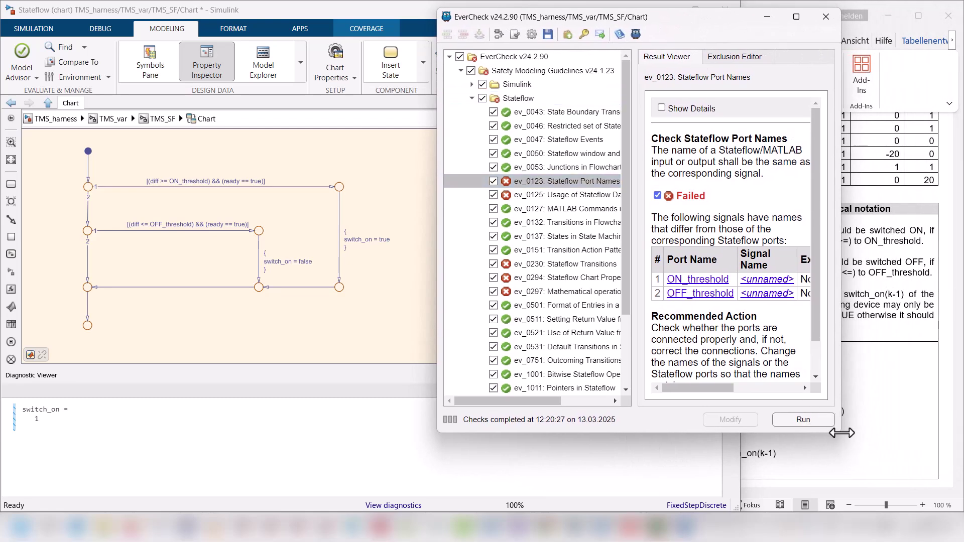
left_click_drag(840, 430, 928, 496)
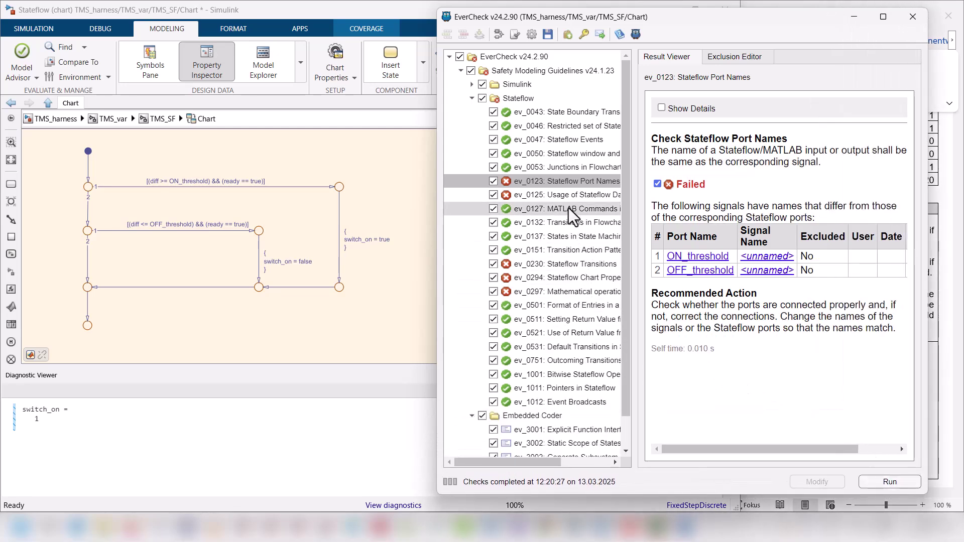
left_click_drag(695, 140, 768, 140)
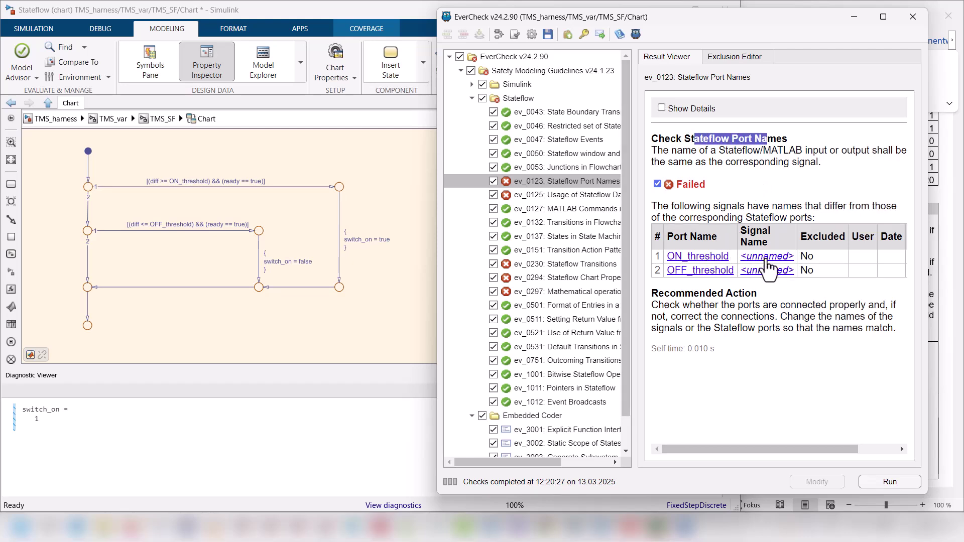
left_click(698, 256)
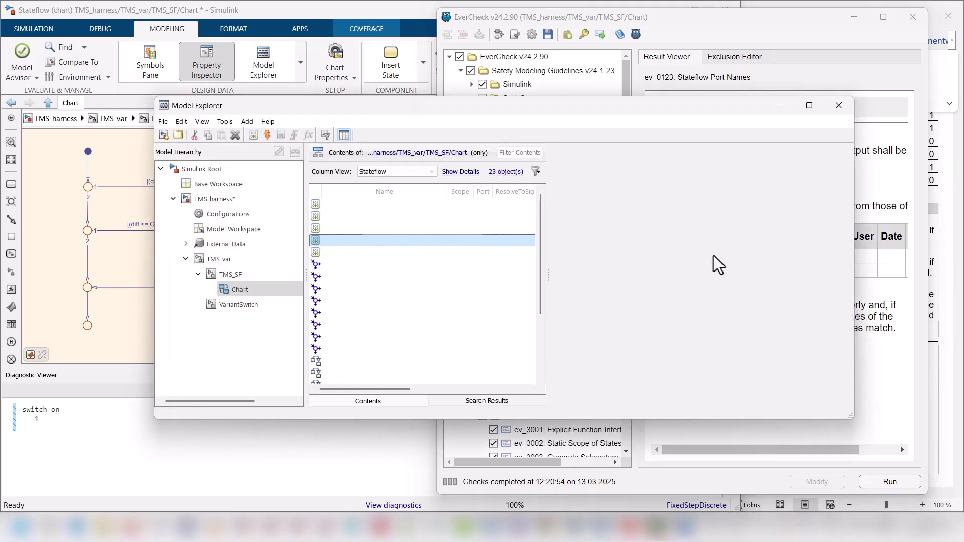
left_click(838, 106)
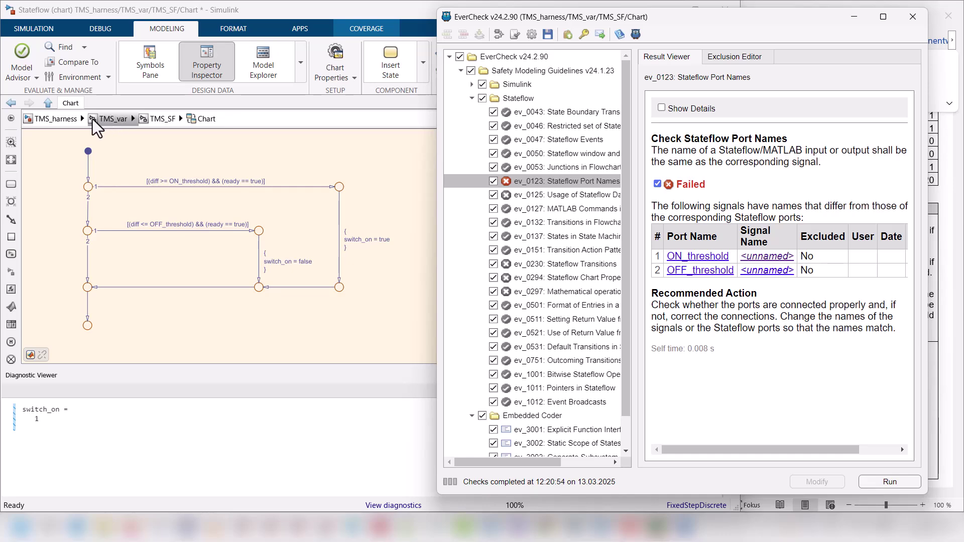
Step: Go up from the chart to TMS_harness and open the active TMS_SF variant, fitting its block diagram in view
left_click(109, 118)
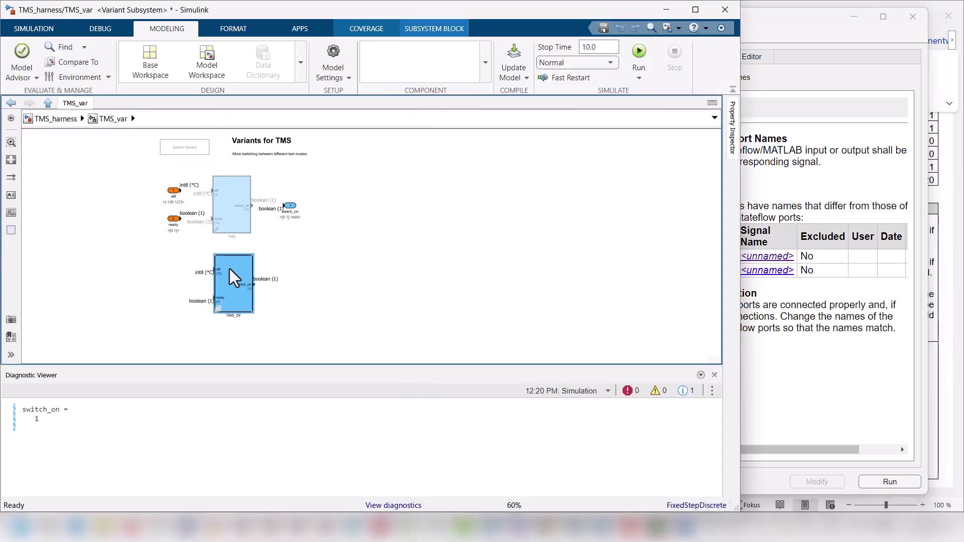
left_click(63, 119)
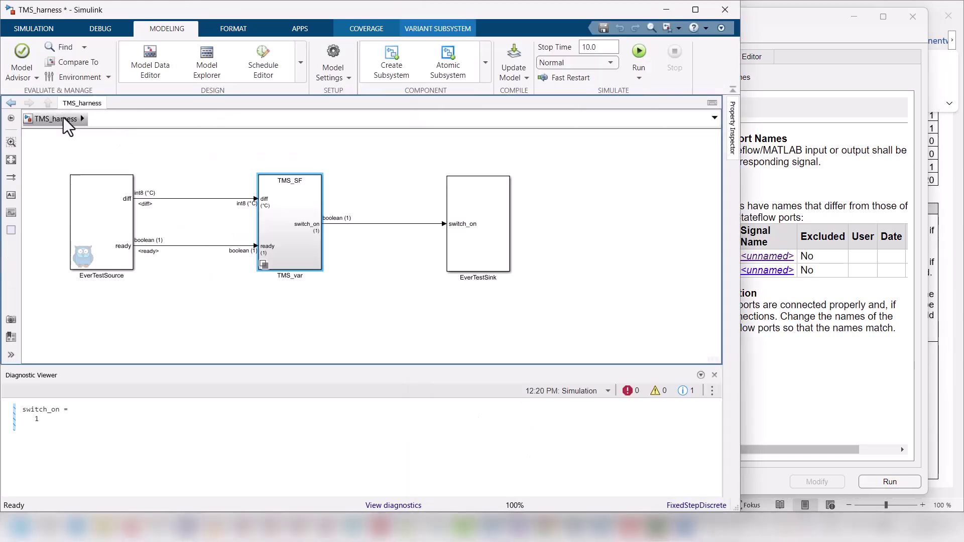
double_click(270, 230)
scroll(257, 229, "down", 2)
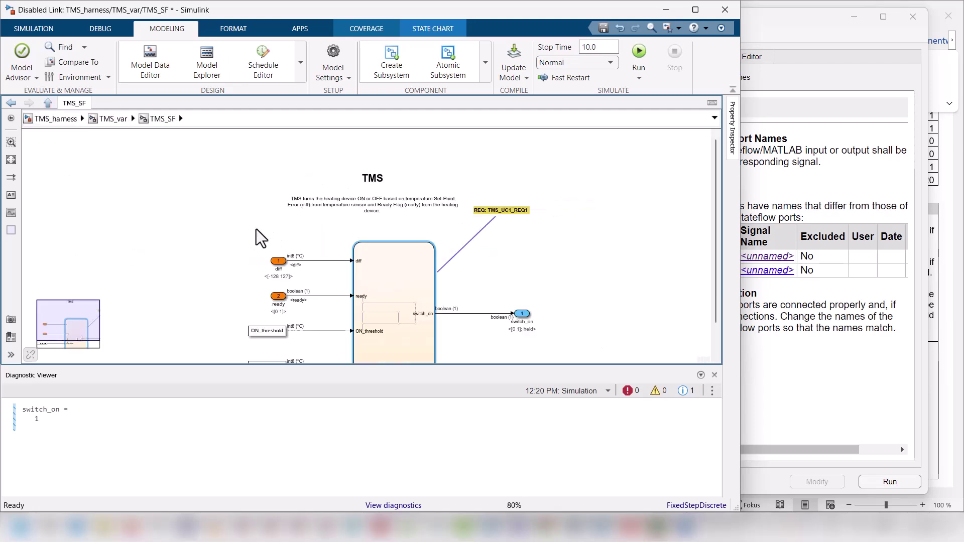
key("space")
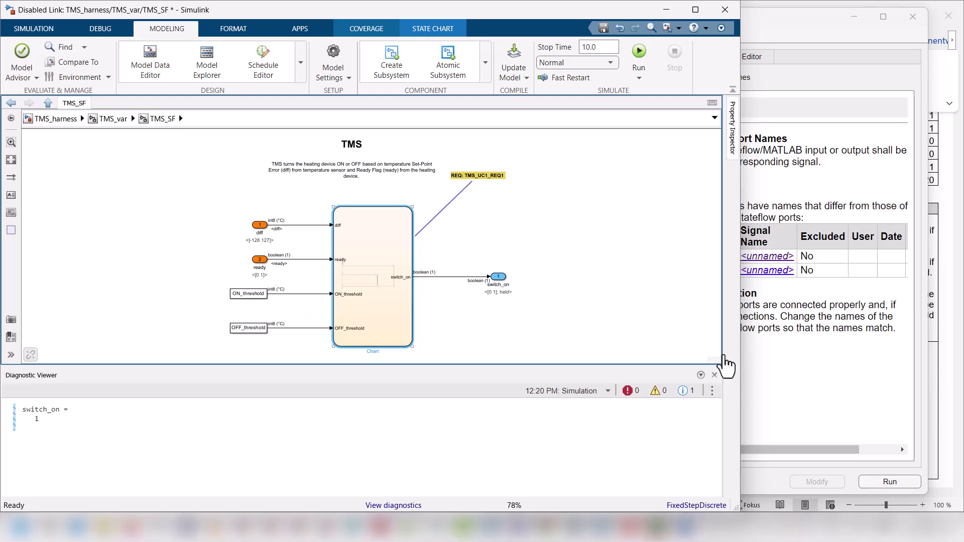
Step: Name the unnamed signals entering the chart ON_threshold and OFF_threshold to match their ports, and rerun check ev_0123 in EverCheck
left_click(824, 357)
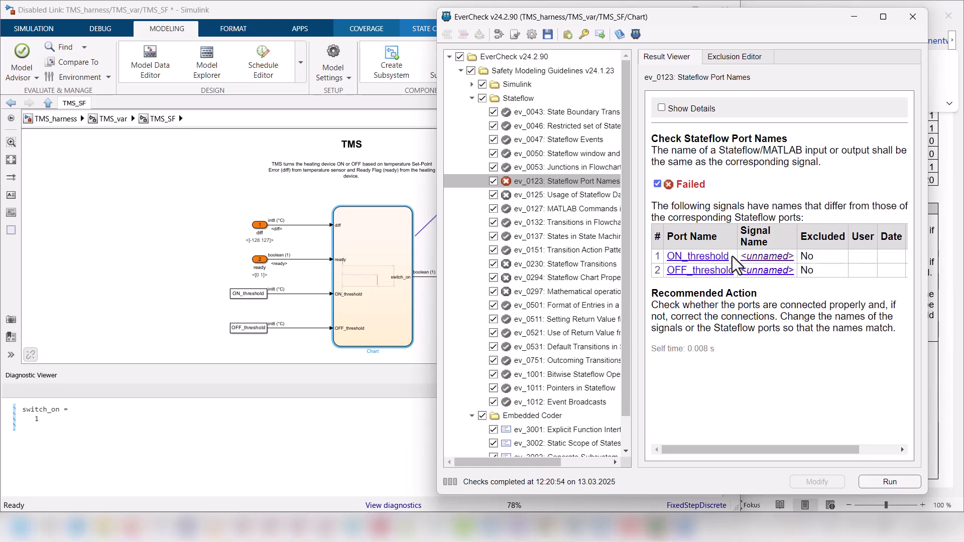
left_click_drag(731, 257, 666, 257)
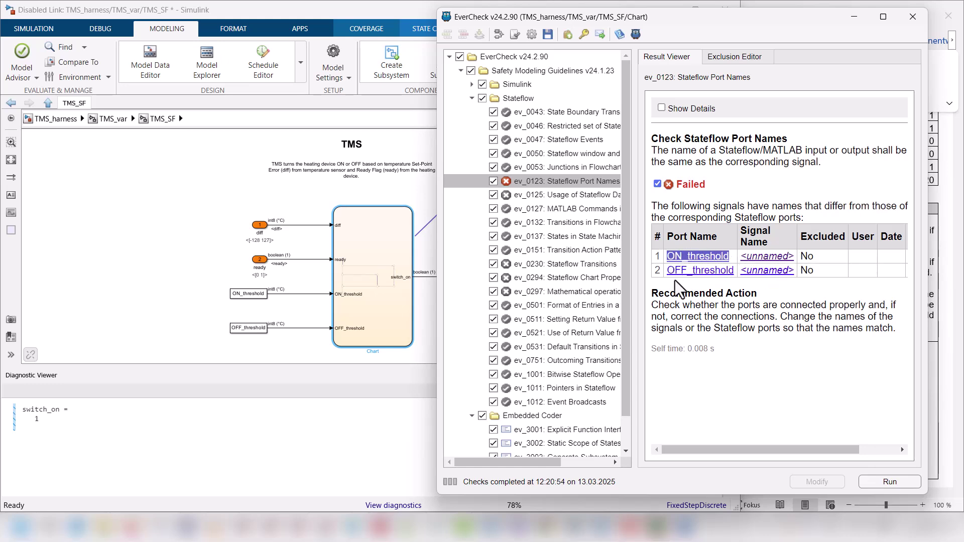
left_click(299, 293)
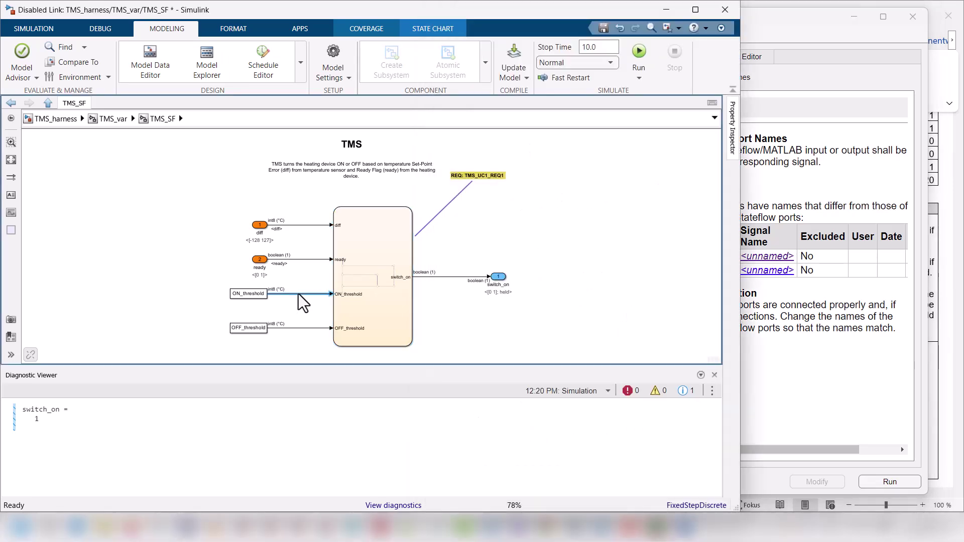
left_click(304, 329)
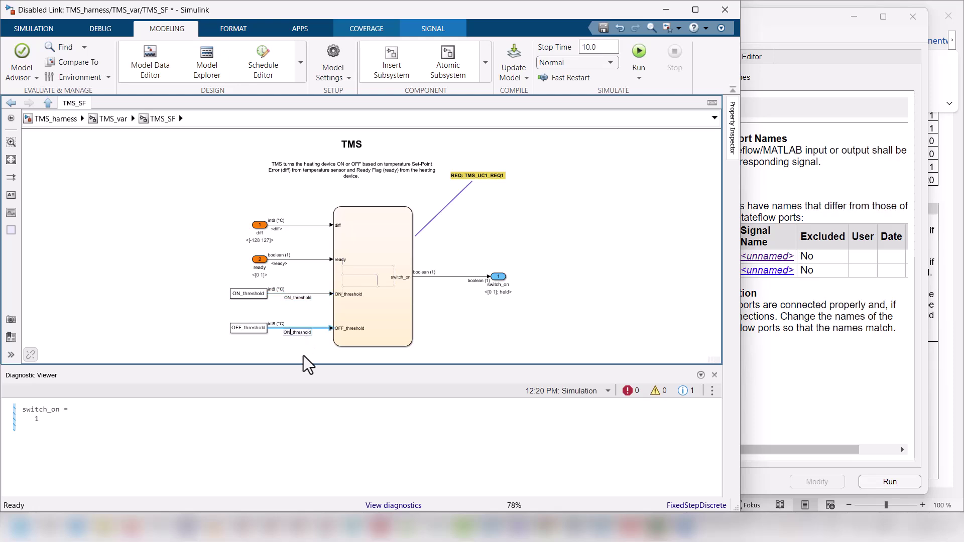
type("FF")
left_click(311, 357)
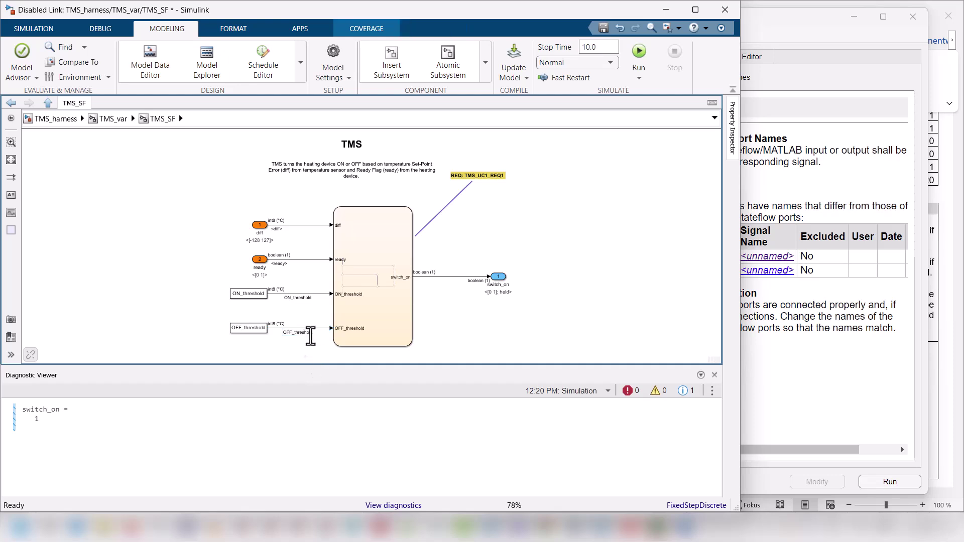
left_click(874, 446)
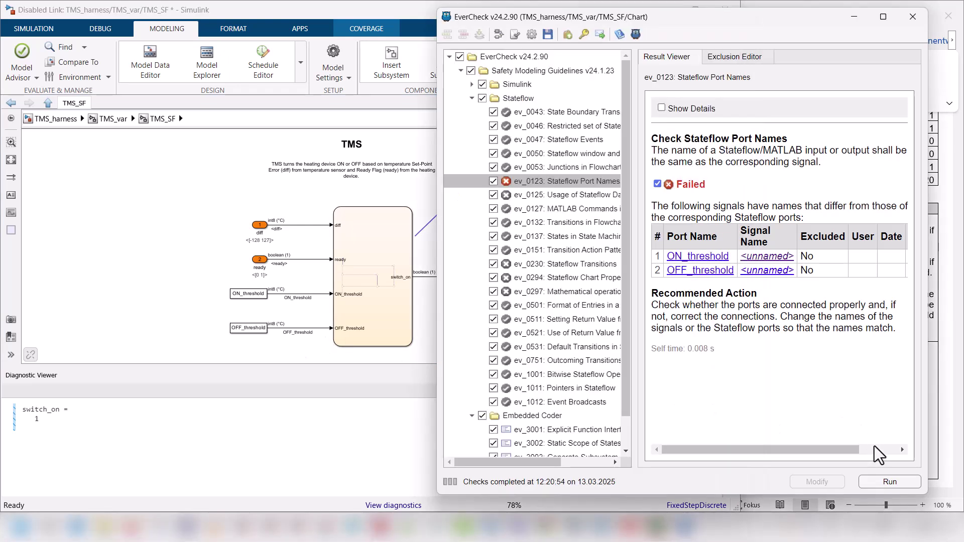
left_click(890, 481)
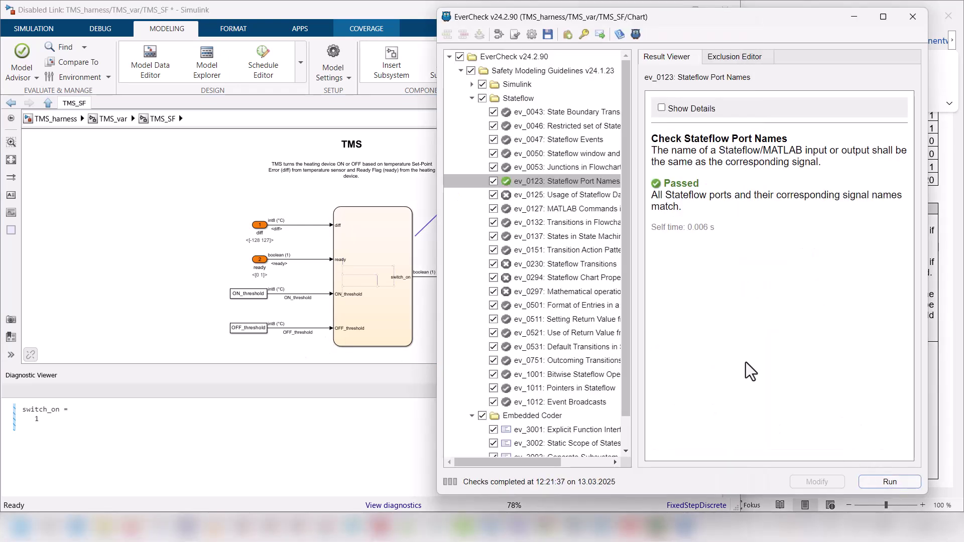
Step: Examine the ev_0125 Usage of Stateflow Data result, focusing on the explicit interface definition finding for diff
left_click(571, 195)
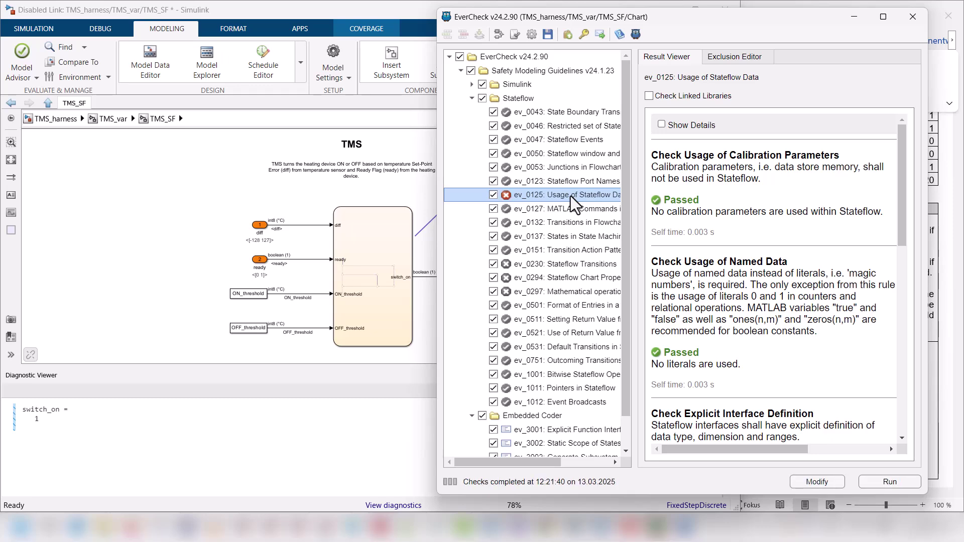
scroll(803, 246, "down", 5)
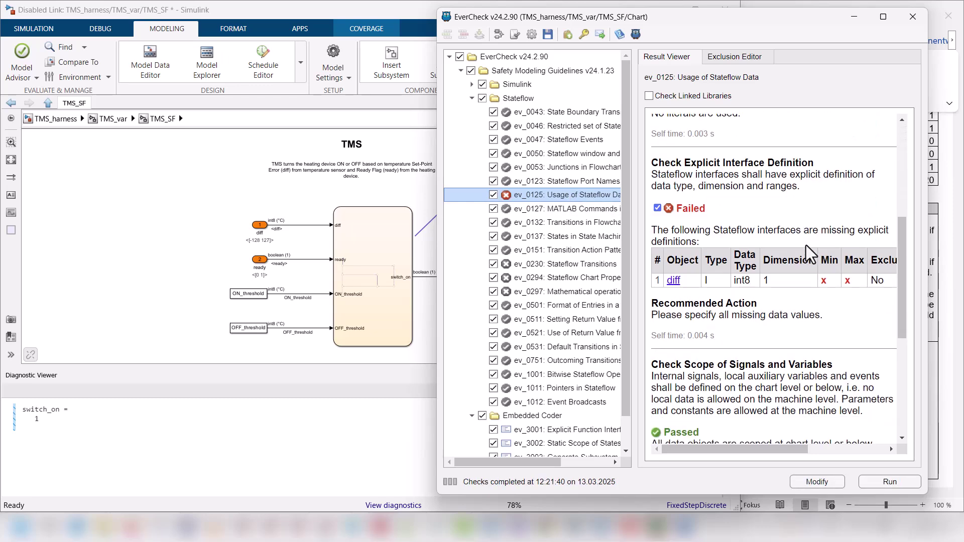
scroll(701, 251, "up", 2)
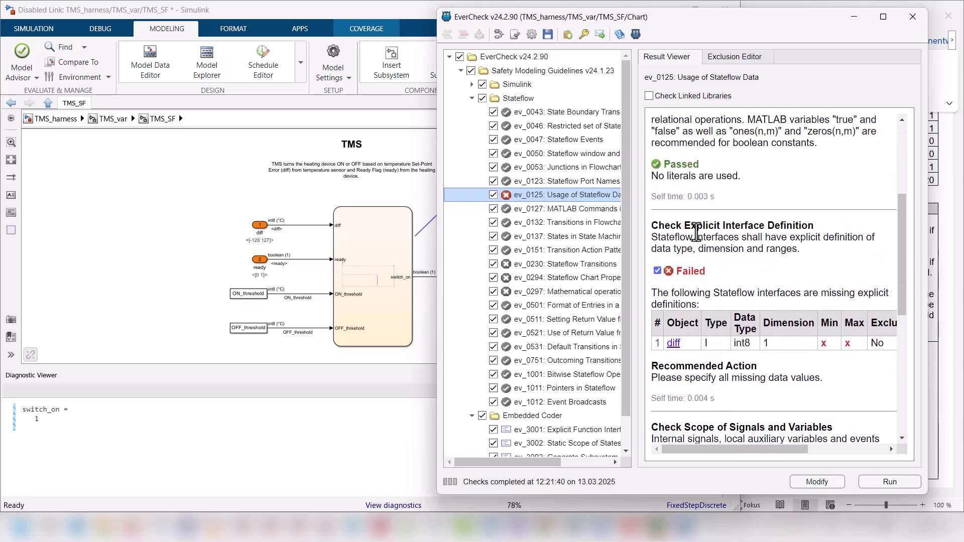
left_click_drag(696, 226, 798, 225)
scroll(775, 300, "down", 1)
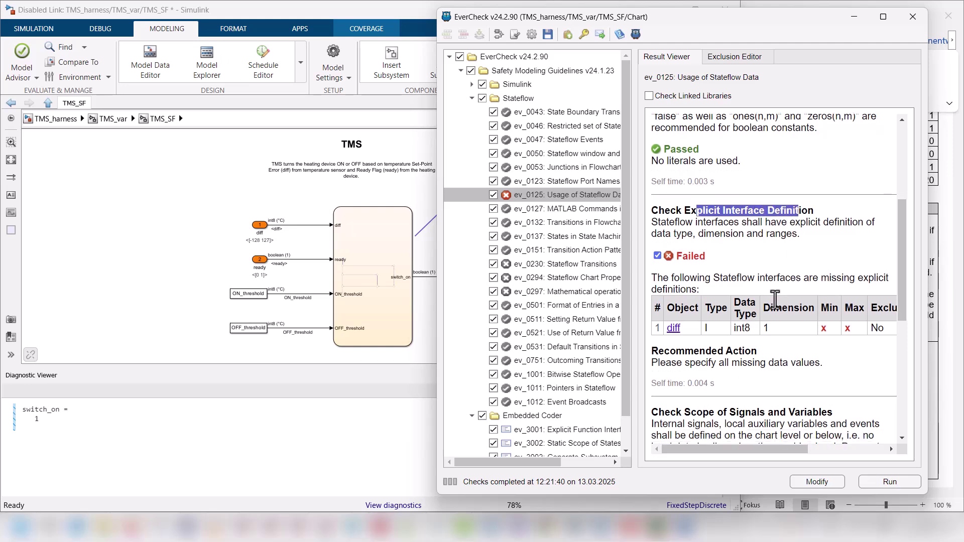
Step: Open the diff input flagged under Check Explicit Interface Definition and compare it with the limit ranges of switch_on and ready
scroll(775, 299, "down", 1)
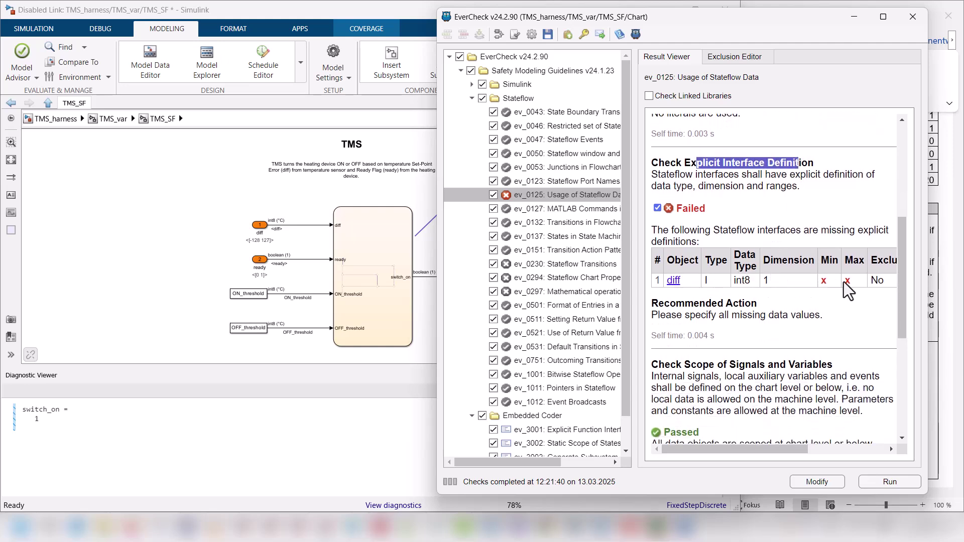
scroll(802, 383, "down", 2)
scroll(802, 382, "up", 2)
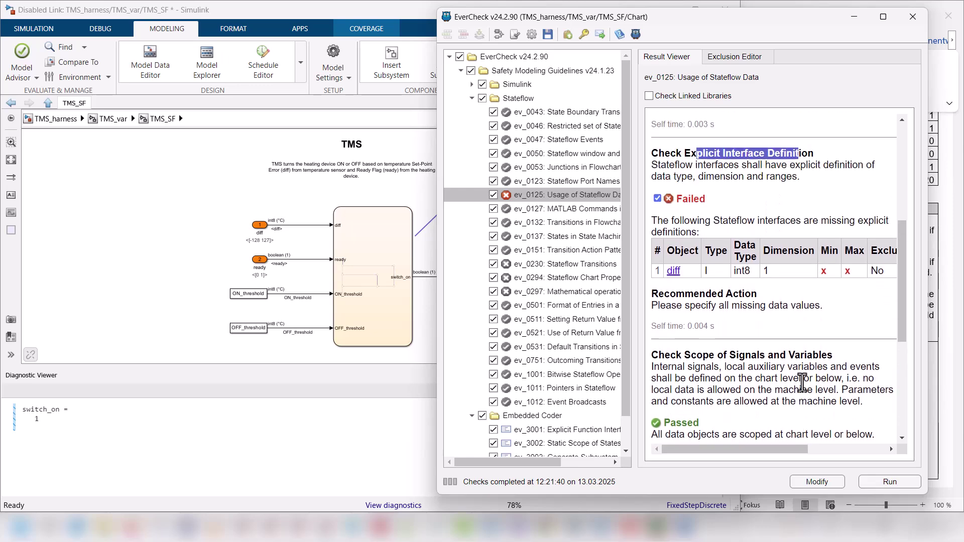
scroll(802, 383, "up", 1)
left_click(673, 280)
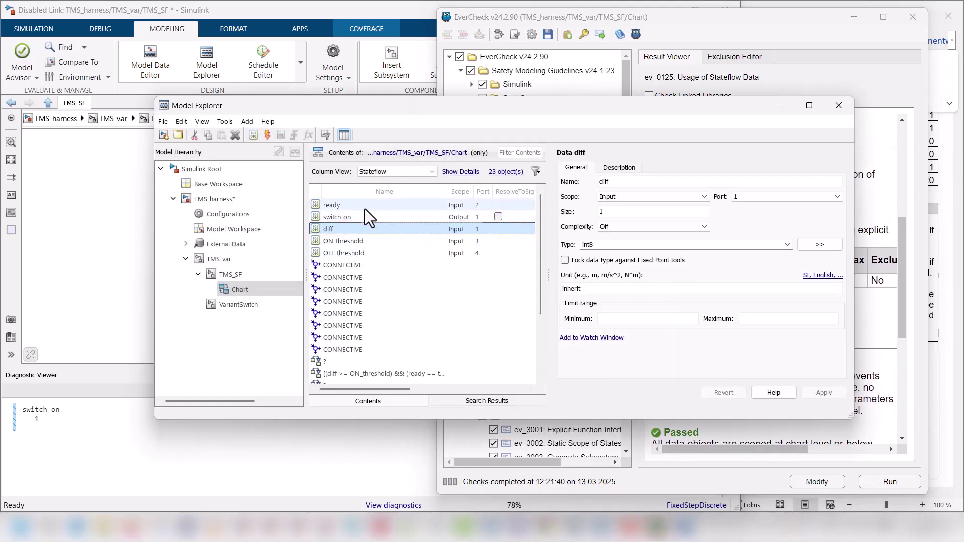
left_click(337, 217)
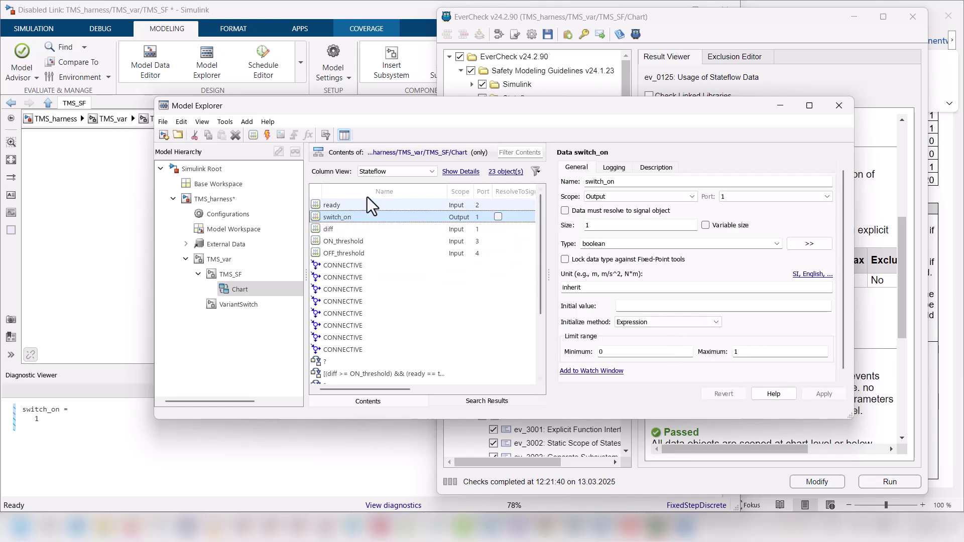
left_click(342, 203)
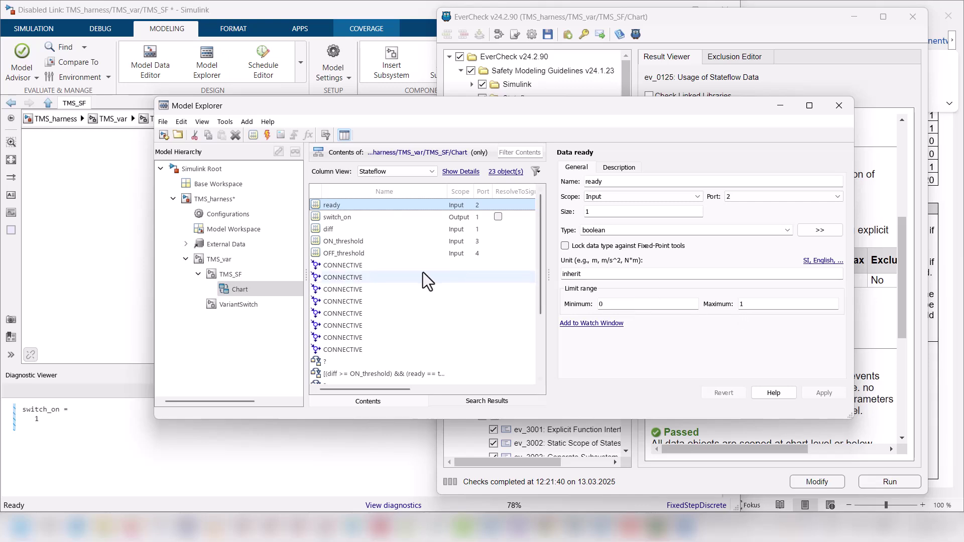
Step: Set the limit range of diff to minimum -128 and maximum 127, apply it, and rerun the ev_0125 check
left_click(342, 227)
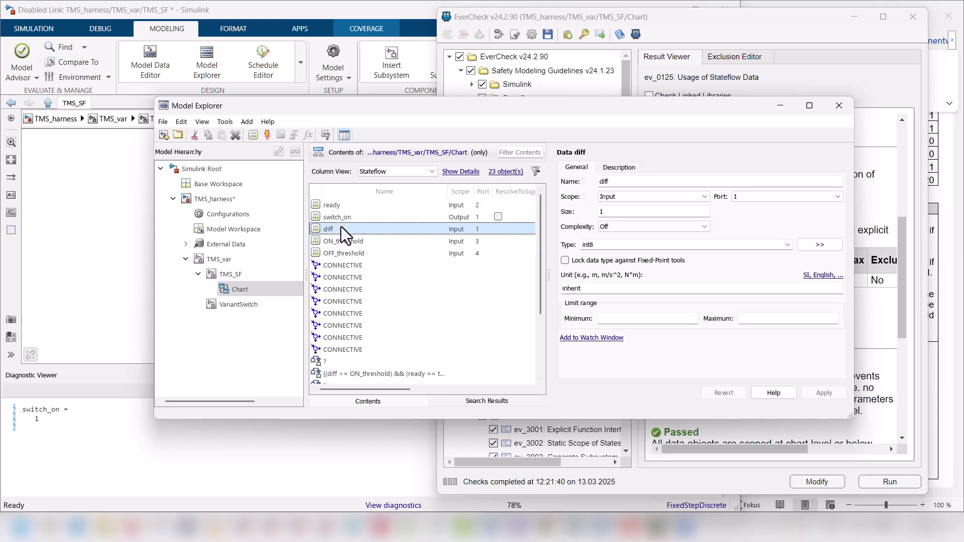
left_click(642, 322)
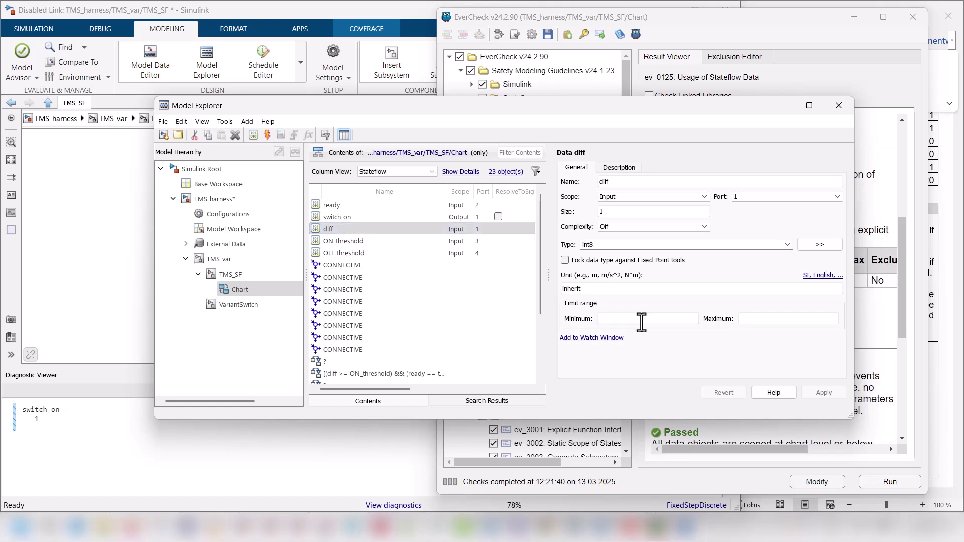
type("-128")
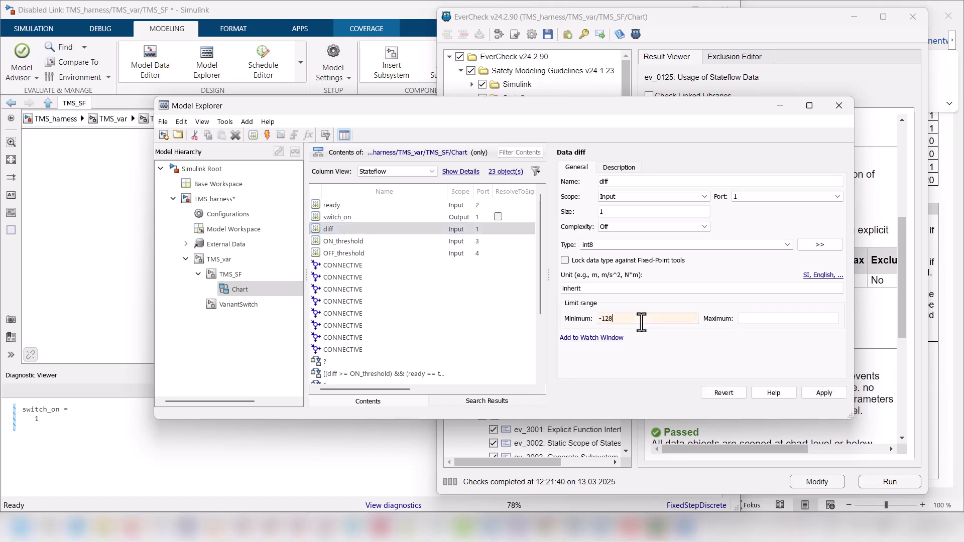
left_click(758, 319)
type("127")
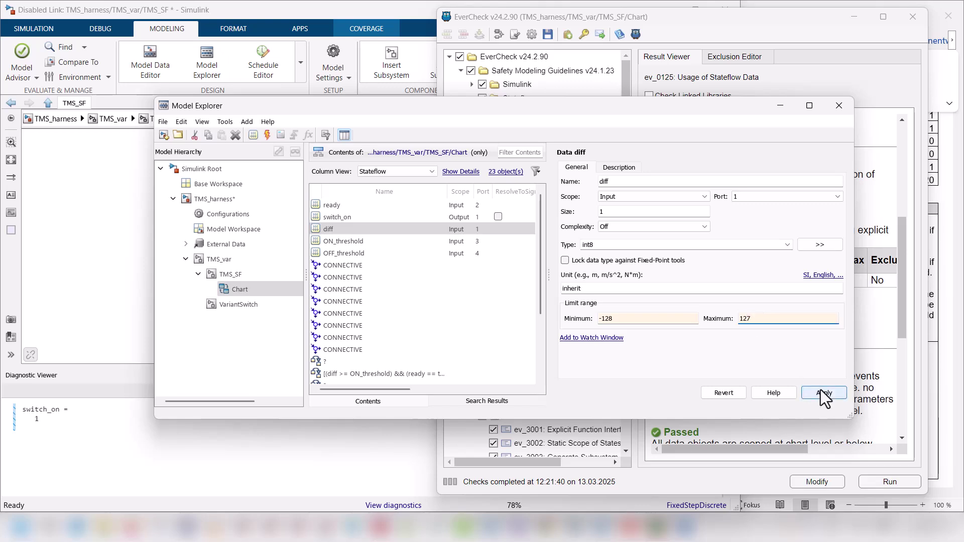
left_click(824, 393)
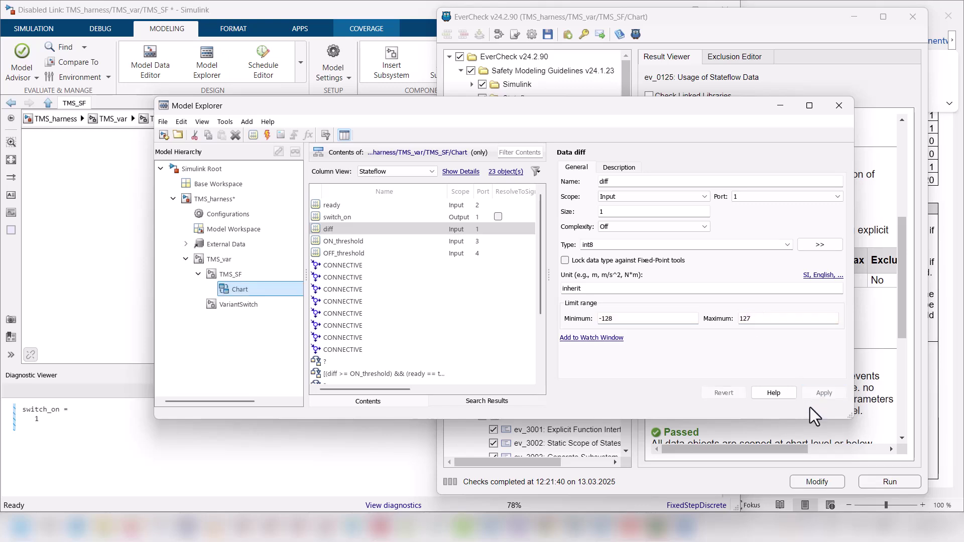
left_click(865, 434)
left_click(887, 481)
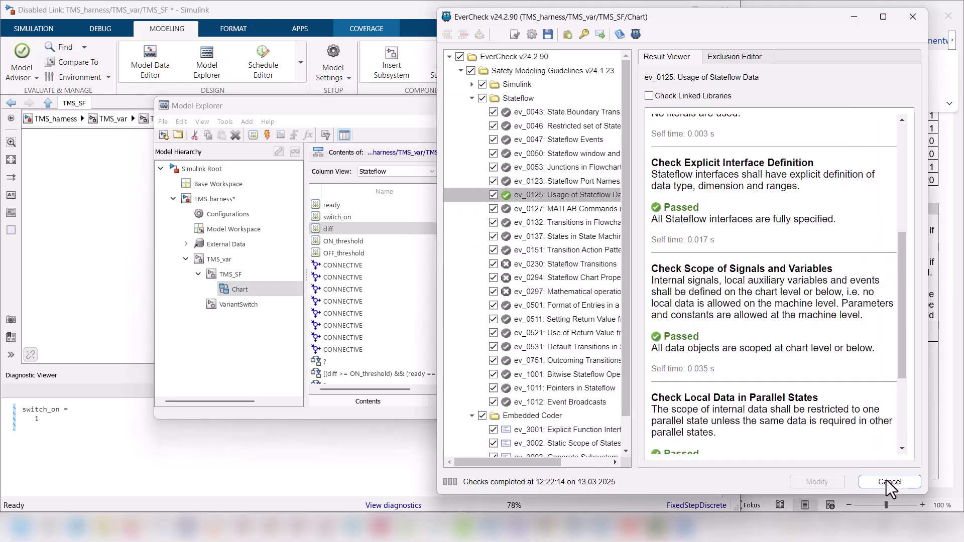
Step: Run the ev_0230 Stateflow Transitions check and open the Stateflow chart inside TMS_SF
left_click(545, 261)
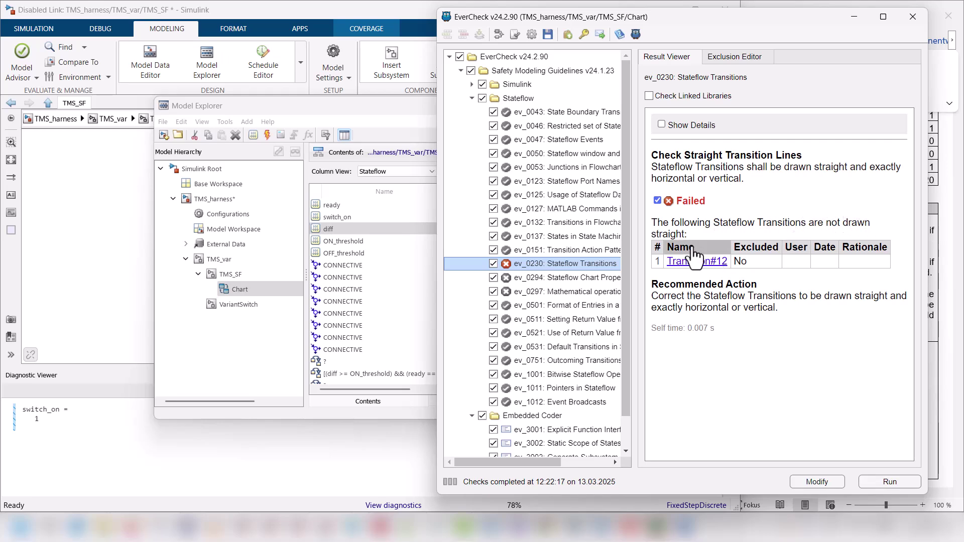
left_click(133, 243)
left_click(383, 273)
double_click(383, 274)
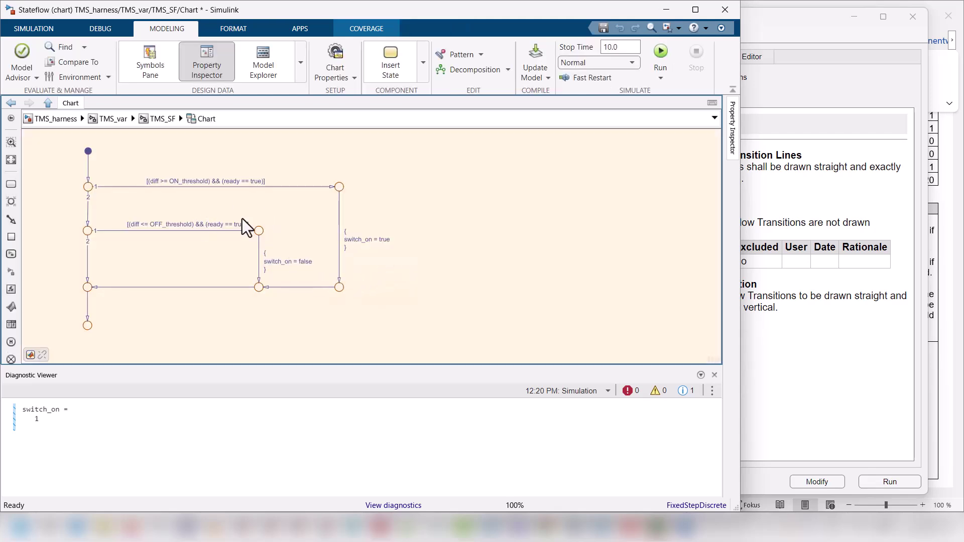
left_click(829, 381)
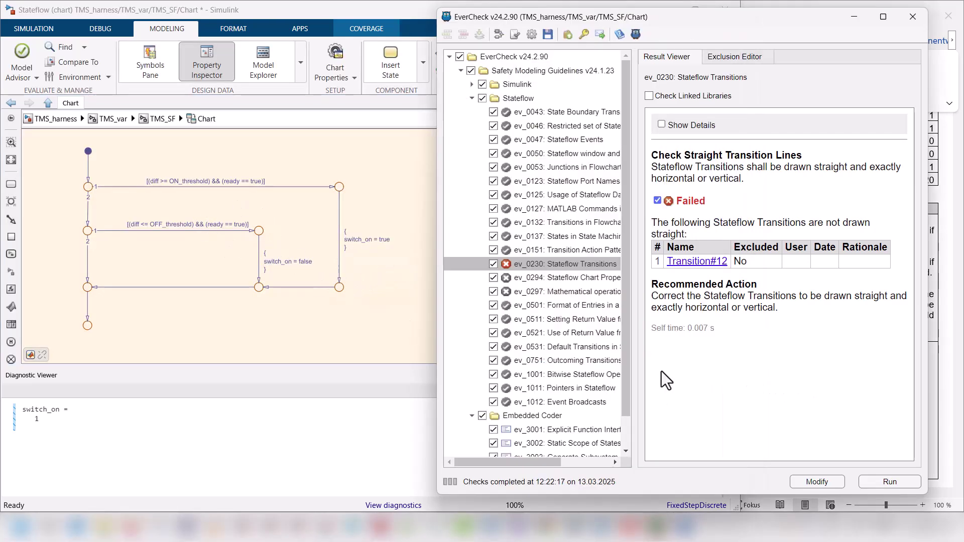
Step: Skew the switch_on = false transition by moving its lower junction sideways toward the main vertical flow, and rerun the ev_0230 check
left_click(252, 287)
left_click_drag(252, 287, 230, 287)
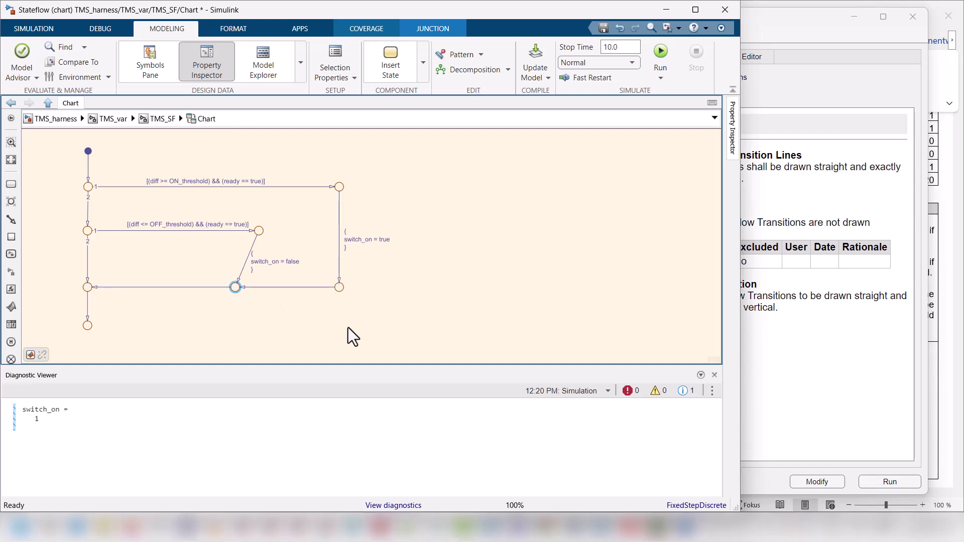
left_click(884, 452)
left_click(890, 482)
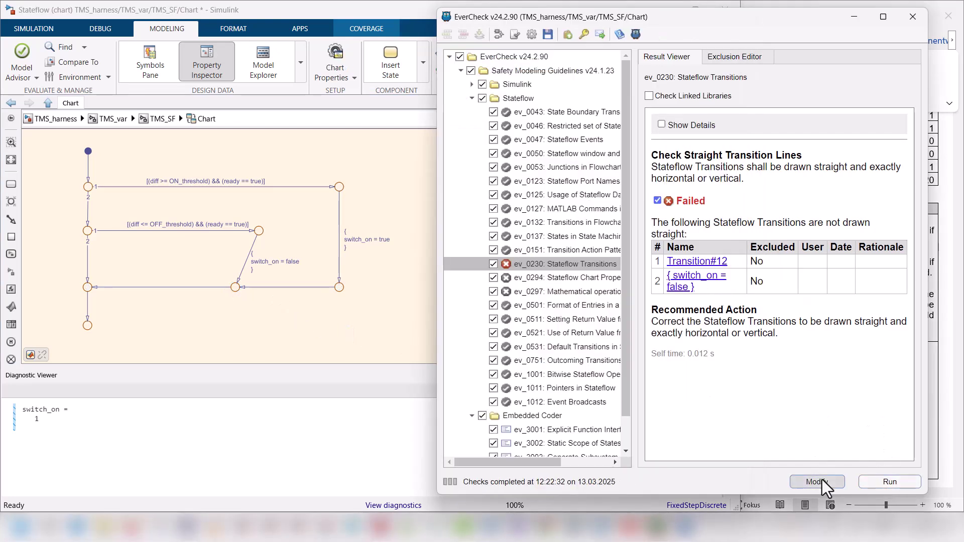
Step: Apply EverCheck's automatic modification to straighten the switch_on = false transition and rerun the ev_0230 check
left_click(821, 480)
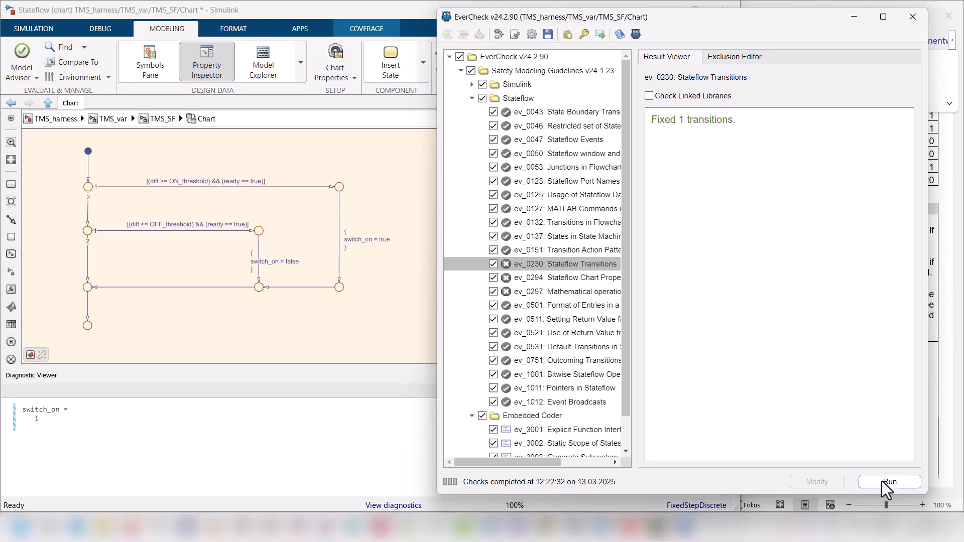
left_click(883, 483)
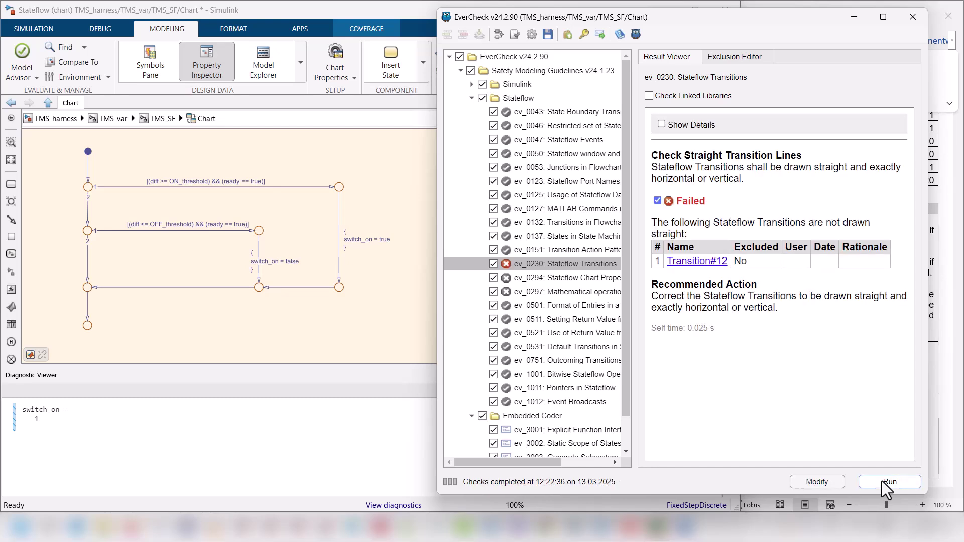
Step: Locate the flagged Transition#12, move its source junction slightly up and into vertical line with the junction below, and rerun the ev_0230 check
left_click(704, 265)
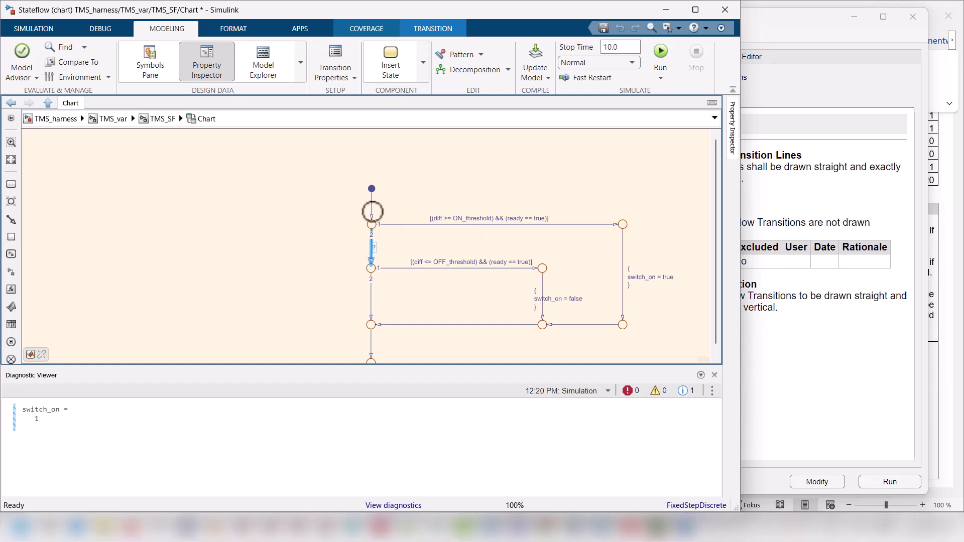
left_click_drag(372, 222, 370, 212)
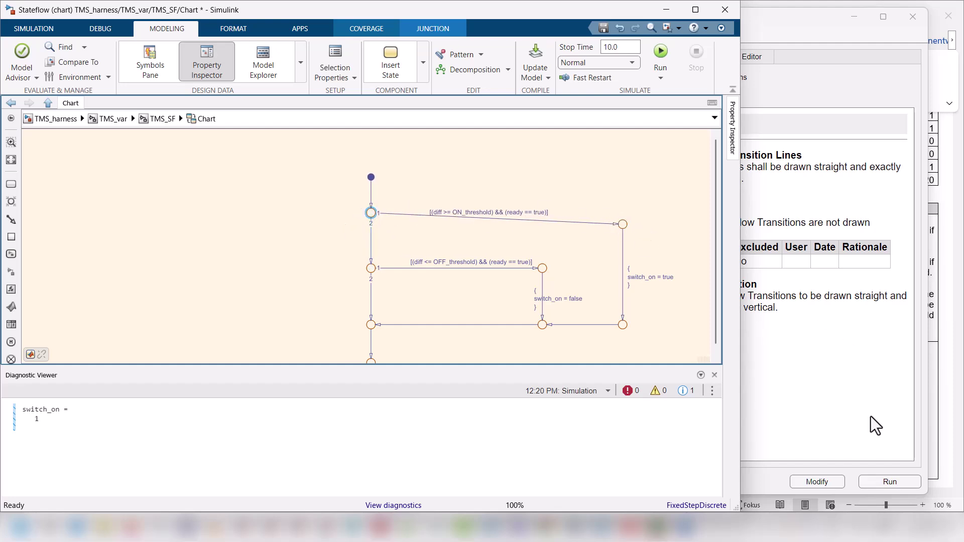
left_click(890, 483)
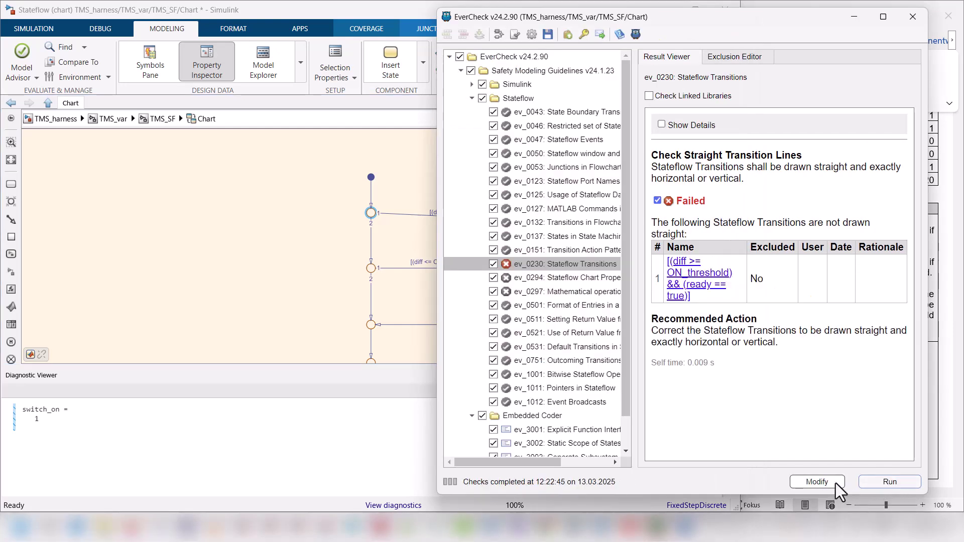
Step: Automatically straighten the slanted diff >= ON_threshold transition and check the transition lines again
left_click(836, 483)
left_click(896, 481)
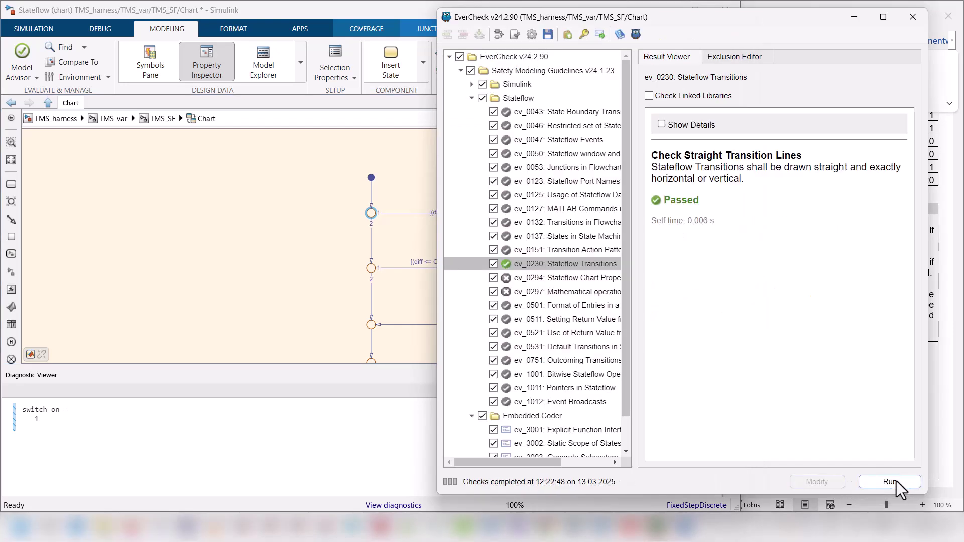
Step: Move the ON_threshold and OFF_threshold condition labels above their horizontal transitions, near the start of each line
left_click(297, 291)
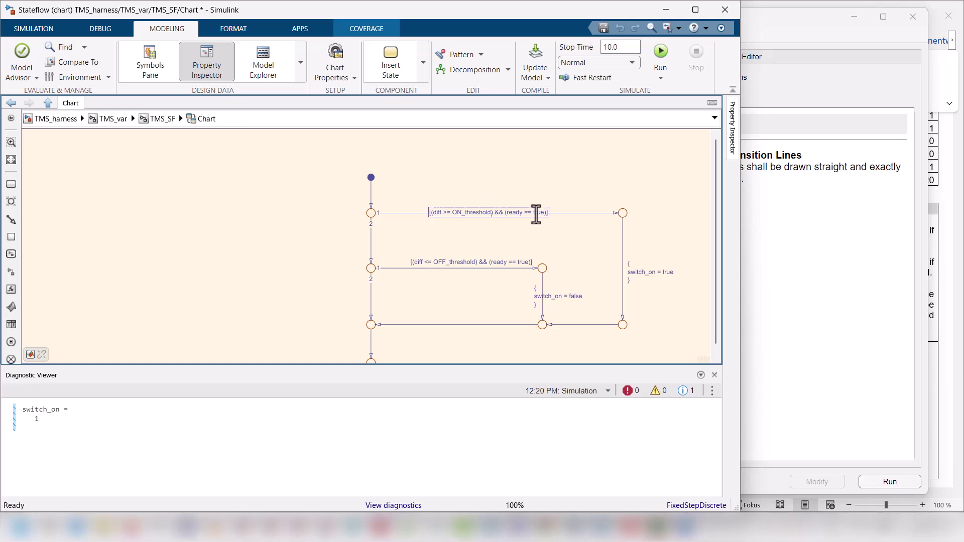
left_click_drag(536, 213, 490, 204)
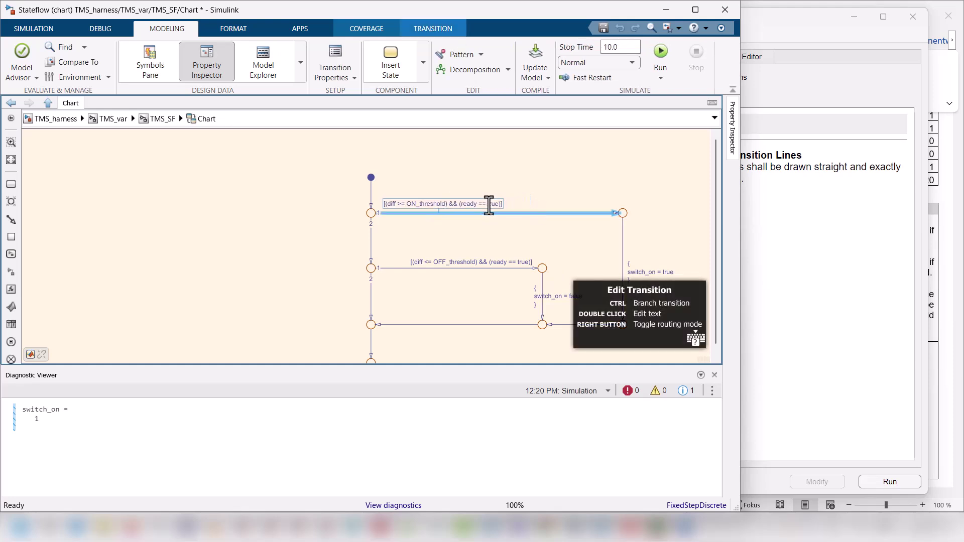
left_click_drag(490, 261, 458, 254)
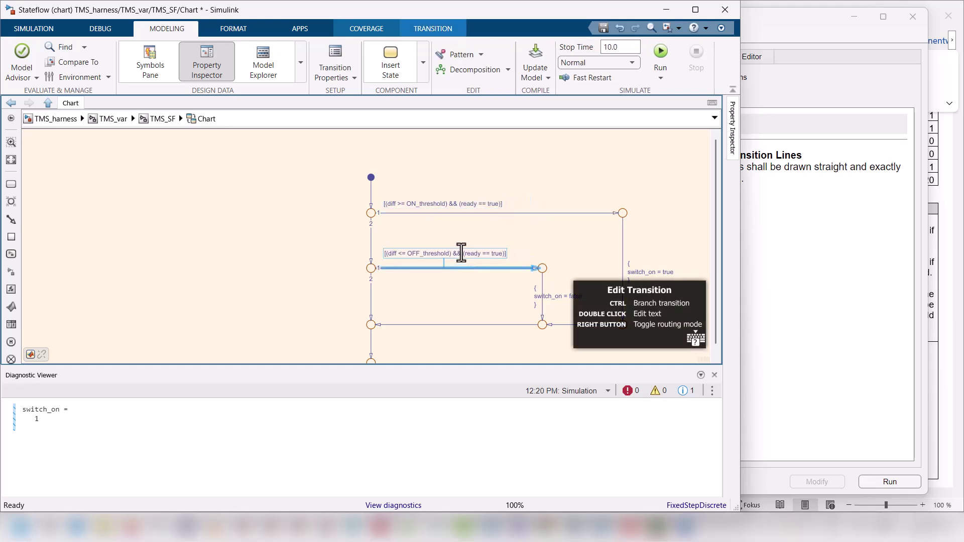
left_click(565, 299)
left_click(888, 315)
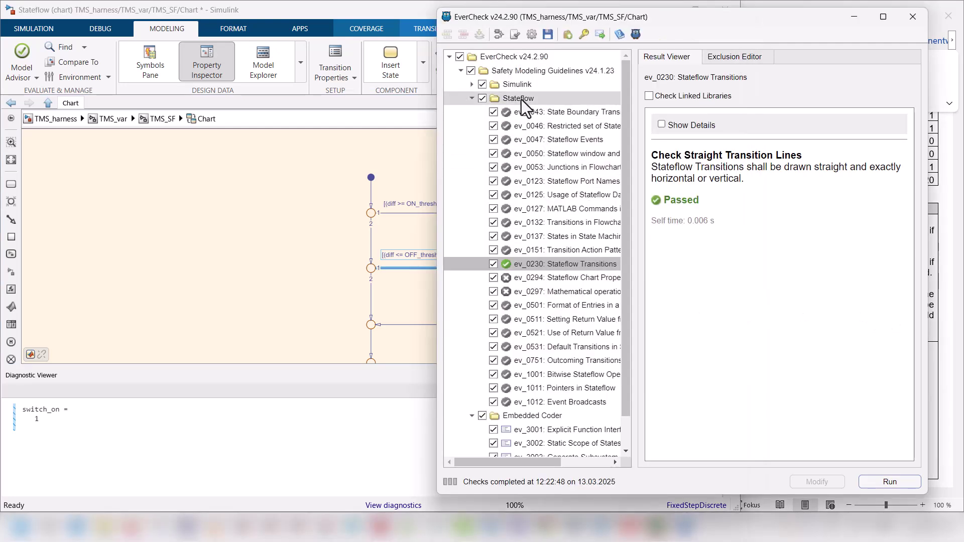
Step: Run the ev_0294 Stateflow Chart Properties check on the chart
left_click(564, 278)
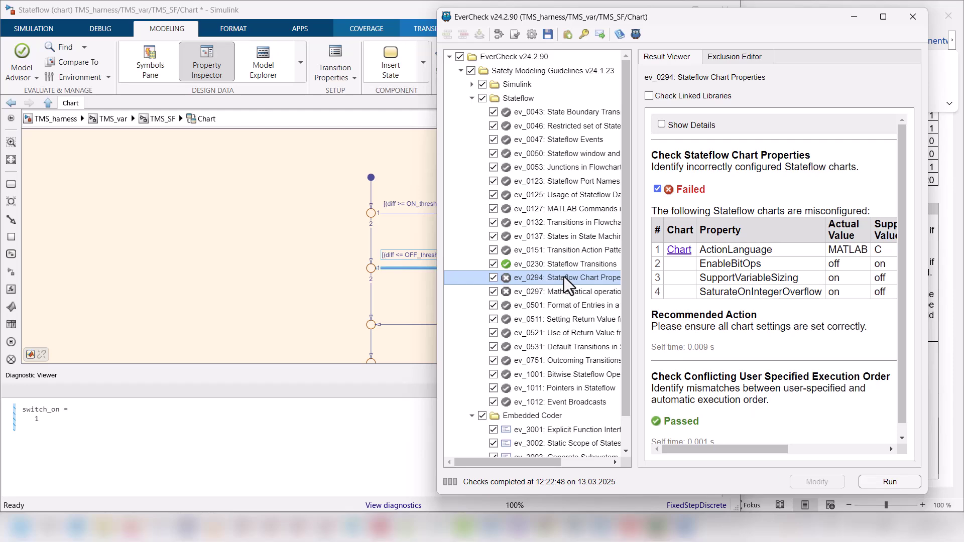
left_click(882, 483)
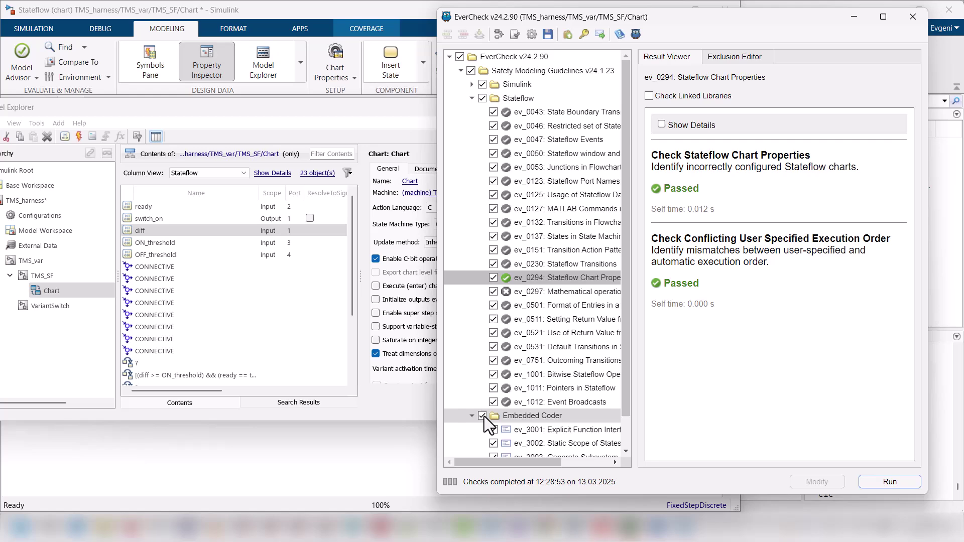
Step: Review the chart's general properties in the Model Explorer, close it, and save the model
left_click(423, 405)
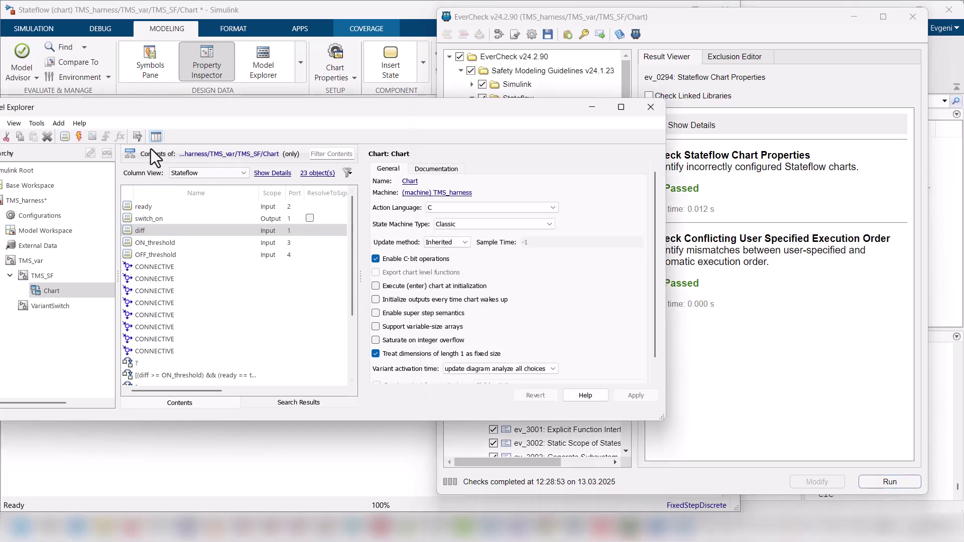
left_click(652, 107)
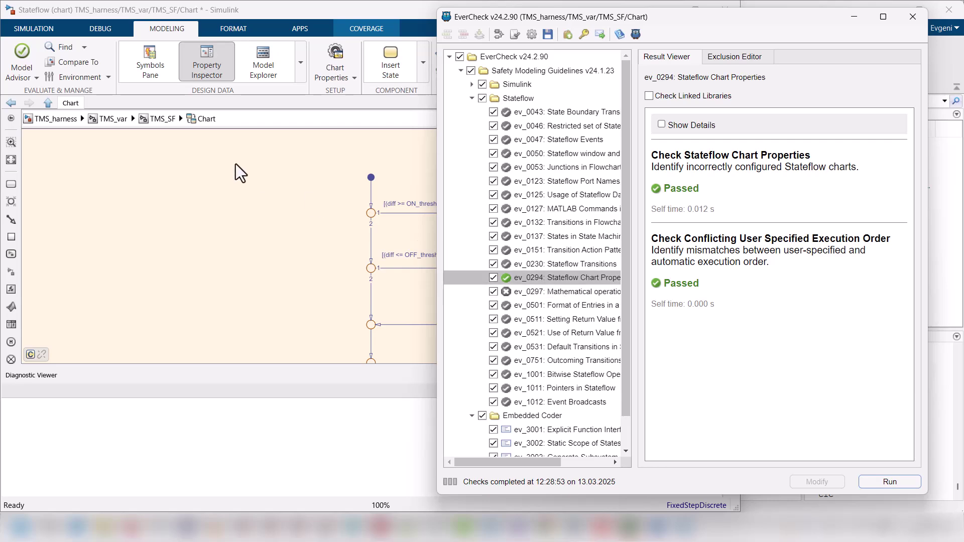
left_click(222, 170)
key("ctrl+s")
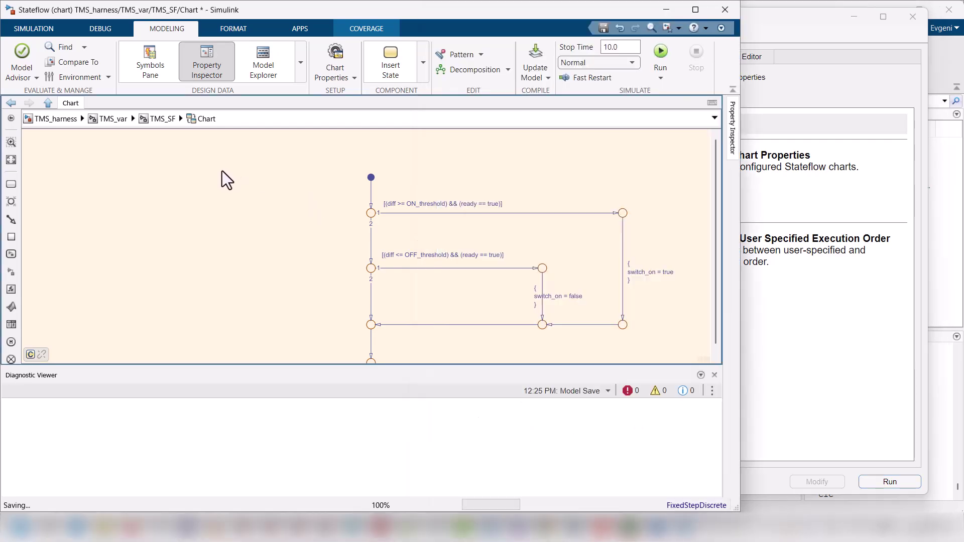
Step: Run the ev_0297 Mathematical operations in Stateflow check, followed by all checks in the Stateflow group
left_click(779, 333)
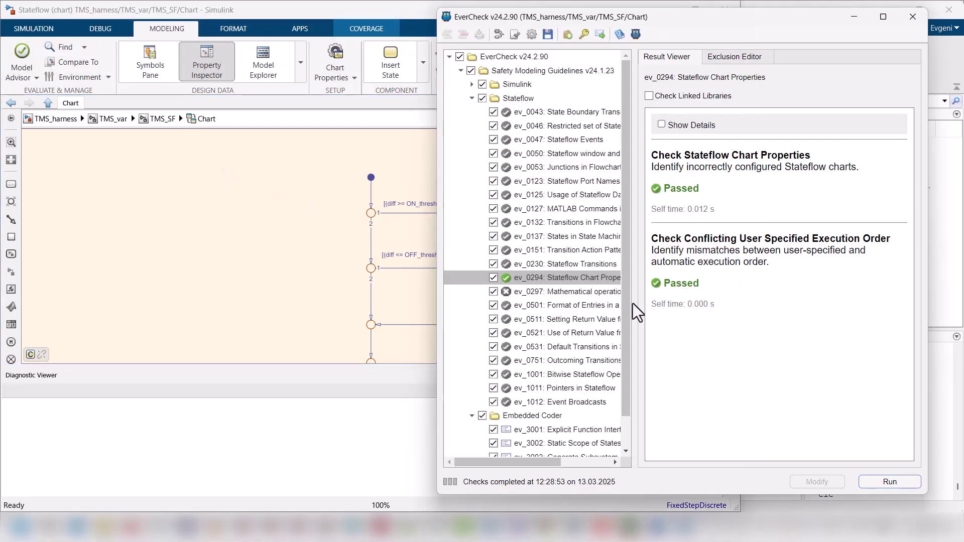
left_click(544, 290)
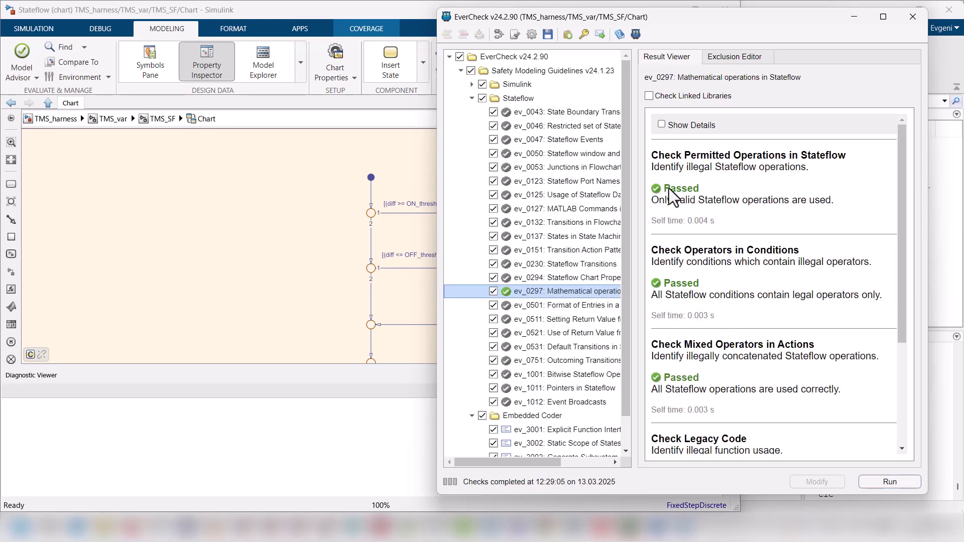
left_click(523, 101)
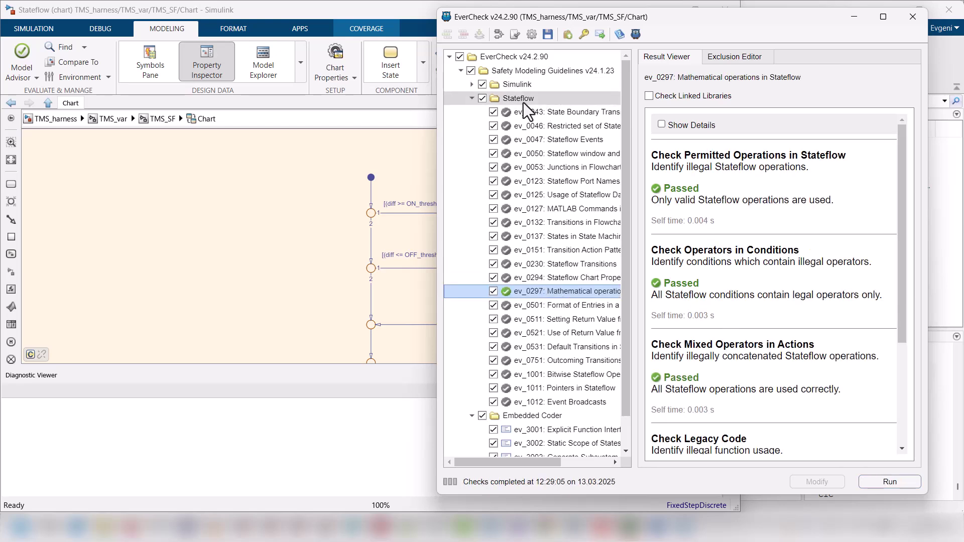
left_click(890, 482)
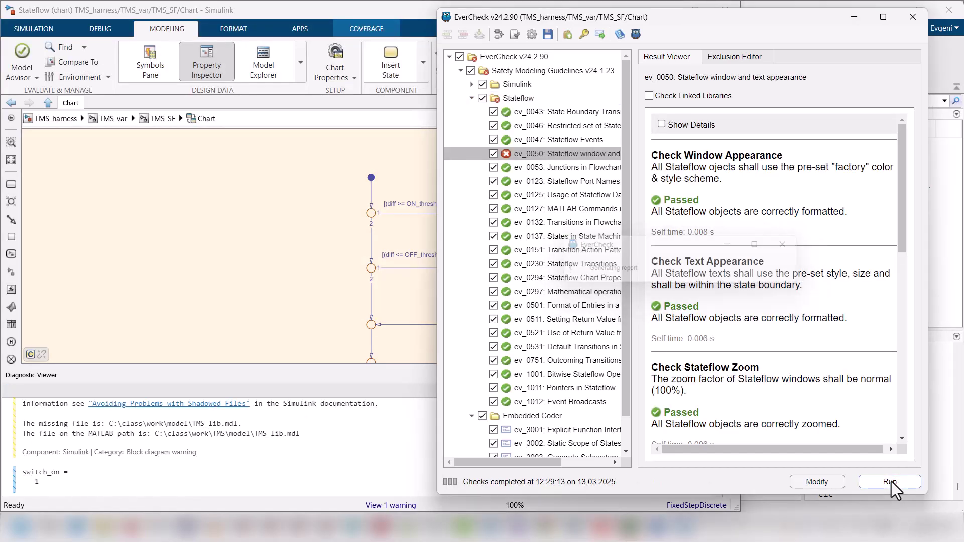
Step: Review the ev_0050 transition label violations in the results and fit the whole chart in the editor view
left_click(566, 139)
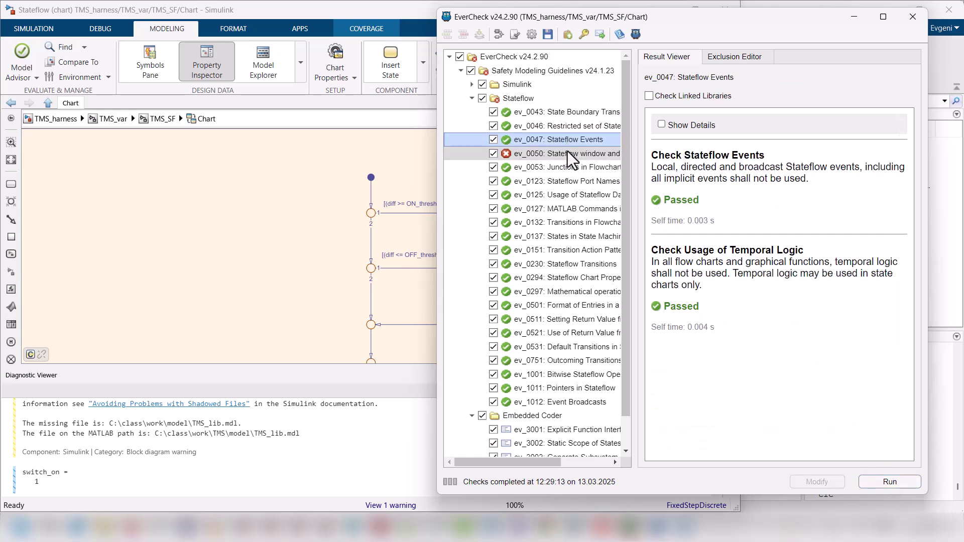
left_click(568, 153)
scroll(767, 257, "down", 5)
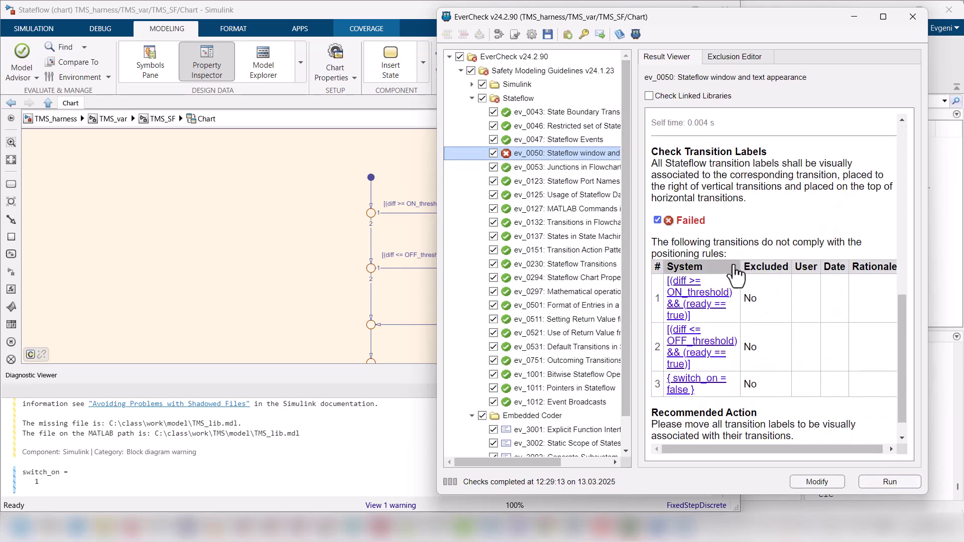
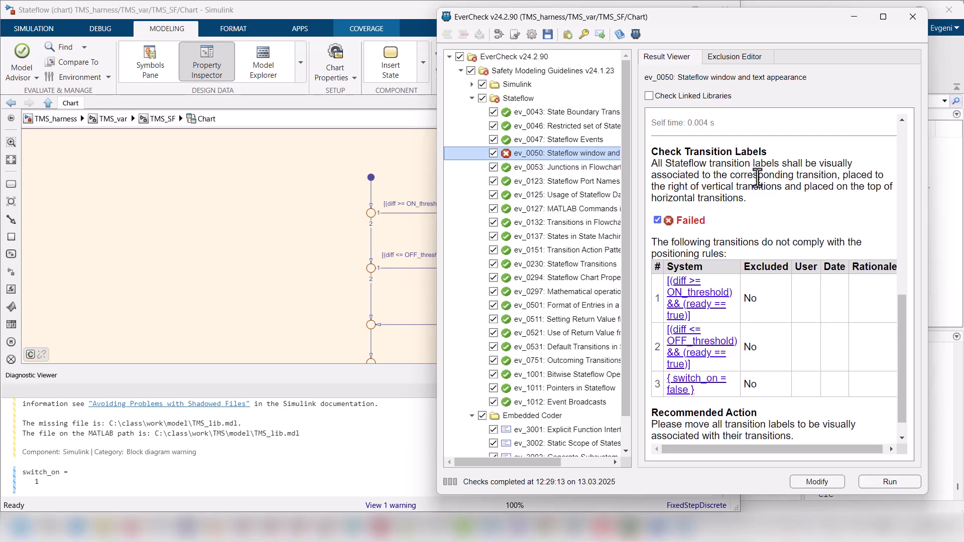
left_click(296, 186)
key("space")
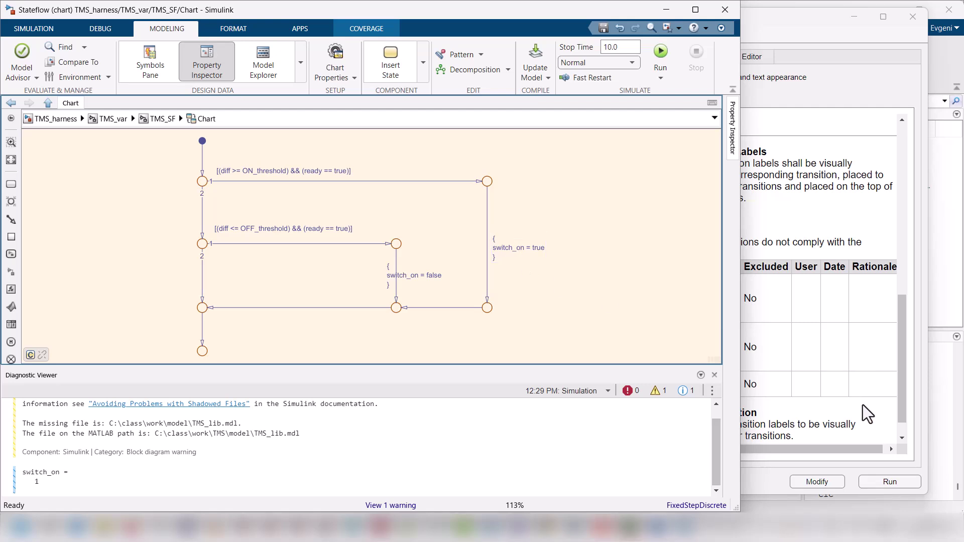
Step: Apply the automatic fix for ev_0050 Stateflow window and text appearance and rerun the check, repeating both for the chart's zoom factor
left_click(870, 435)
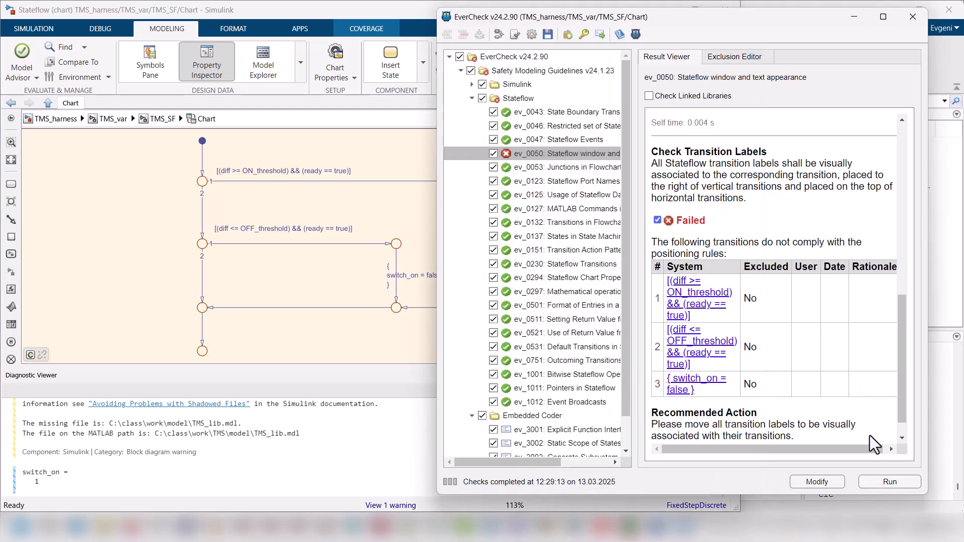
left_click(822, 483)
left_click(902, 486)
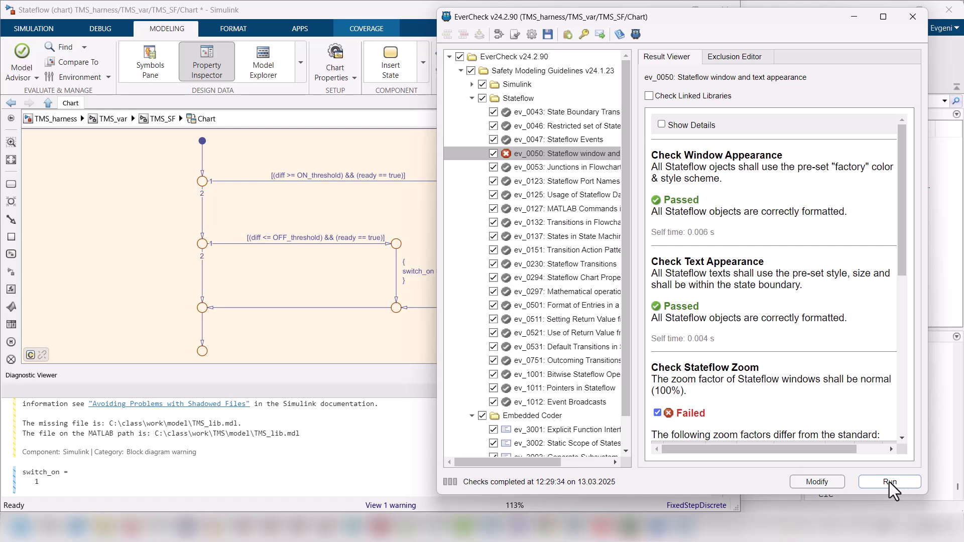
left_click(838, 483)
left_click(884, 483)
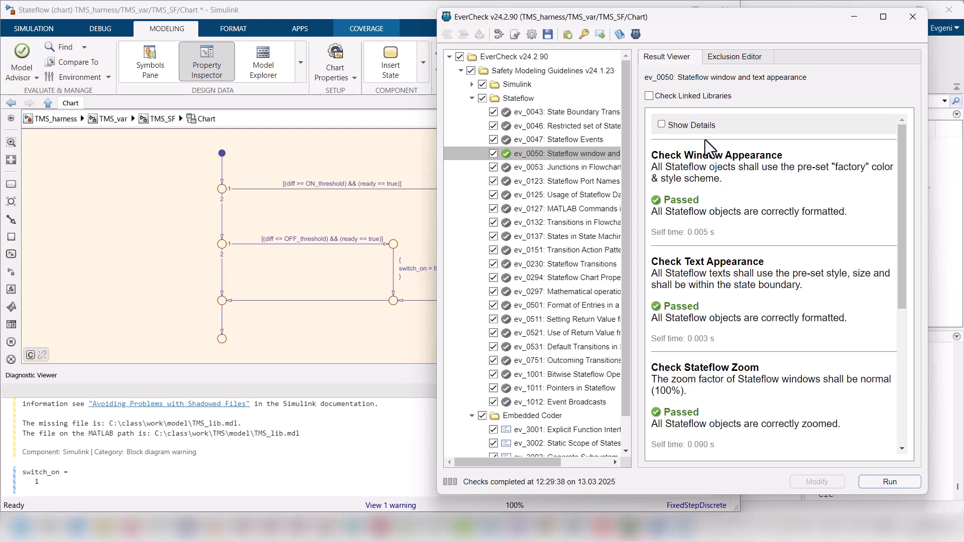
Step: Run all selected checks in the Stateflow group and inspect the harness revision and model version entries in the summary
right_click(517, 98)
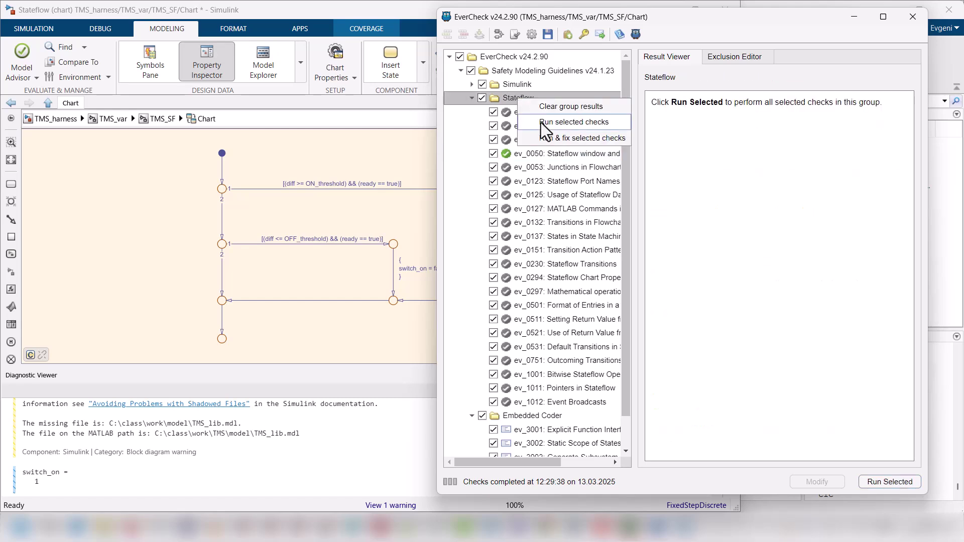
left_click(541, 123)
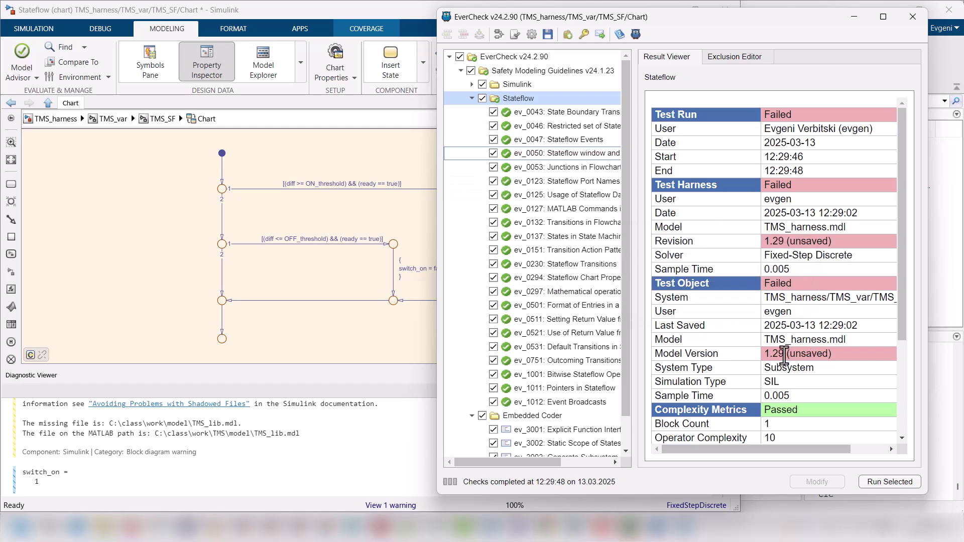
left_click_drag(784, 354, 822, 368)
scroll(817, 371, "down", 3)
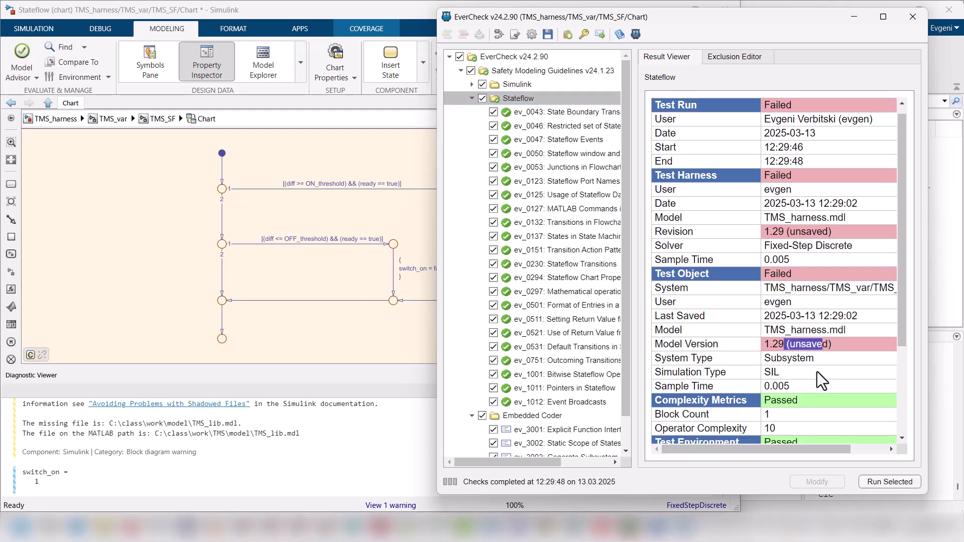
scroll(818, 371, "up", 3)
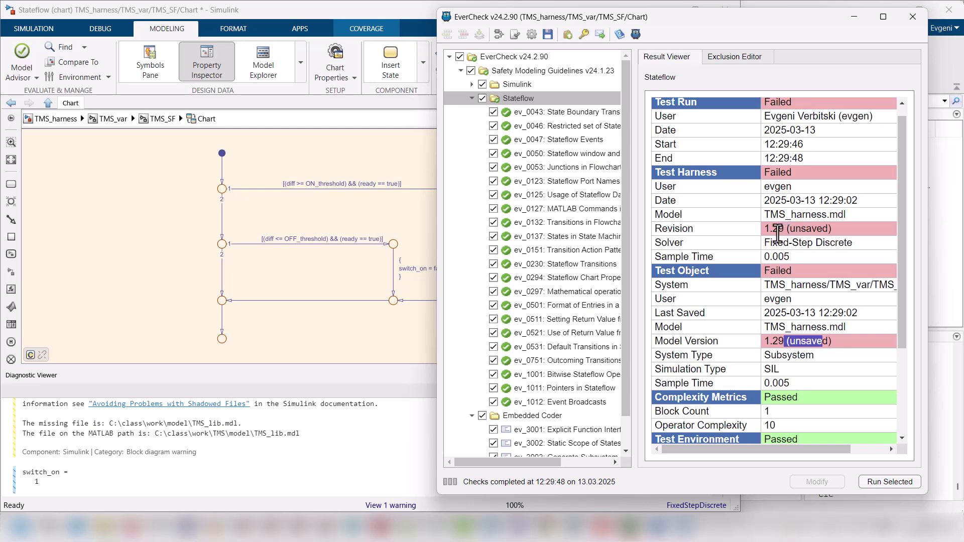
left_click_drag(778, 233, 814, 232)
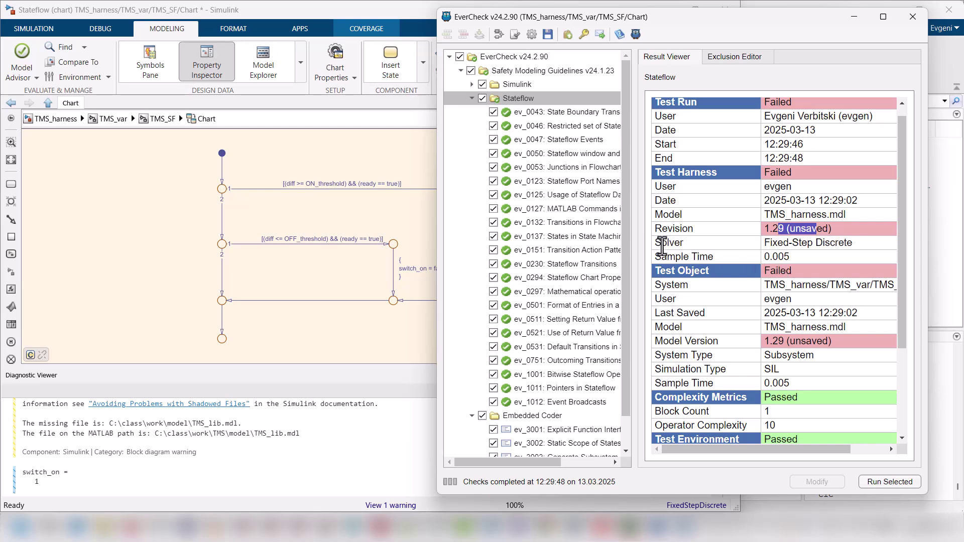
Step: Push the TMS_SF block in the TMS_var variant subsystem to its library, and close the library and EverCheck windows
left_click(133, 188)
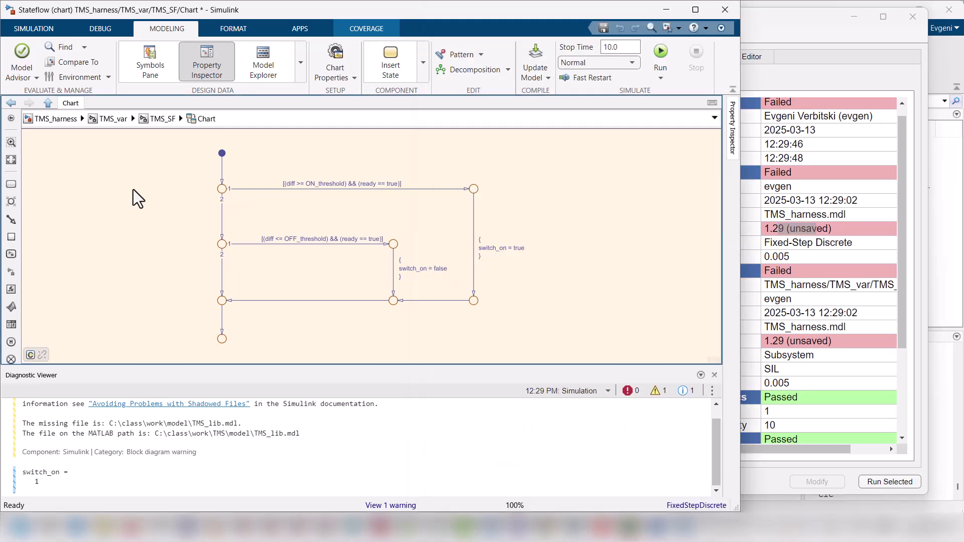
left_click(161, 118)
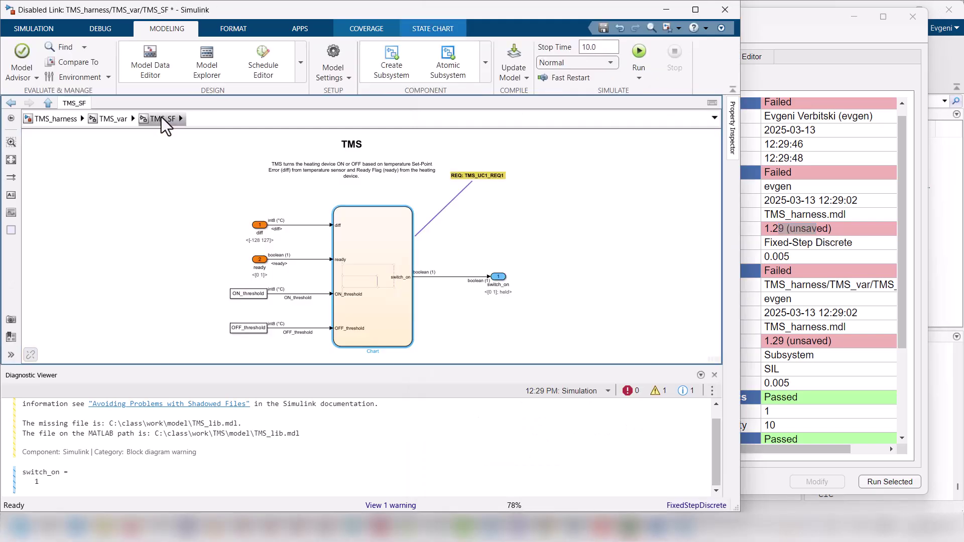
left_click(103, 119)
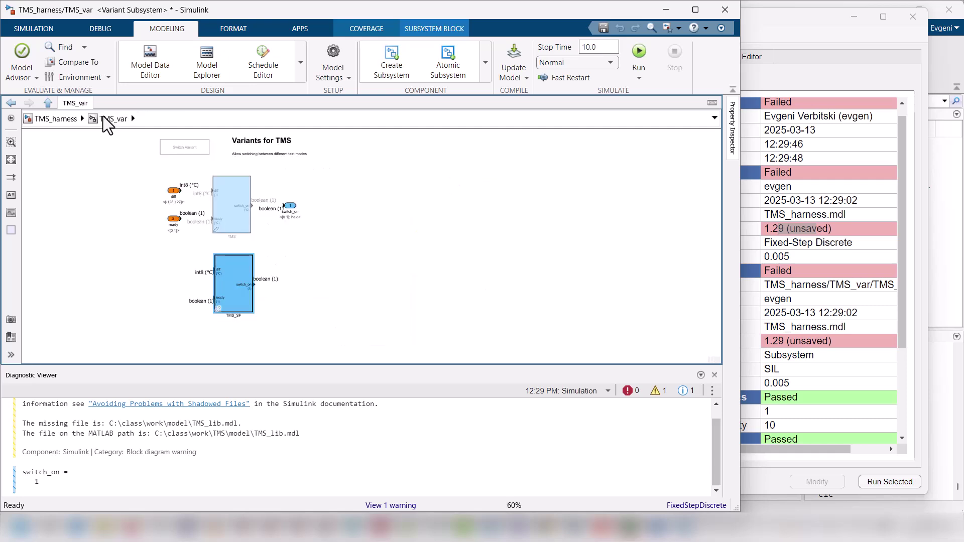
right_click(234, 290)
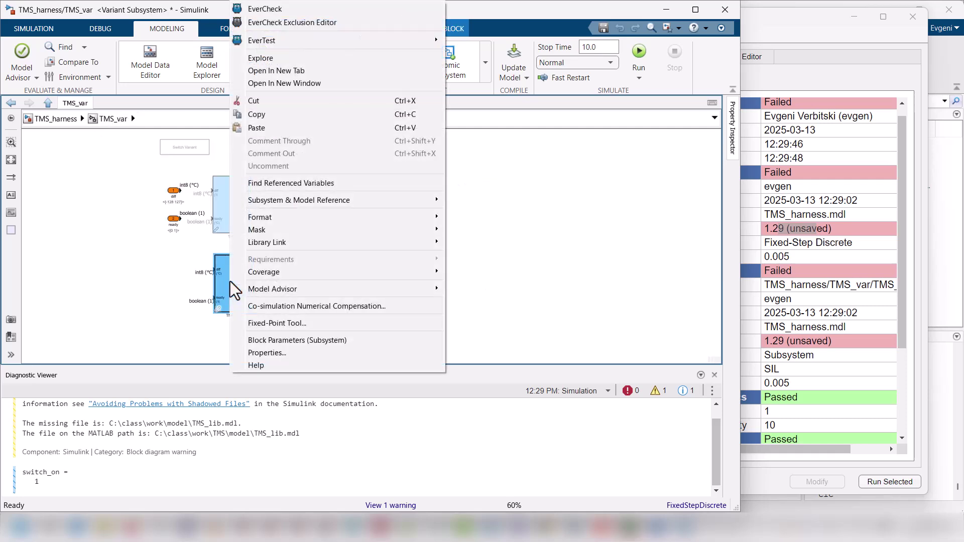
mouse_move(402, 41)
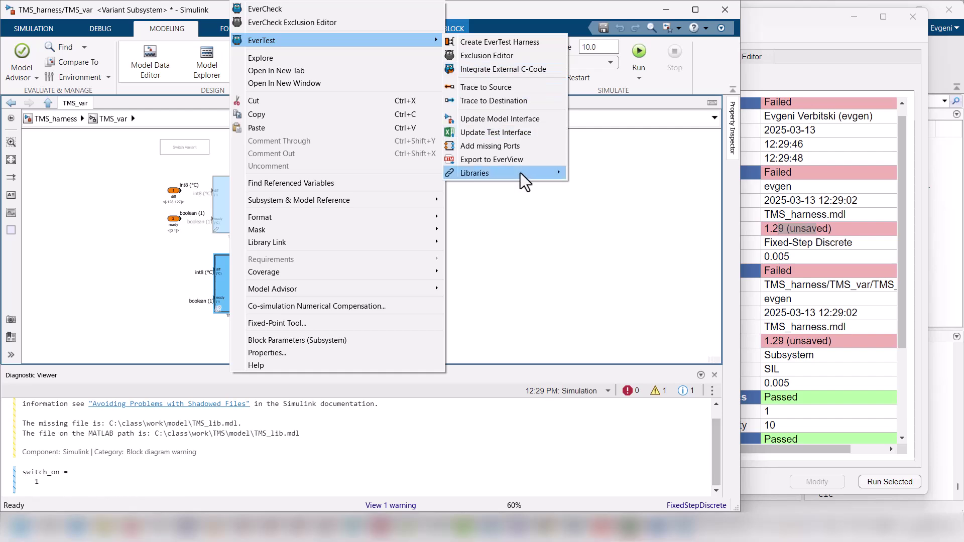
mouse_move(520, 173)
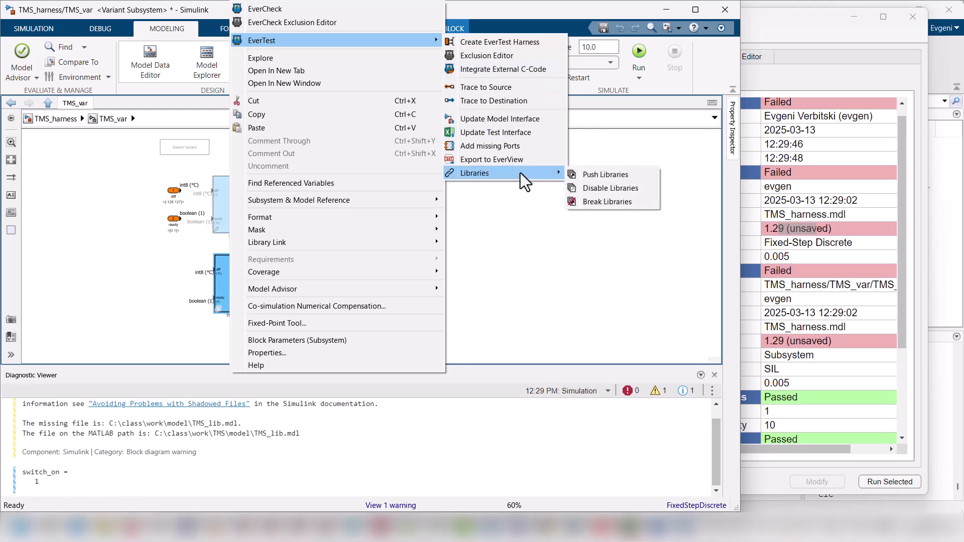
left_click(587, 174)
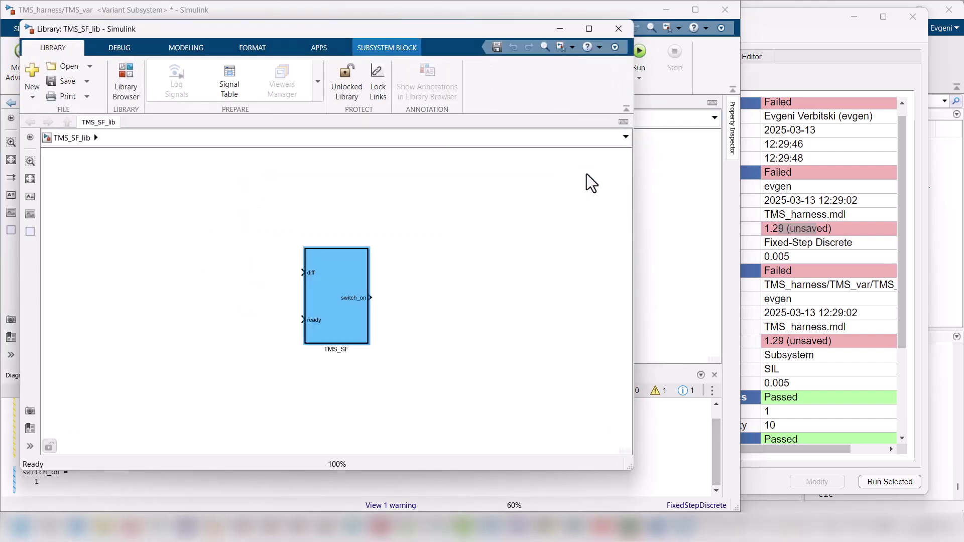
left_click(619, 28)
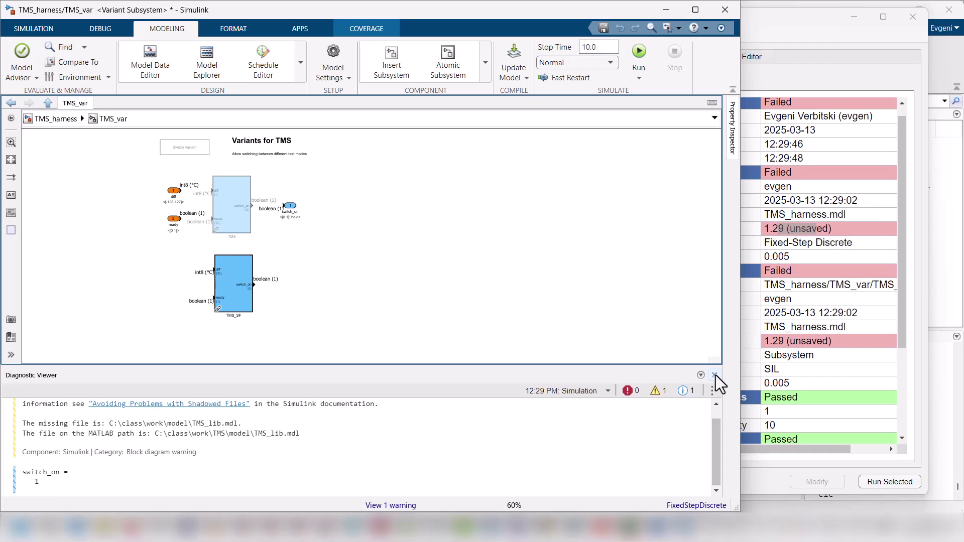
left_click(913, 19)
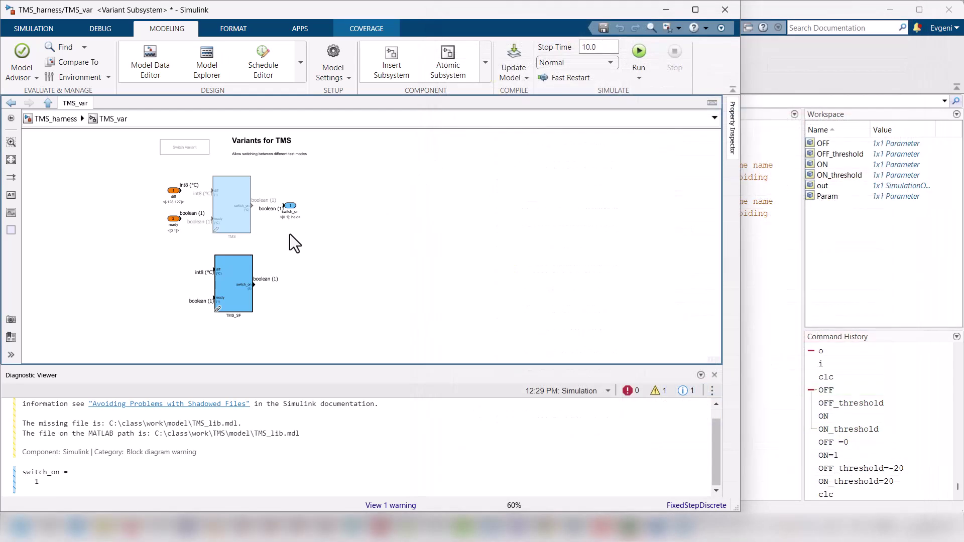
Step: Open EverTest from the EverTestSource block in TMS_harness and display the diffDrc test case in the TST_TMS.xlsx specification
left_click(58, 120)
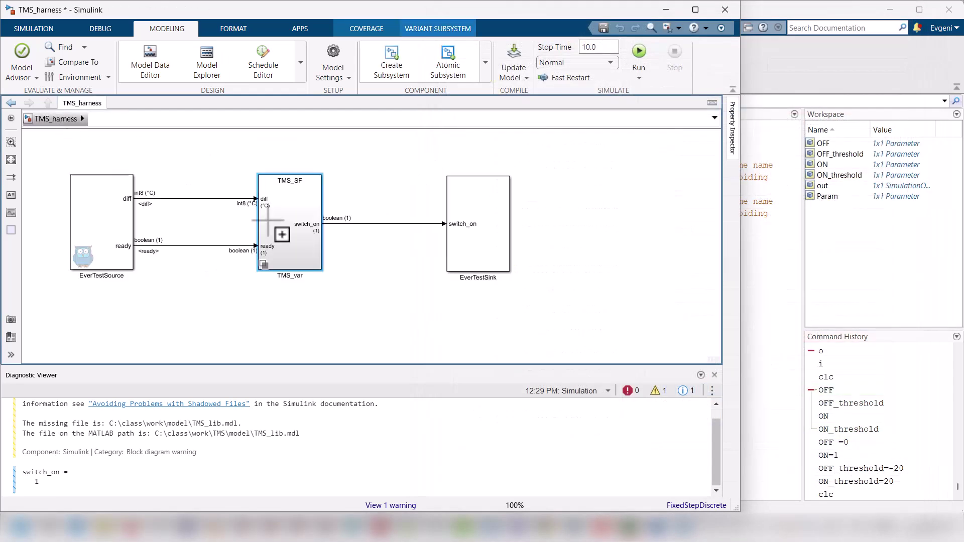
left_click(87, 230)
double_click(88, 229)
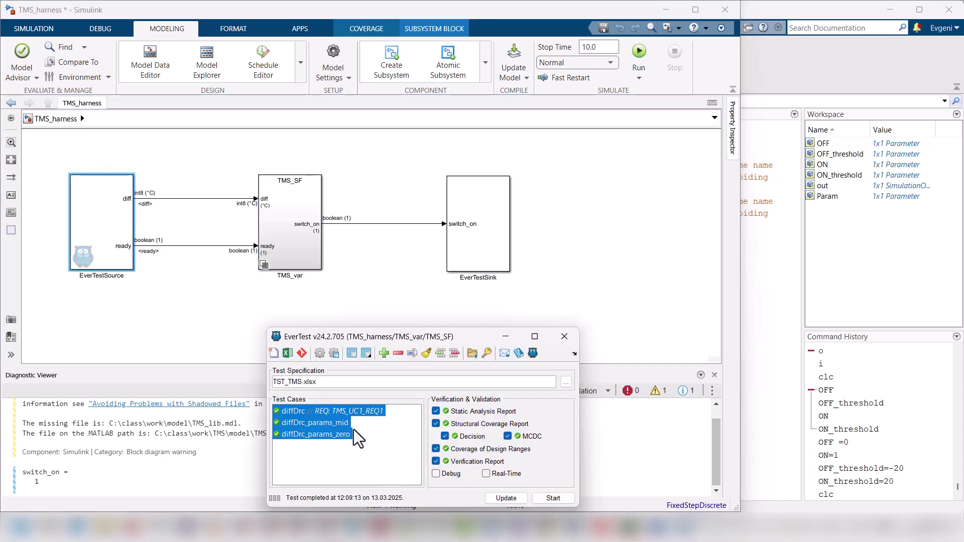
left_click(287, 353)
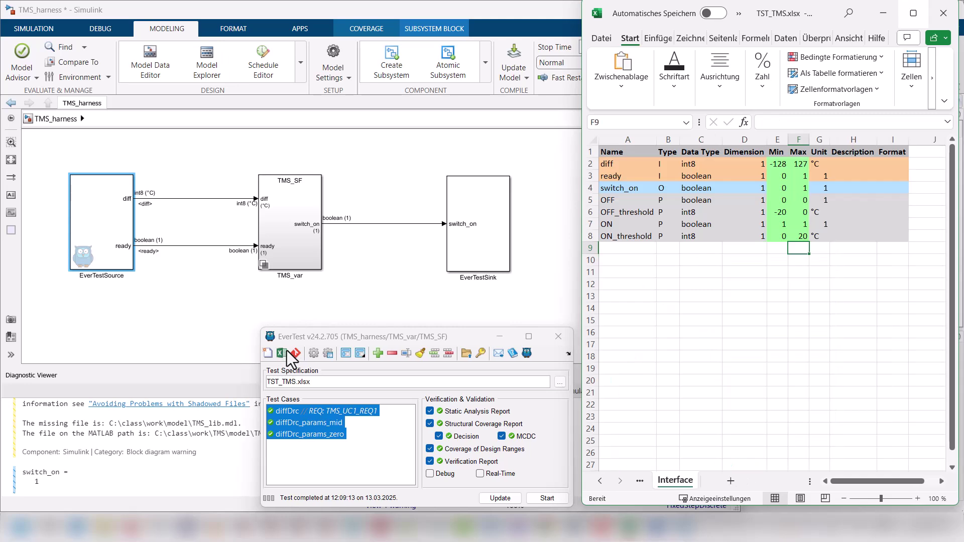
left_click(293, 411)
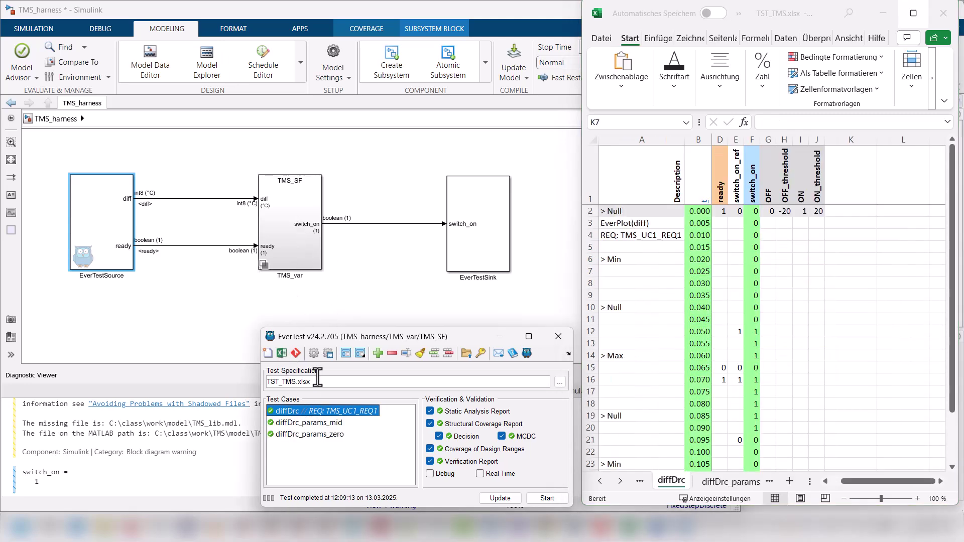
Step: Run the diffDrc and diffDrc_params_mid test cases individually
double_click(327, 412)
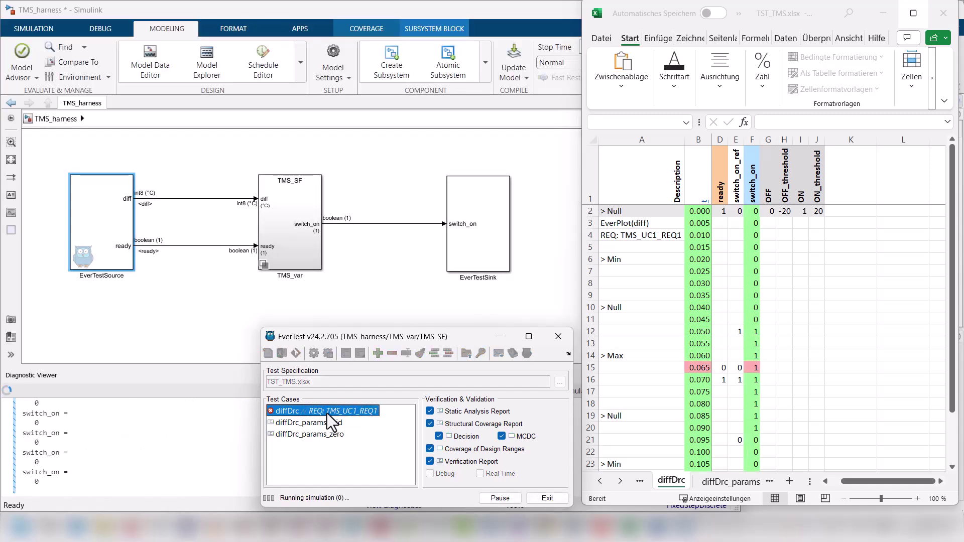
double_click(330, 423)
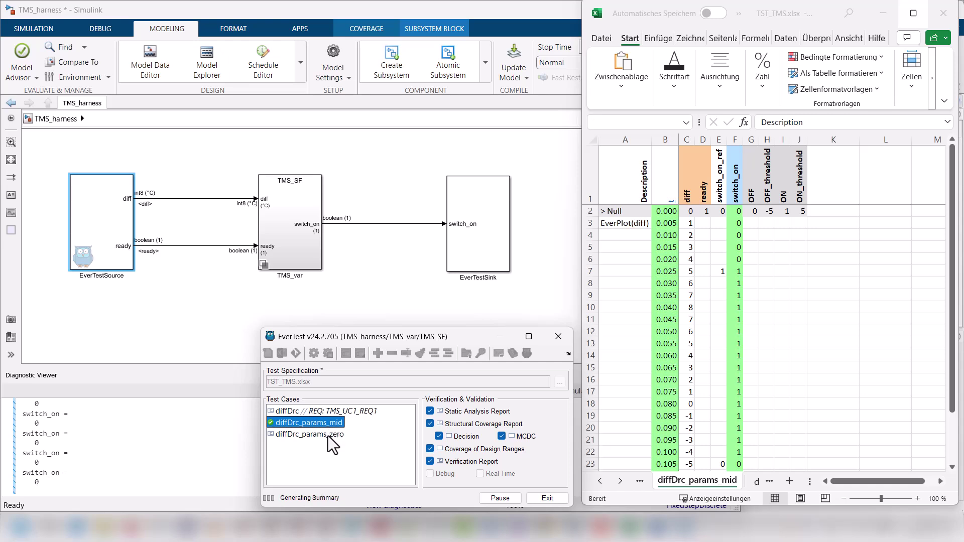
left_click(329, 435)
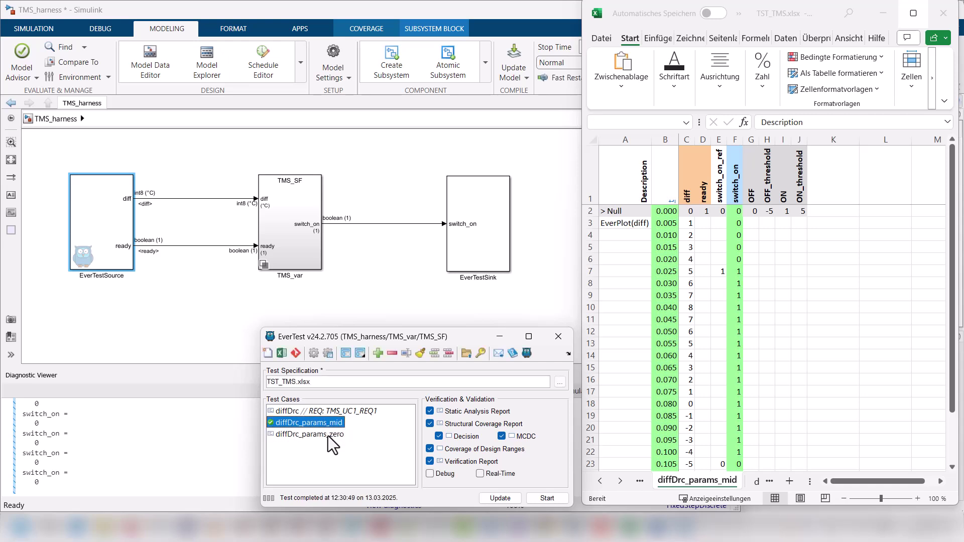
Step: Start a full EverTest run with the diffDrc, diffDrc_params_mid and diffDrc_params_zero test cases selected together
left_click(324, 411)
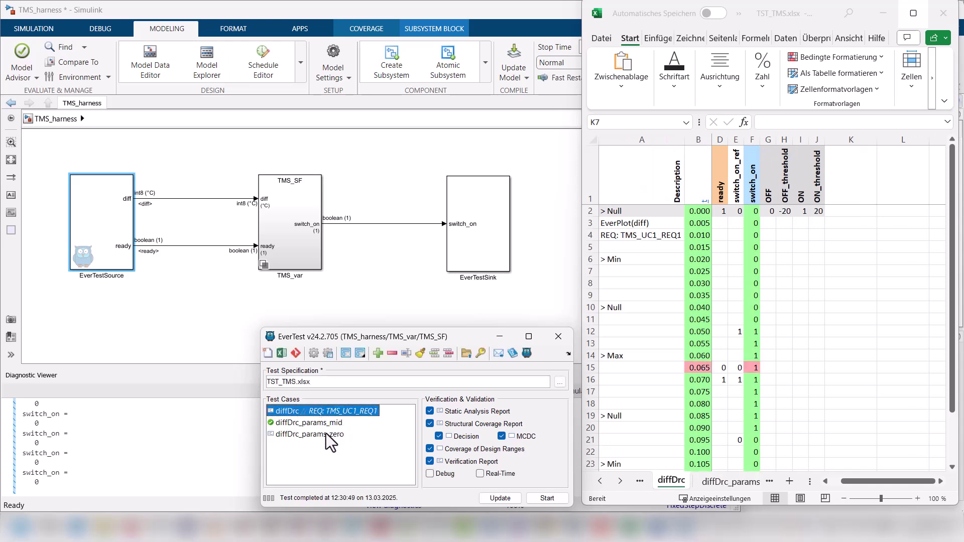
left_click(329, 434, "shift")
left_click(555, 499)
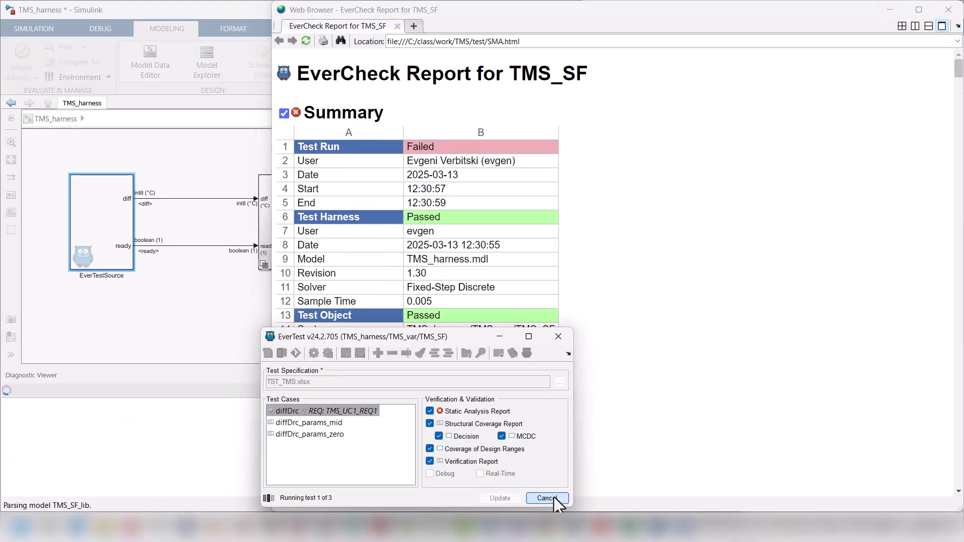
Step: Examine the static model analysis counts in the EverCheck report and the EverTest report summary, then minimize the report browser
scroll(585, 234, "down", 7)
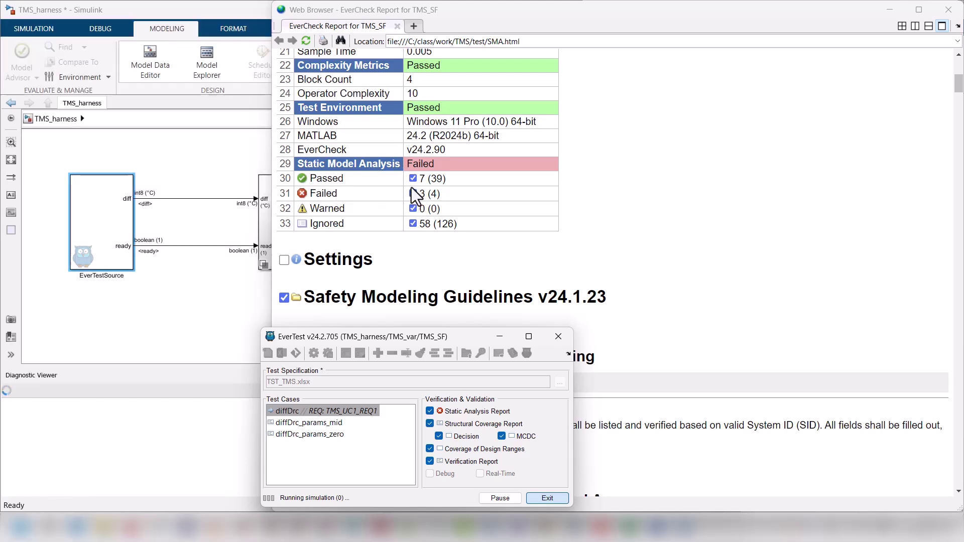
left_click(412, 179)
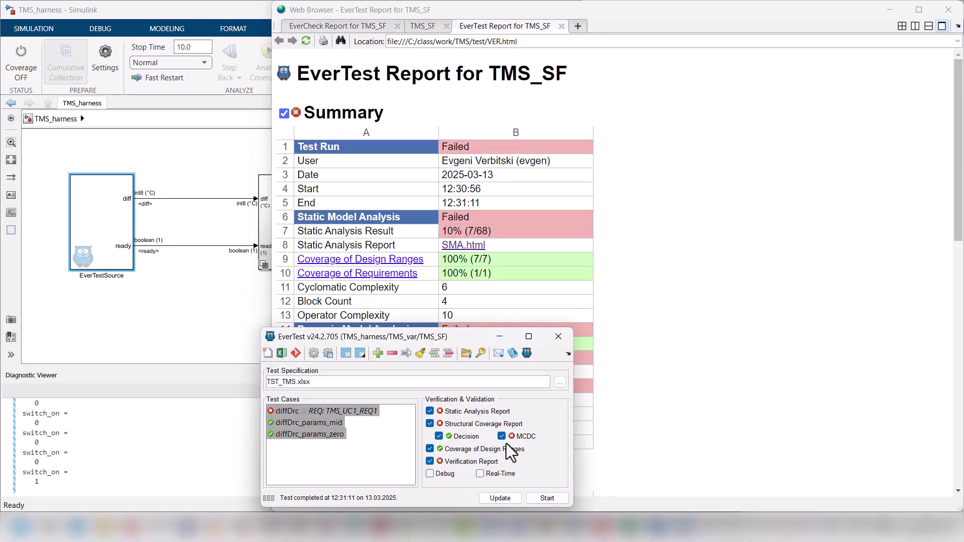
left_click(634, 276)
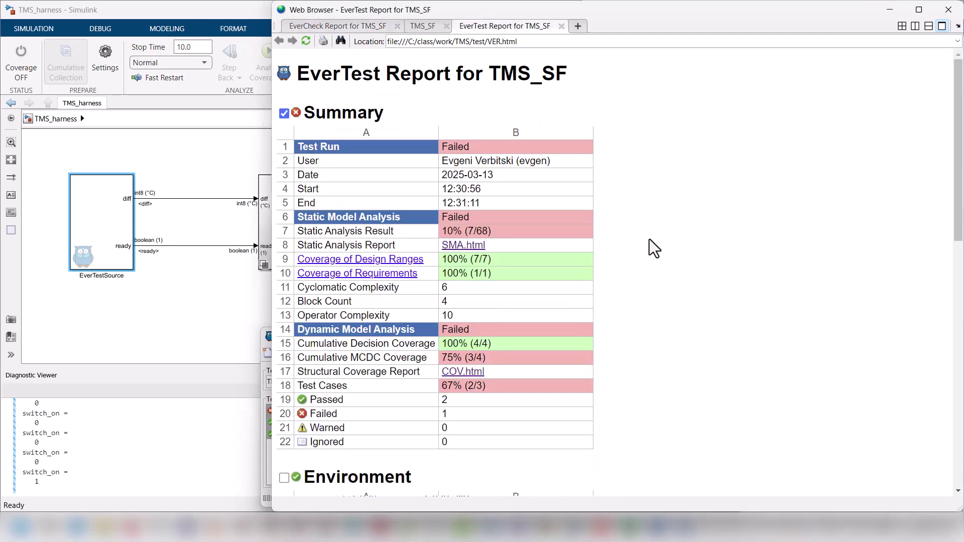
left_click(893, 10)
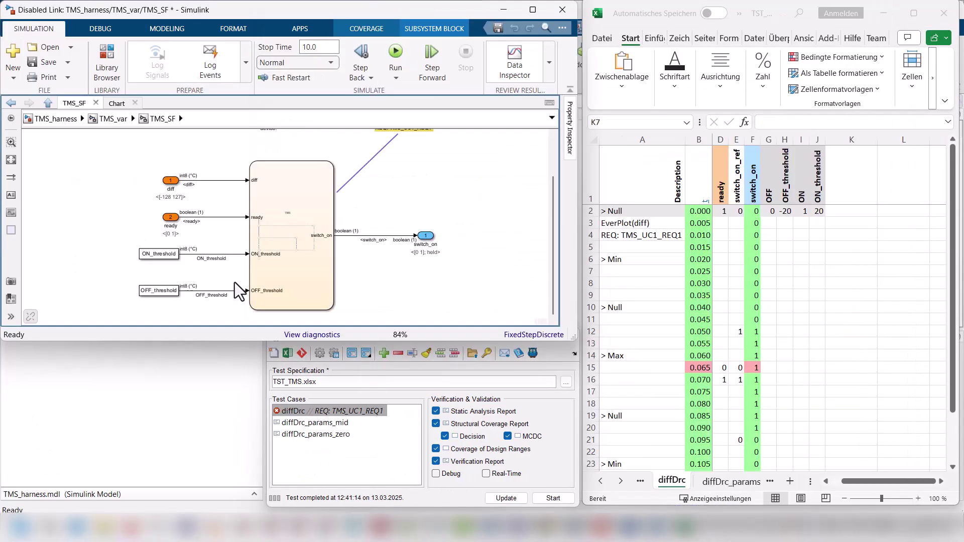
Step: Open EverCheck for the TMS_SF subsystem and run the selected checks of the Simulink guideline group
right_click(85, 145)
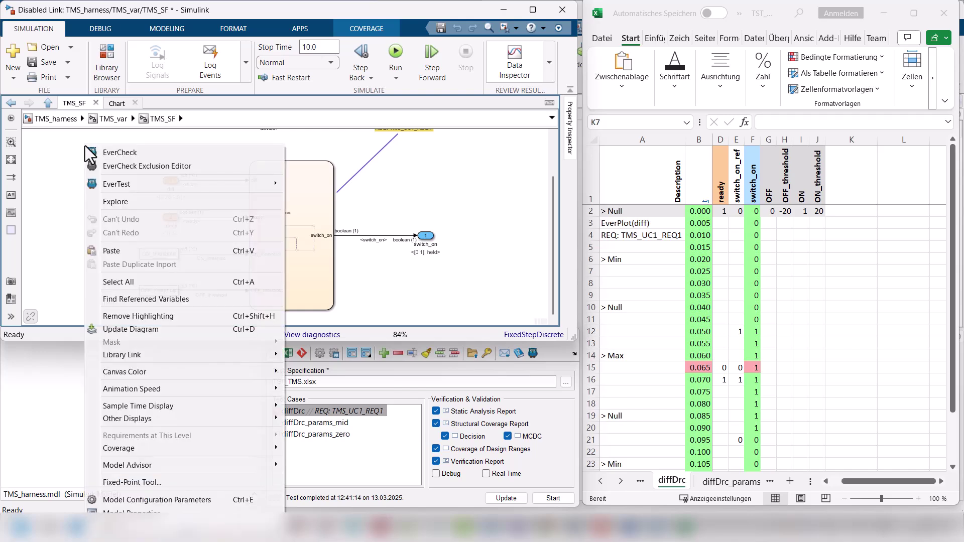
left_click(114, 152)
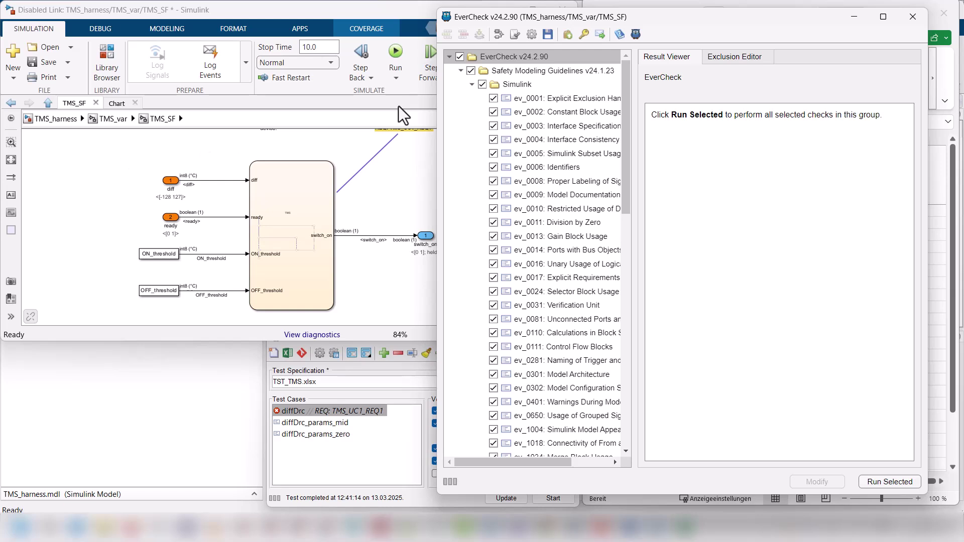
right_click(521, 85)
left_click(540, 109)
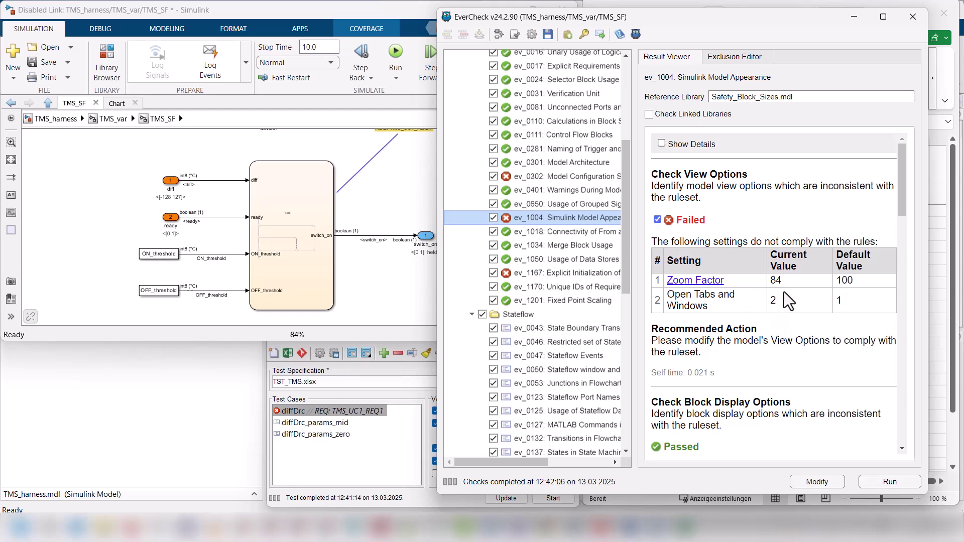
Step: Resolve the ev_1004 view option failures by closing the extra Chart tab and auto-correcting the zoom factor to 100, rerunning the check
left_click(135, 103)
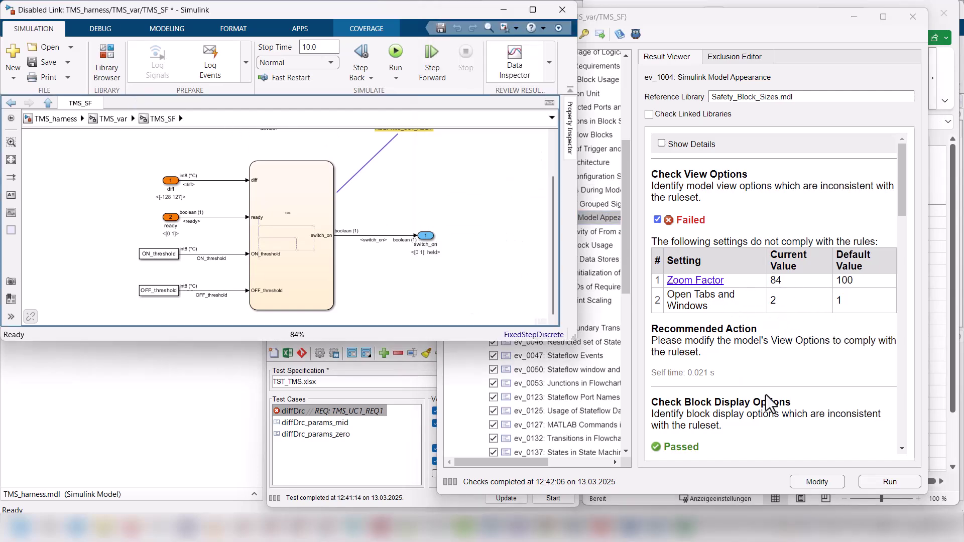
left_click(903, 486)
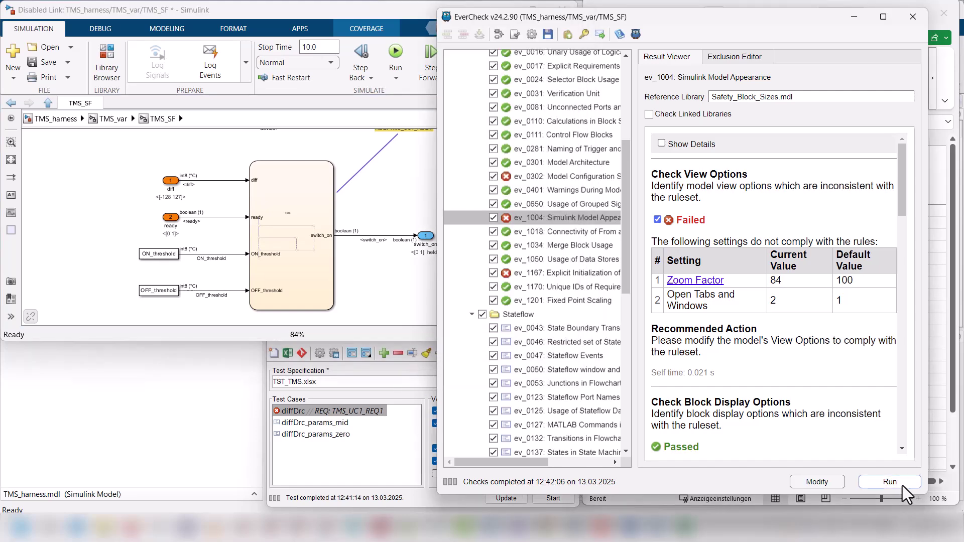
left_click(867, 473)
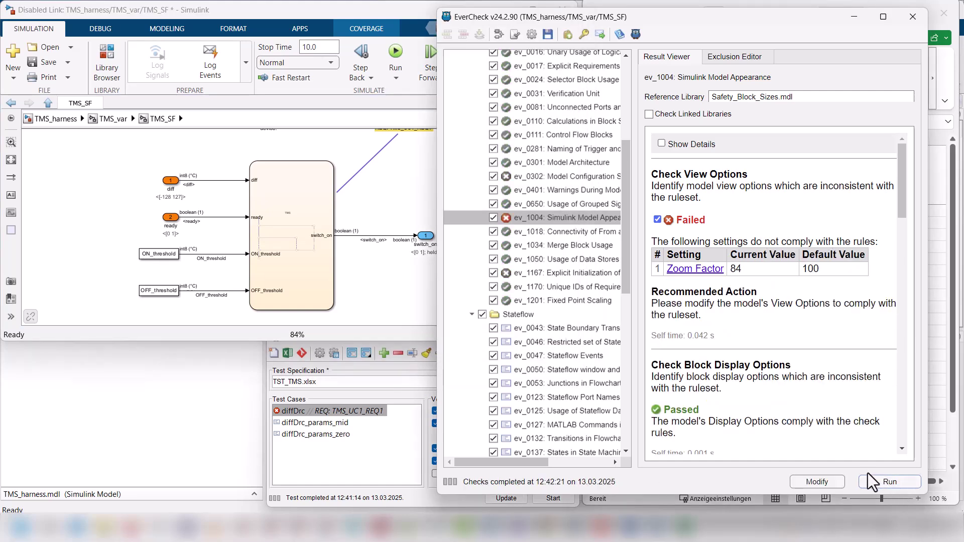
left_click(561, 223)
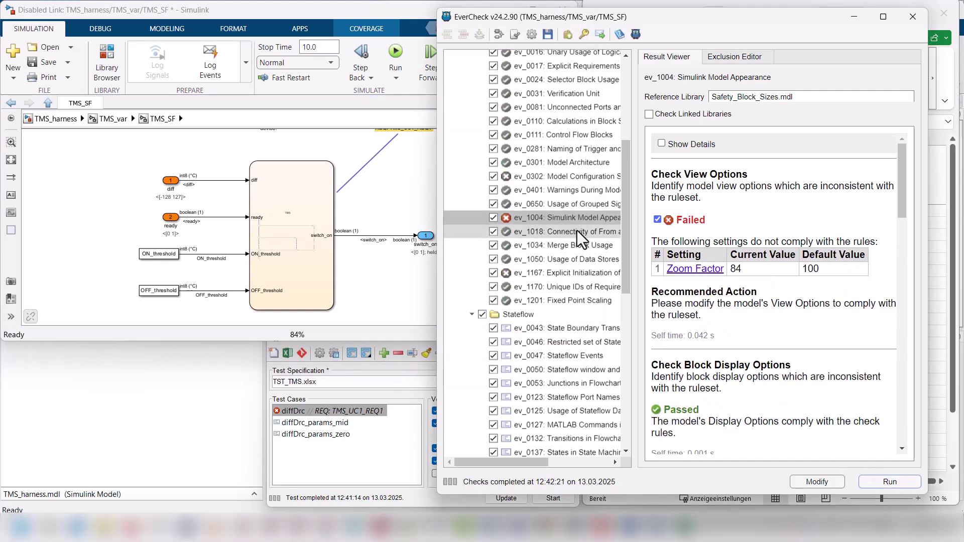
left_click(827, 478)
left_click(876, 483)
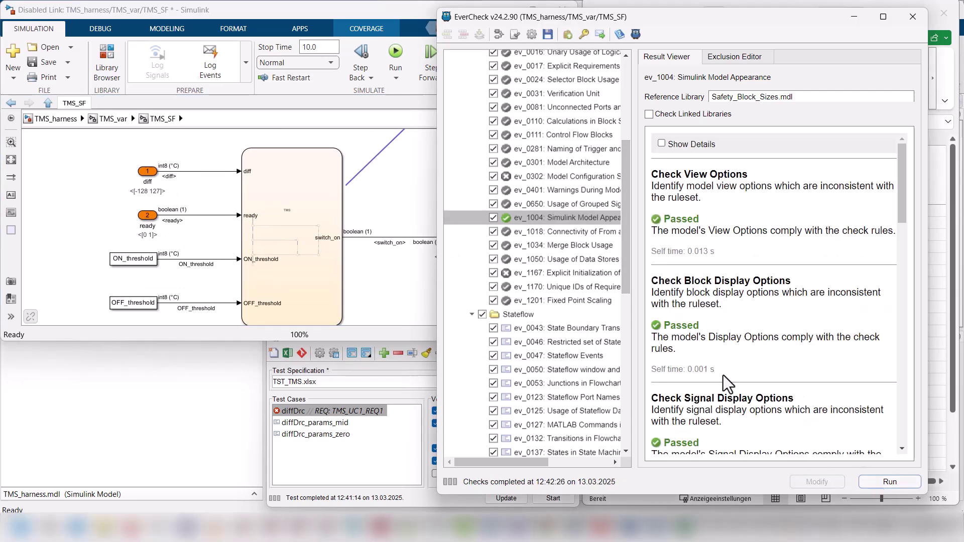
Step: Apply the automatic fix for ev_0302 so the model matches Safety_Model_Configuration, and rerun the check
left_click(556, 176)
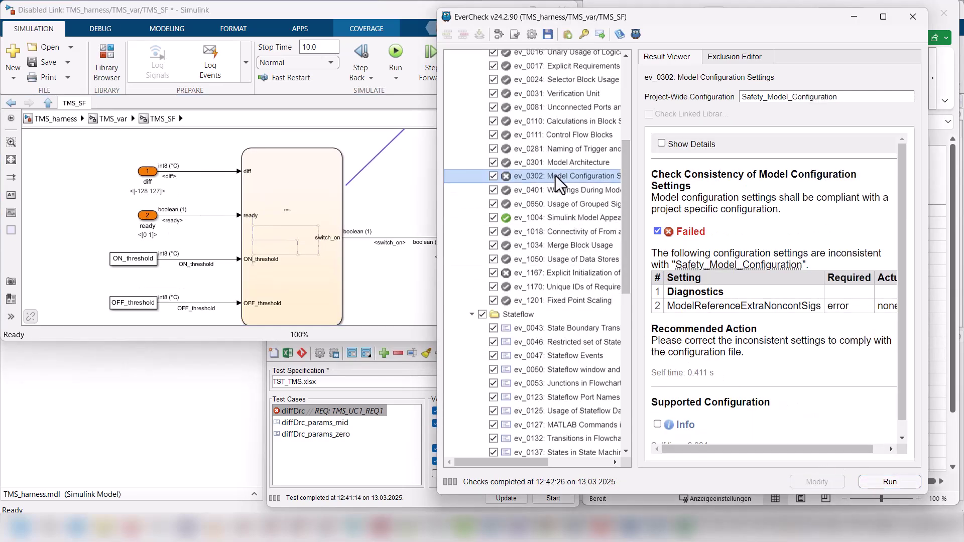
double_click(555, 176)
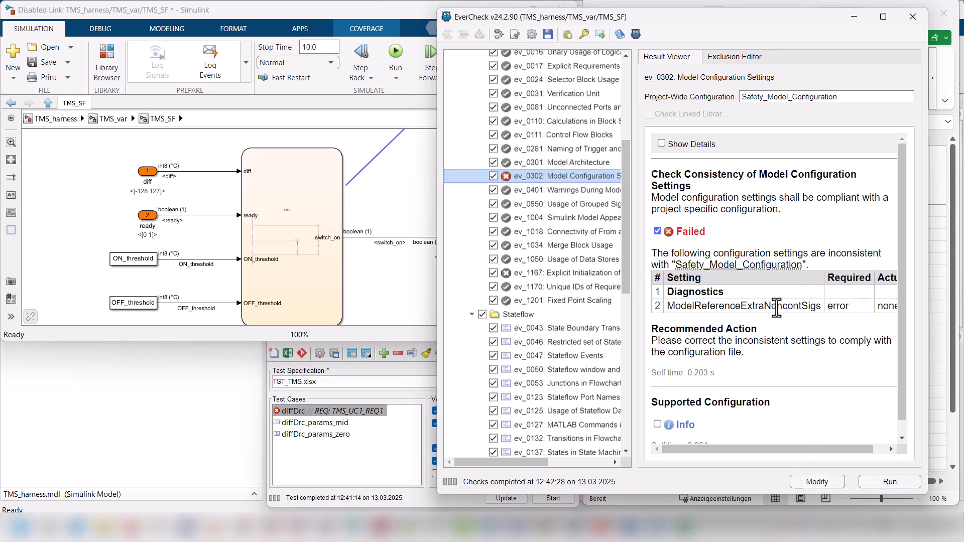
left_click(824, 481)
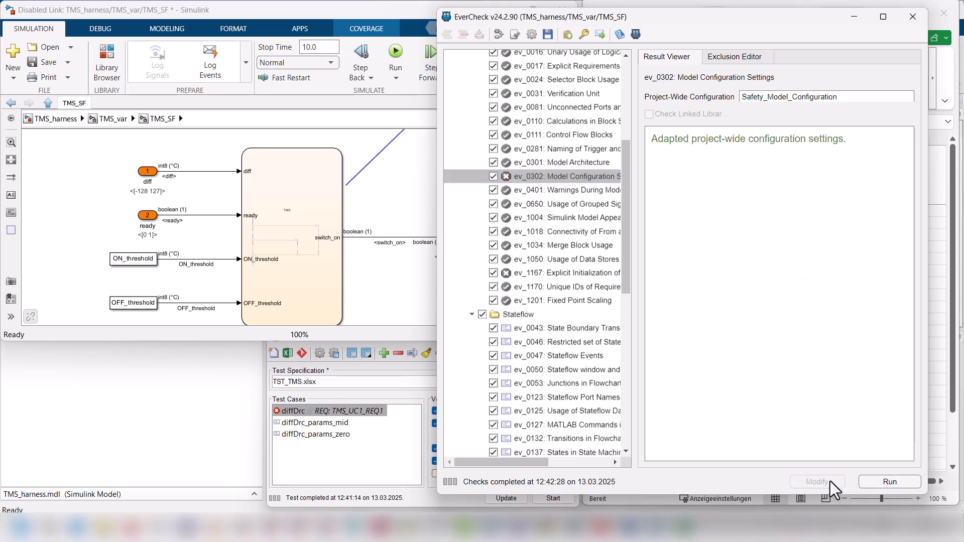
left_click(890, 482)
Step: Run ev_1167, apply its automatic fix for the initial value of the Stateflow output switch_on, and rerun the check
left_click(574, 272)
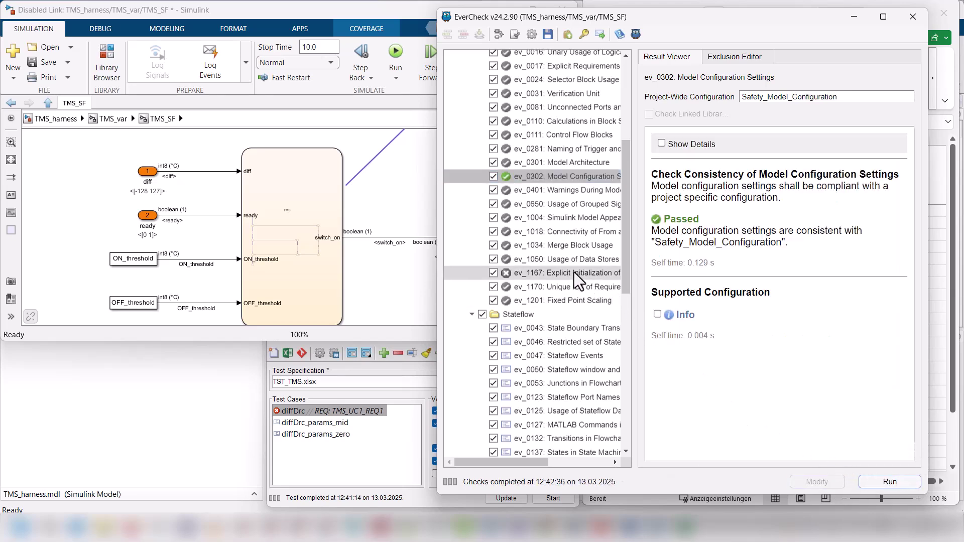
left_click(897, 481)
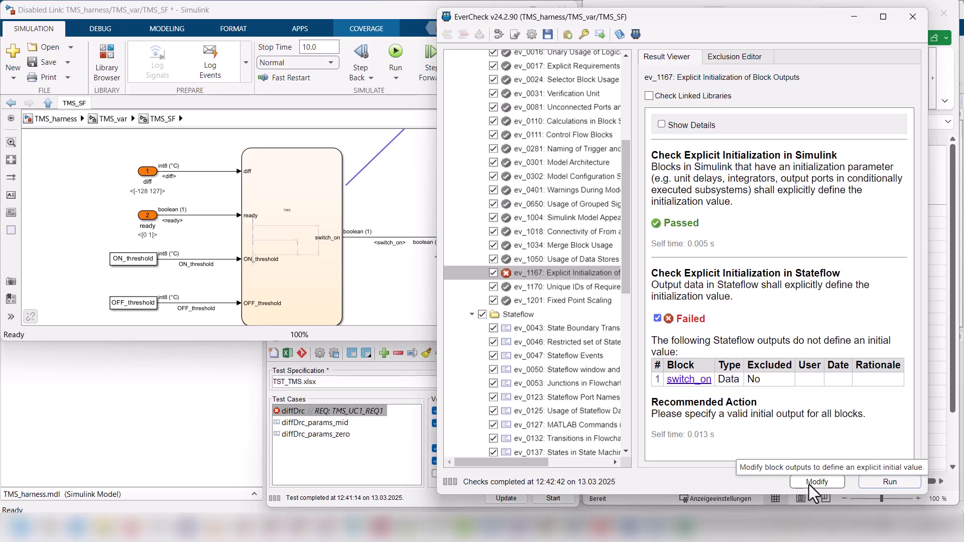
left_click(810, 483)
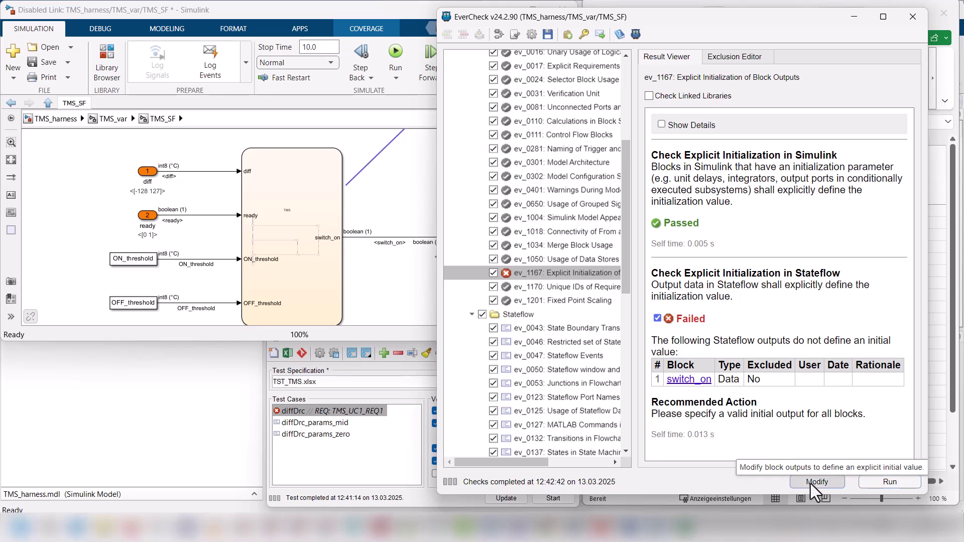
left_click(899, 481)
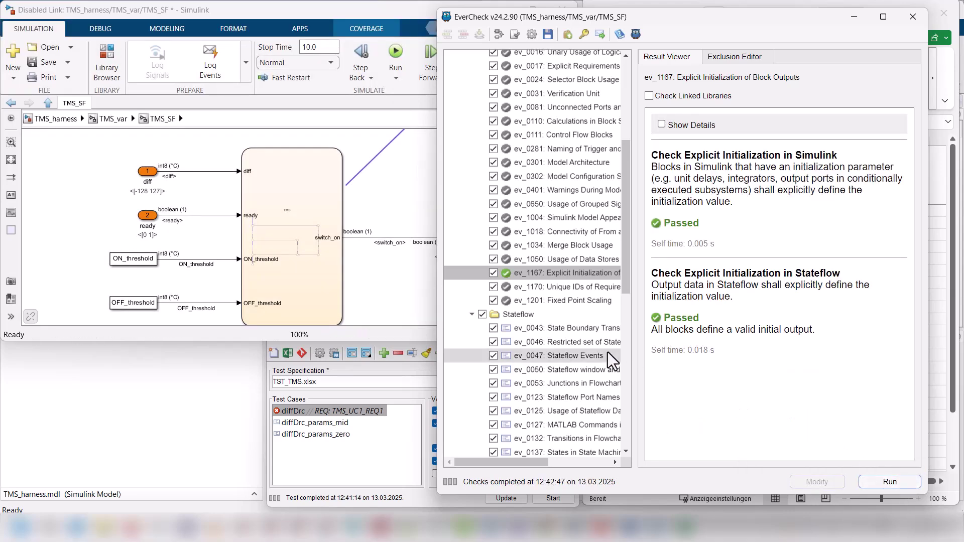
Step: Rerun the selected checks of the Simulink group and run those of the Stateflow group
scroll(557, 211, "up", 5)
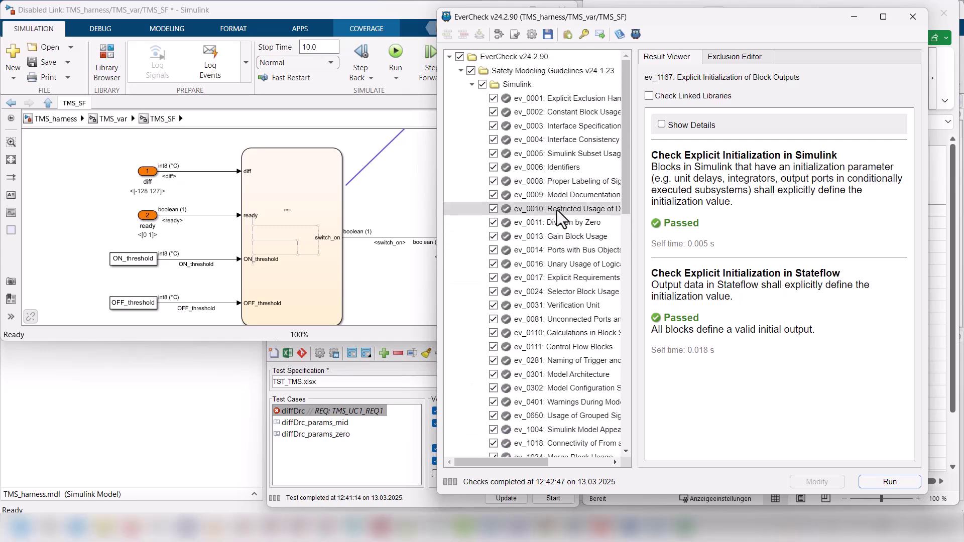
right_click(519, 84)
left_click(536, 108)
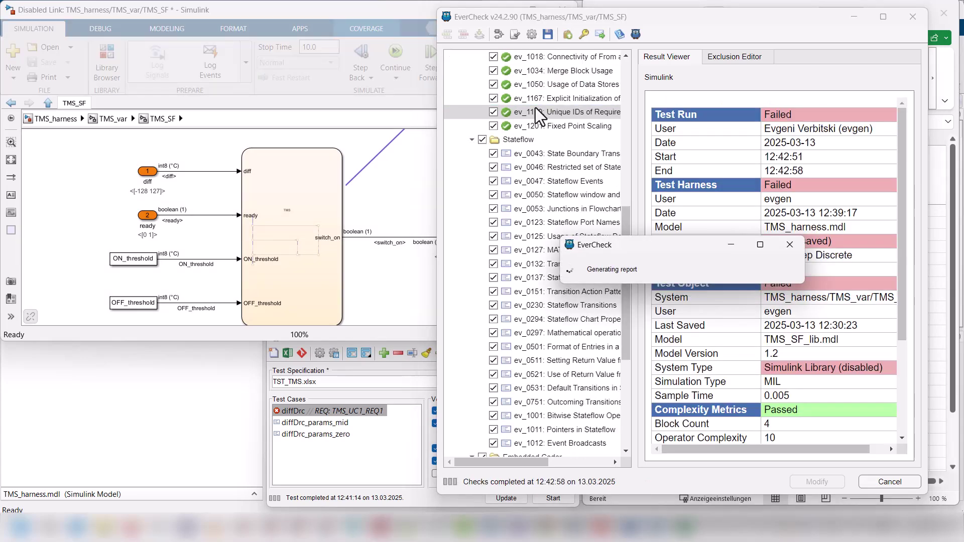
left_click(520, 141)
right_click(520, 140)
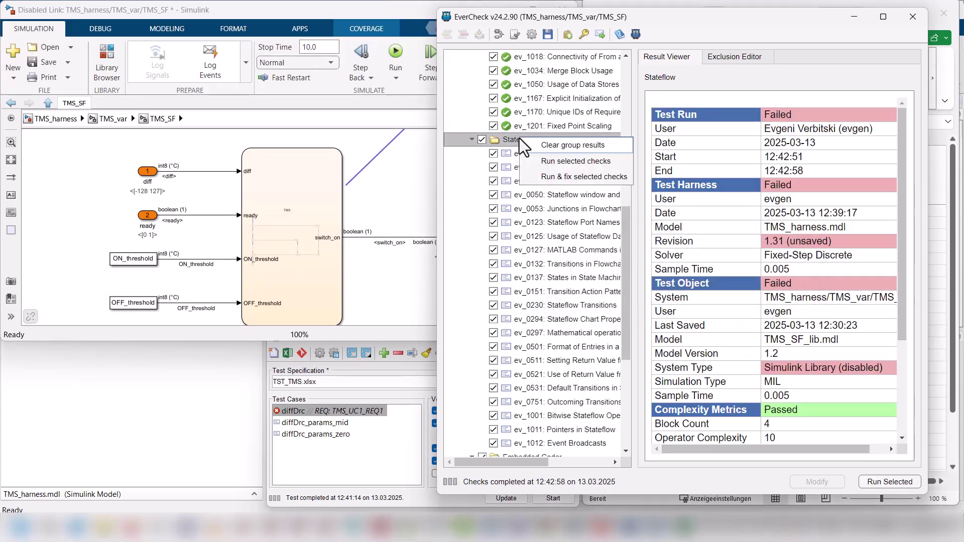
left_click(543, 161)
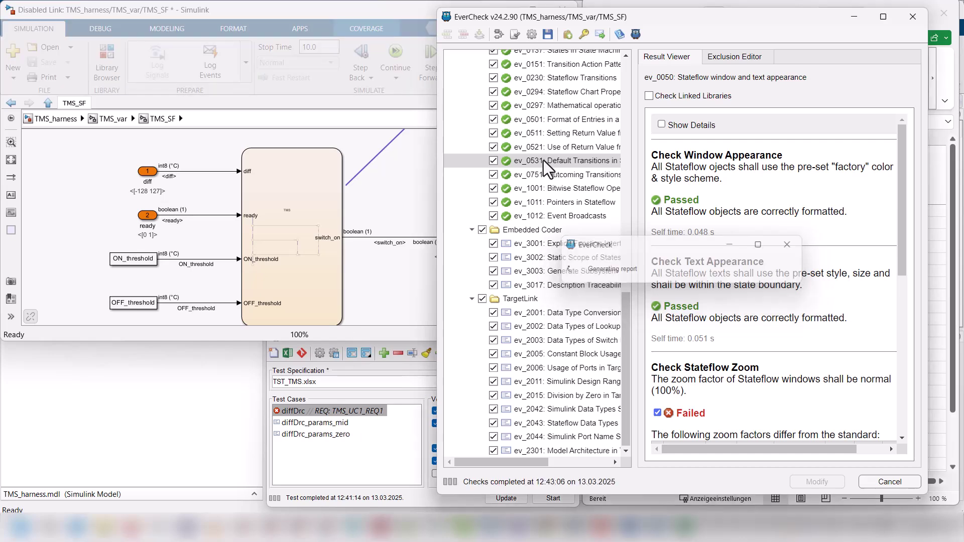
Step: Try to correct the Chart zoom factor to 100% with the automatic fix of ev_0050, and rerun the check
scroll(544, 183, "up", 6)
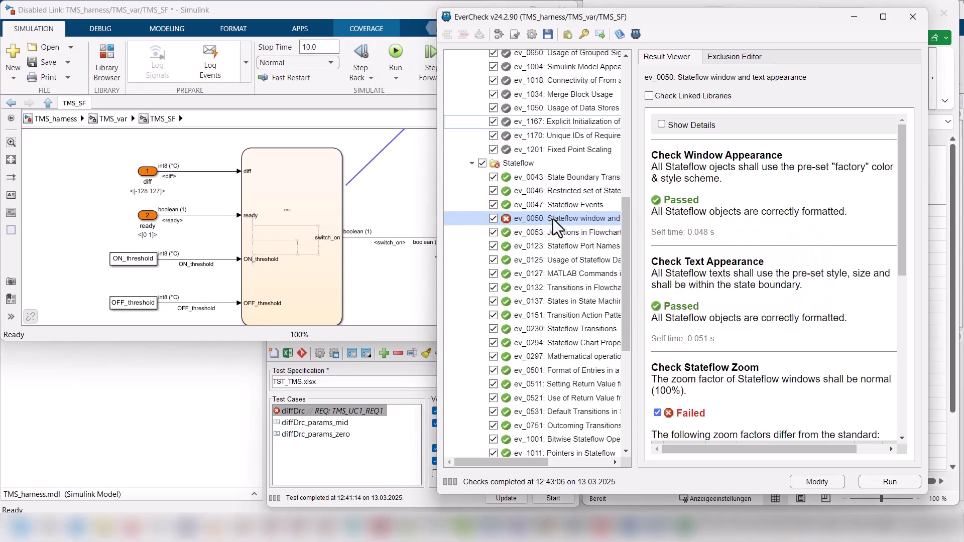
left_click(553, 219)
left_click_drag(902, 248, 905, 323)
left_click(828, 483)
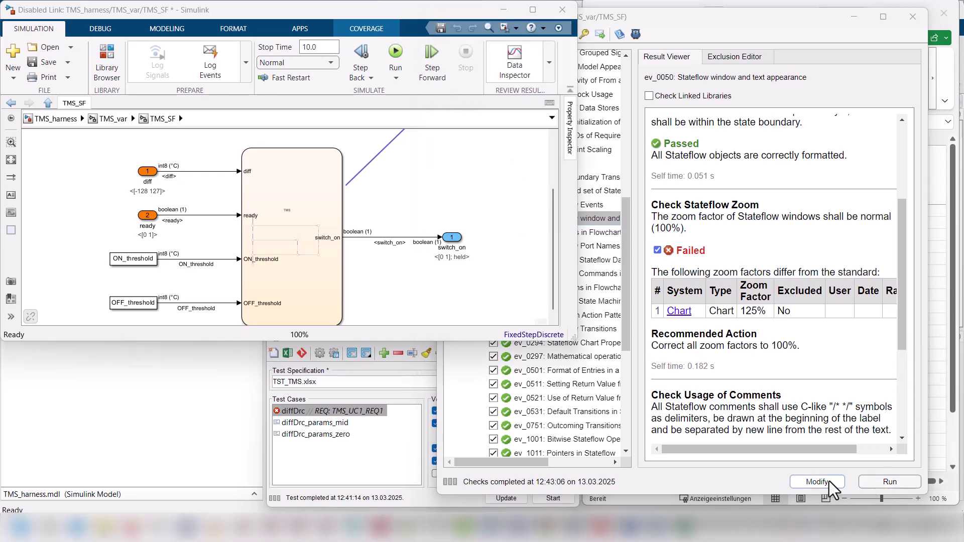
left_click(884, 482)
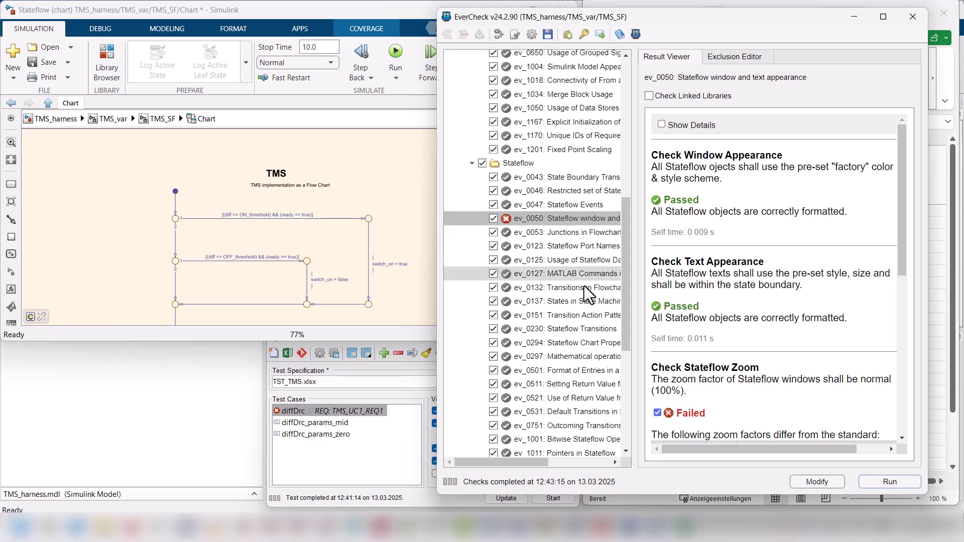
Step: Run the Embedded Coder check ev_3001, apply the function interface settings to the subsystem, and rerun the check
scroll(562, 348, "down", 6)
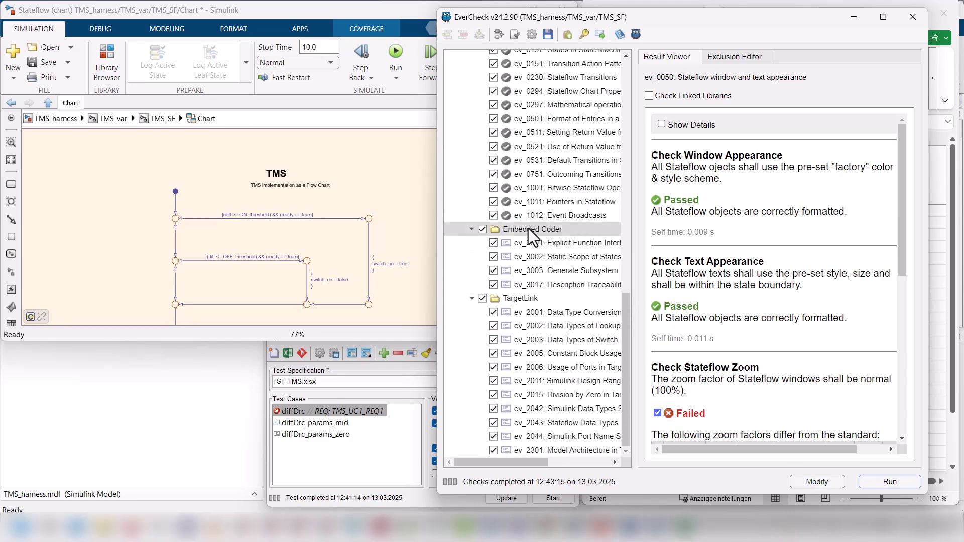
double_click(536, 242)
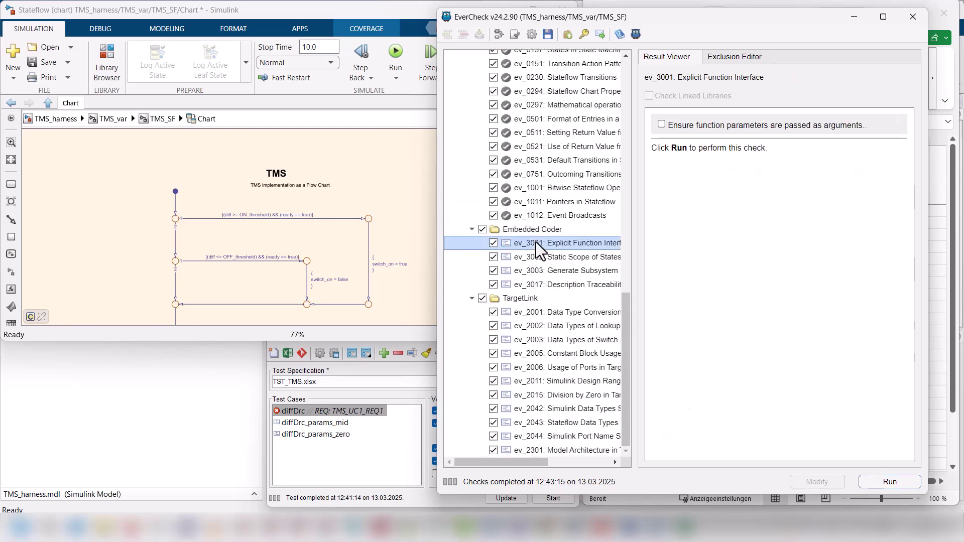
left_click(823, 481)
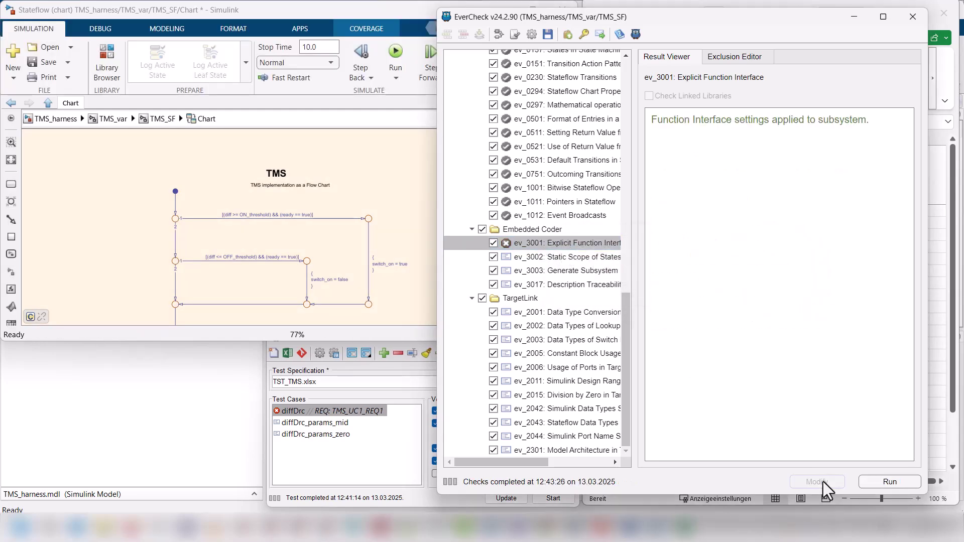
left_click(899, 485)
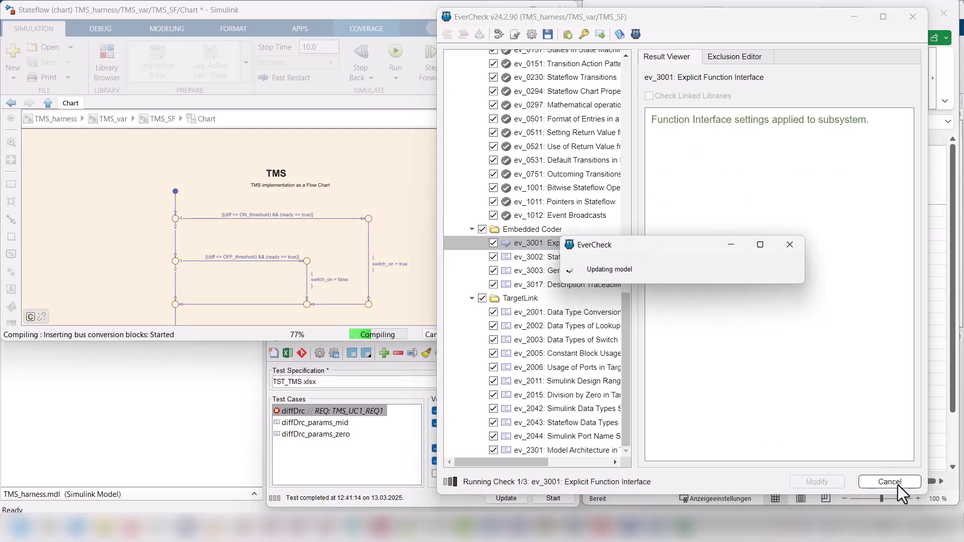
Step: Run the ev_3002 Static Scope of States and ev_3003 Generate Subsystem checks individually
double_click(531, 257)
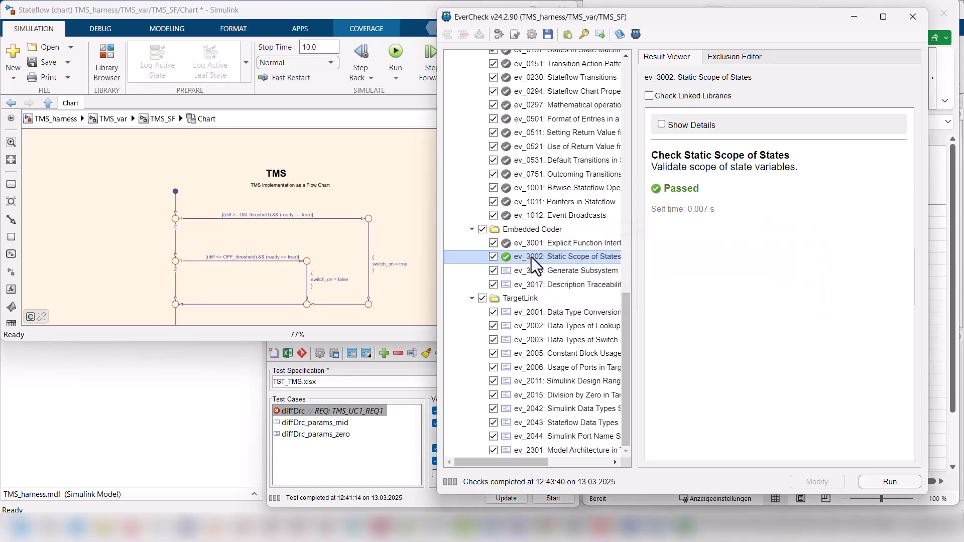
left_click(536, 271)
double_click(536, 274)
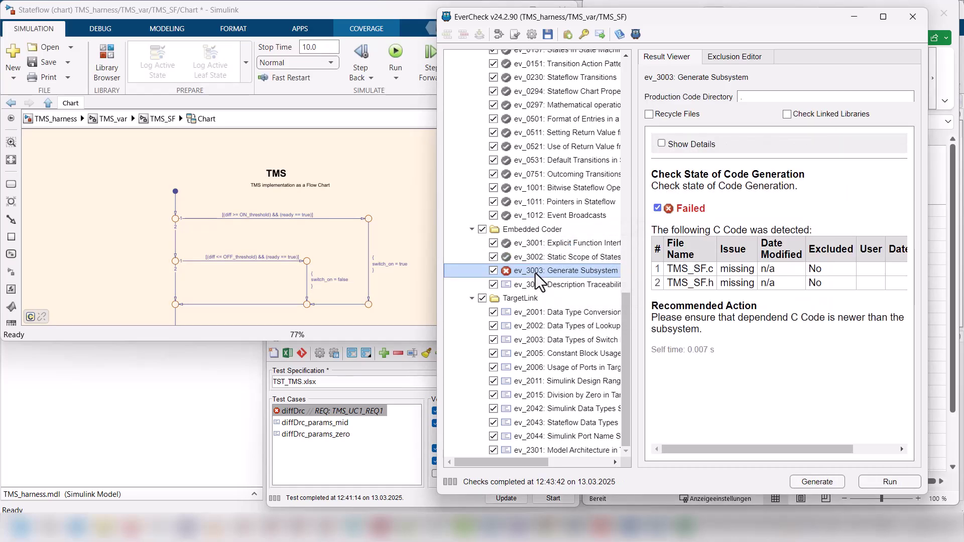
Step: Run ev_3017 Description Traceability, correct the outdated Simulink and Stateflow annotations automatically, and rerun the check
double_click(536, 285)
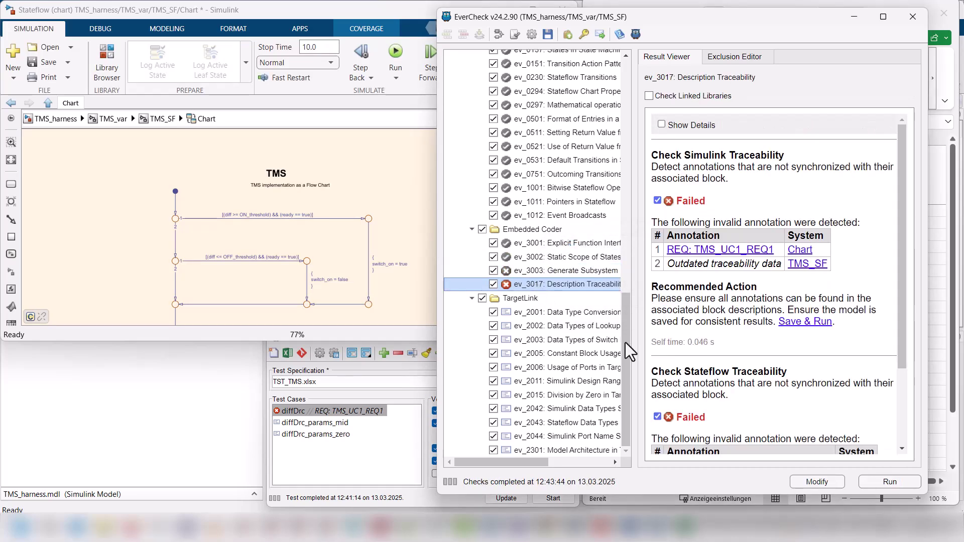
left_click(834, 481)
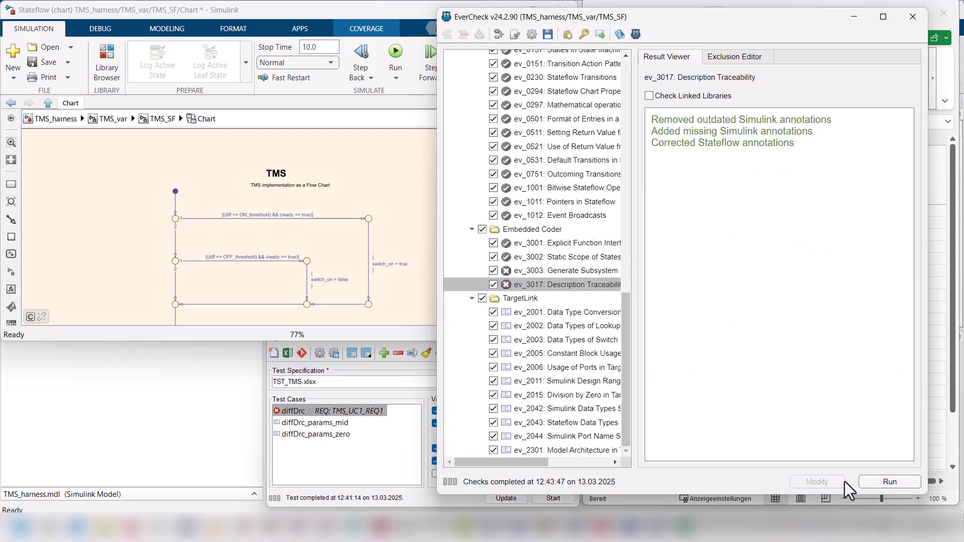
left_click(887, 482)
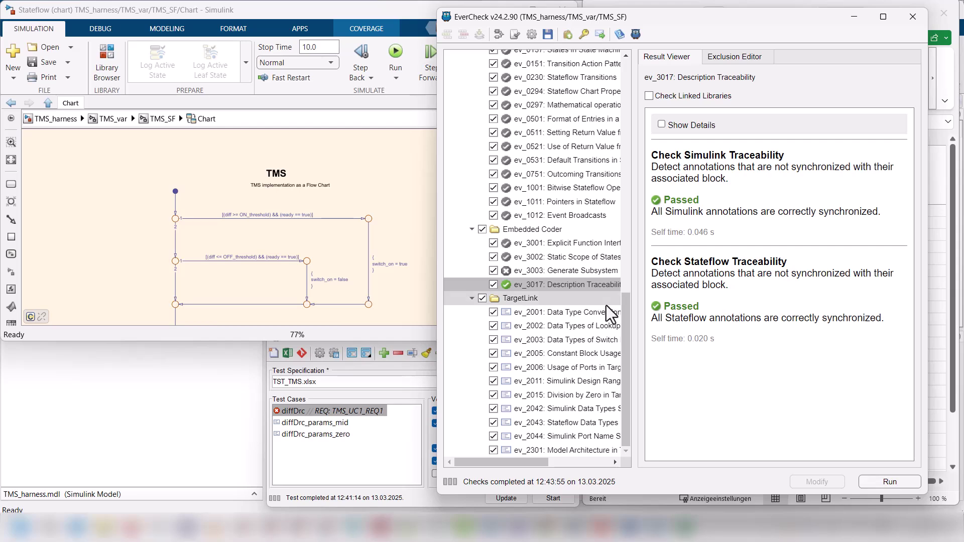
Step: Generate only the Static Analysis Report from EverTest and bring the EverCheck report for TMS_SF to the front
scroll(557, 282, "up", 8)
scroll(558, 282, "up", 7)
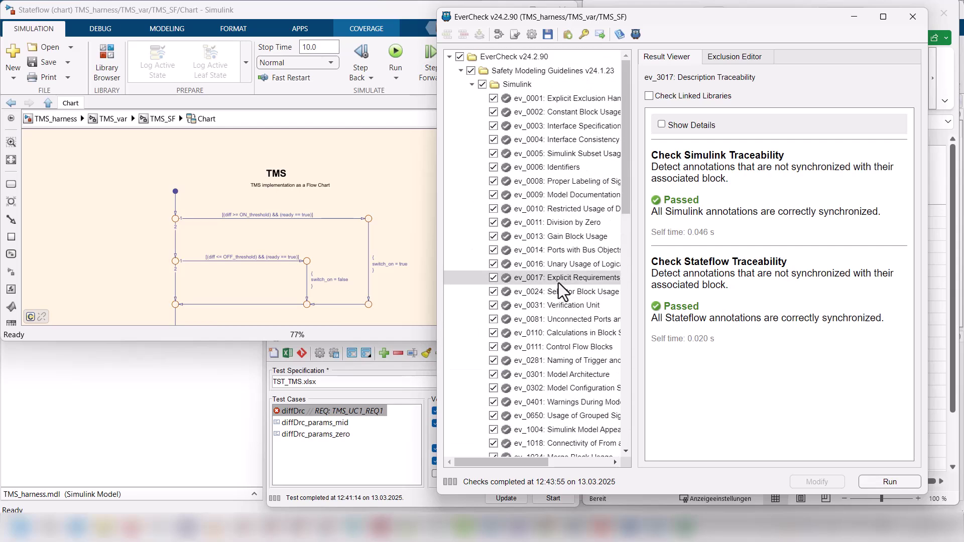
left_click(368, 436)
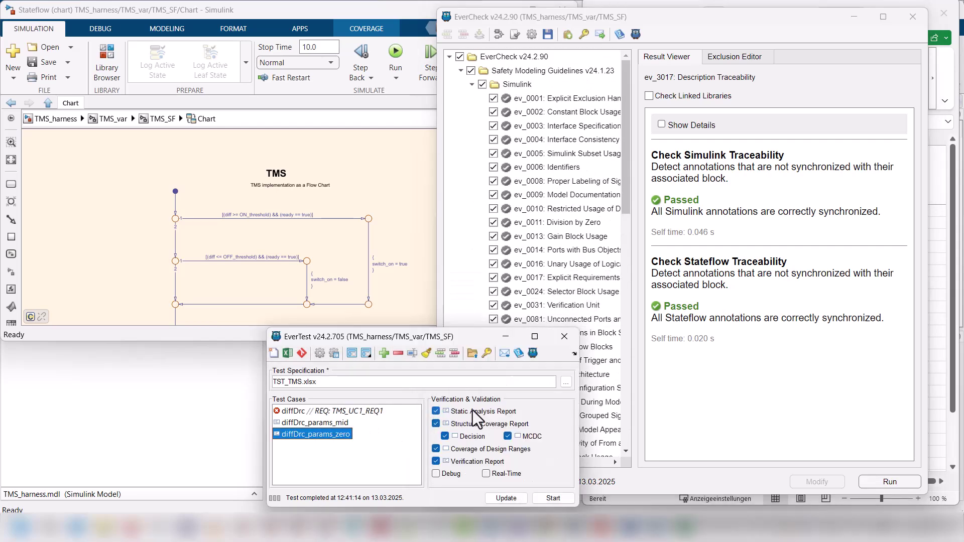
right_click(475, 411)
left_click(483, 407)
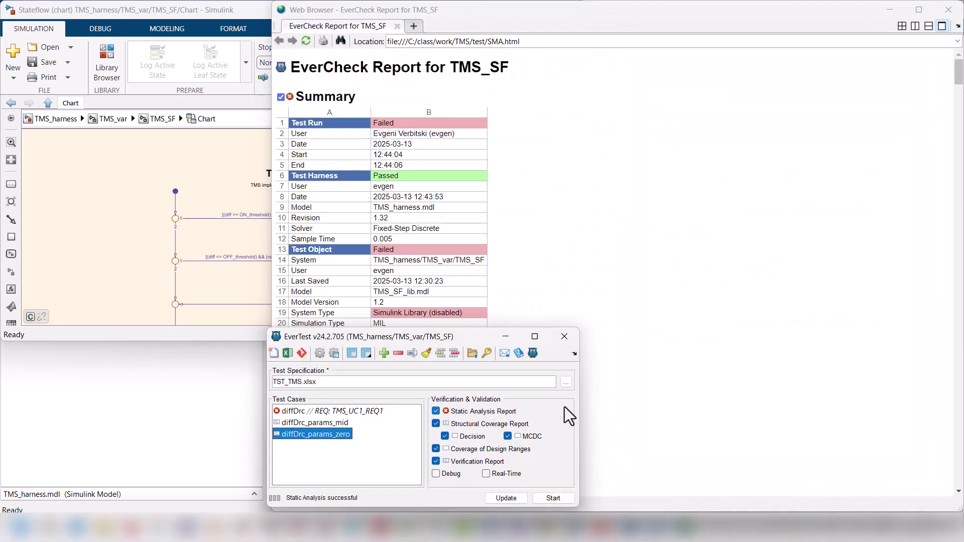
left_click(585, 231)
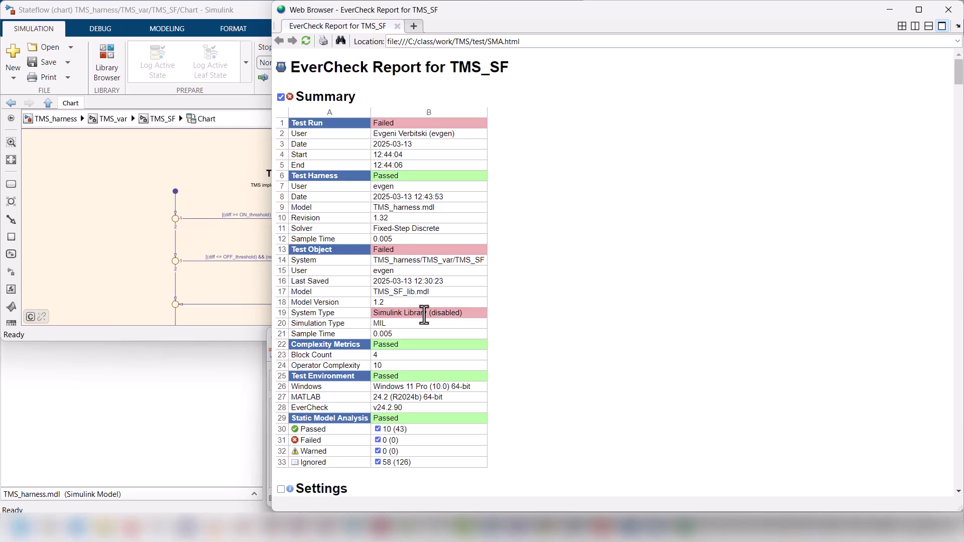
Step: Return to the TMS_var variant subsystem and push the libraries of the TMS_SF block
left_click(153, 118)
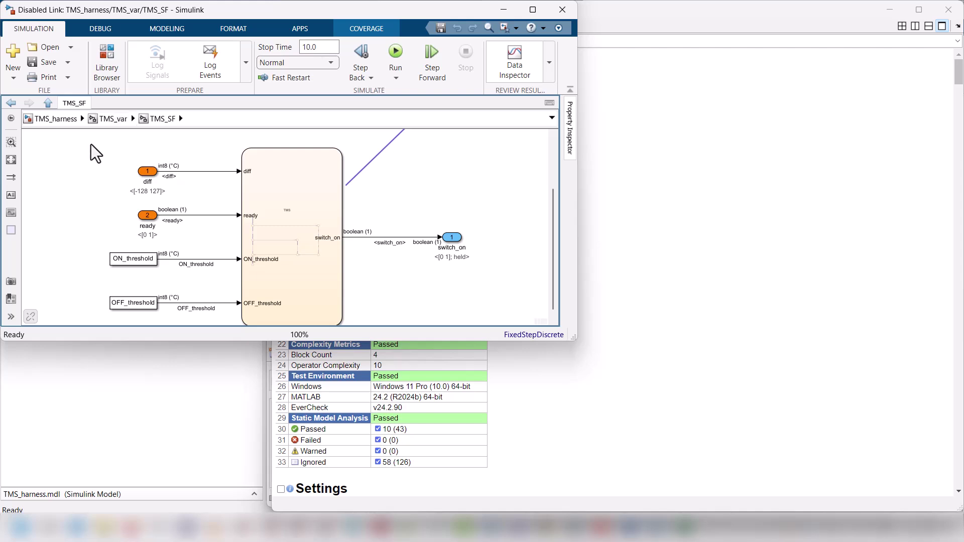
left_click(122, 124)
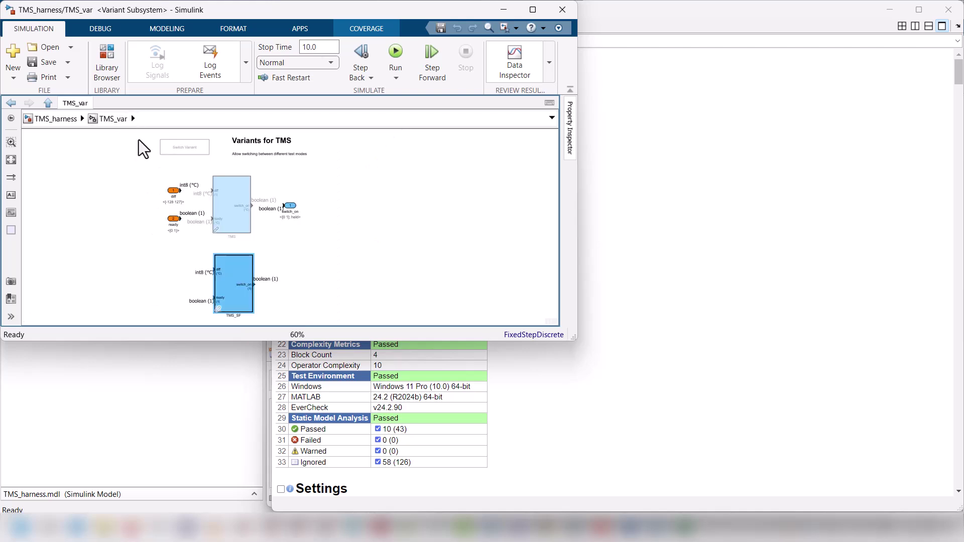
right_click(236, 282)
mouse_move(405, 40)
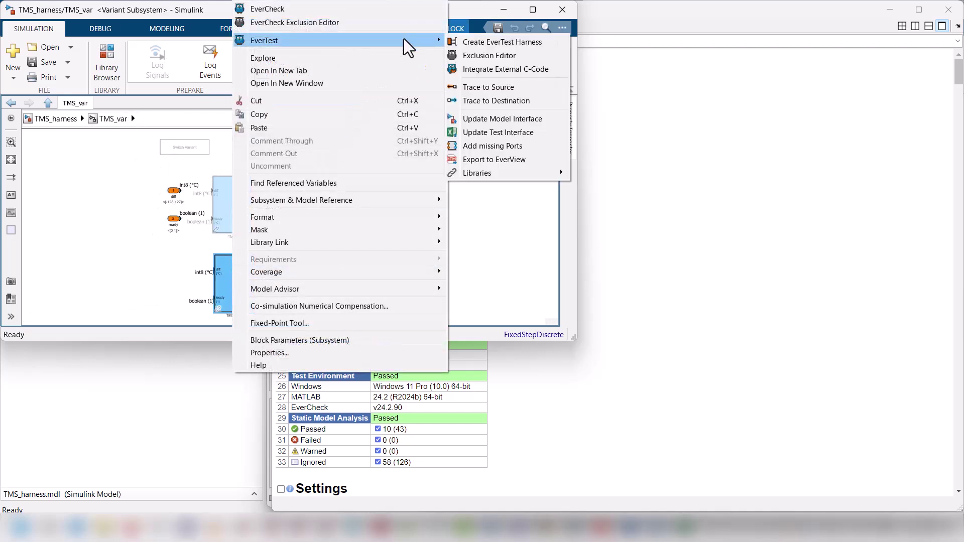
mouse_move(551, 172)
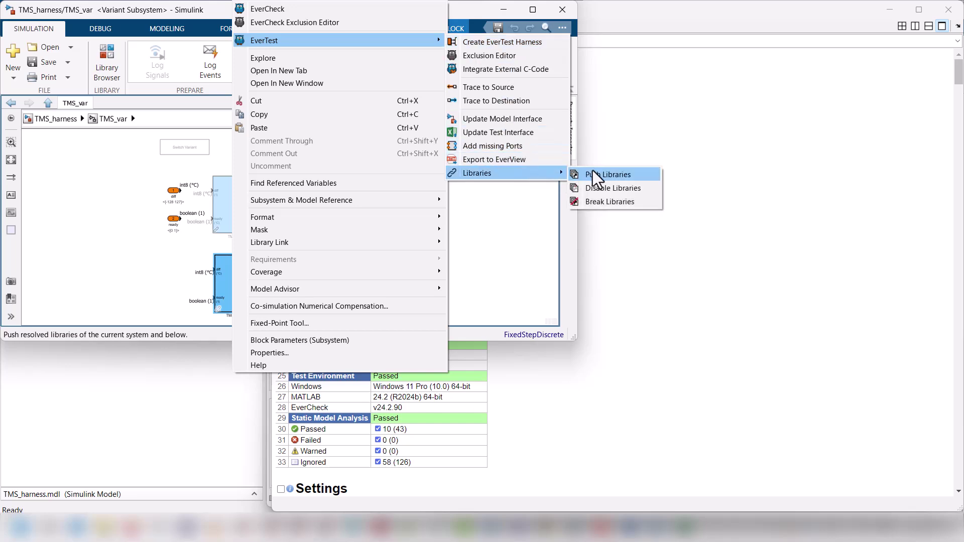
left_click(597, 172)
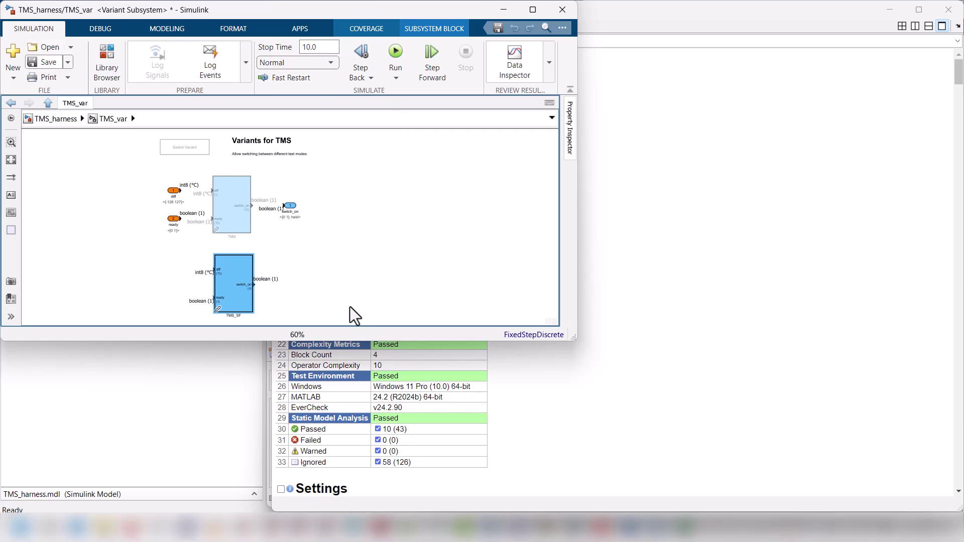
Step: Regenerate the Static Analysis Report for TMS_SF and minimize the EverCheck report window
right_click(482, 412)
left_click(486, 409)
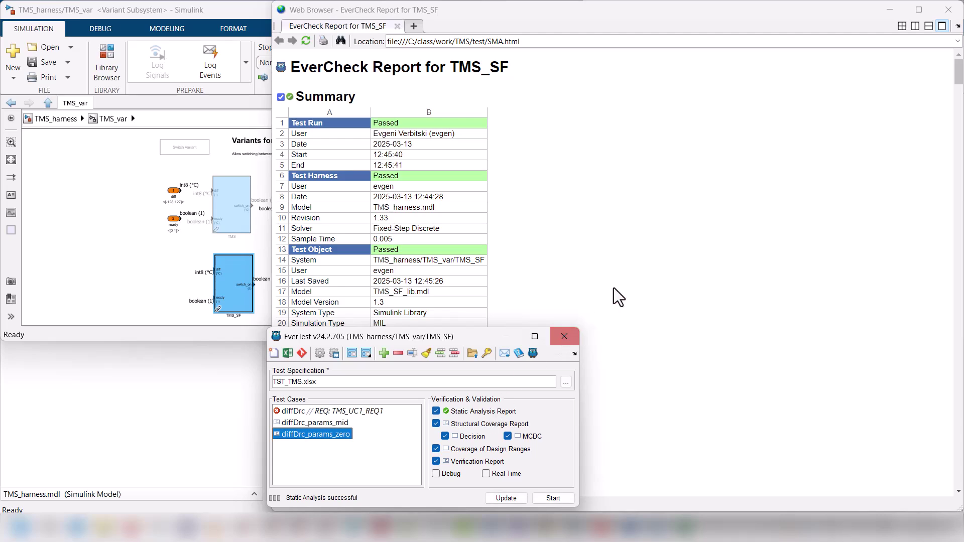
left_click(890, 10)
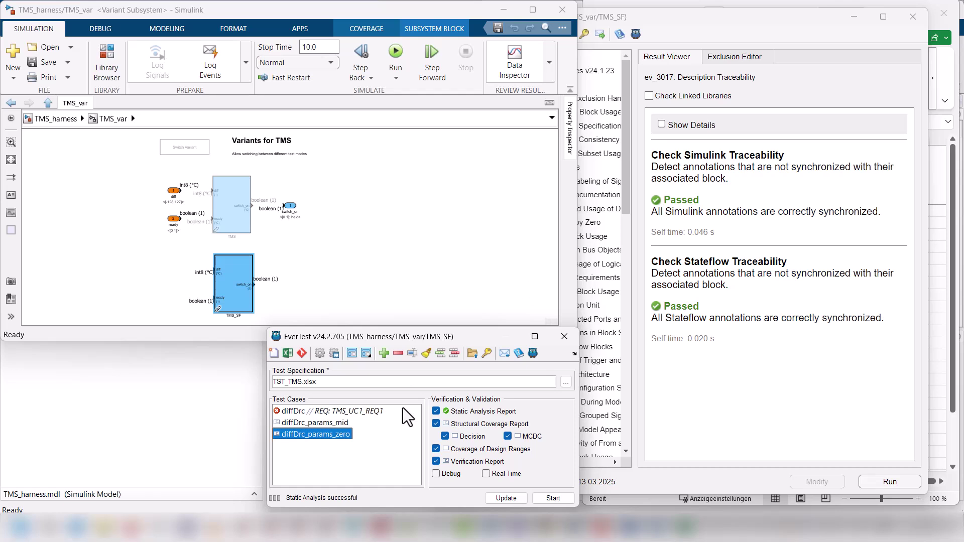
Step: Run diffDrc, diffDrc_params_mid and diffDrc_params_zero with the static analysis, structural coverage, design range and verification reports enabled
left_click(309, 413)
left_click(357, 440, "shift")
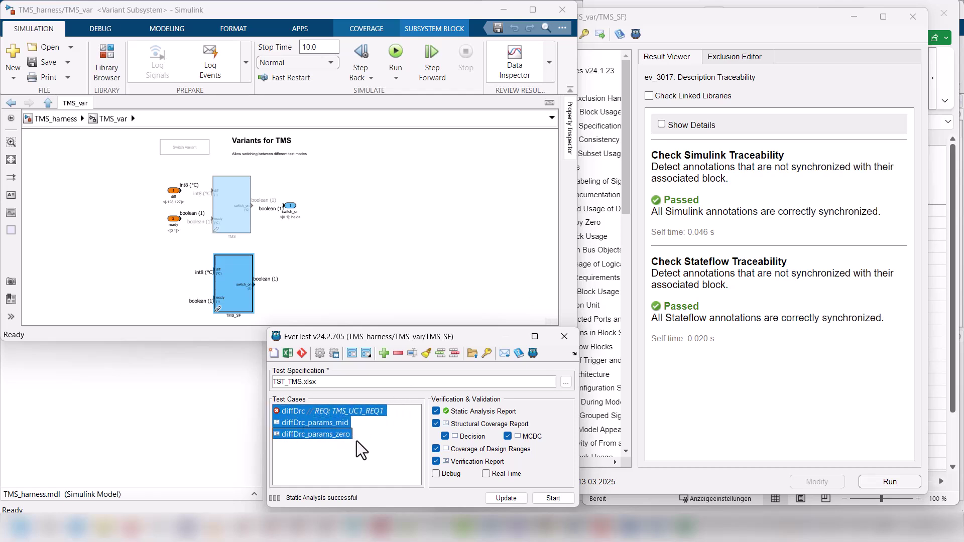
left_click(553, 498)
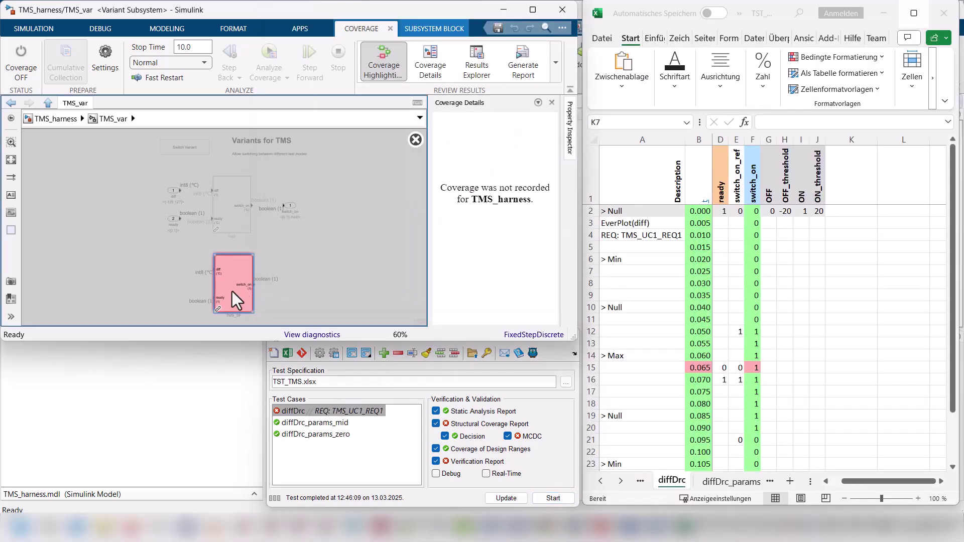
Step: Open the coverage-highlighted Stateflow chart inside TMS_SF and deselect the Static Analysis Report in EverTest
double_click(232, 291)
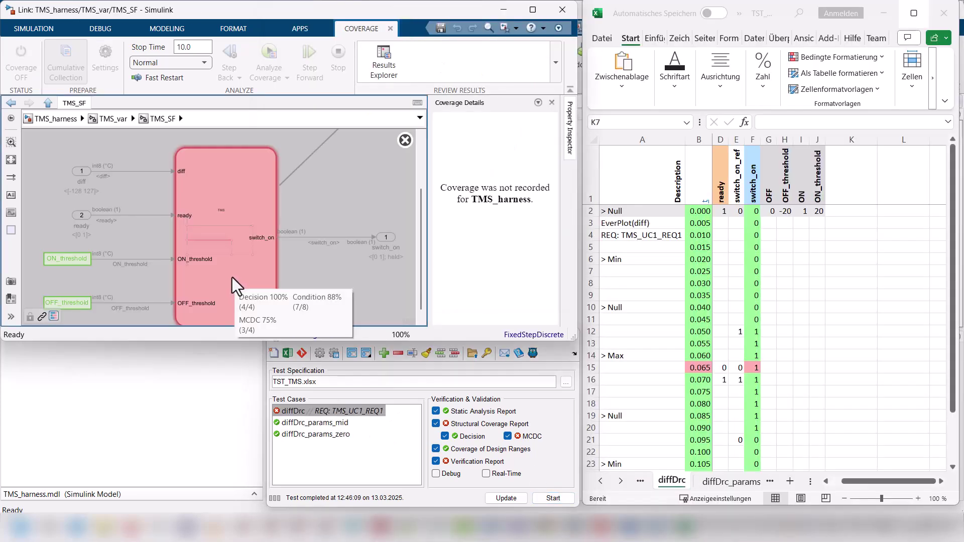
double_click(232, 277)
left_click(436, 412)
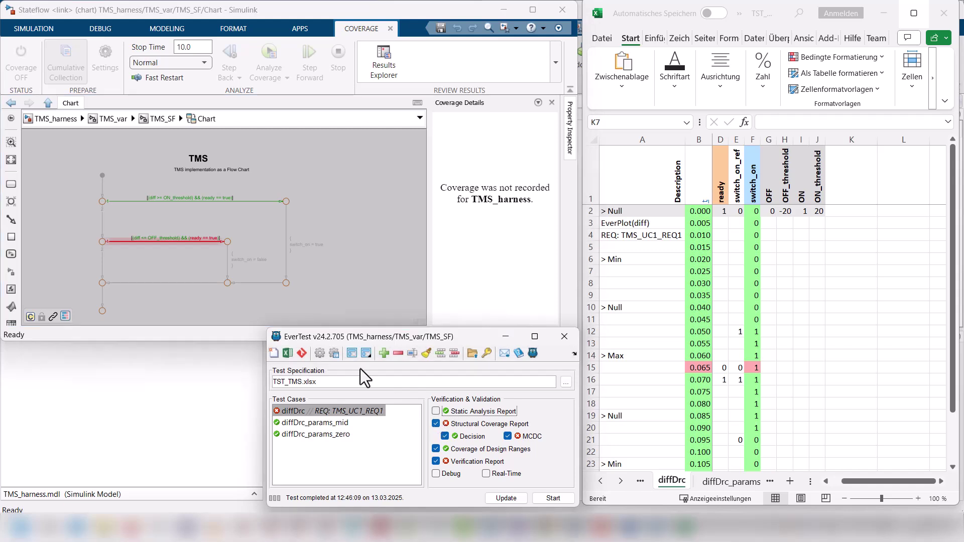
Step: Examine the OFF_threshold transition's coverage details and the ready values at 0.065 and 0.070 in the diffDrc sheet
left_click(188, 242)
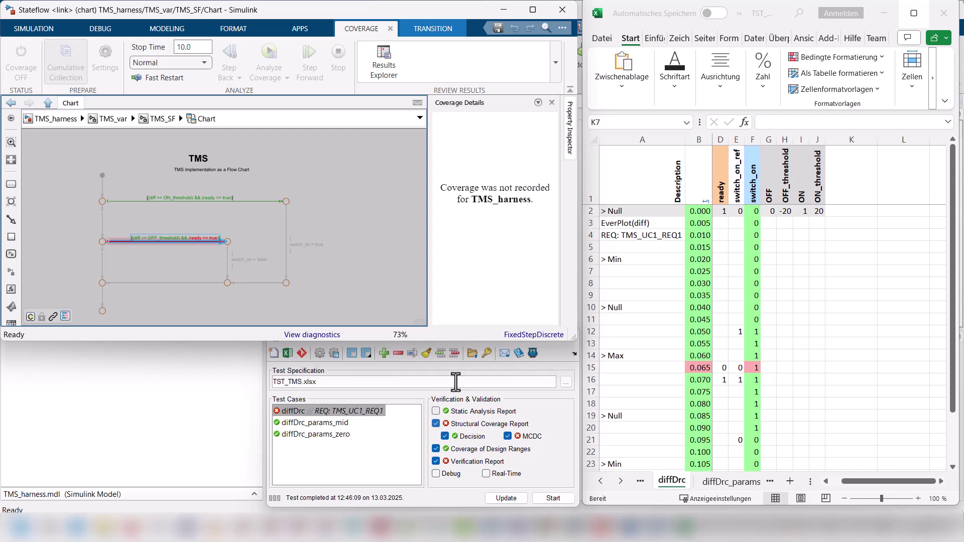
left_click(183, 261)
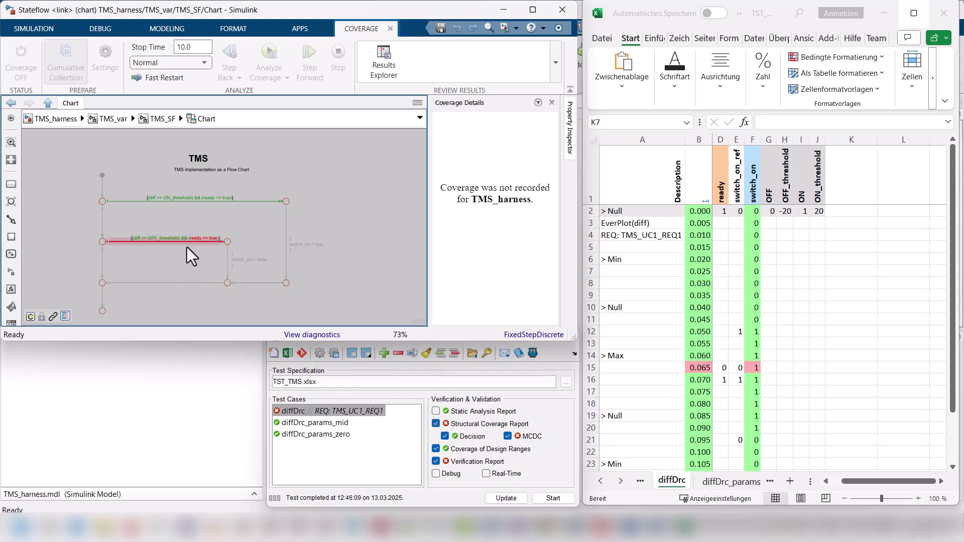
mouse_move(186, 242)
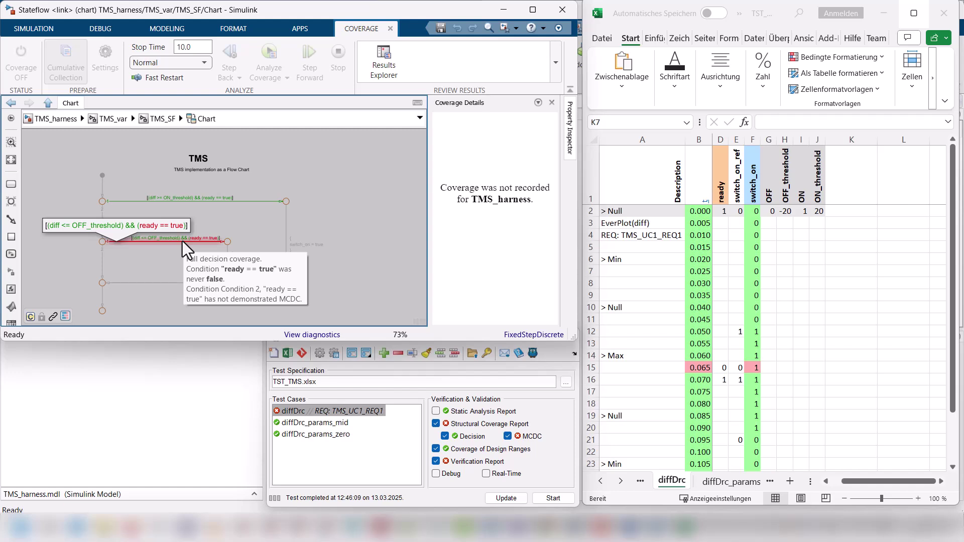
left_click(726, 369)
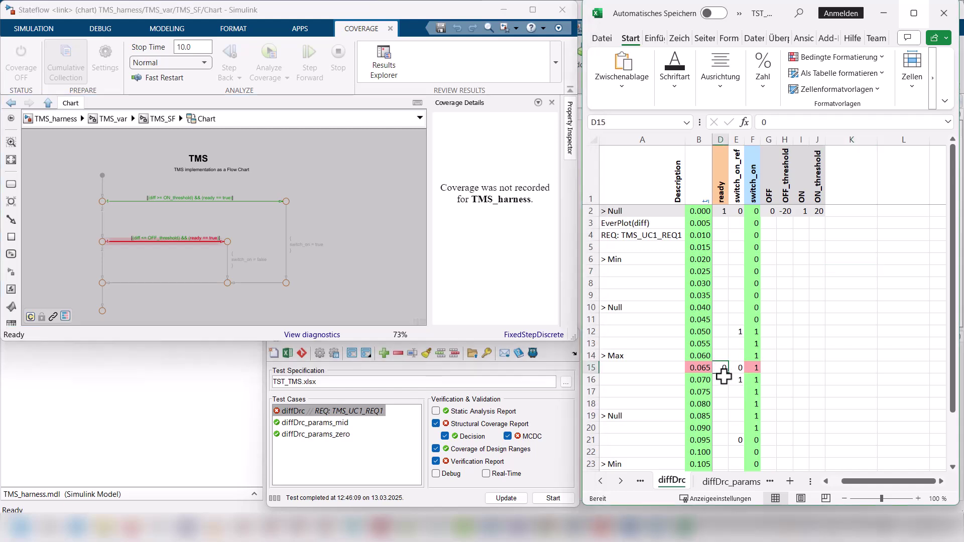
left_click(724, 381)
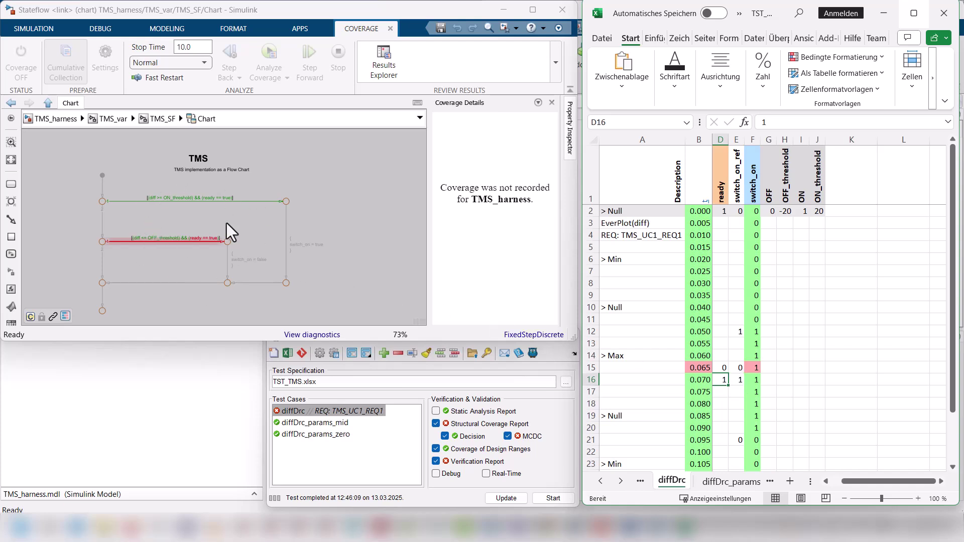
Step: Deselect the coverage and verification reports, close the coverage details, and start diffDrc in Debug mode
left_click(435, 430)
left_click(445, 436)
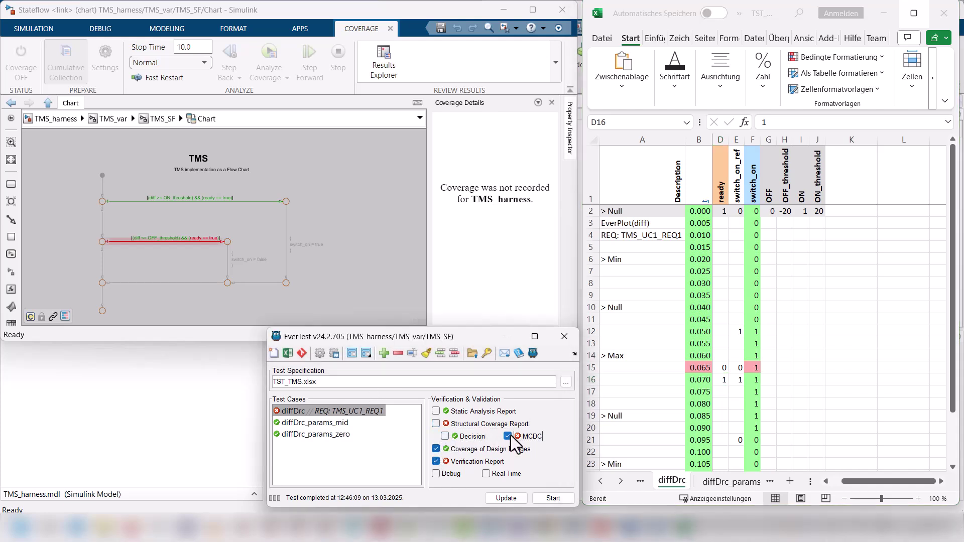
left_click(509, 436)
left_click(436, 448)
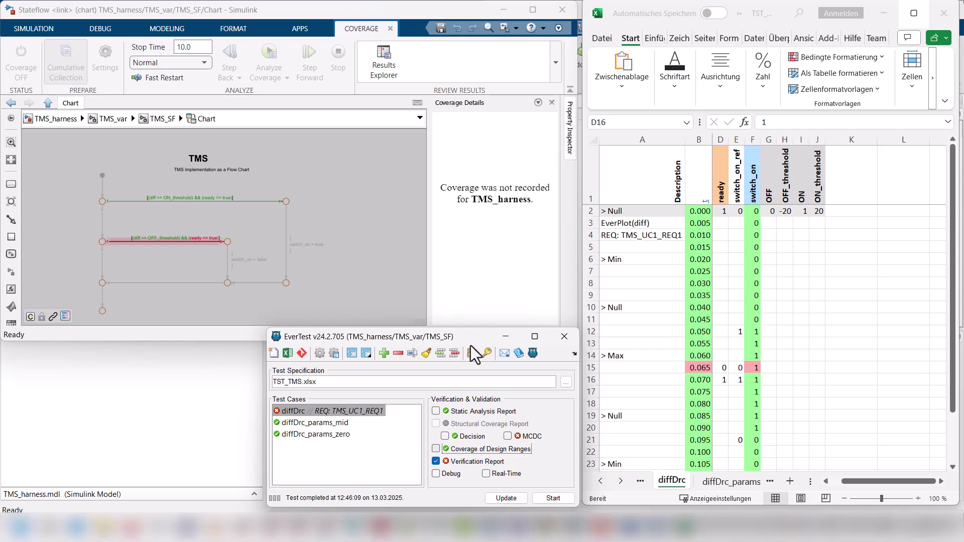
left_click(552, 102)
left_click(436, 461)
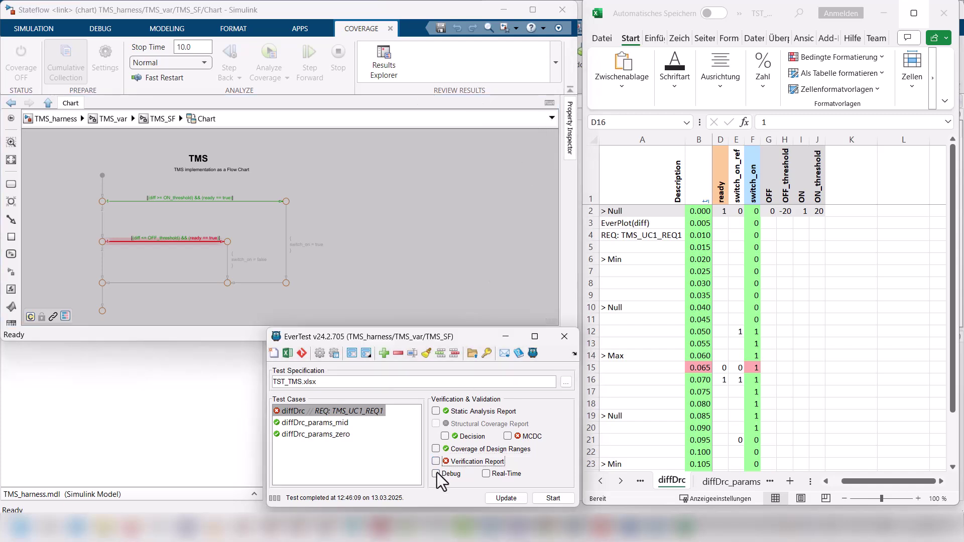
left_click(436, 473)
left_click(553, 498)
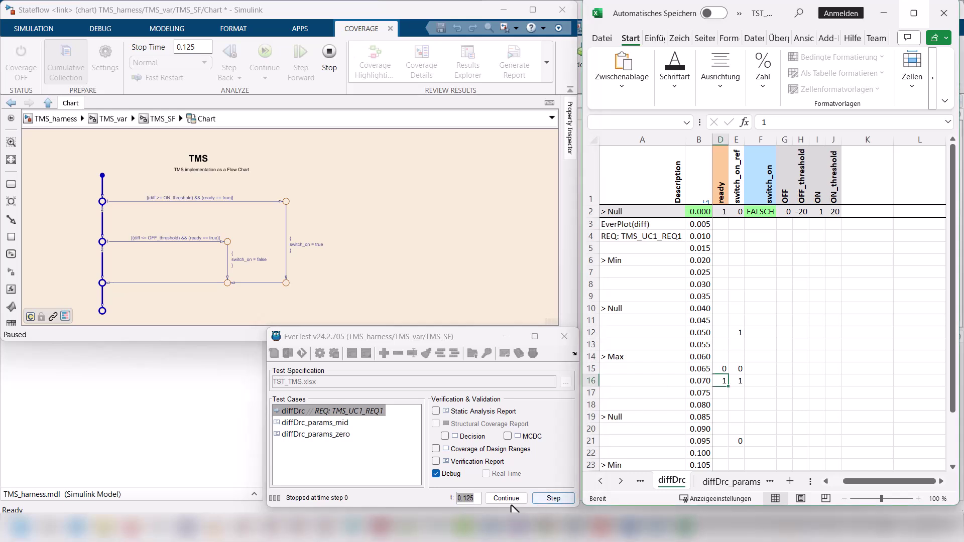
Step: Continue the debug run to time 0.06 and examine the switch_on = true branch in the chart
left_click(481, 508)
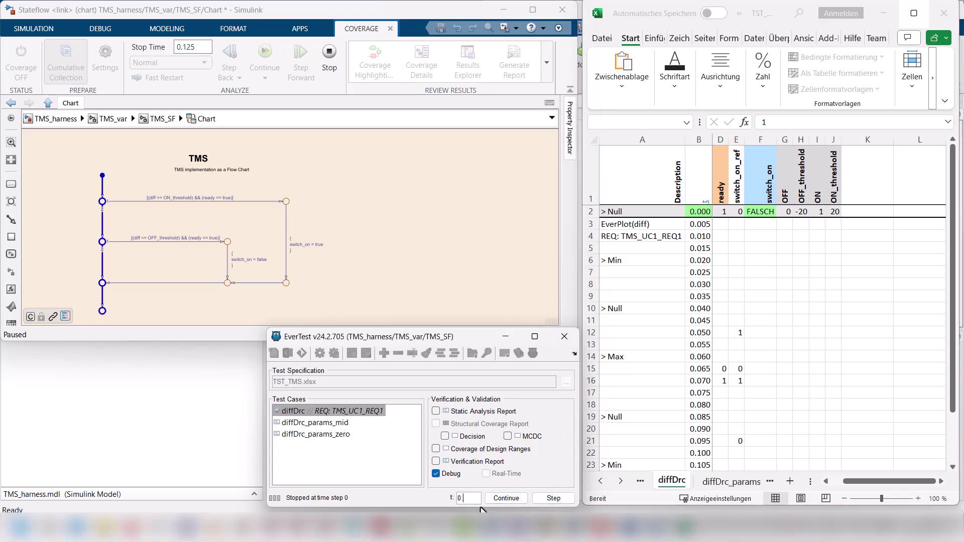
type(".06")
left_click(510, 497)
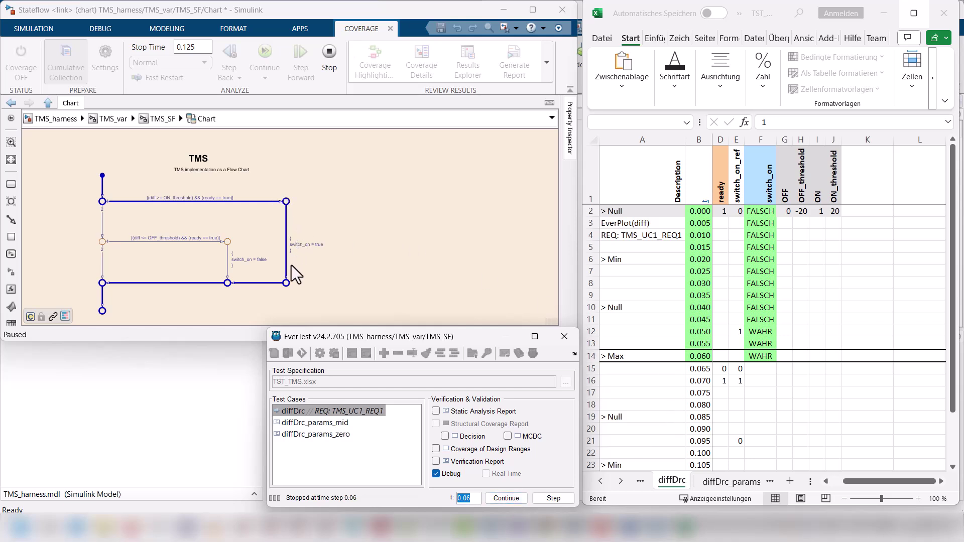
mouse_move(287, 273)
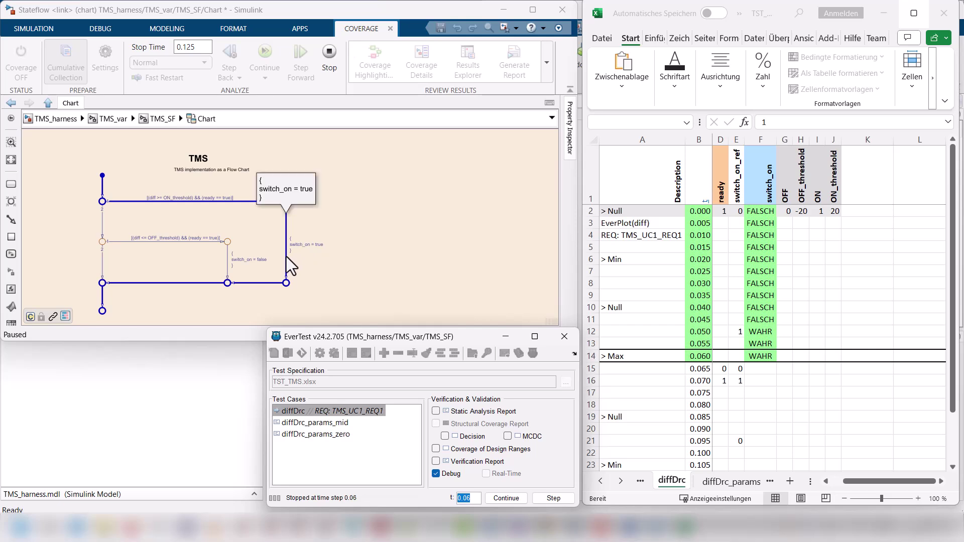
left_click(298, 237)
scroll(298, 237, "up", 5)
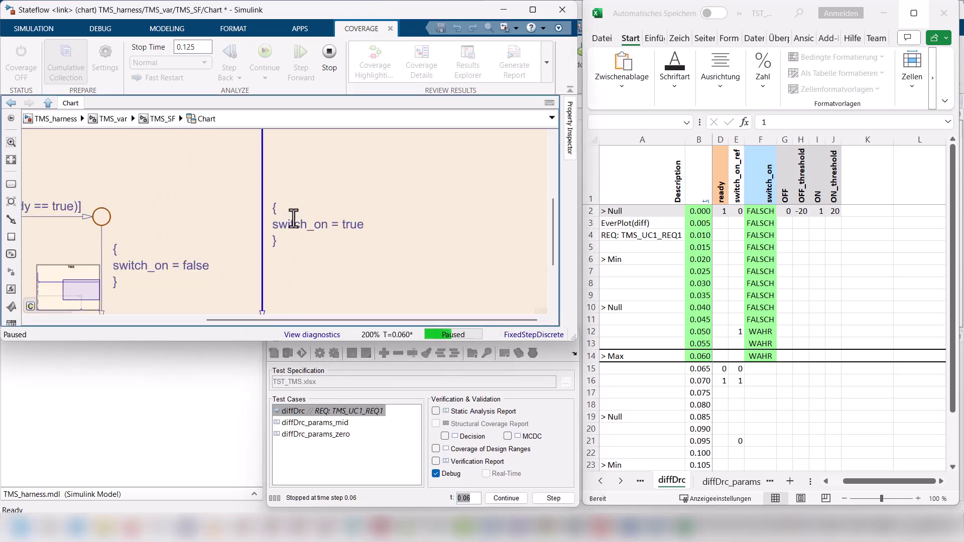
mouse_move(292, 225)
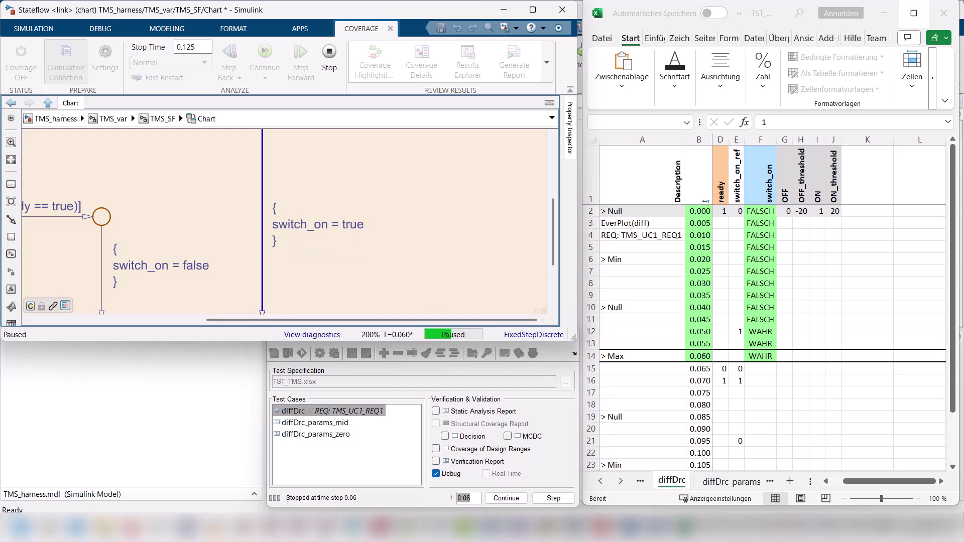
Step: Advance the debug run by one time step and examine the active path through the chart
left_click(553, 496)
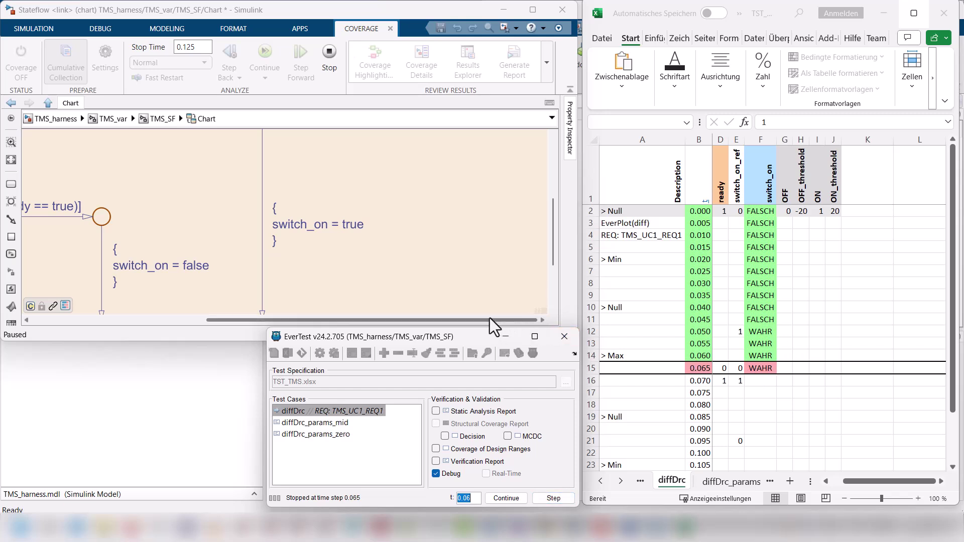
left_click_drag(490, 318, 342, 291)
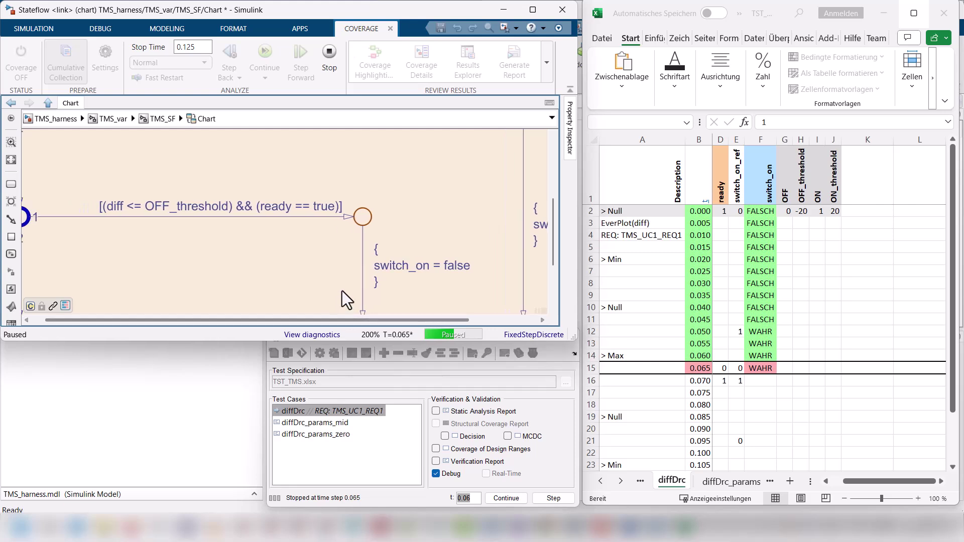
scroll(352, 274, "down", 3)
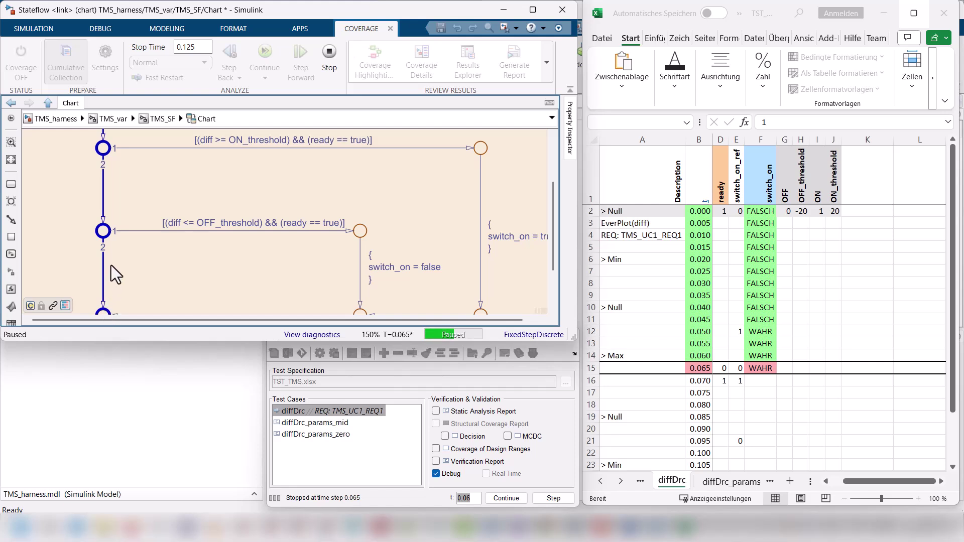
scroll(107, 263, "down", 1)
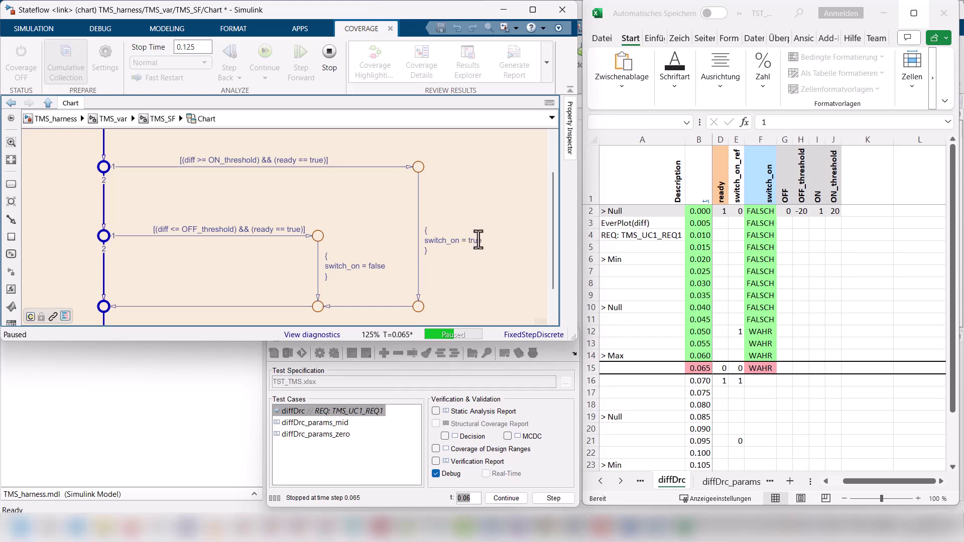
mouse_move(472, 241)
Step: Inspect the current data values behind the OFF_threshold transition condition
left_click(243, 229)
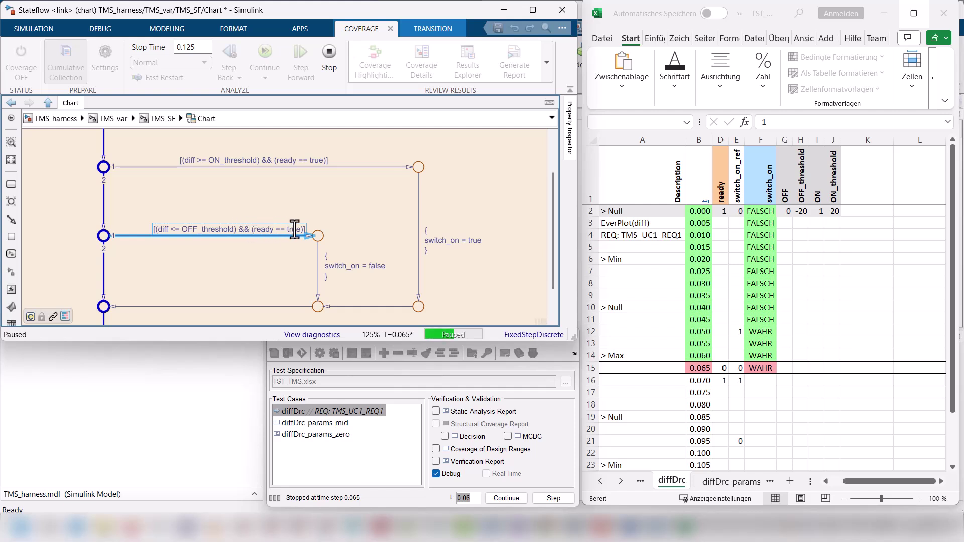
mouse_move(295, 229)
mouse_move(321, 165)
mouse_move(256, 231)
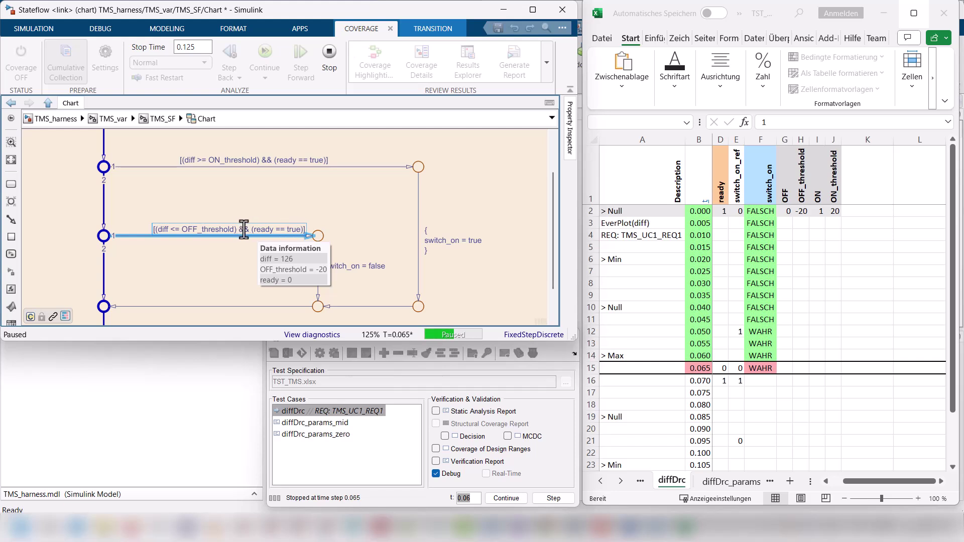
Step: Turn off Debug mode, stop the paused simulation, and select the OFF_threshold transition in the chart
left_click(436, 473)
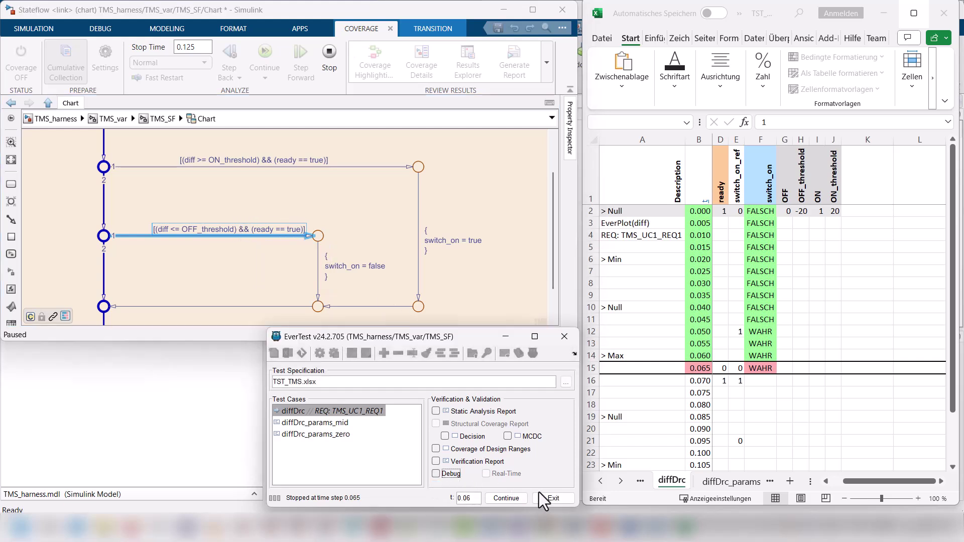
left_click(241, 234)
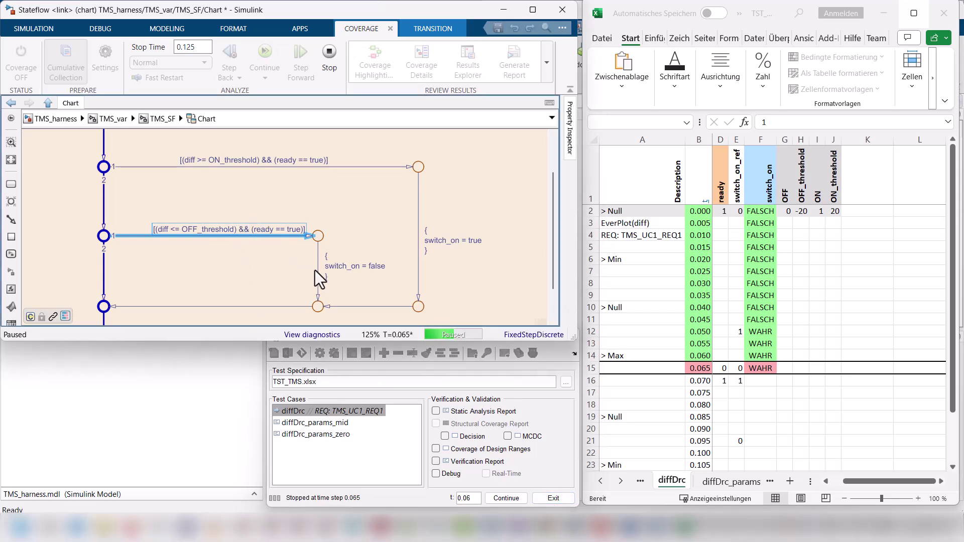
left_click(329, 53)
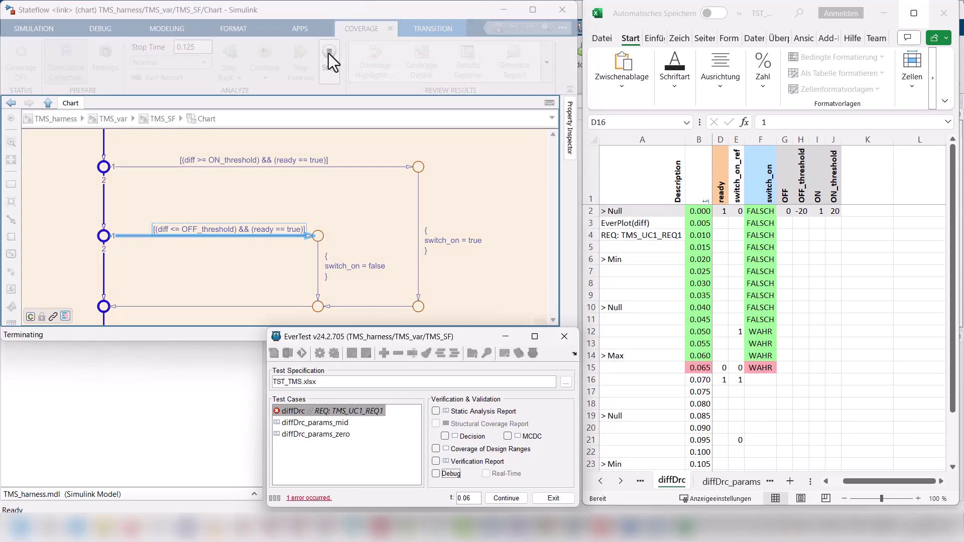
left_click(221, 234)
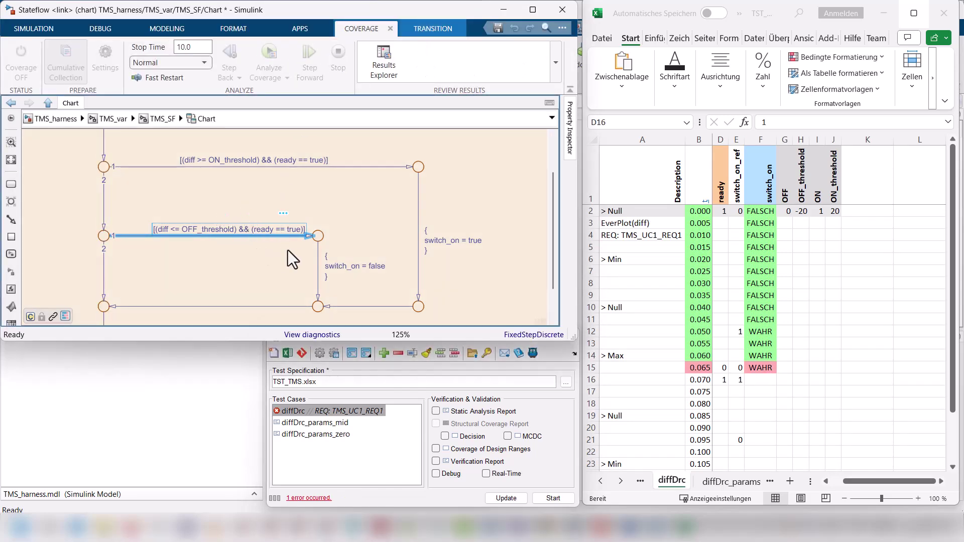
Step: Disable the library link of the TMS_SF chart to make it editable
left_click(279, 260)
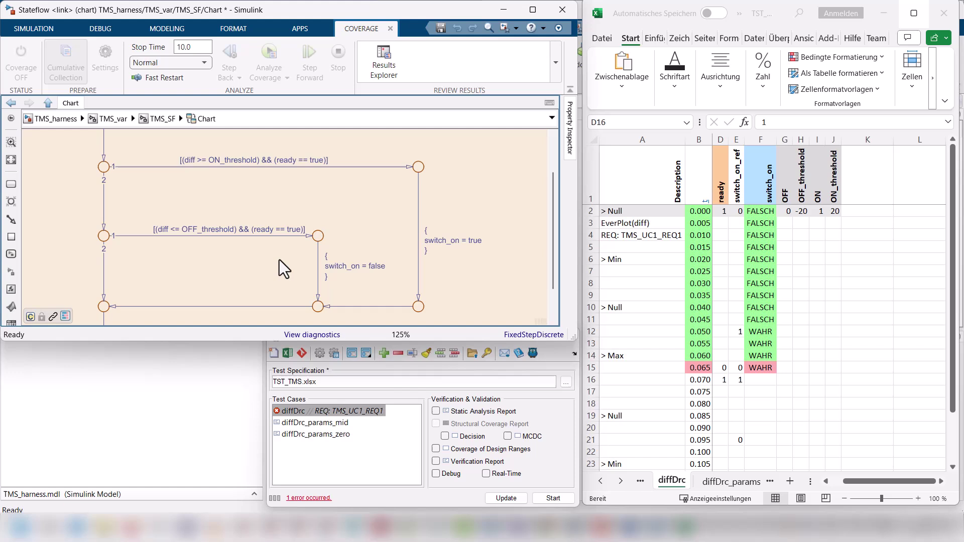
left_click(318, 237)
left_click(302, 143)
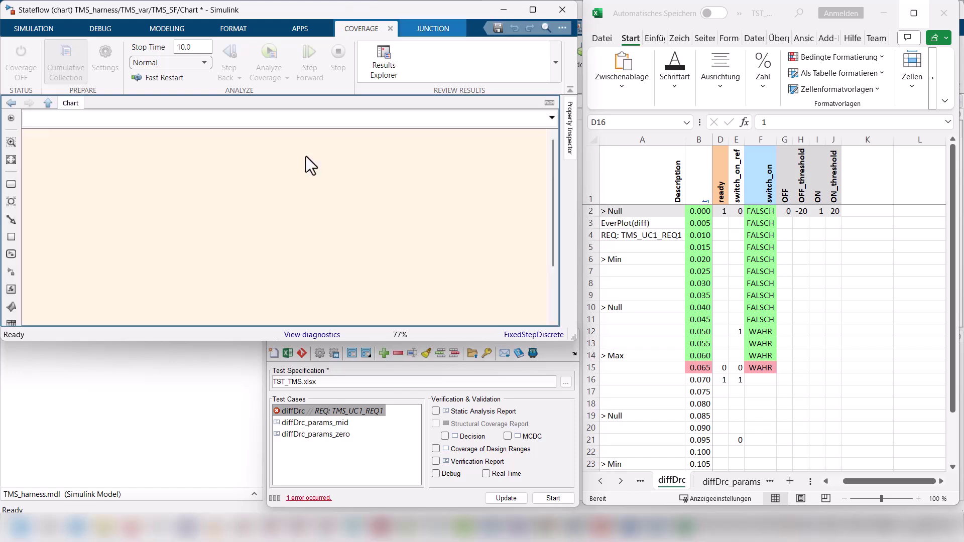
Step: Change the OFF_threshold transition condition to [(diff <= OFF_threshold) || (ready == false)]
scroll(299, 265, "up", 5)
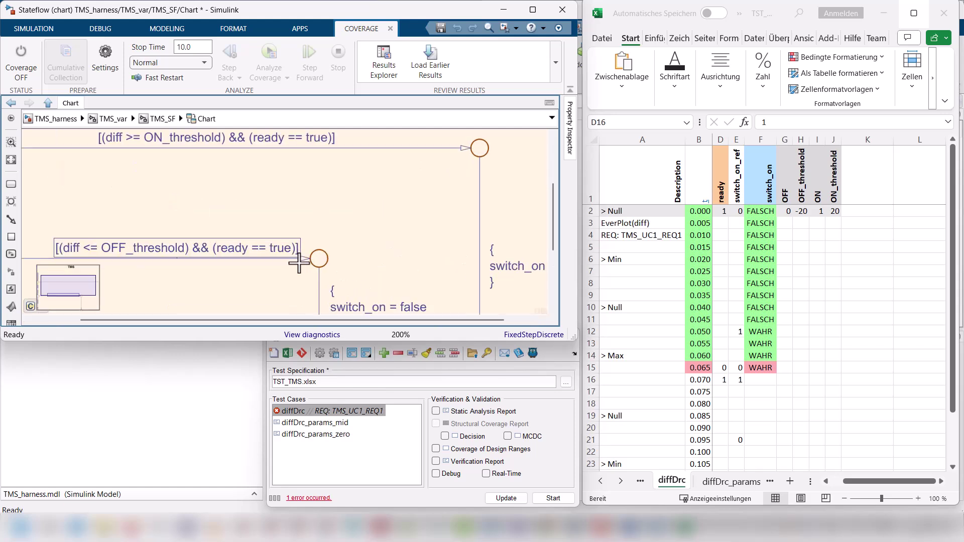
left_click(292, 249)
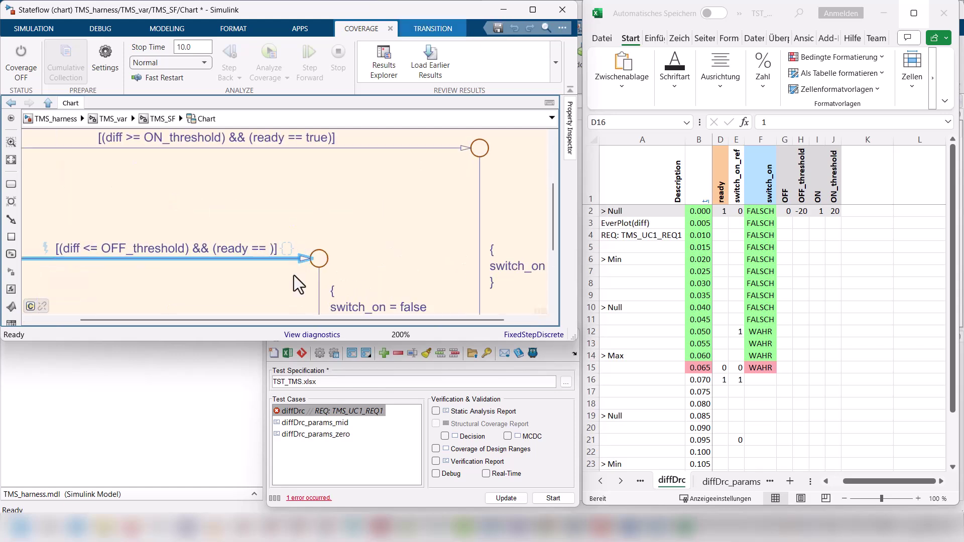
type("f")
key("BackSpace")
key("BackSpace")
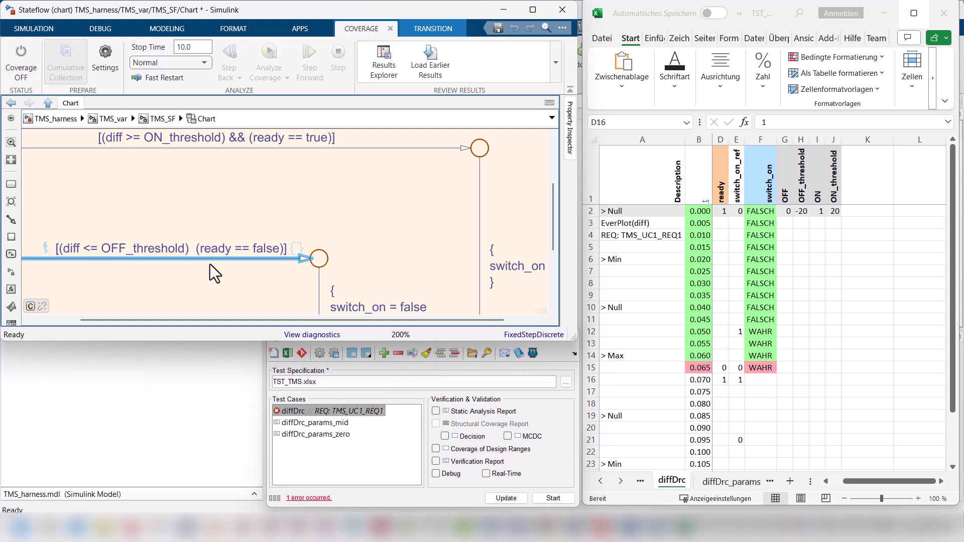
type("||")
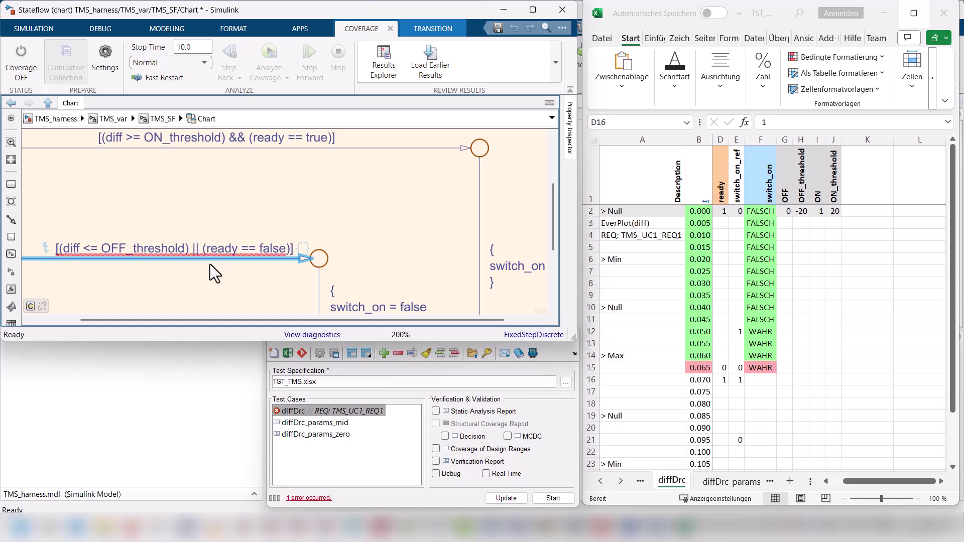
left_click(232, 278)
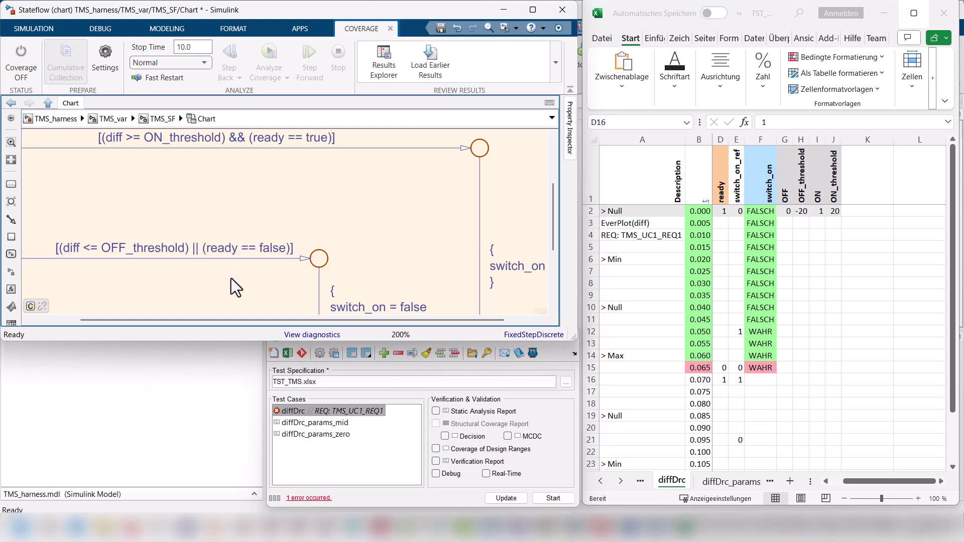
Step: Run the diffDrc test case alone, and run it twice together with diffDrc_params_mid and diffDrc_params_zero
double_click(339, 412)
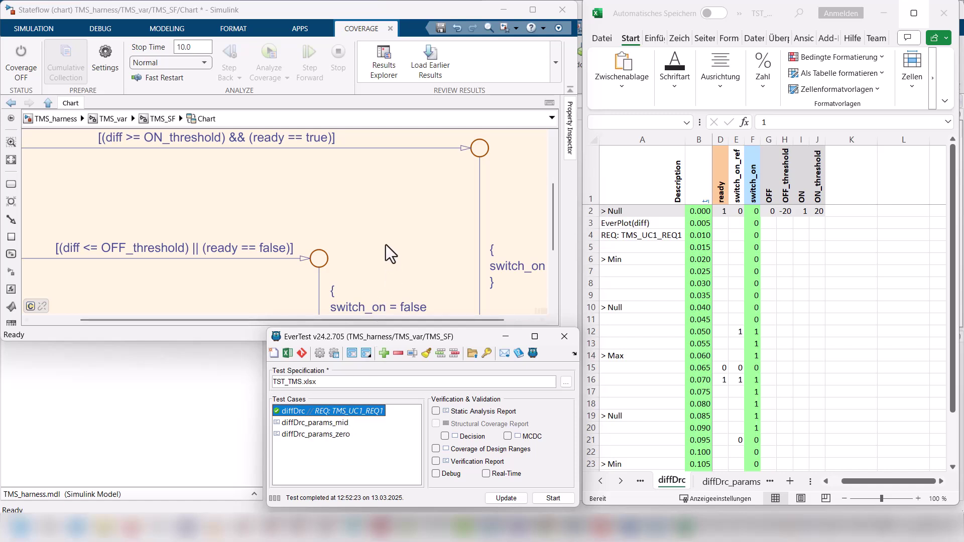
left_click(327, 435, "shift")
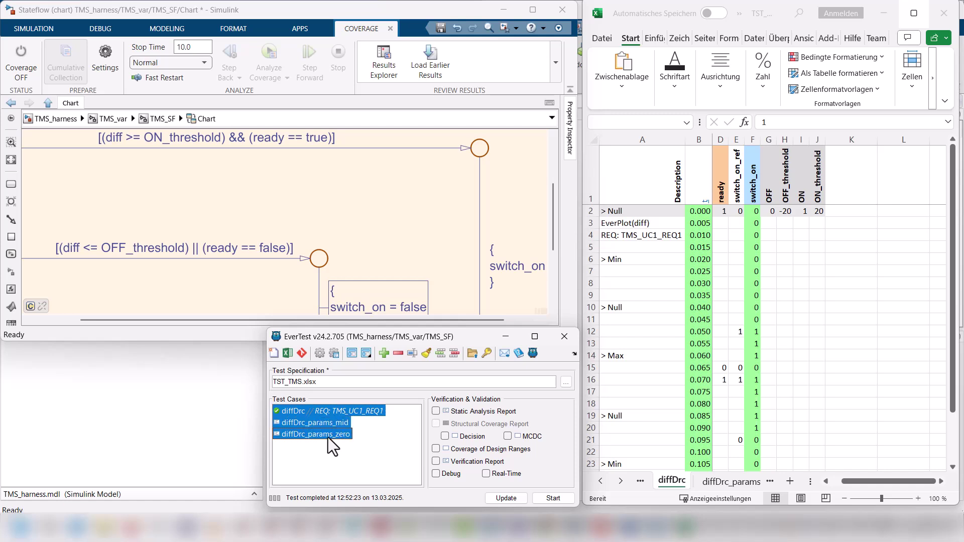
left_click(553, 498)
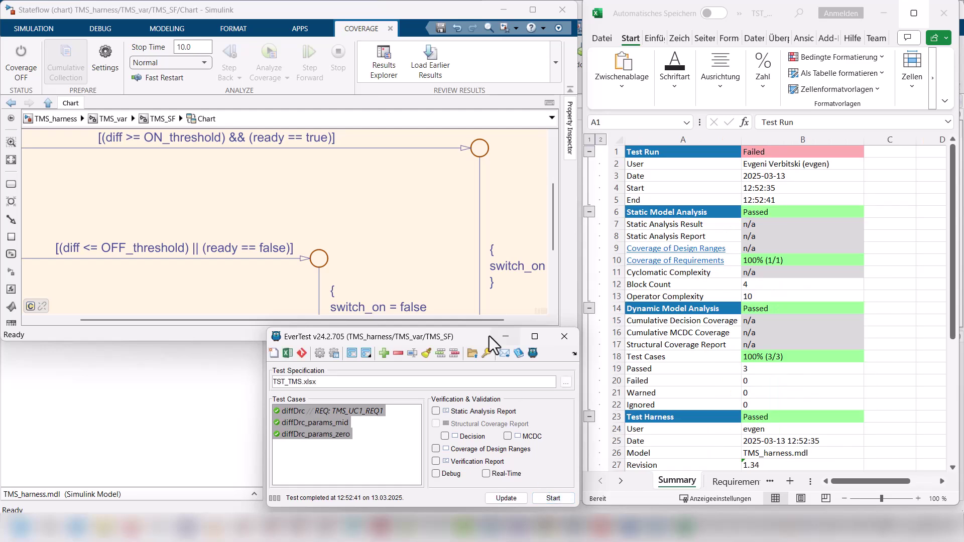
left_click(402, 227)
key("space")
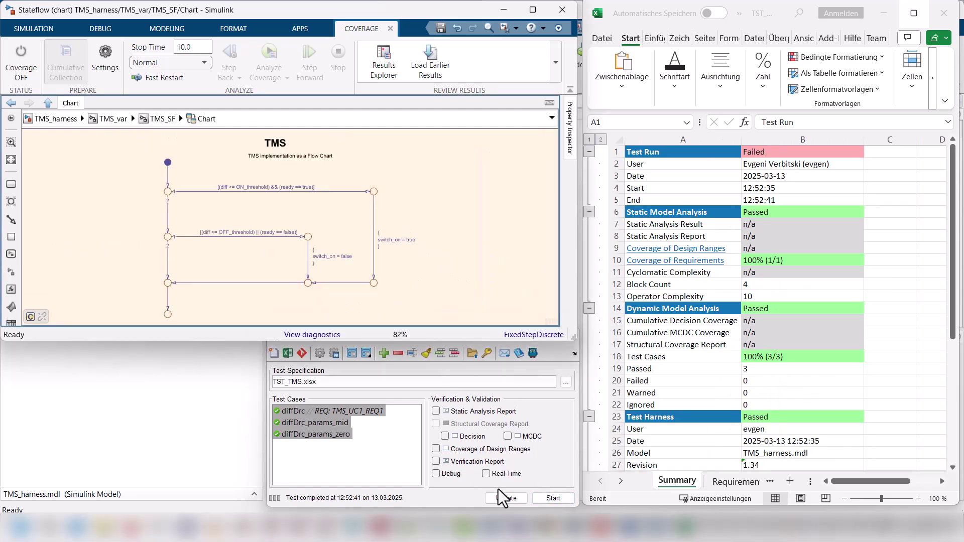
left_click(554, 498)
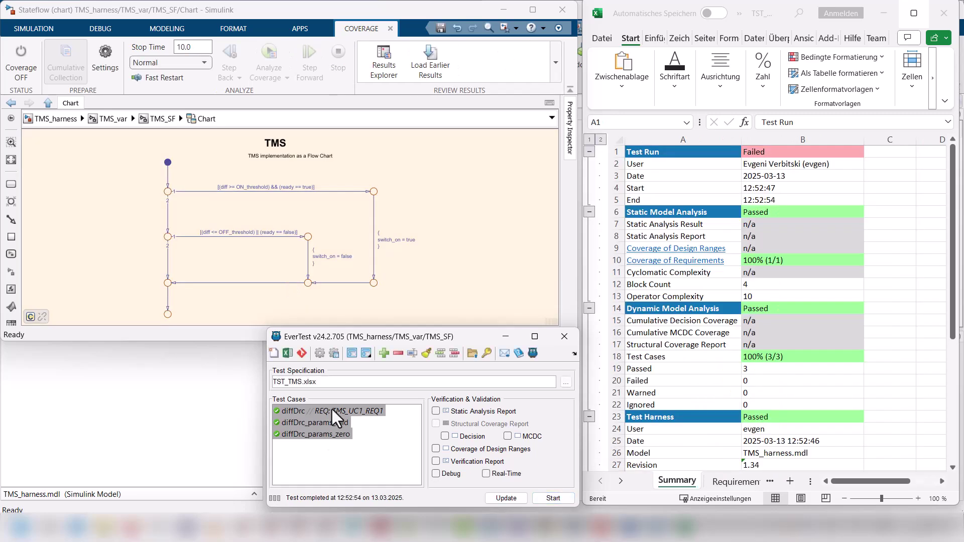
Step: Start diffDrc in Debug mode and step to time 0.02, examining the active path in the chart
left_click(333, 410)
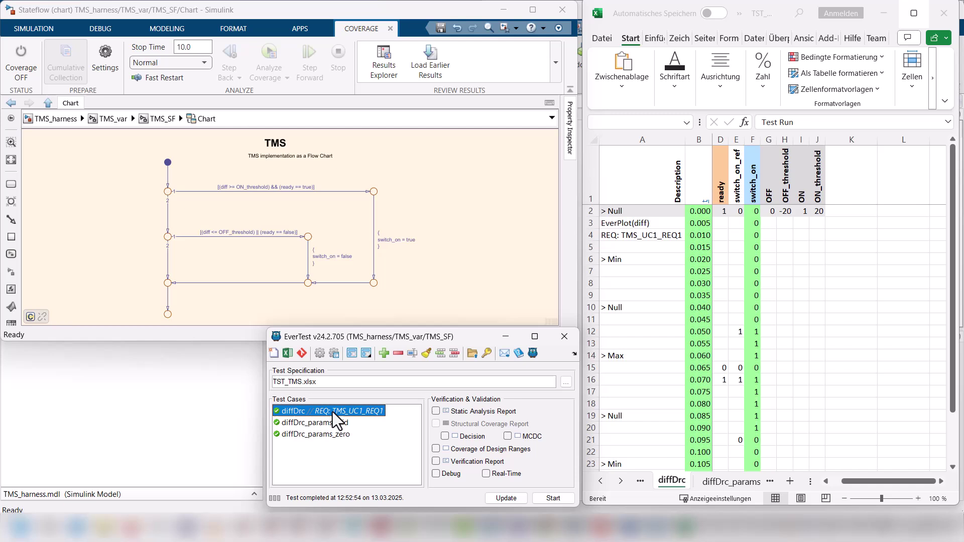
left_click(444, 475)
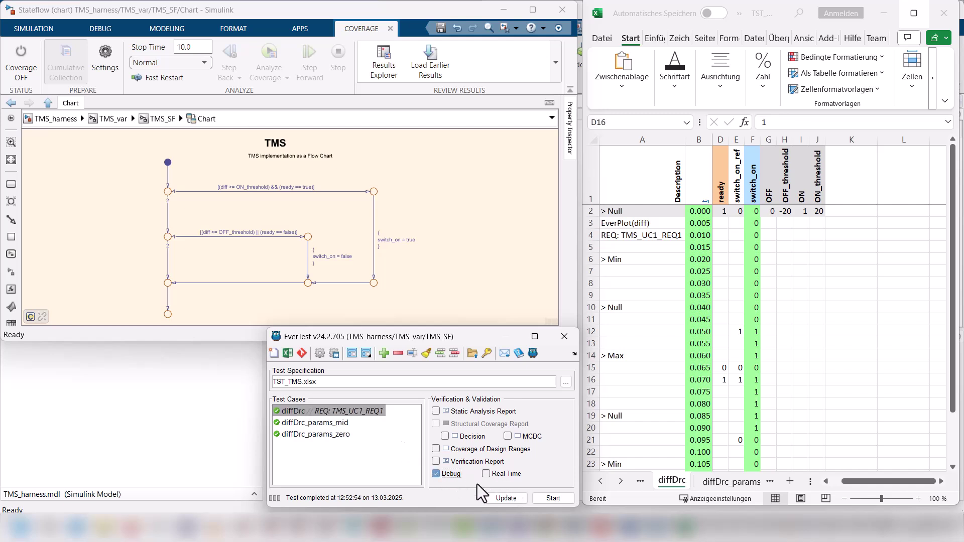
left_click(561, 497)
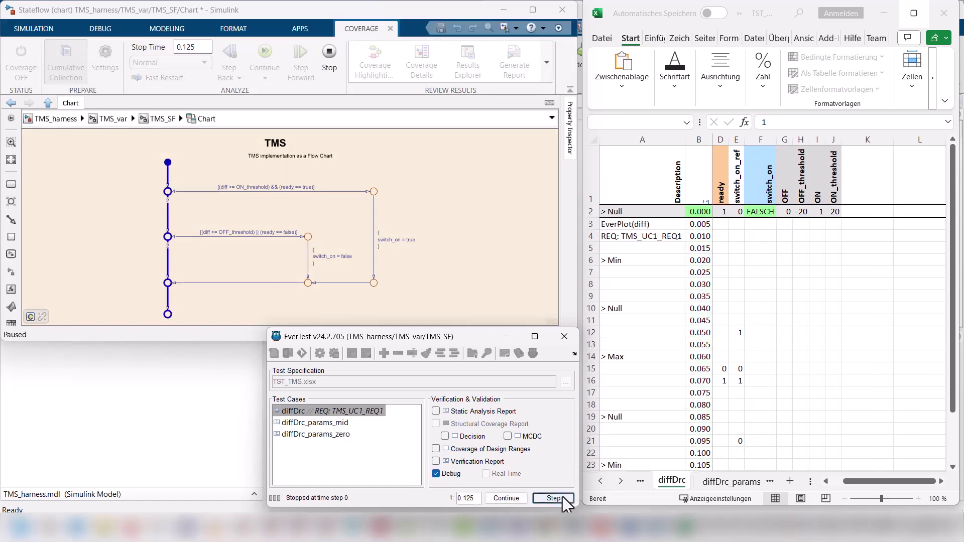
left_click(563, 496)
left_click(562, 496)
left_click(563, 496)
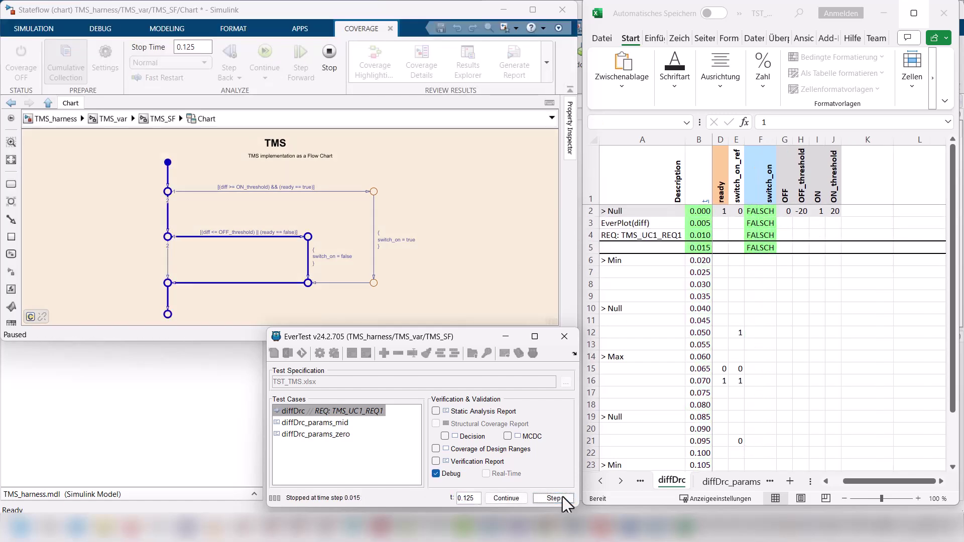
left_click(562, 496)
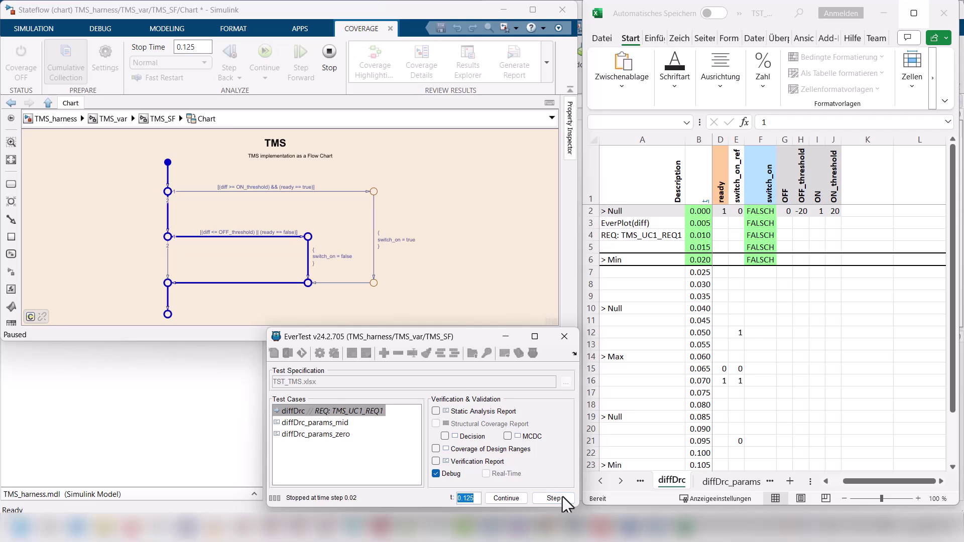
Step: Step the debug run to time 0.05 and examine which chart branch is active
left_click(562, 496)
left_click(562, 496)
left_click(562, 496)
left_click(562, 497)
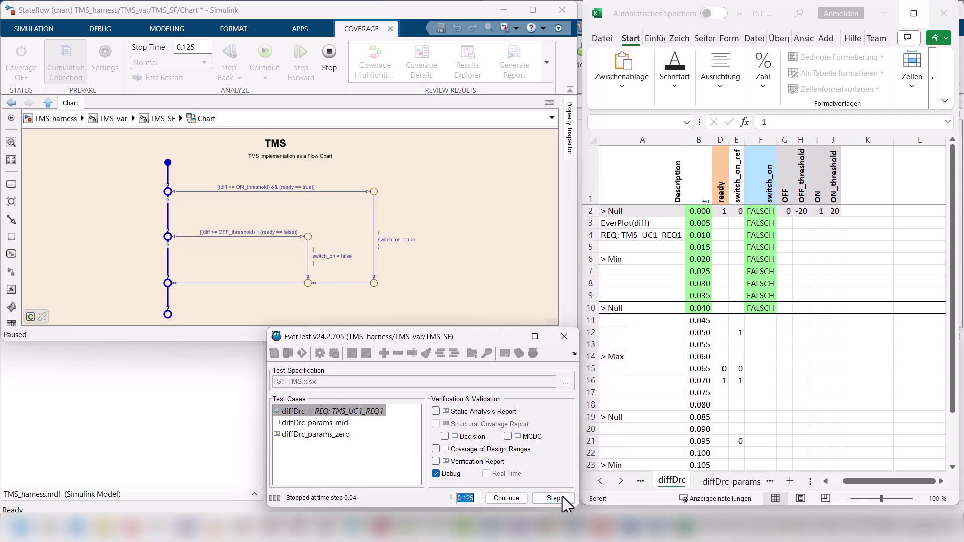
left_click(563, 496)
left_click(562, 497)
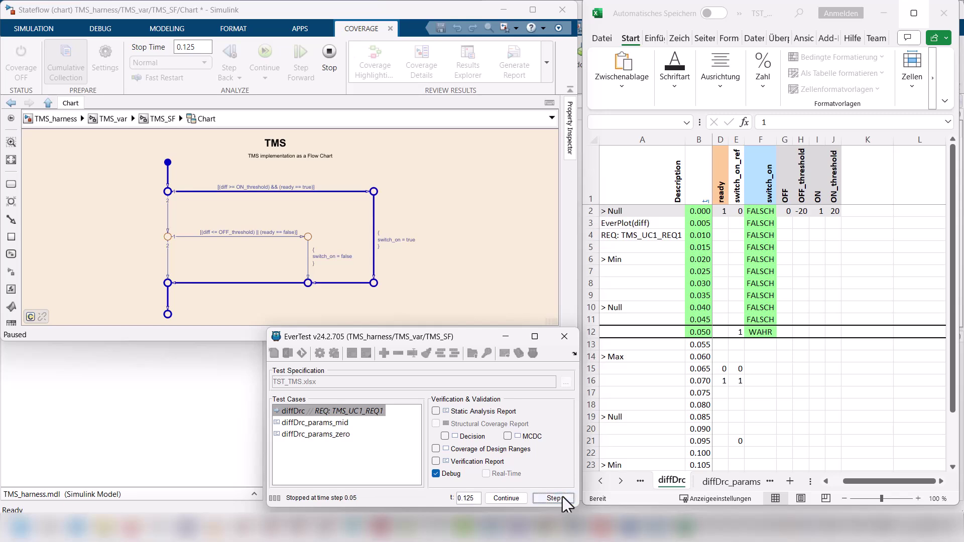
Step: Step the debug run through time 0.065 to 0.07 and examine how the chart reacts to the ready signal
left_click(563, 496)
left_click(562, 497)
left_click(562, 496)
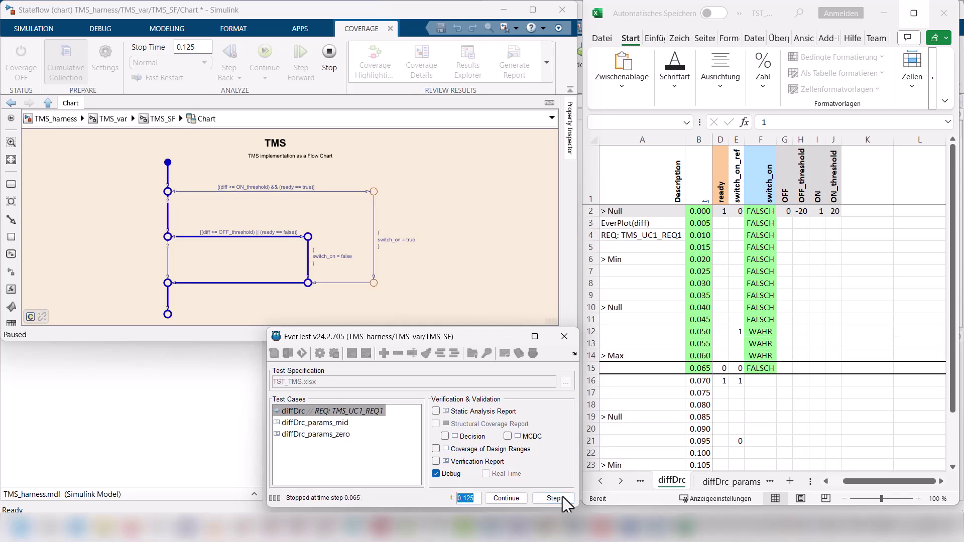
left_click(562, 496)
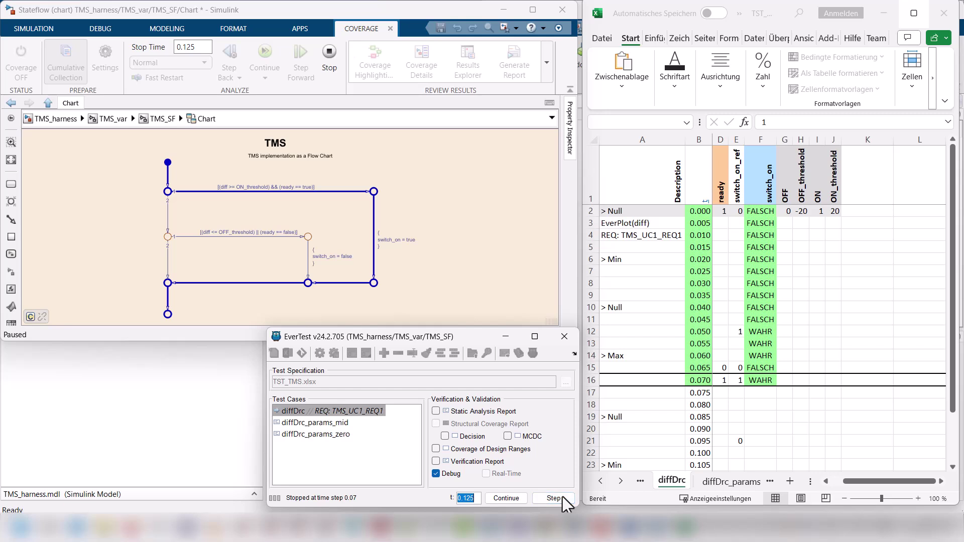
Step: Step the debug run to time 0.11, cancel the test and turn off Debug mode
left_click(563, 497)
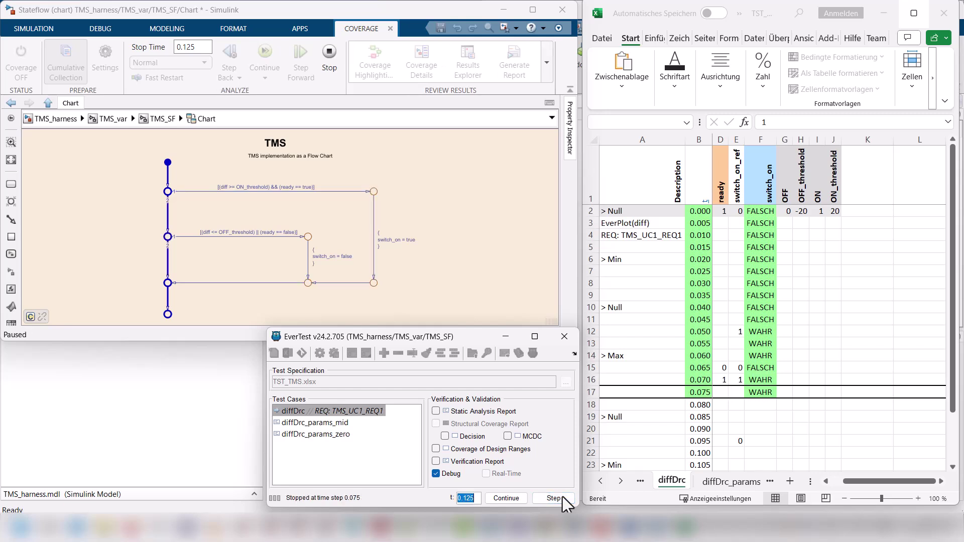
left_click(562, 496)
left_click(563, 496)
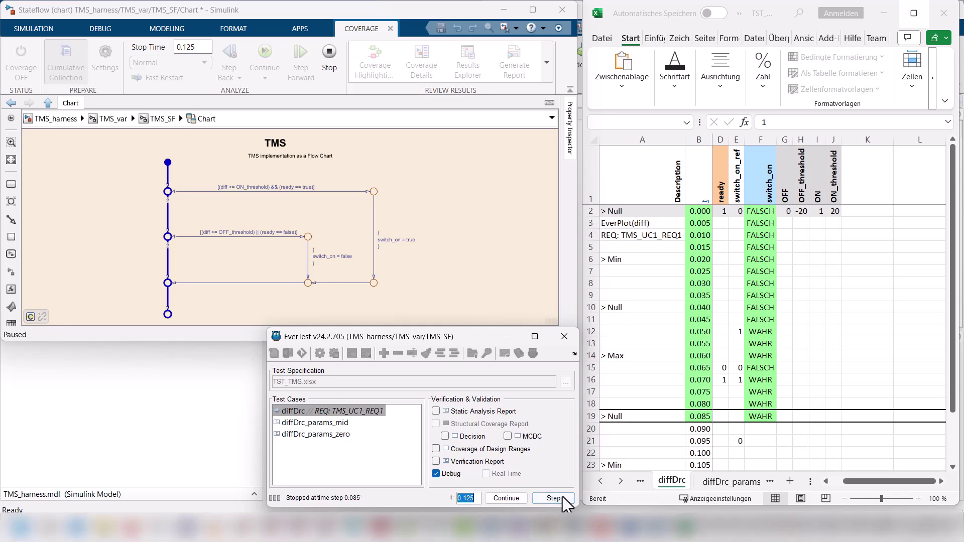
left_click(563, 496)
left_click(563, 496)
left_click(562, 496)
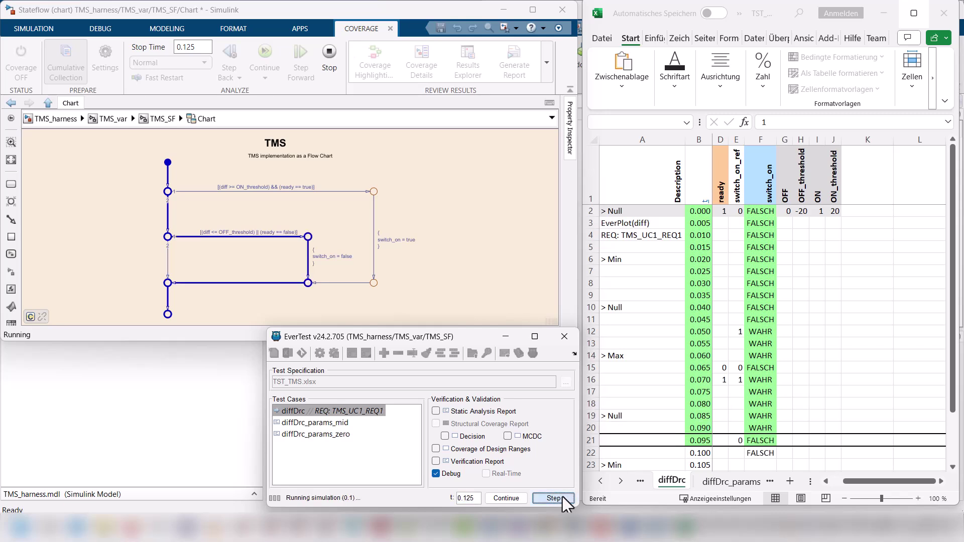
left_click(563, 496)
left_click(563, 496)
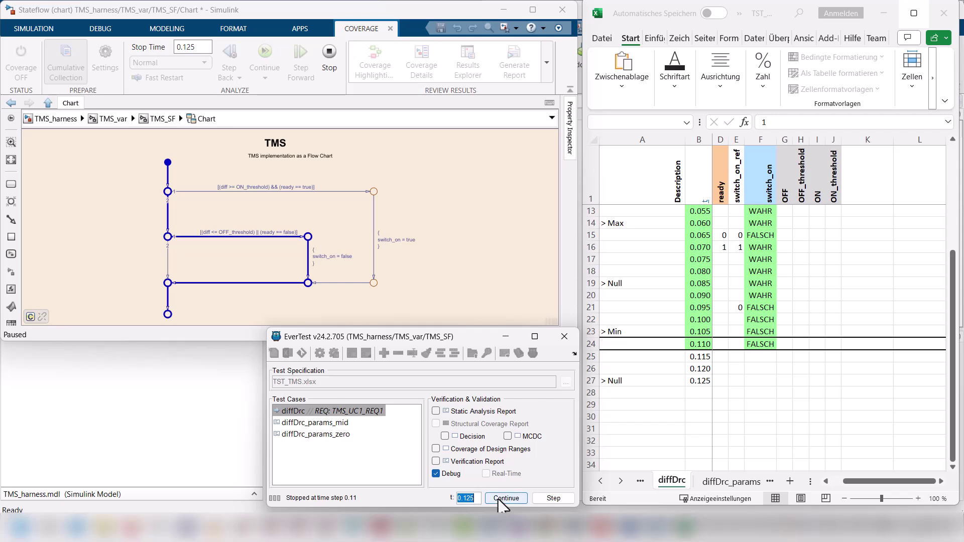
left_click(445, 476)
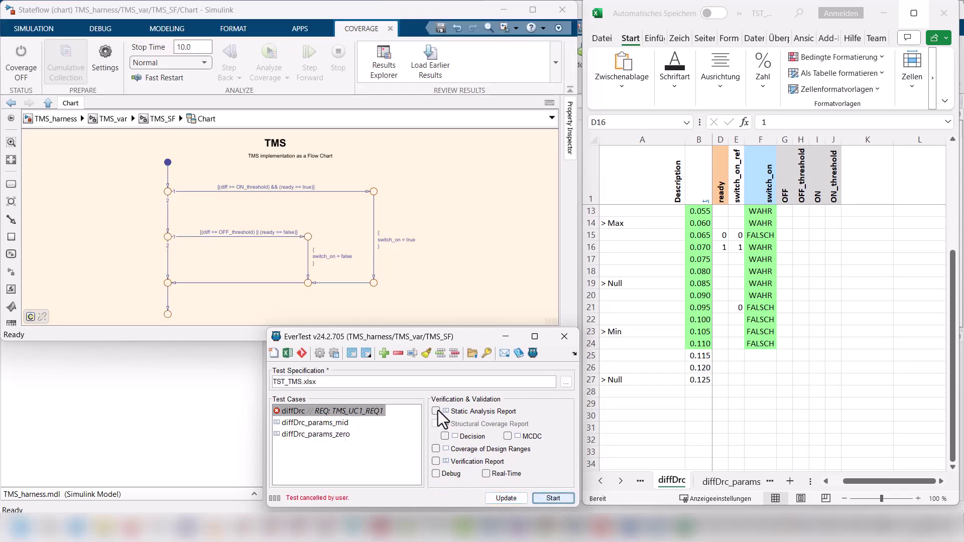
Step: Enable the Static Analysis Report, Structural Coverage Report with Decision and MCDC, Coverage of Design Ranges, and Verification Report
left_click(436, 411)
left_click(444, 436)
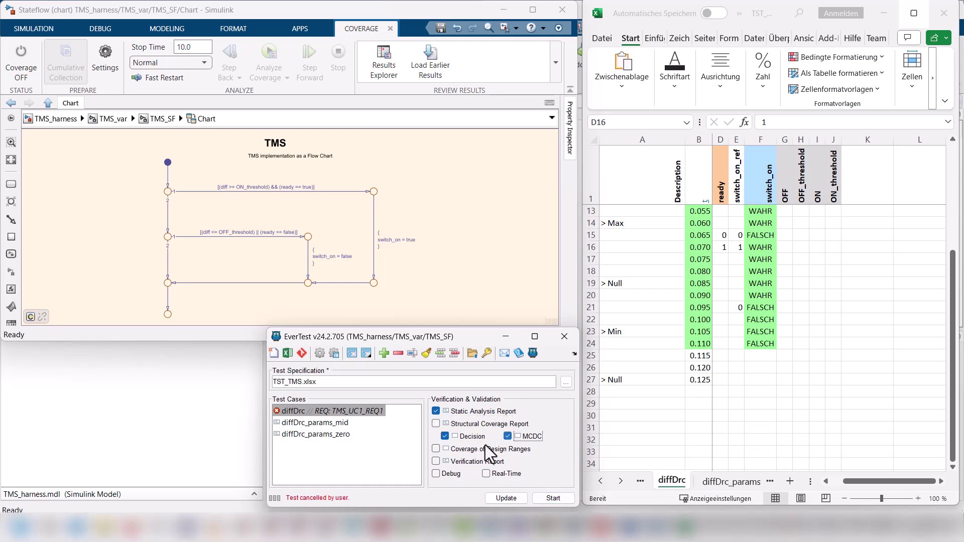
left_click(436, 424)
left_click(435, 449)
left_click(435, 461)
Step: Run diffDrc, diffDrc_params_mid and diffDrc_params_zero together with the enabled verification reports
left_click(313, 423)
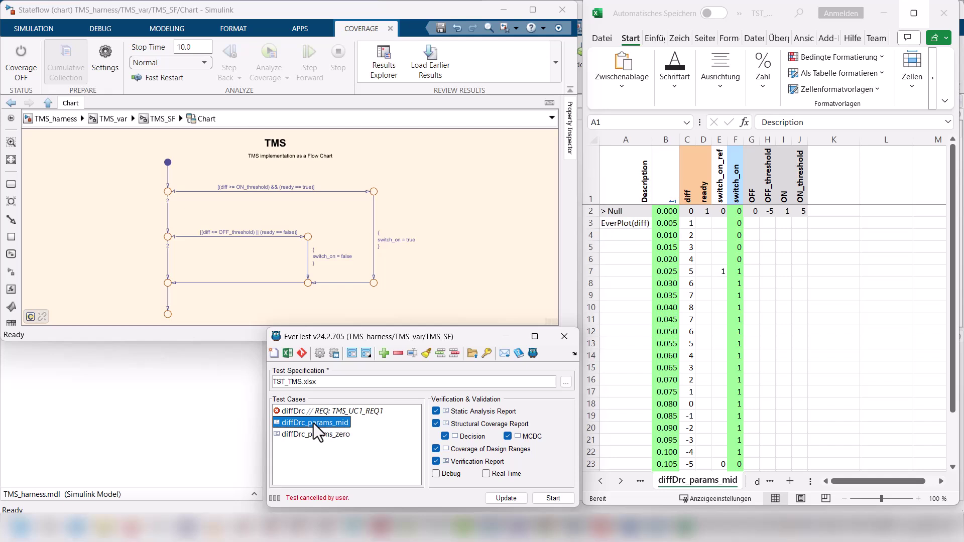
left_click(318, 411, "ctrl")
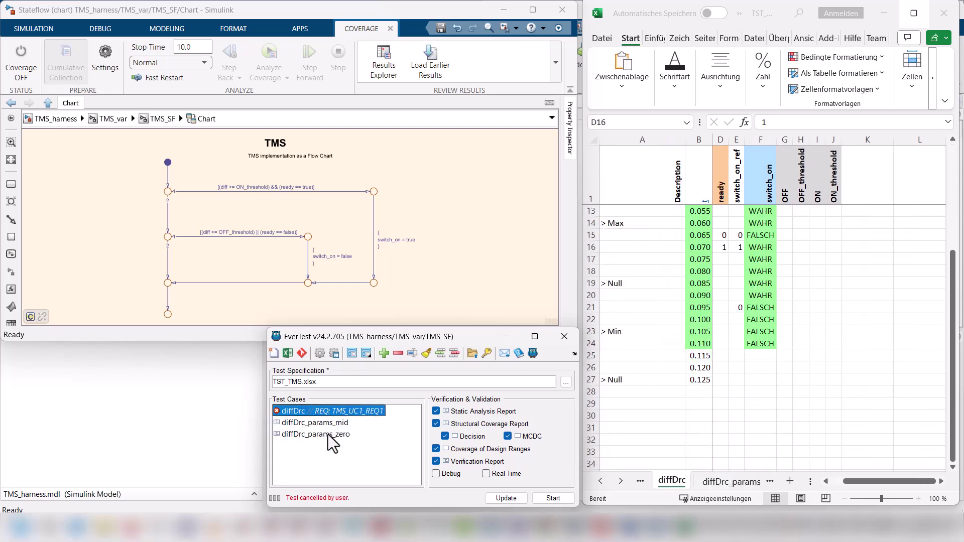
left_click(330, 435, "ctrl")
left_click(554, 498)
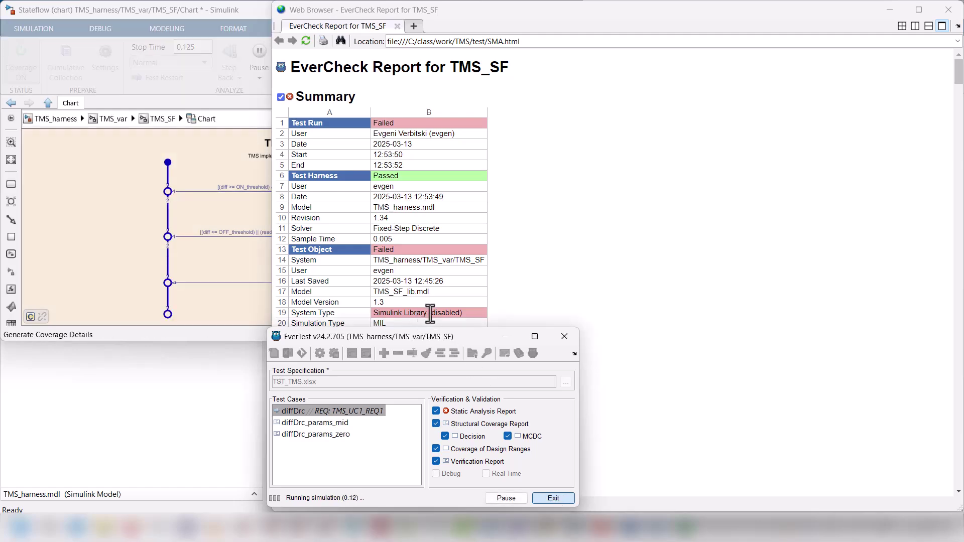
Step: Dismiss the EverCheck and EverTest report browser and close the coverage details beside the chart
left_click(889, 9)
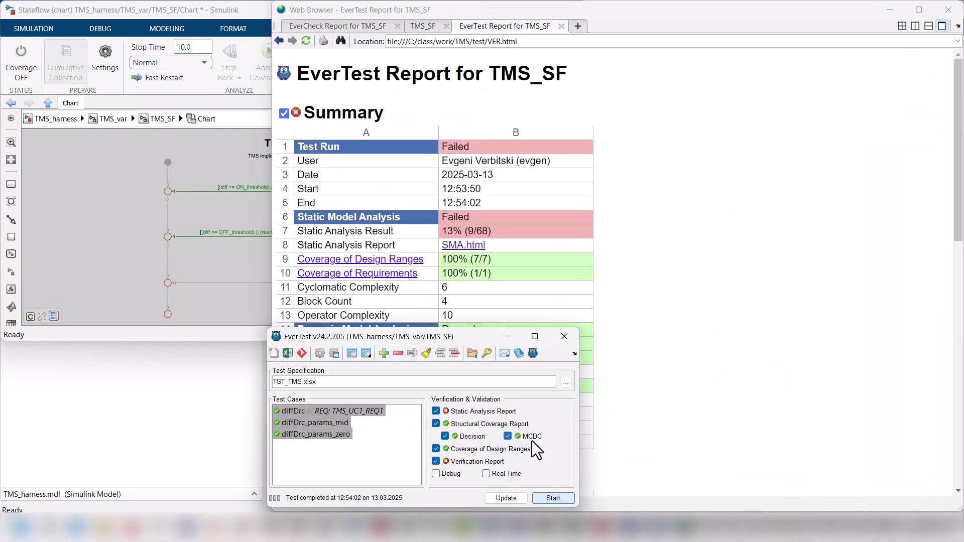
left_click(948, 9)
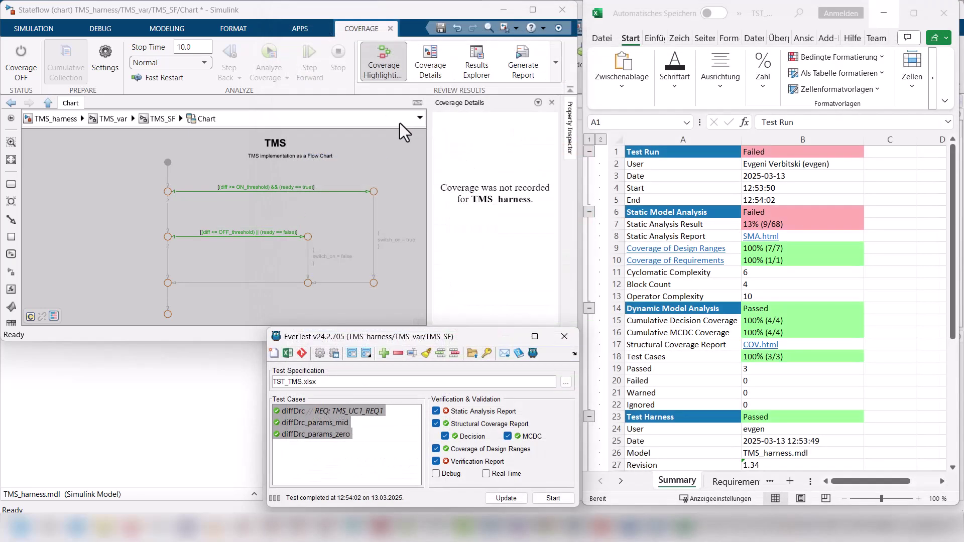
left_click(551, 103)
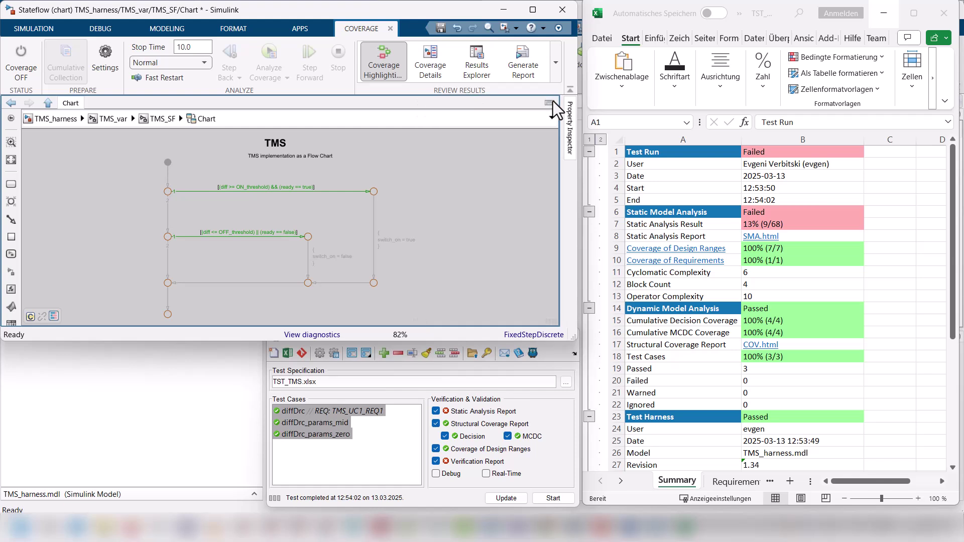
Step: Inspect the TMS_SF subsystem with the disabled link and its chart, and return to the TMS_var level
left_click(164, 117)
left_click(538, 140)
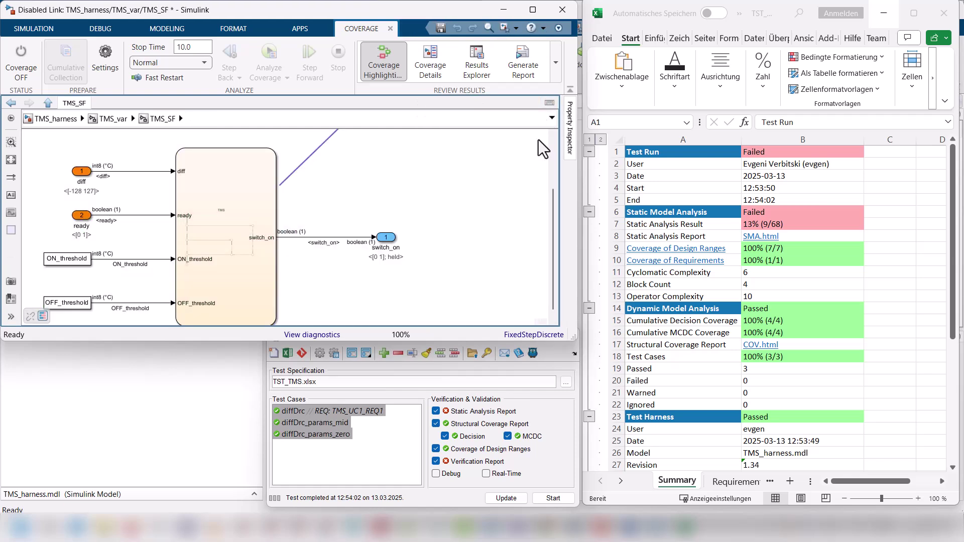
left_click(114, 119)
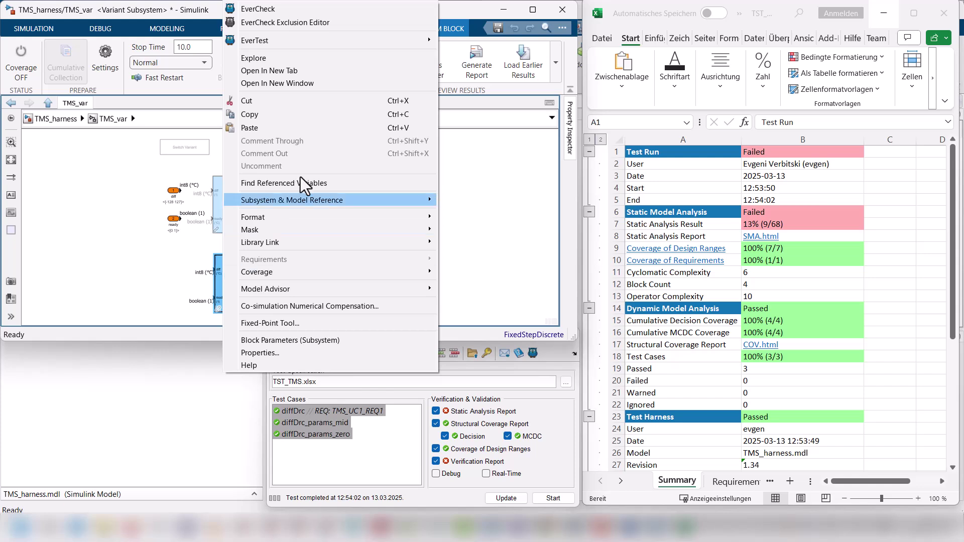
left_click(161, 268)
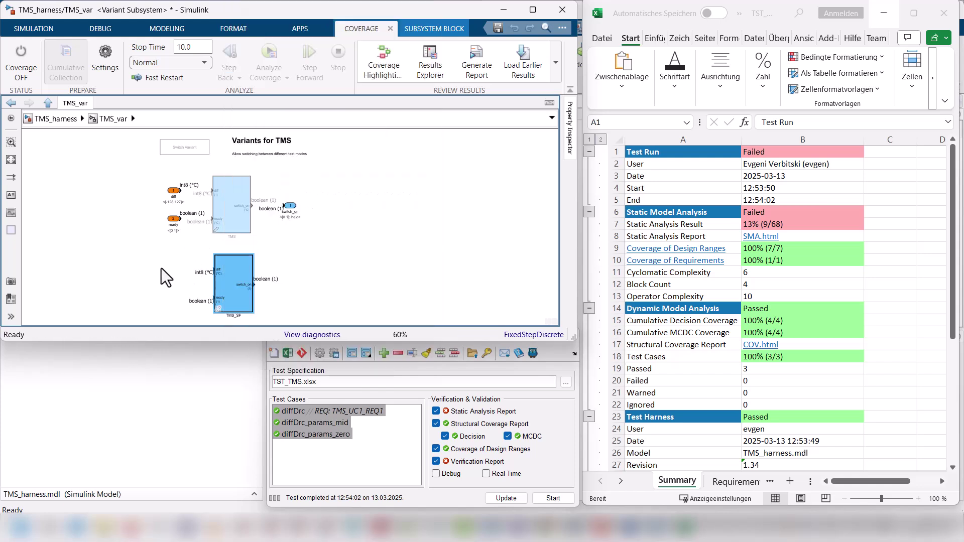
double_click(222, 280)
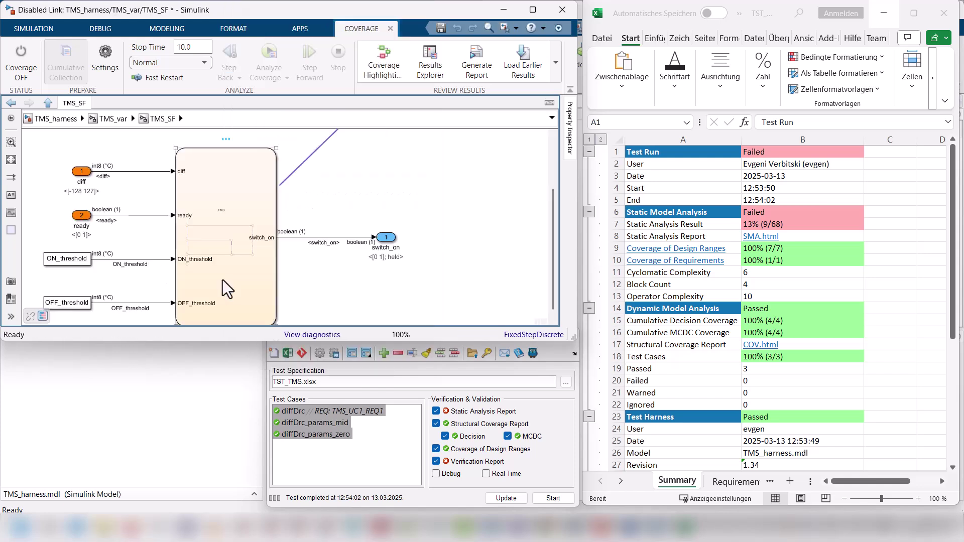
double_click(222, 279)
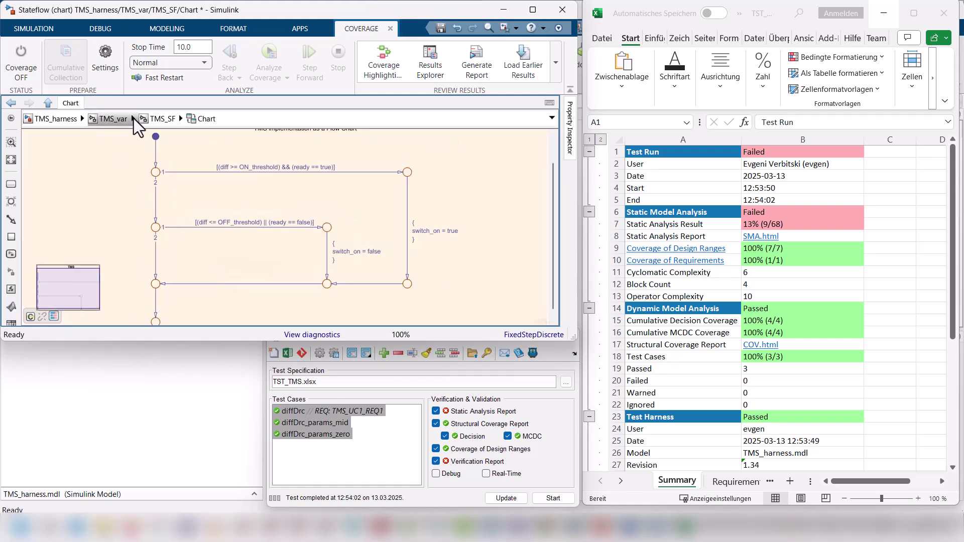
left_click(159, 118)
left_click(119, 119)
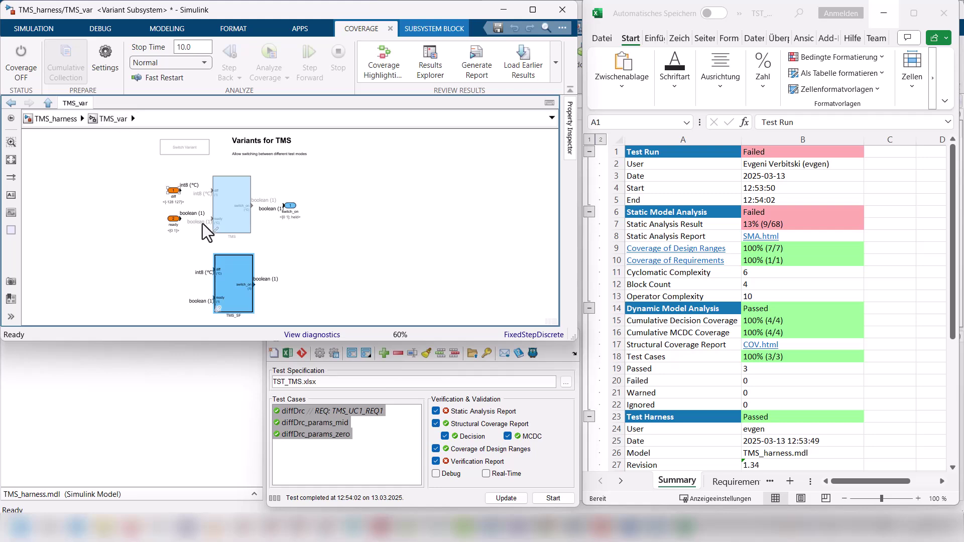
Step: Resolve the disabled library link of the TMS_SF block with EverTest's Libraries function, keeping the corrected chart
right_click(230, 270)
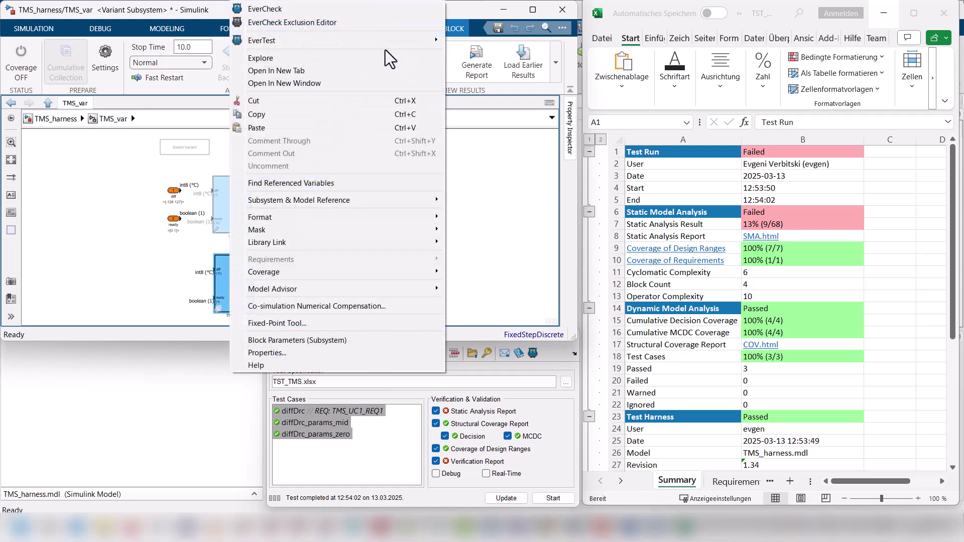
mouse_move(405, 35)
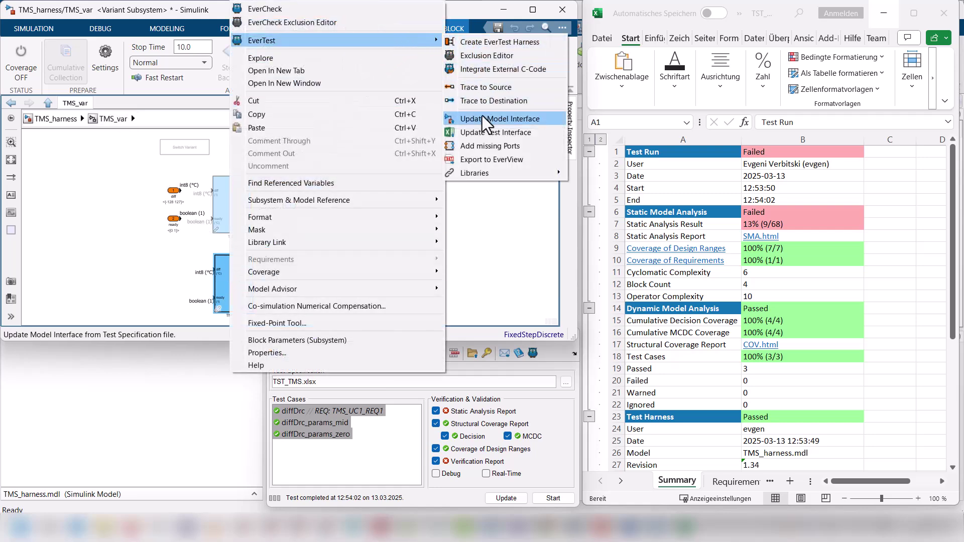
mouse_move(561, 170)
left_click(595, 176)
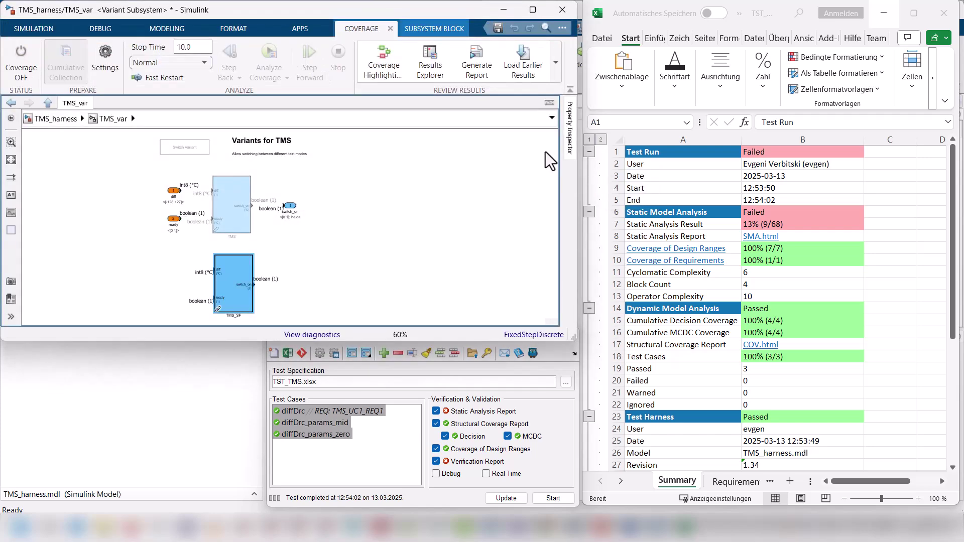
Step: Save the TMS_harness model and rerun the three selected EverTest cases with all enabled verification reports
left_click(35, 29)
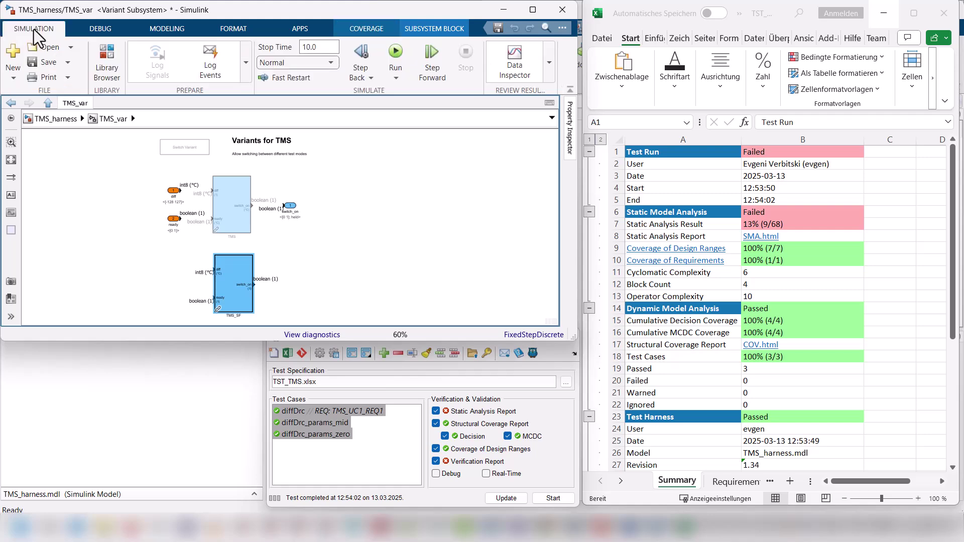
left_click(38, 62)
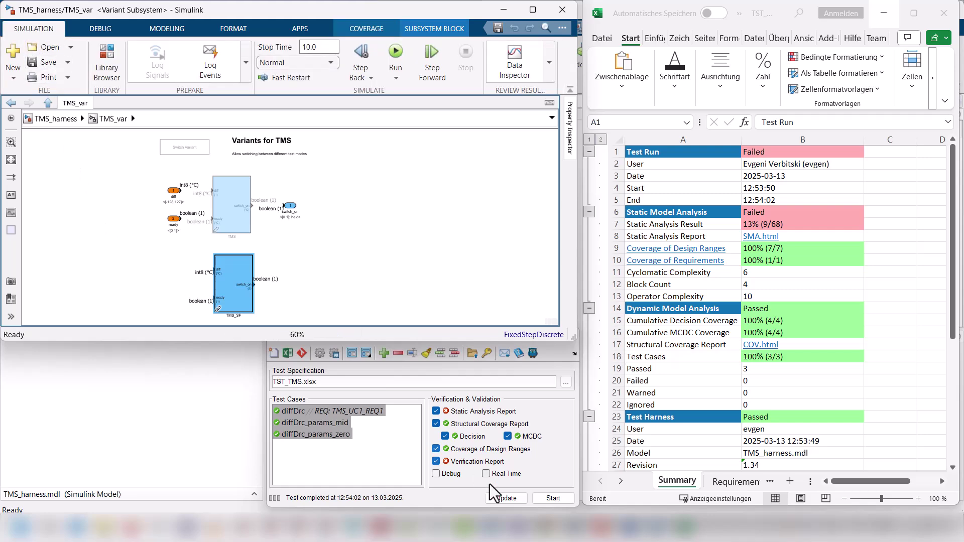
left_click(553, 498)
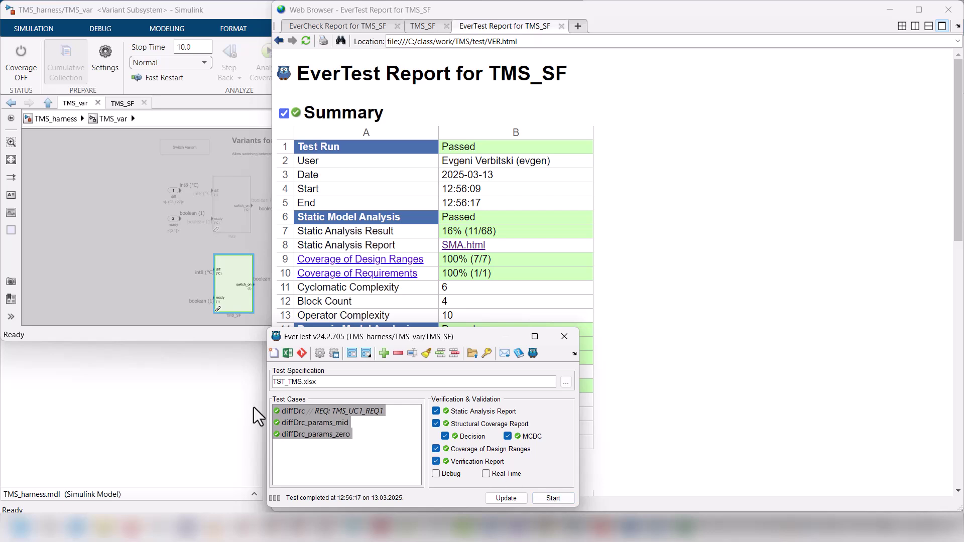
Step: Switch to MATLAB, review the library and test specification files in the model folder, and list the contents of the TMS test folder
left_click(244, 297)
left_click(220, 408)
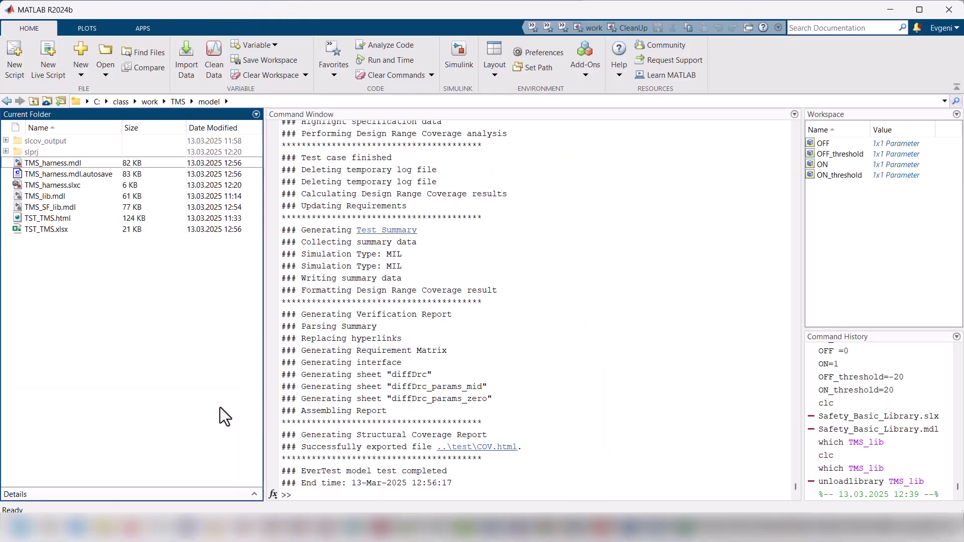
left_click(40, 195)
left_click(49, 208)
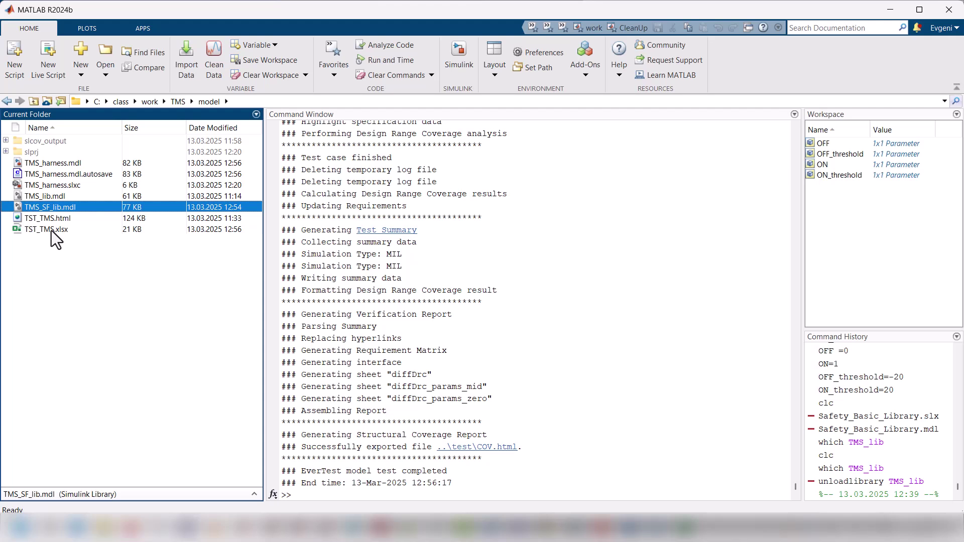
left_click(52, 231)
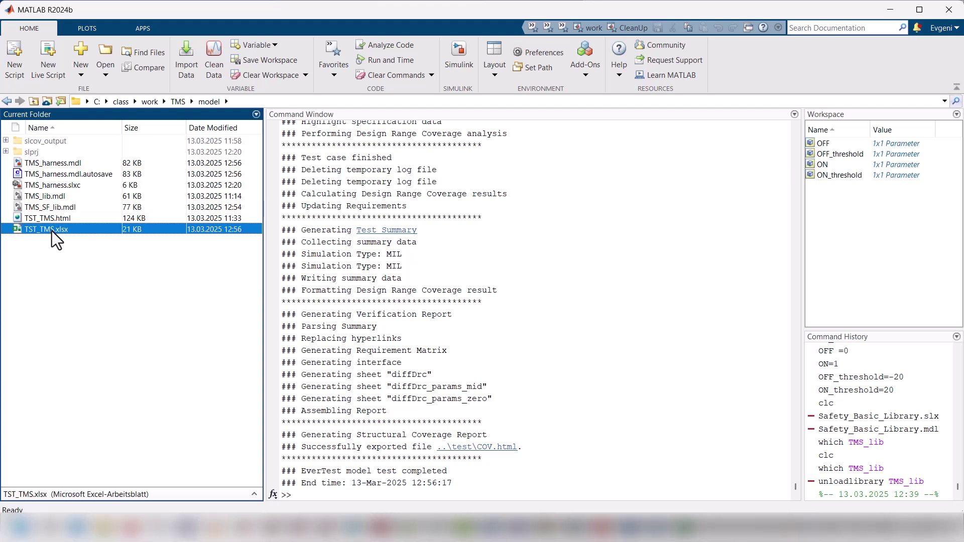
left_click(180, 101)
left_click(6, 174)
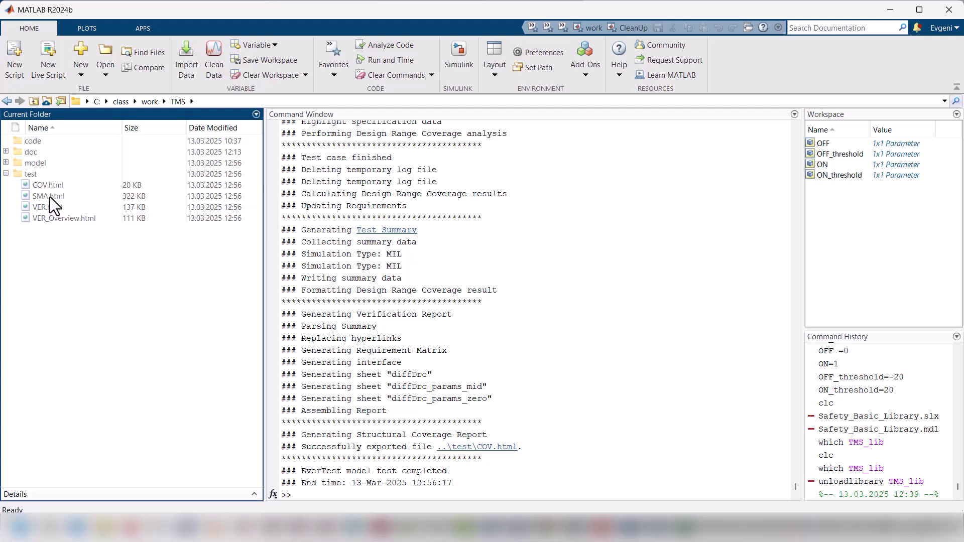
Step: Open COV.html, SMA.html, VER.html and VER_Overview.html in turn and examine their coverage, static analysis and test summaries
right_click(48, 187)
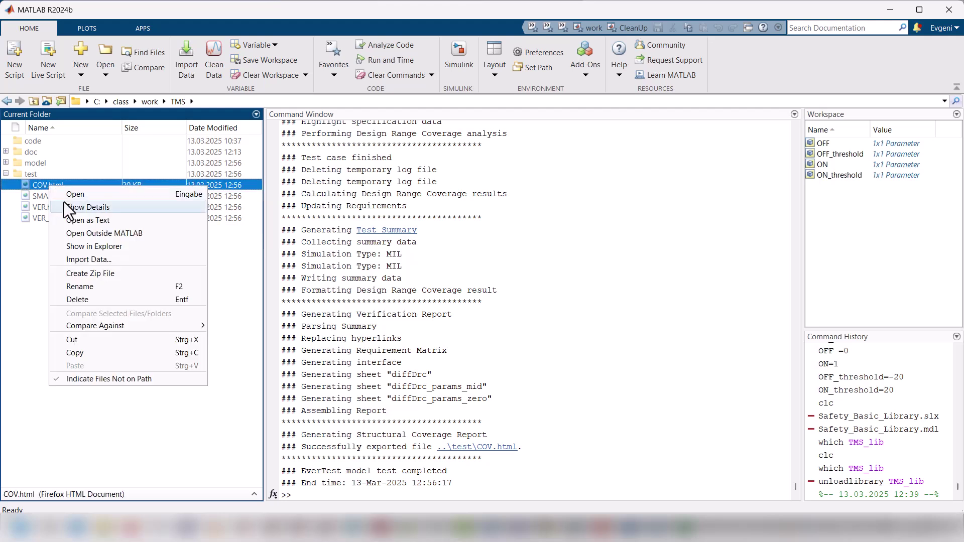
left_click(65, 192)
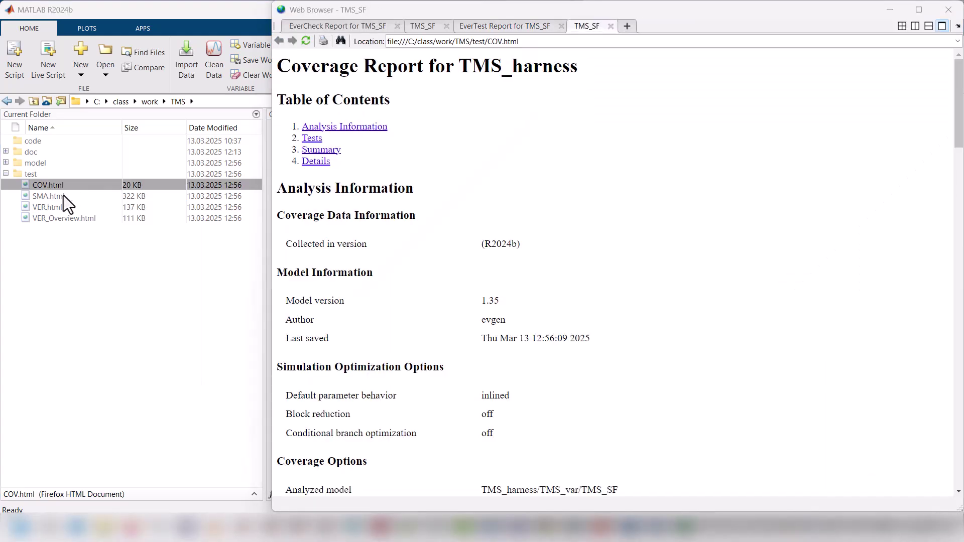
scroll(389, 289, "down", 10)
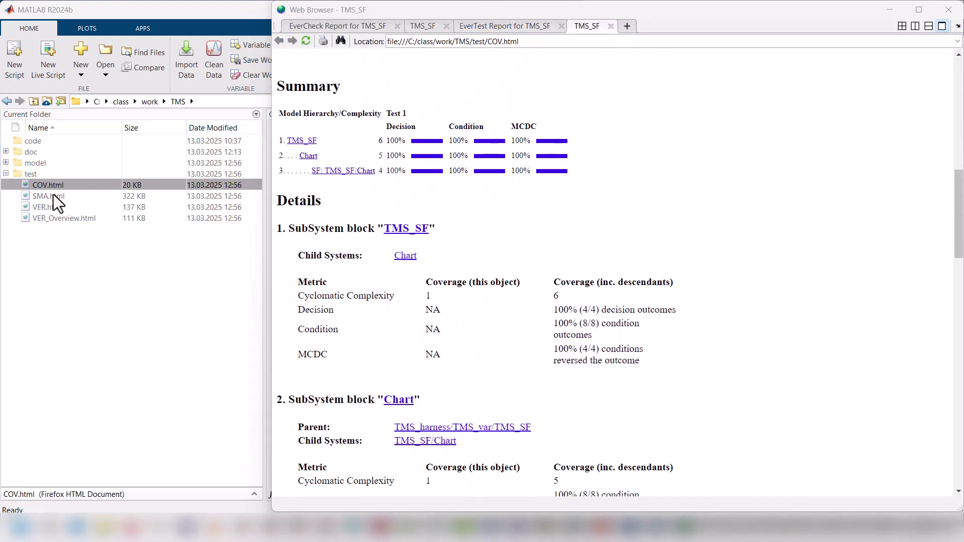
double_click(45, 196)
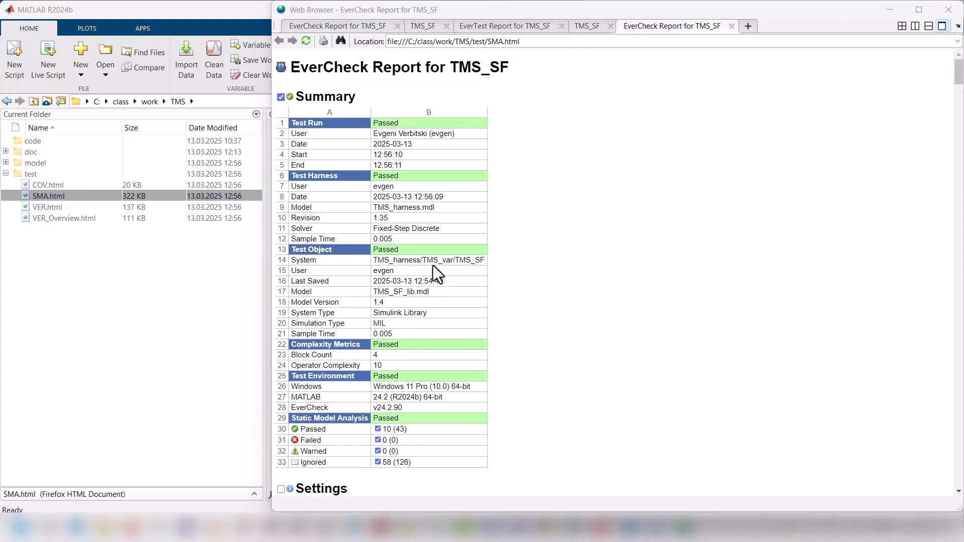
scroll(433, 266, "down", 3)
scroll(458, 327, "down", 3)
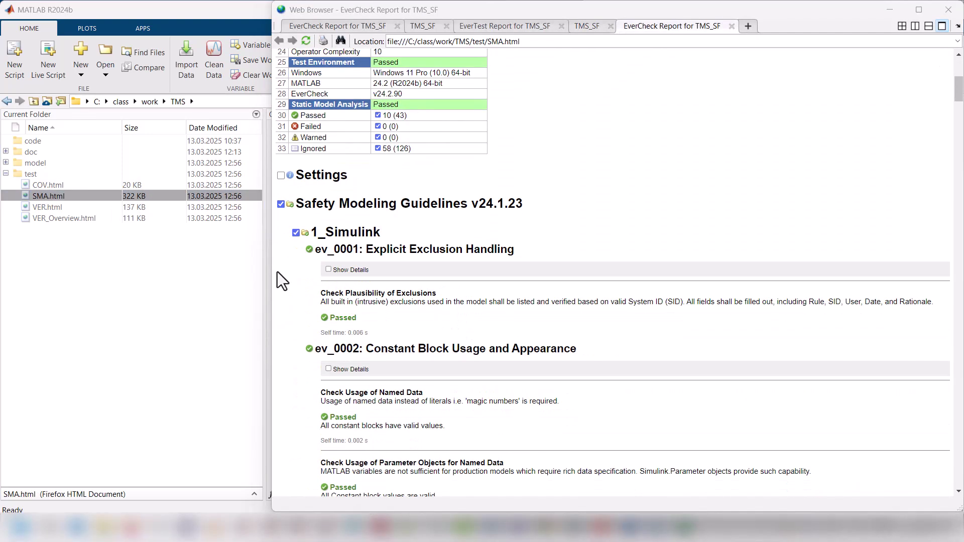
double_click(53, 207)
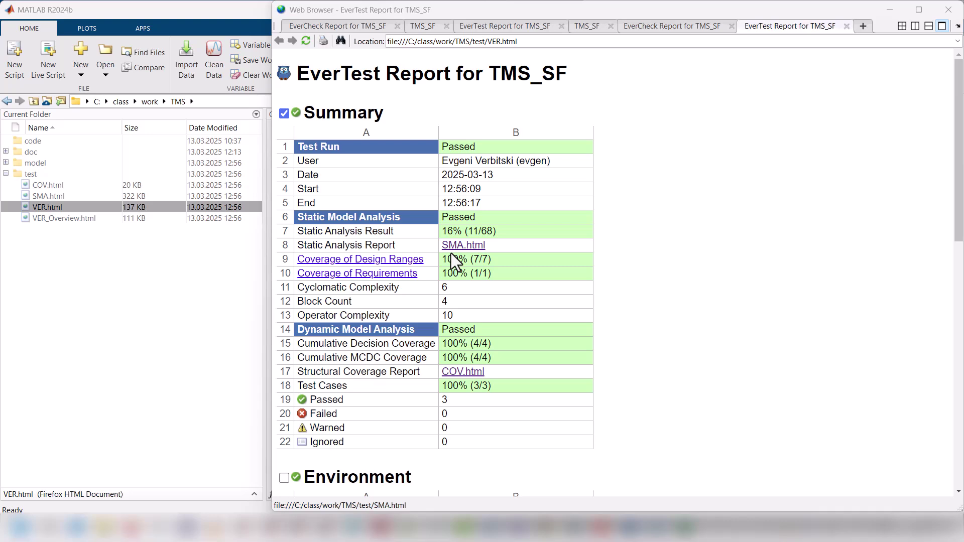
double_click(71, 219)
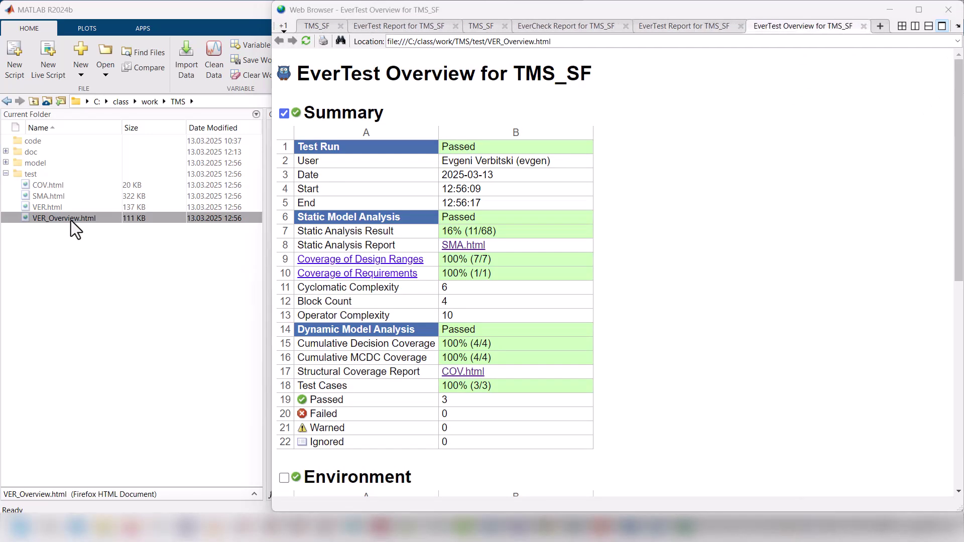
Step: Reopen VER.html, examine the diffDrc test data and diff plot around times 0.100 and 0.050, and reset the plot zoom
double_click(56, 208)
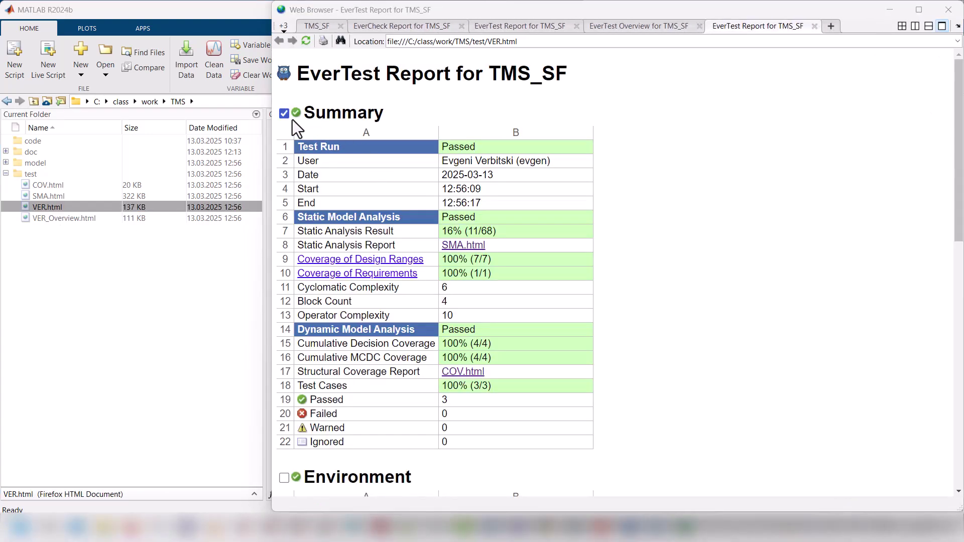
scroll(363, 362, "down", 10)
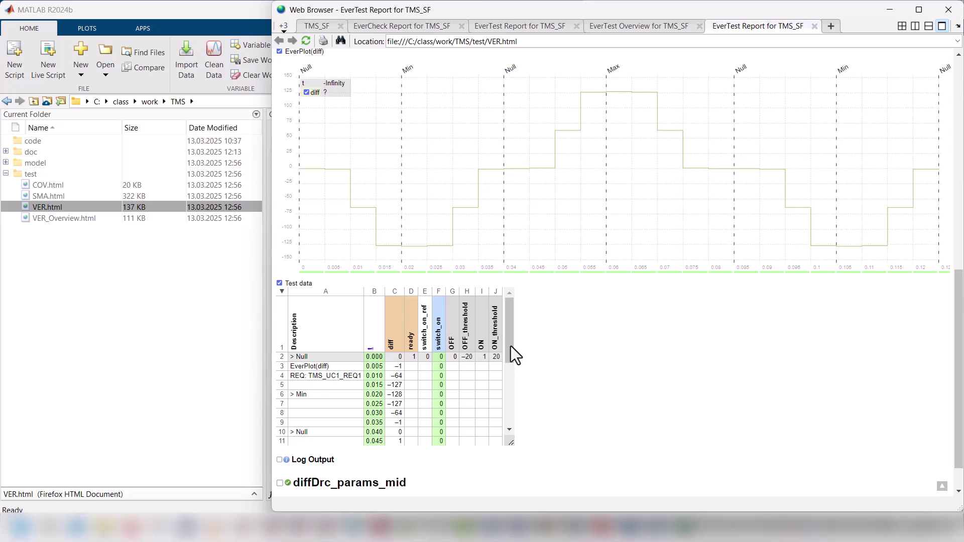
left_click_drag(511, 346, 511, 419)
left_click(341, 405)
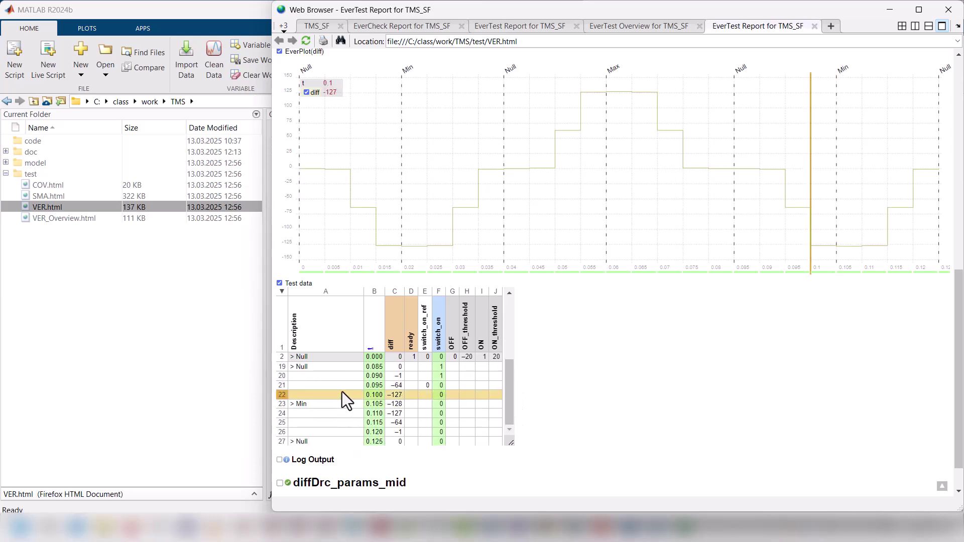
left_click_drag(419, 185, 568, 172)
scroll(630, 215, "up", 2)
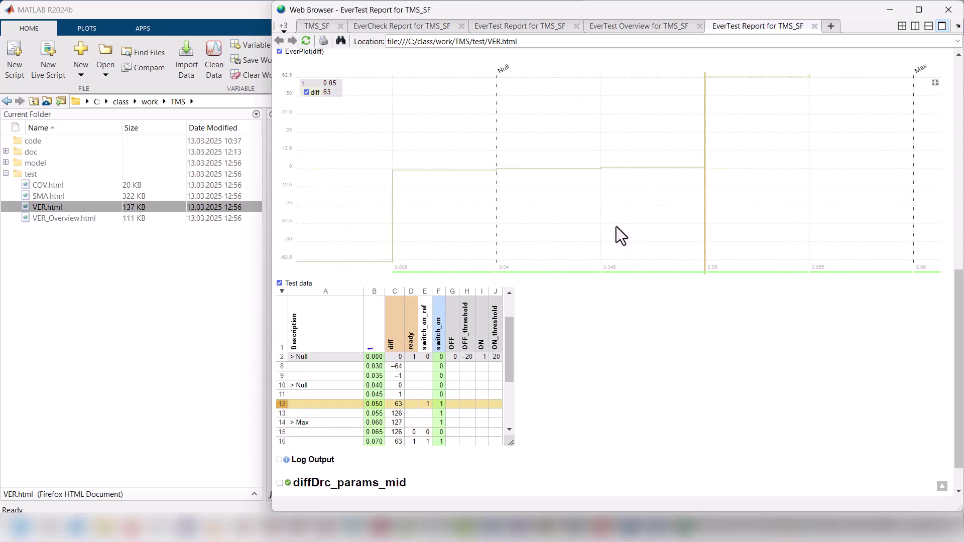
left_click(935, 83)
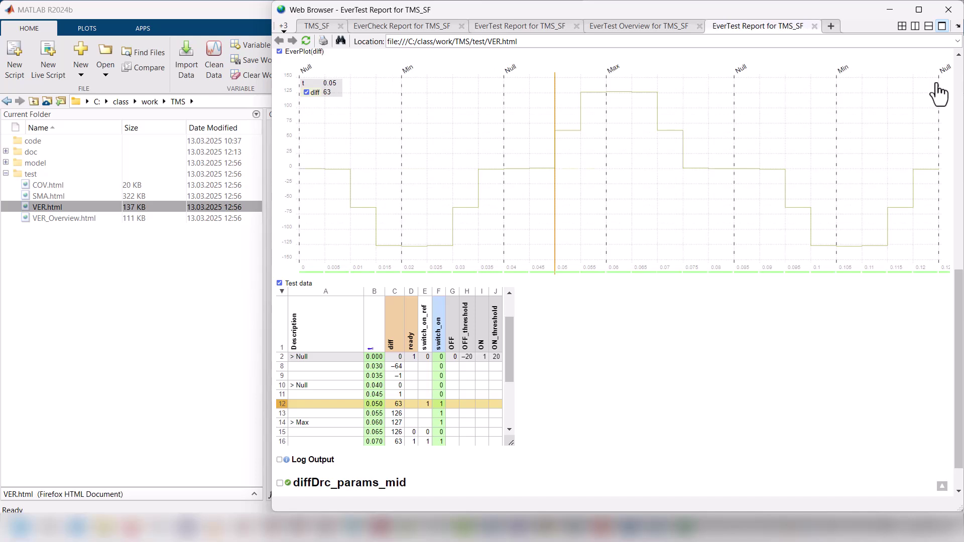
Step: Compare the chart's OFF_threshold condition with requirement TMS_UC1_REQ1 in REQ_TMS.docx
left_click(517, 211)
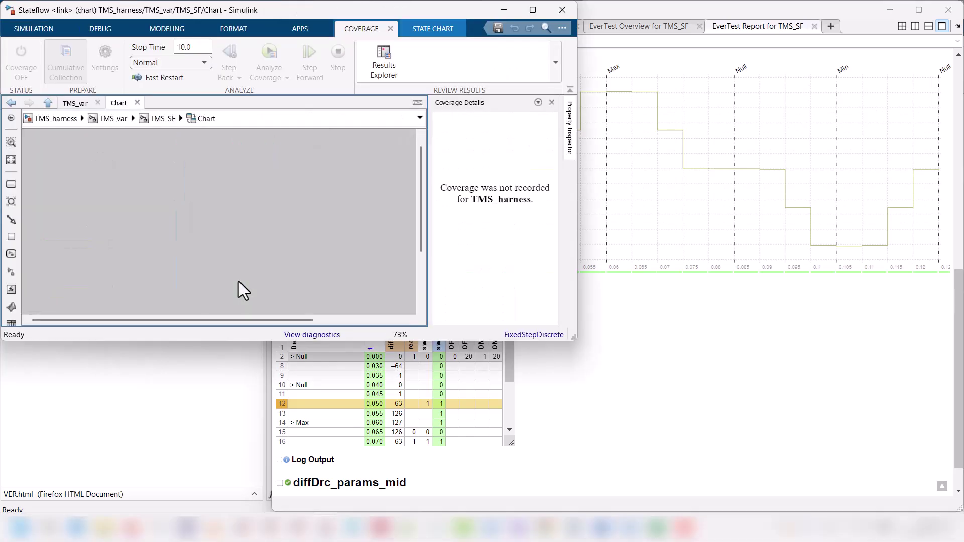
scroll(188, 252, "up", 3)
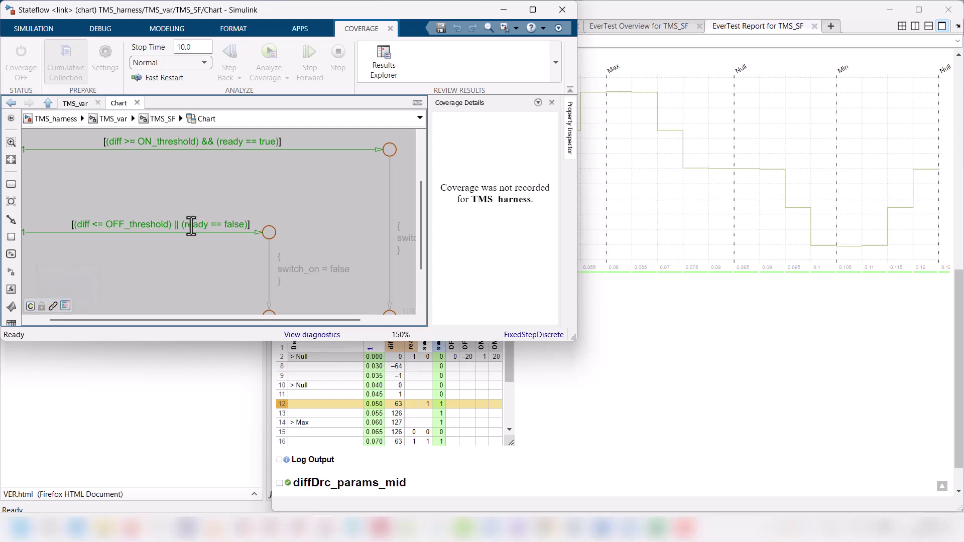
mouse_move(204, 225)
left_click(595, 533)
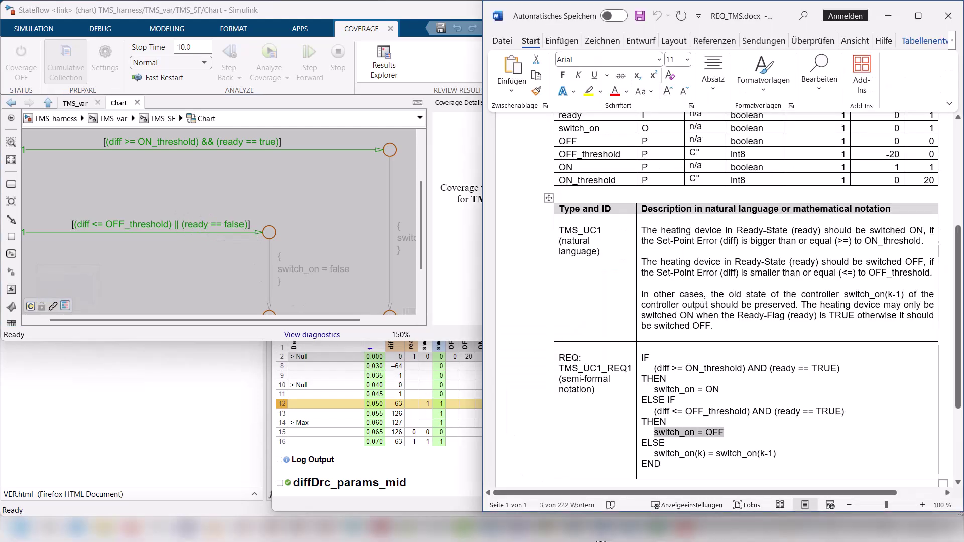
left_click(727, 435)
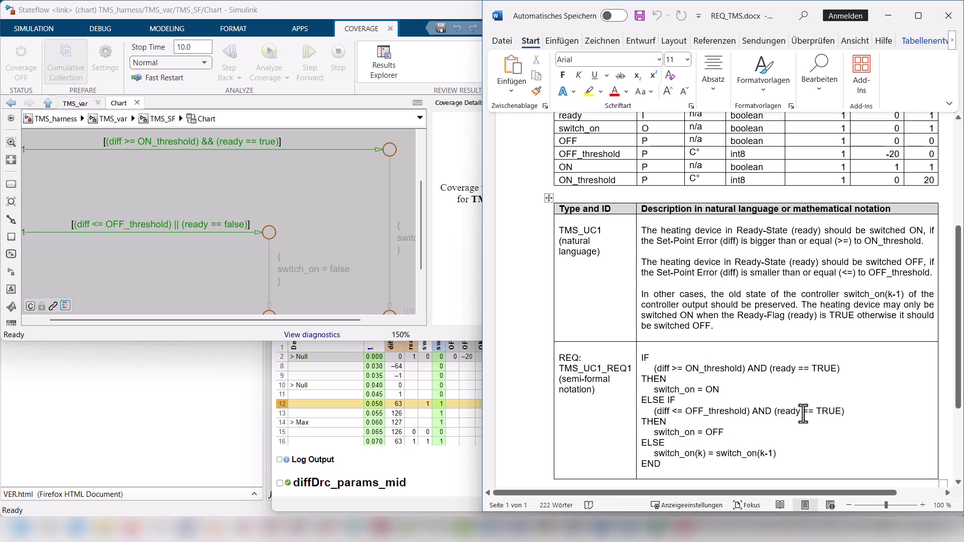
Step: Replace AND with OR in the ELSE IF condition of TMS_UC1_REQ1
left_click_drag(846, 411, 758, 415)
left_click(764, 413)
key("BackSpace")
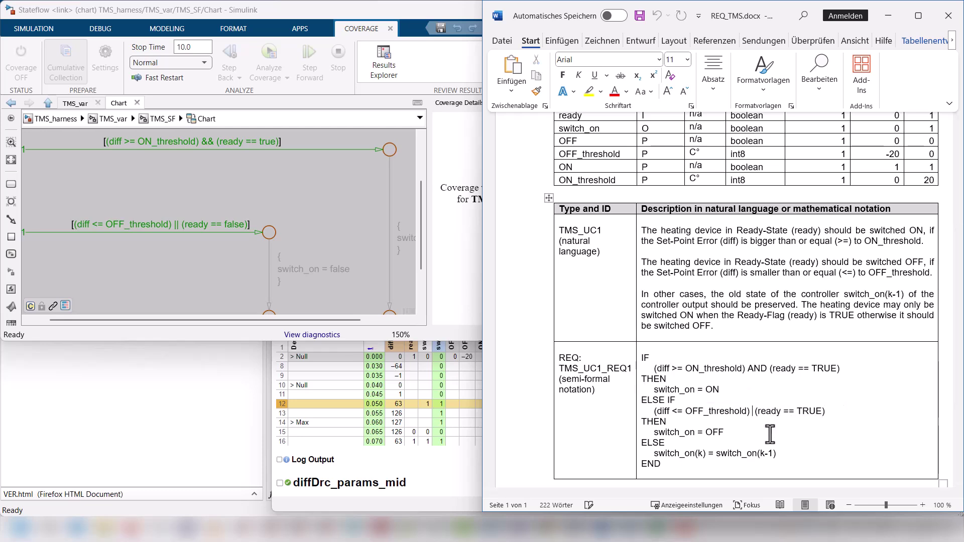
key("BackSpace")
key("BackSpace")
type("OR")
Step: Set the ELSE IF condition's ready comparison to FALSE, save REQ_TMS.docx and return to the Stateflow chart
key("Right")
key("Right")
key("Right")
key("Right")
key("Right")
key("Right")
key("Right")
key("Right")
key("Right")
key("Right")
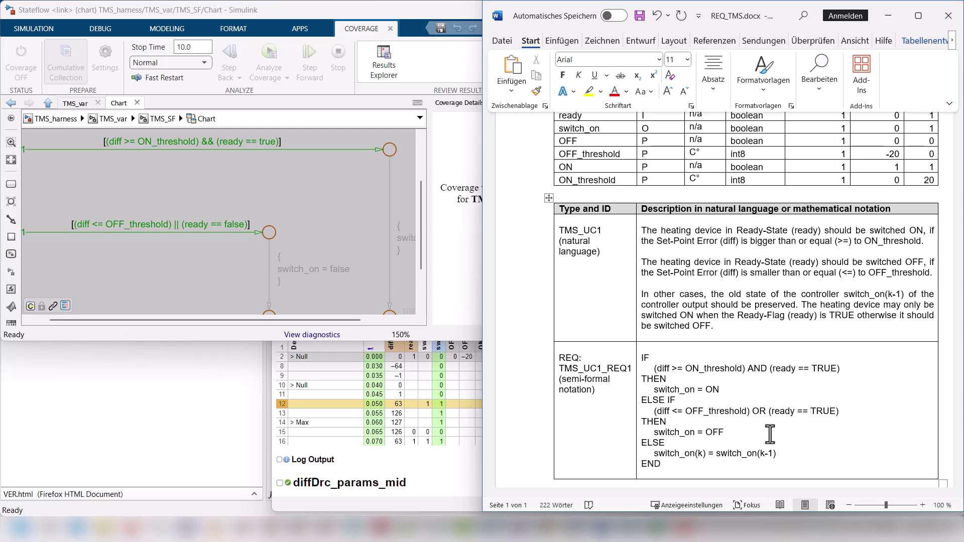
type("FALSE")
key("Delete")
key("Delete")
key("Delete")
key("Delete")
left_click(640, 15)
left_click(203, 264)
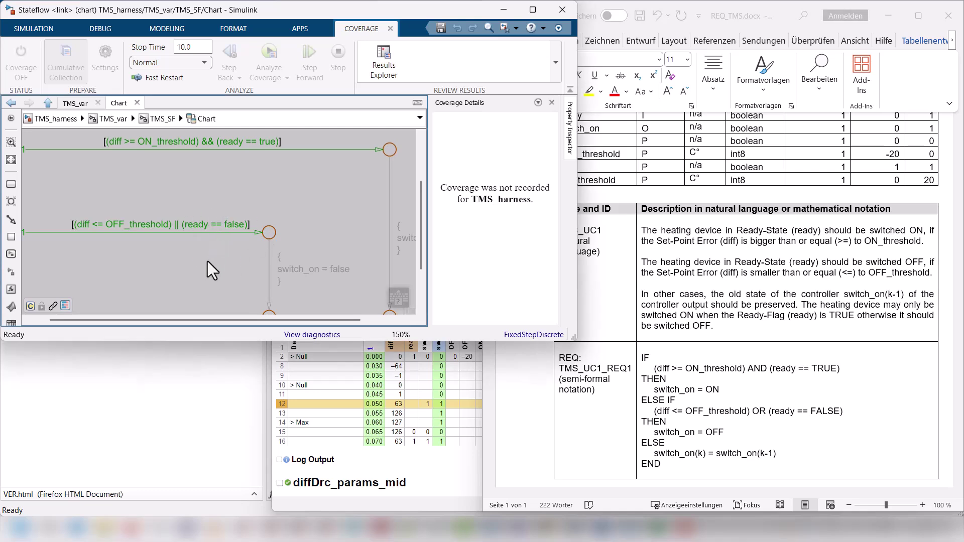
key("space")
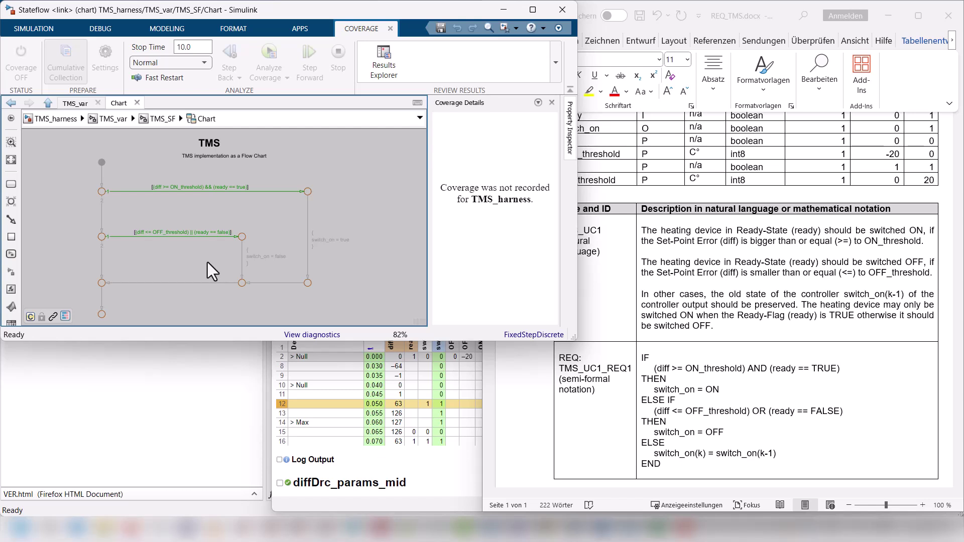
scroll(209, 263, "up", 2)
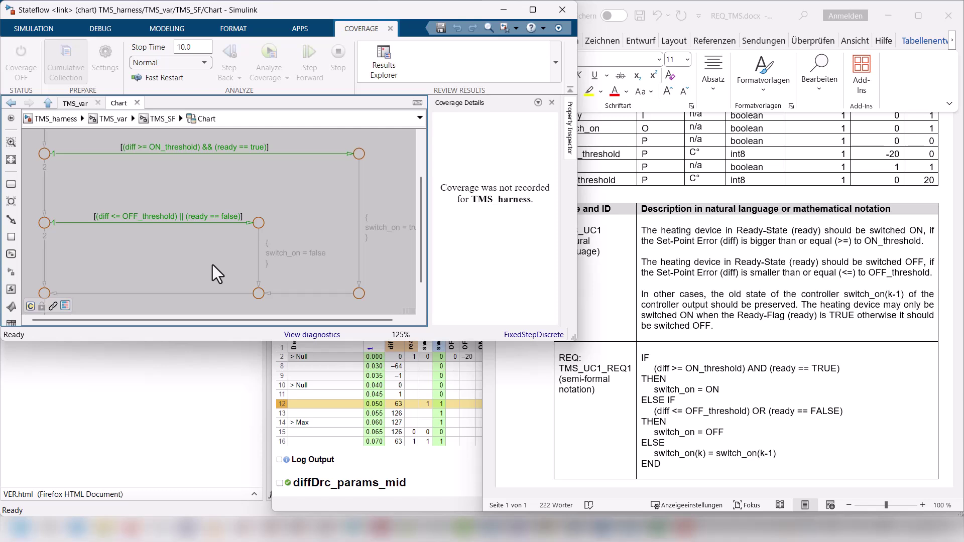
mouse_move(433, 265)
left_mouse_down()
mouse_move(585, 482)
mouse_move(741, 285)
left_mouse_up()
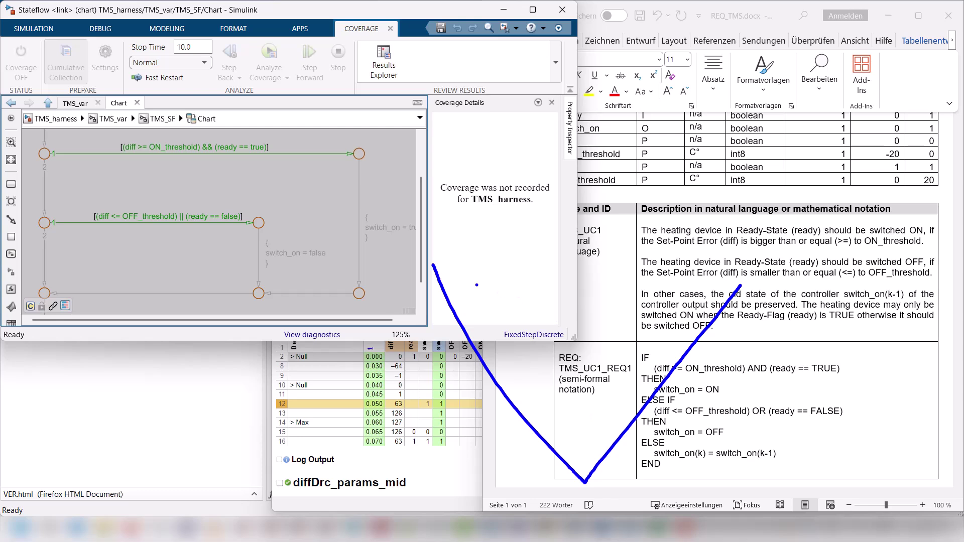
left_click_drag(417, 299, 411, 361)
mouse_move(410, 321)
left_mouse_down()
mouse_move(417, 306)
mouse_move(425, 346)
mouse_move(462, 366)
left_mouse_up()
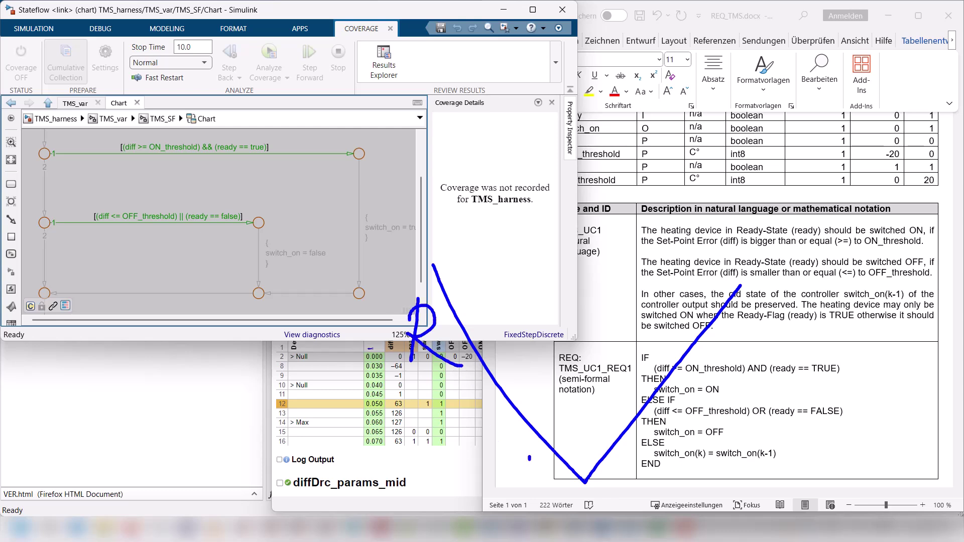
mouse_move(528, 458)
left_mouse_down()
mouse_move(522, 497)
mouse_move(547, 459)
mouse_move(553, 496)
left_mouse_up()
left_click_drag(512, 467, 503, 486)
left_click_drag(500, 468, 516, 484)
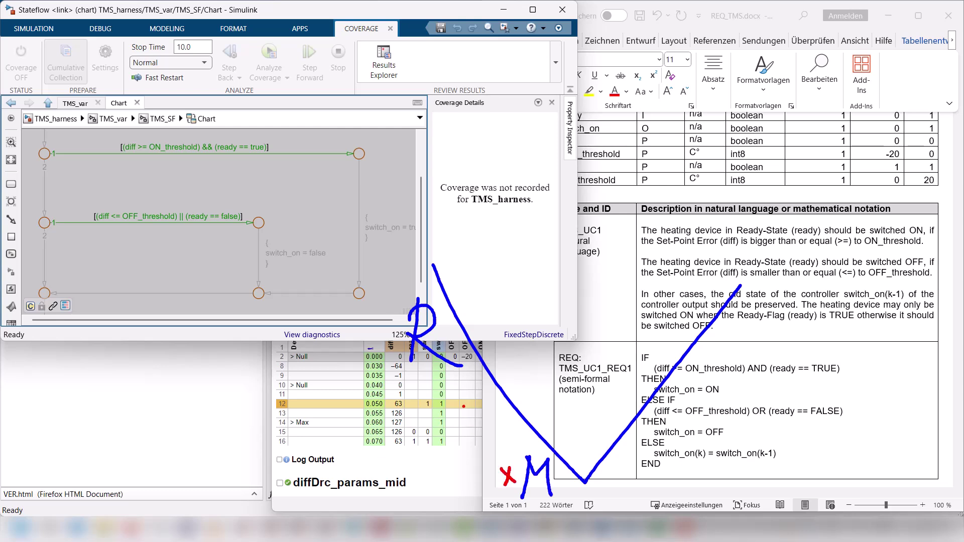
left_click_drag(438, 374, 493, 456)
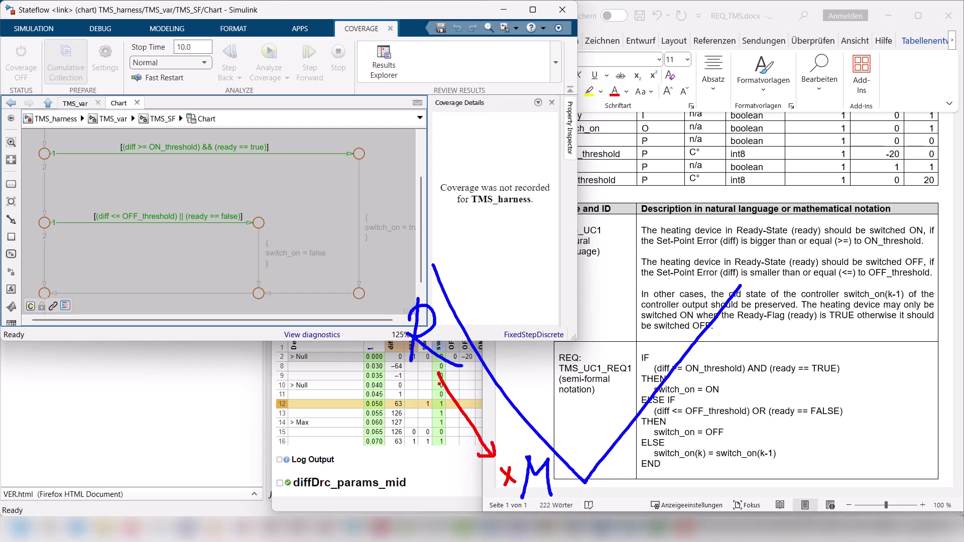
mouse_move(433, 387)
left_mouse_down()
mouse_move(451, 378)
mouse_move(419, 369)
left_mouse_up()
left_click_drag(714, 354, 706, 401)
left_click_drag(693, 355, 742, 354)
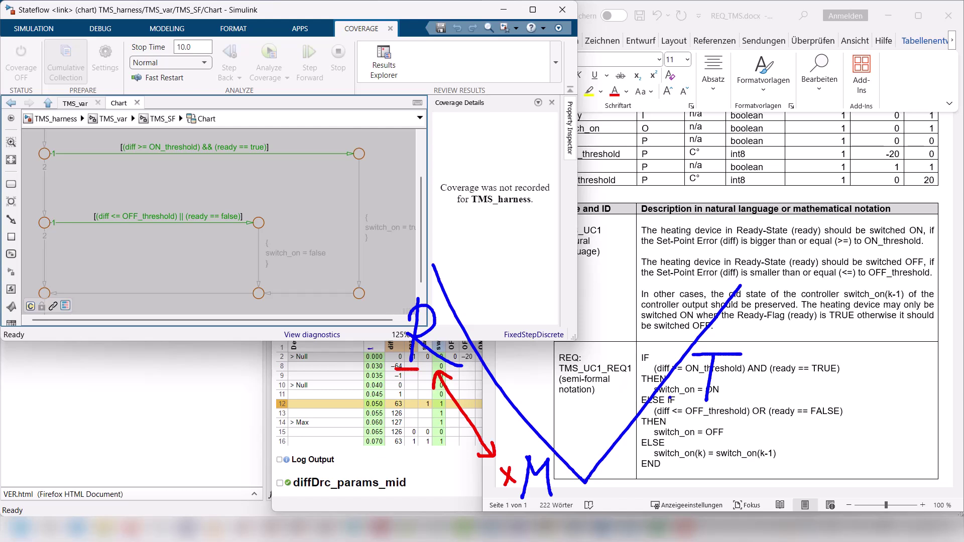
left_click_drag(628, 474, 613, 488)
left_click_drag(614, 477, 629, 485)
mouse_move(685, 371)
left_mouse_down()
mouse_move(450, 342)
mouse_move(460, 357)
mouse_move(434, 345)
mouse_move(449, 343)
left_mouse_up()
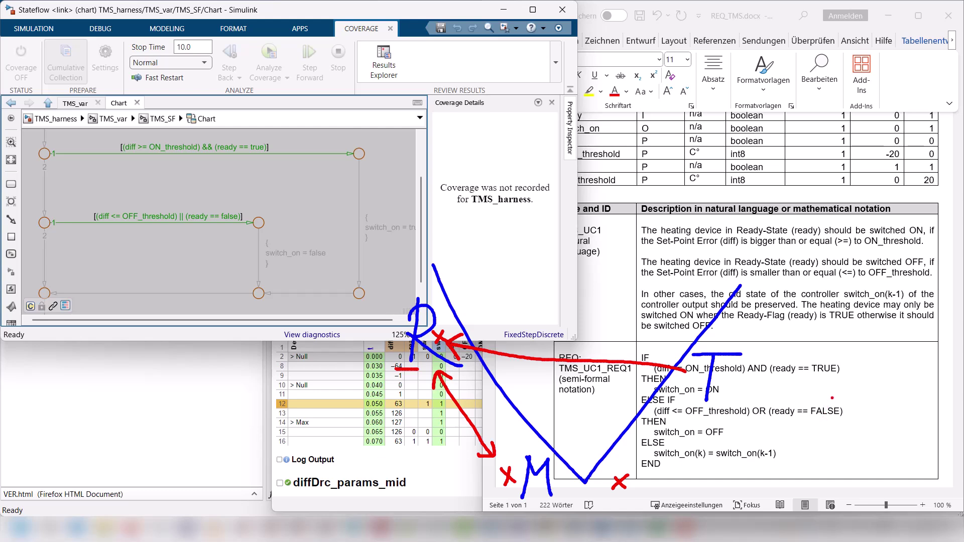
mouse_move(832, 397)
left_mouse_down()
mouse_move(746, 400)
mouse_move(848, 424)
mouse_move(838, 400)
left_mouse_up()
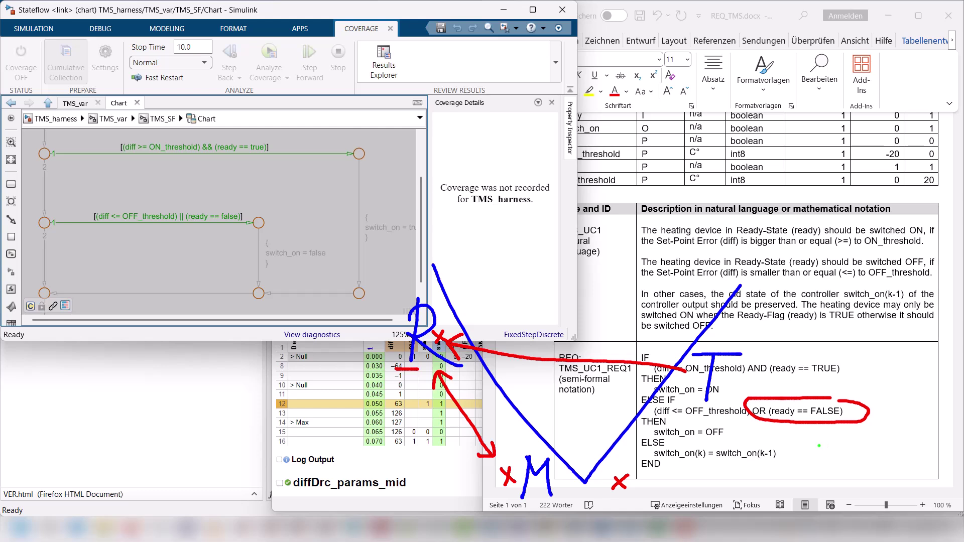
left_click_drag(719, 380, 780, 333)
left_click_drag(568, 489, 628, 427)
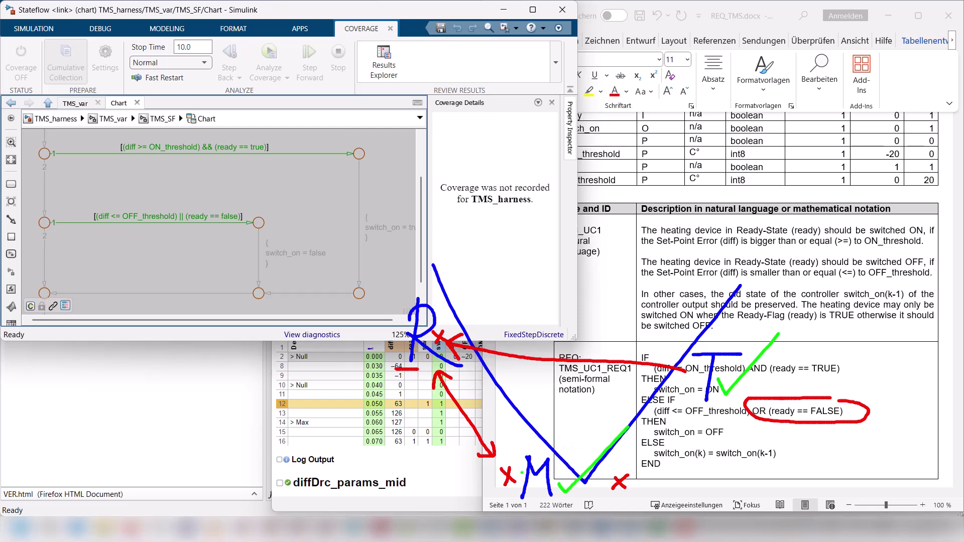
left_click_drag(419, 384, 473, 374)
left_click(780, 432)
key("Escape")
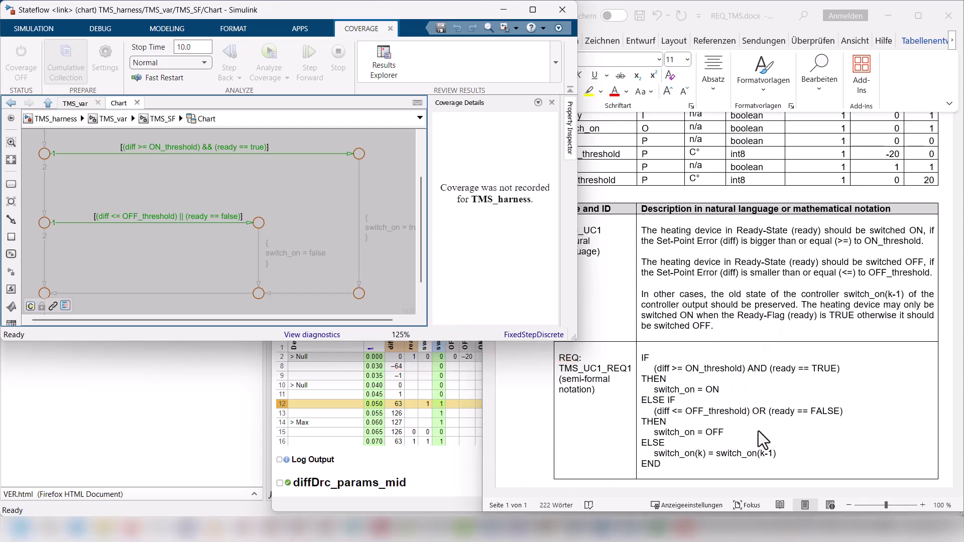
Step: Follow the REQ_TMS_UC1_REQ1 link from VER.html's Requirements table to the model, and check the diffDrc test result against that requirement
left_click(468, 421)
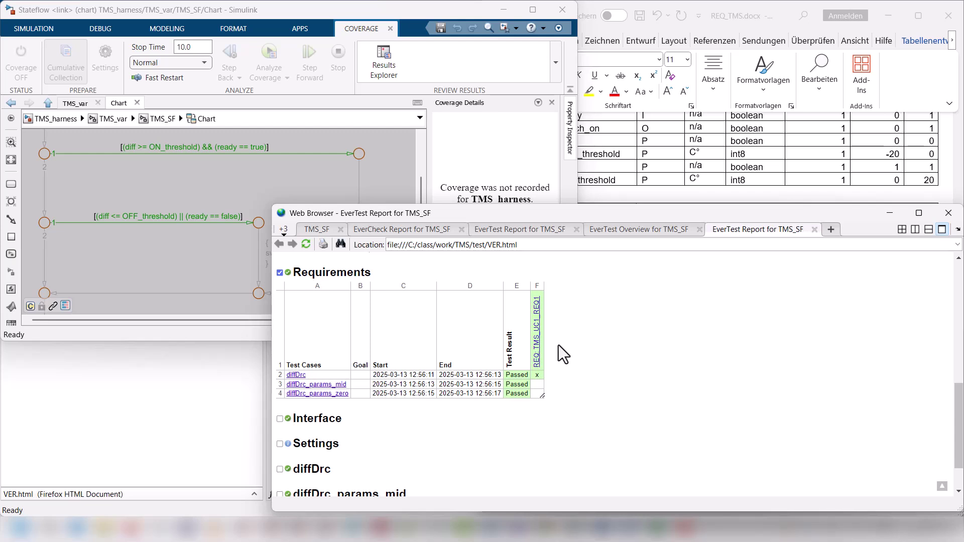
left_click(537, 337)
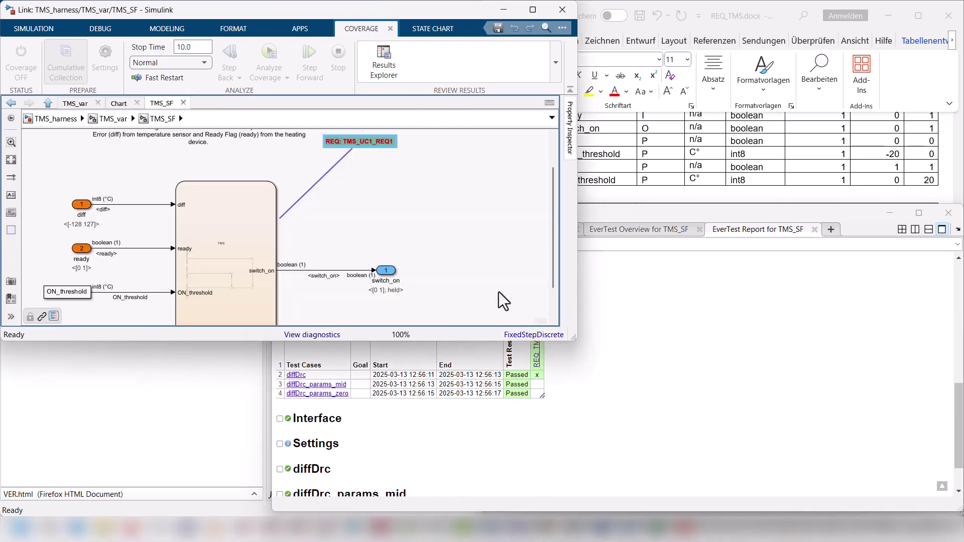
left_click(652, 374)
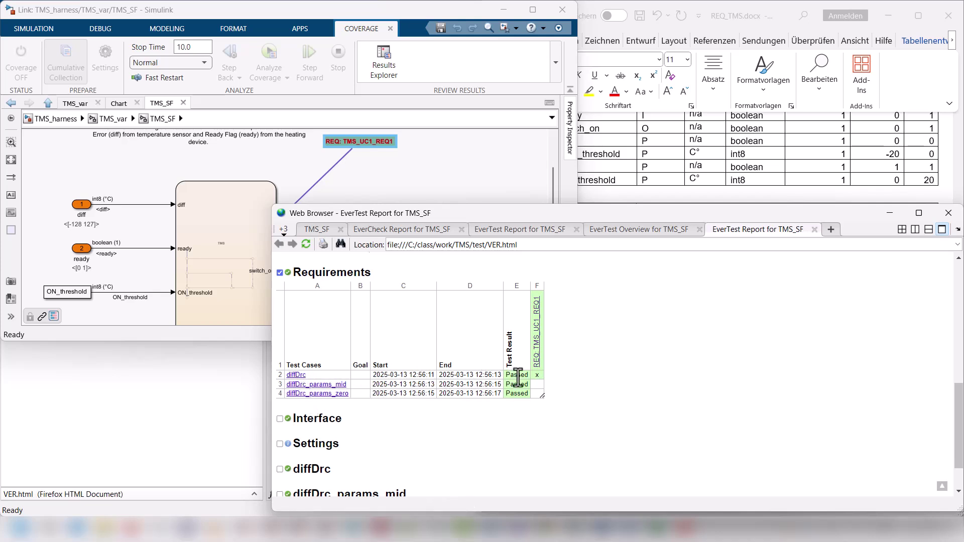
left_click_drag(513, 375, 526, 376)
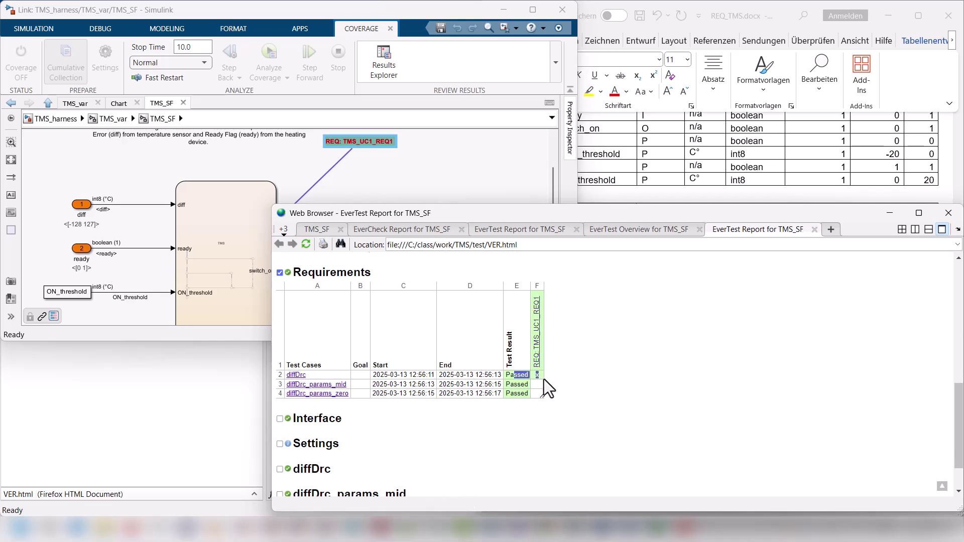